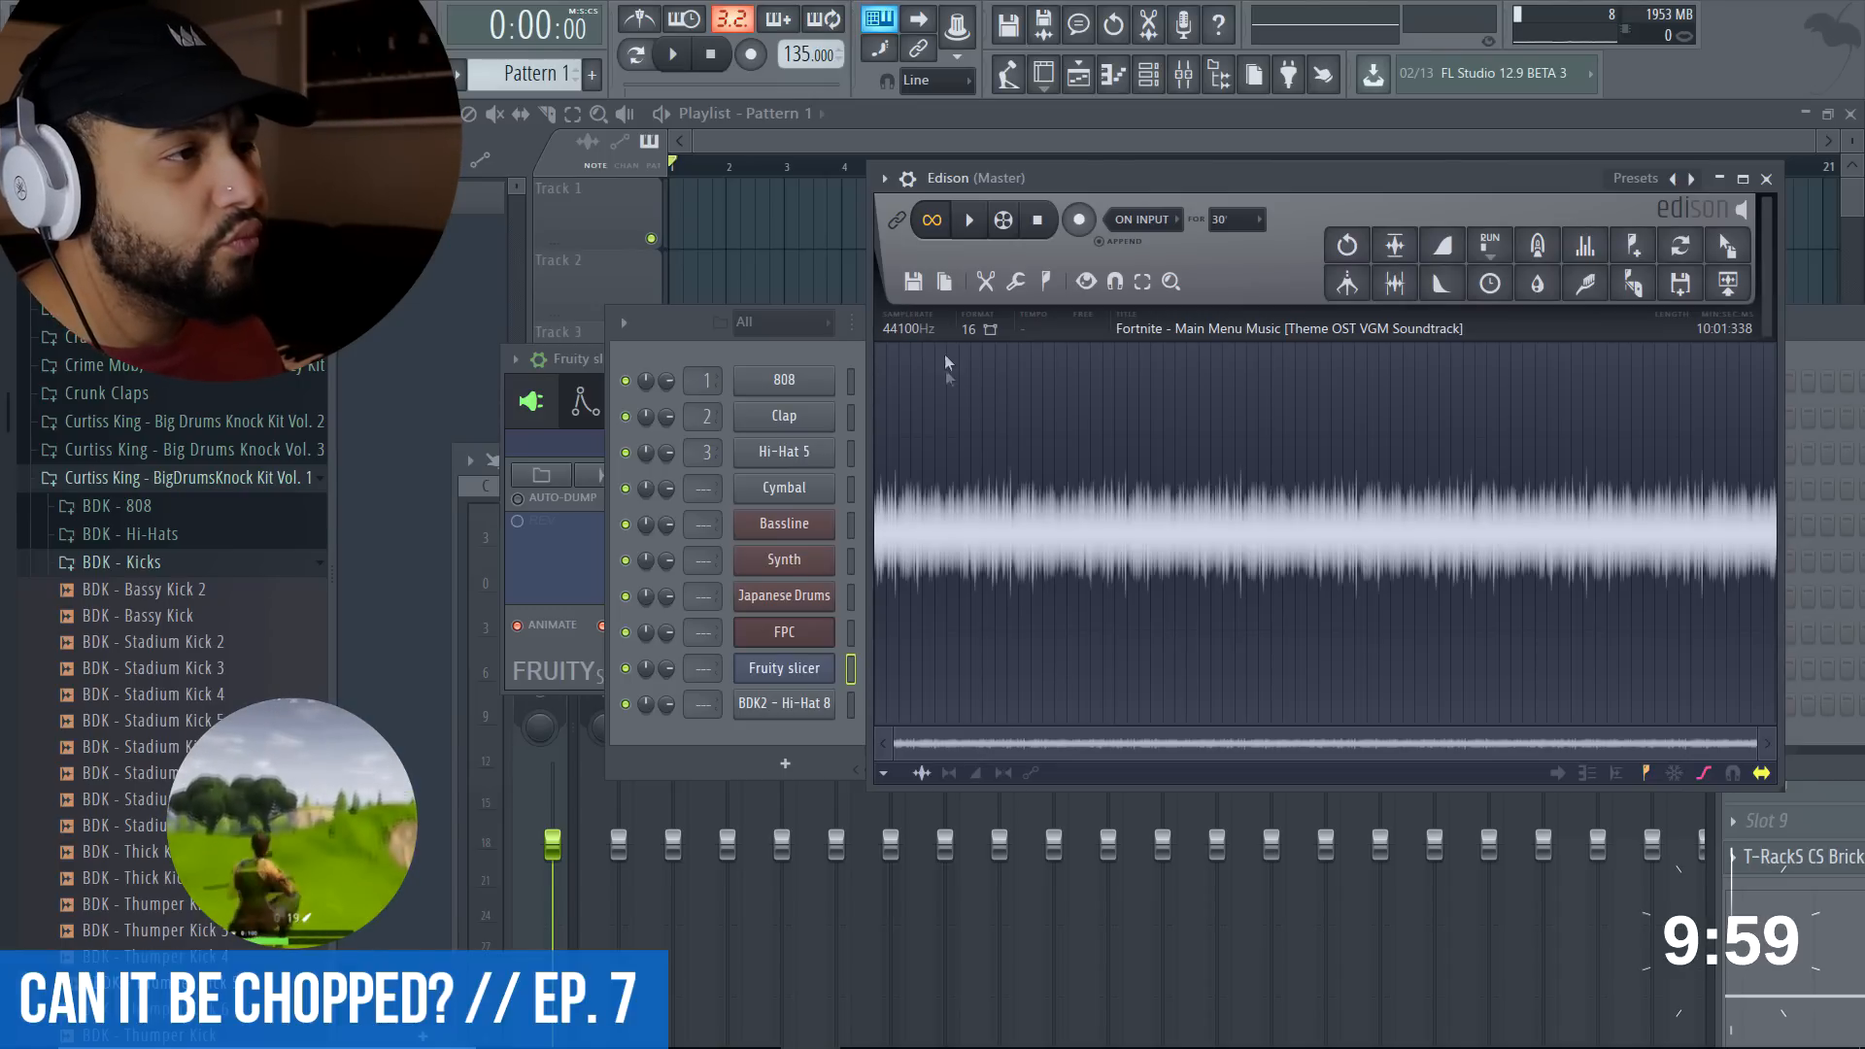
- Audition the Fortnite main menu music in Edison, playing it from different points to find a section to chop
left_click(962, 227)
scroll(883, 505, "up", 6)
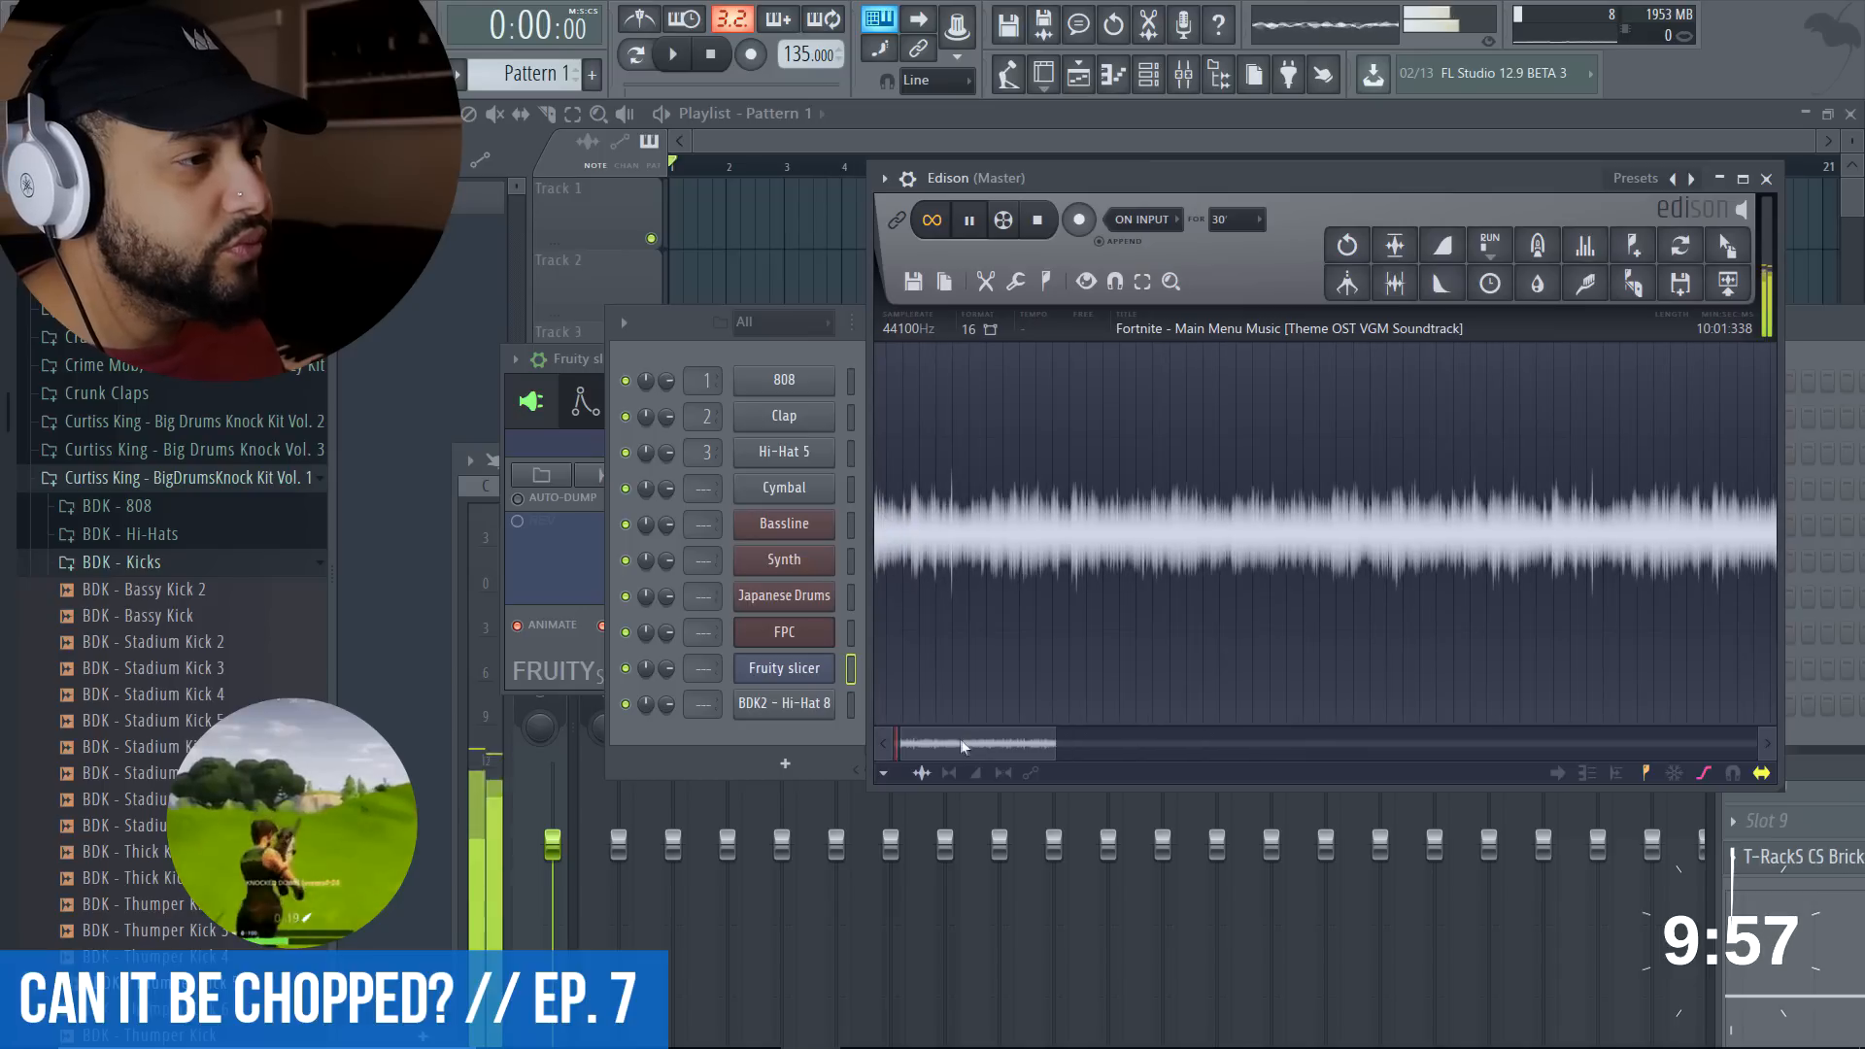
left_click_drag(963, 745, 902, 690)
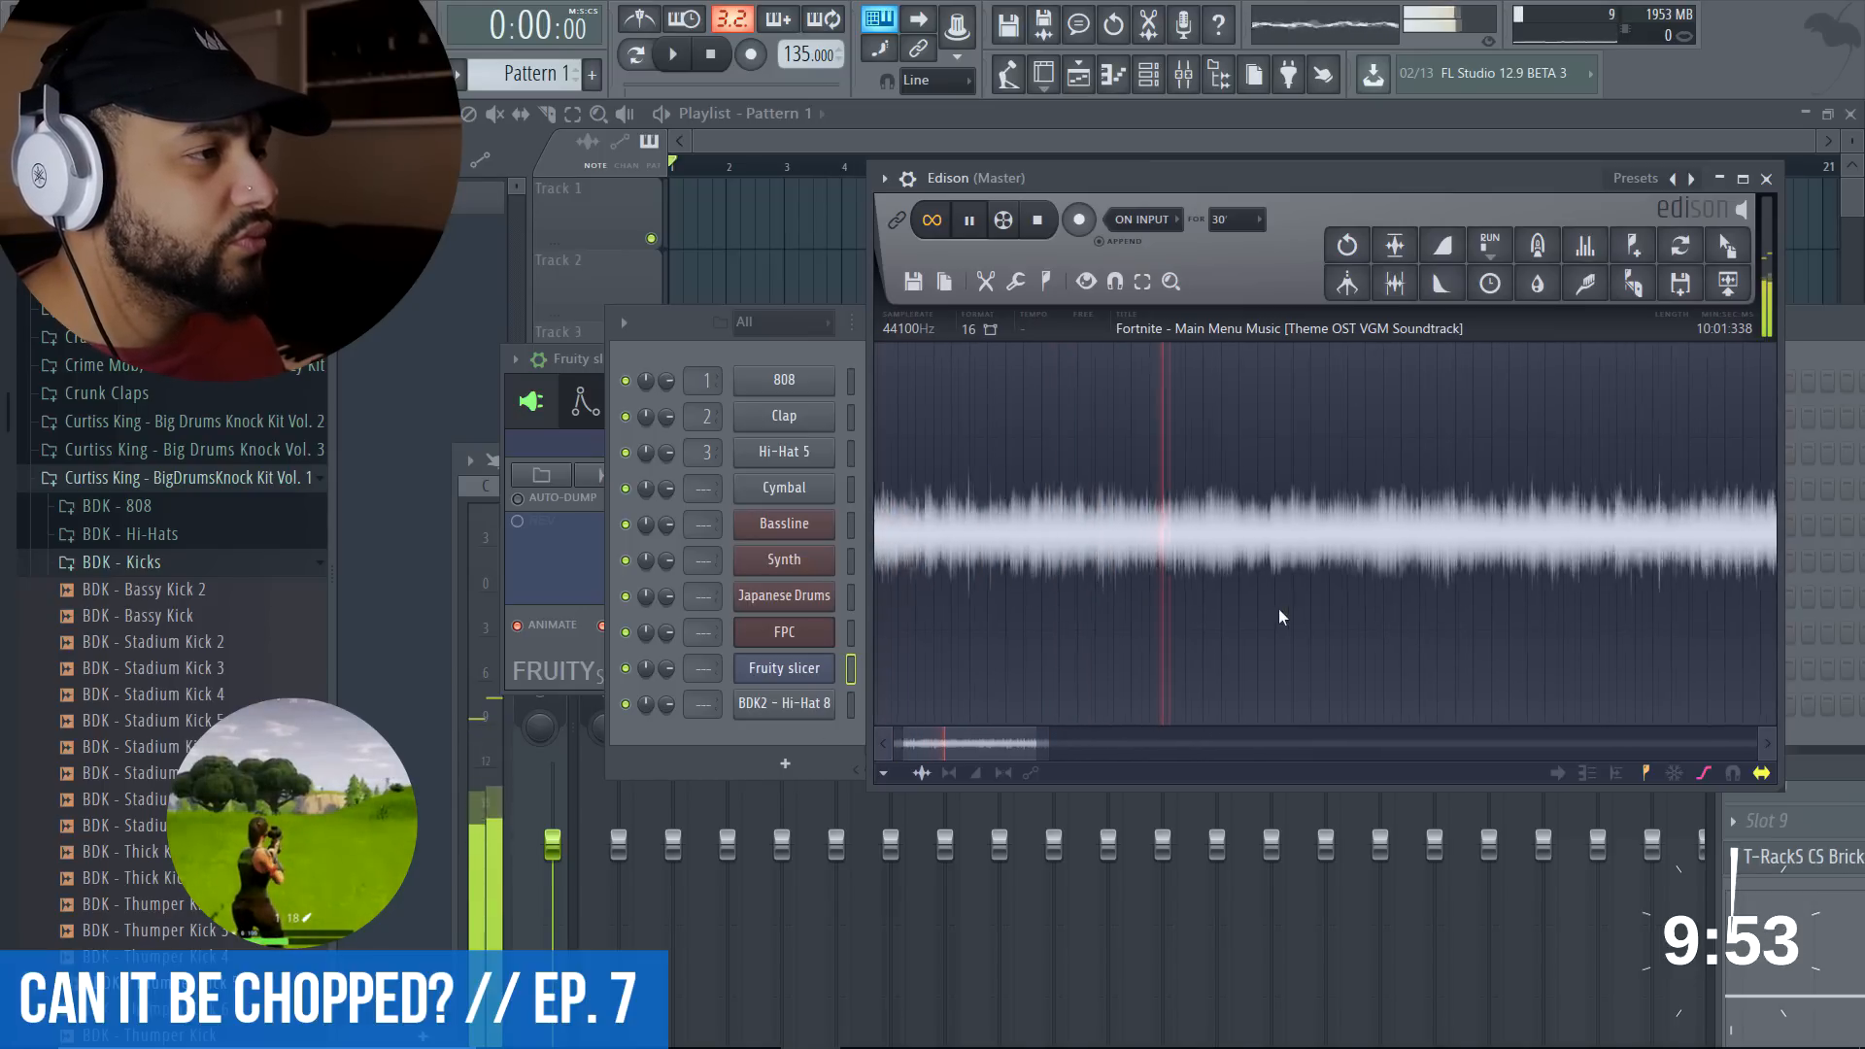
scroll(1253, 605, "up", 3)
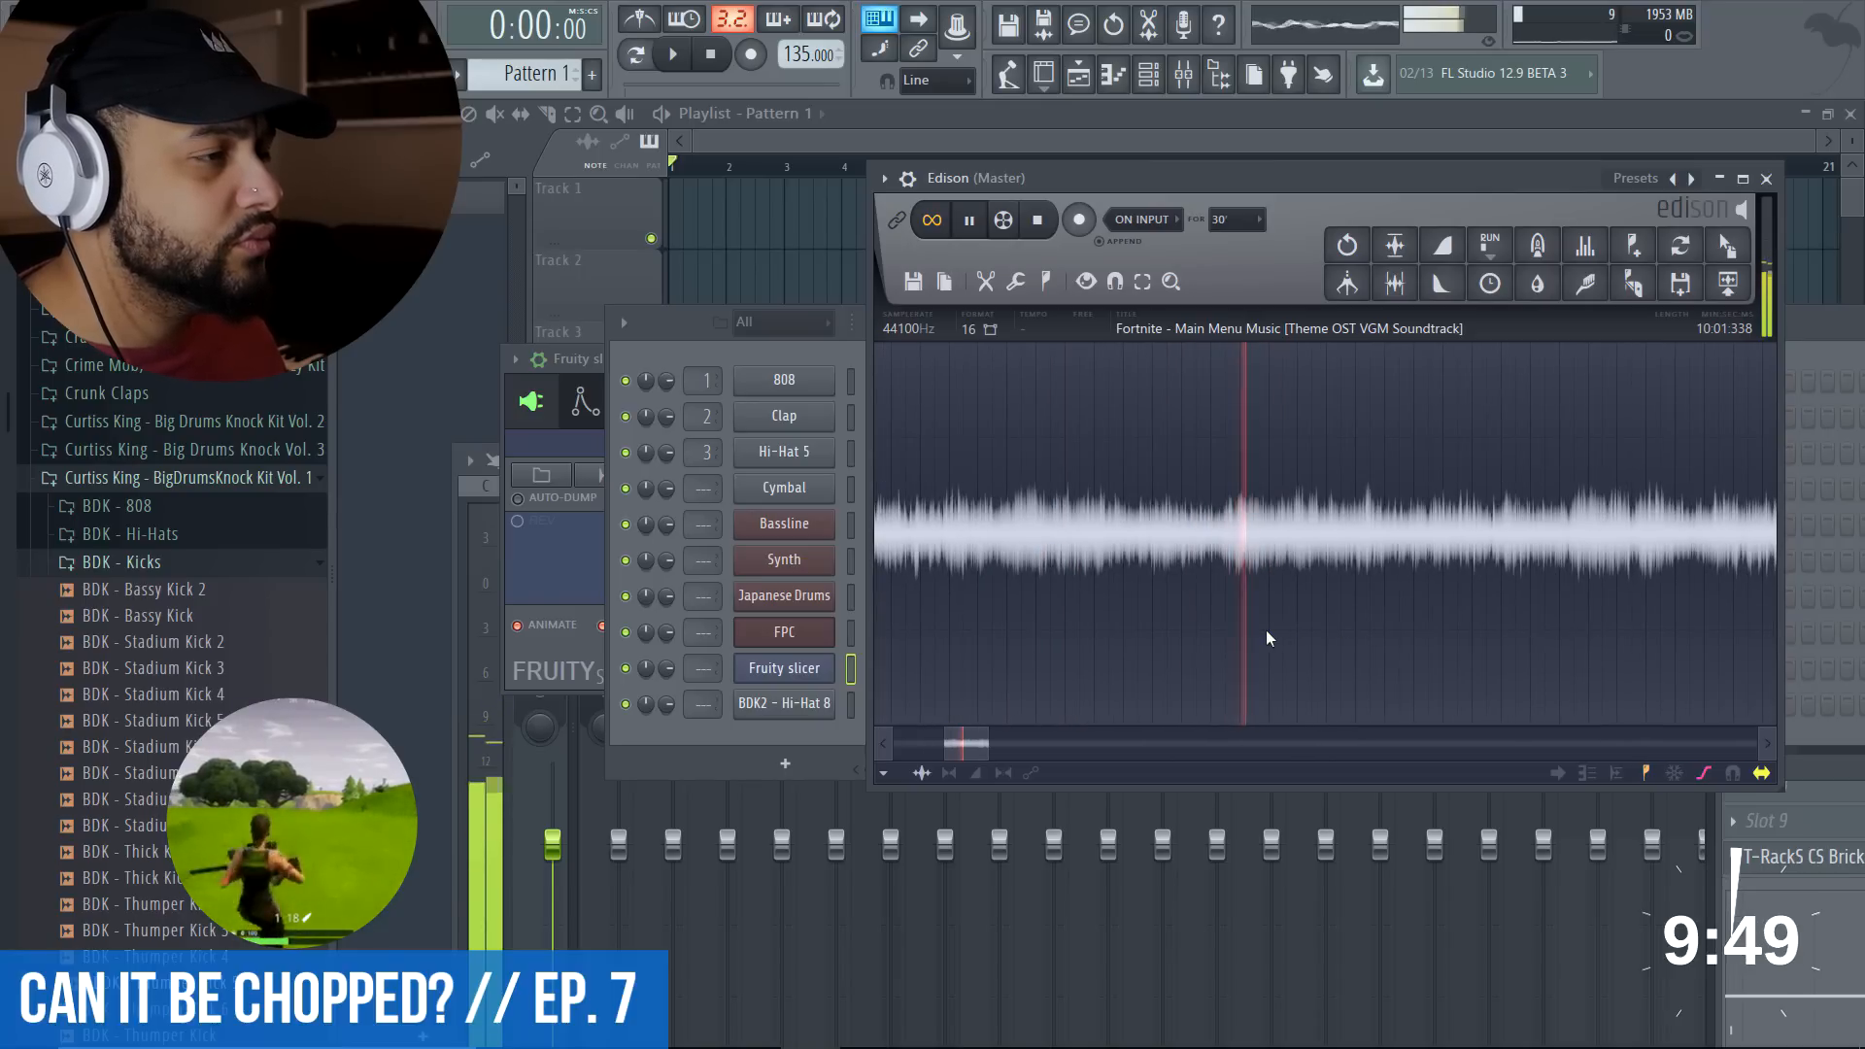
scroll(1421, 622, "up", 4)
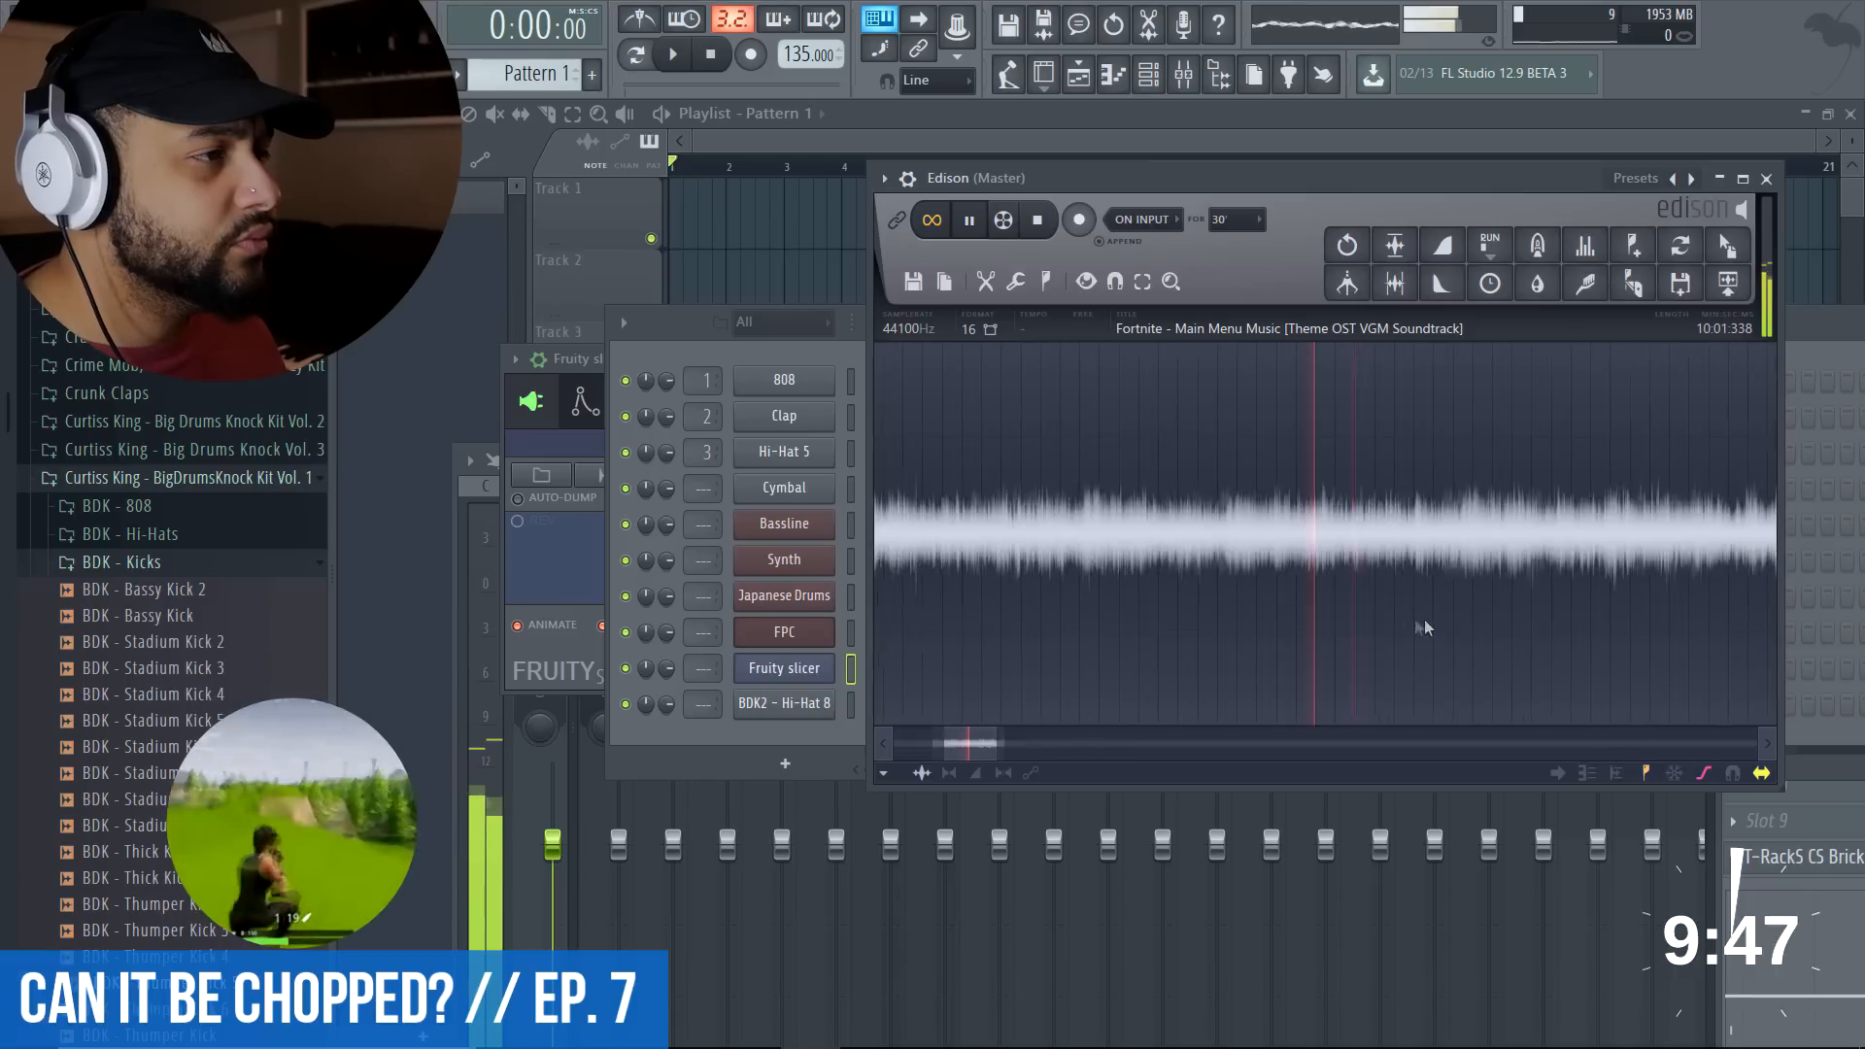
left_click(1103, 535)
left_click(1107, 534)
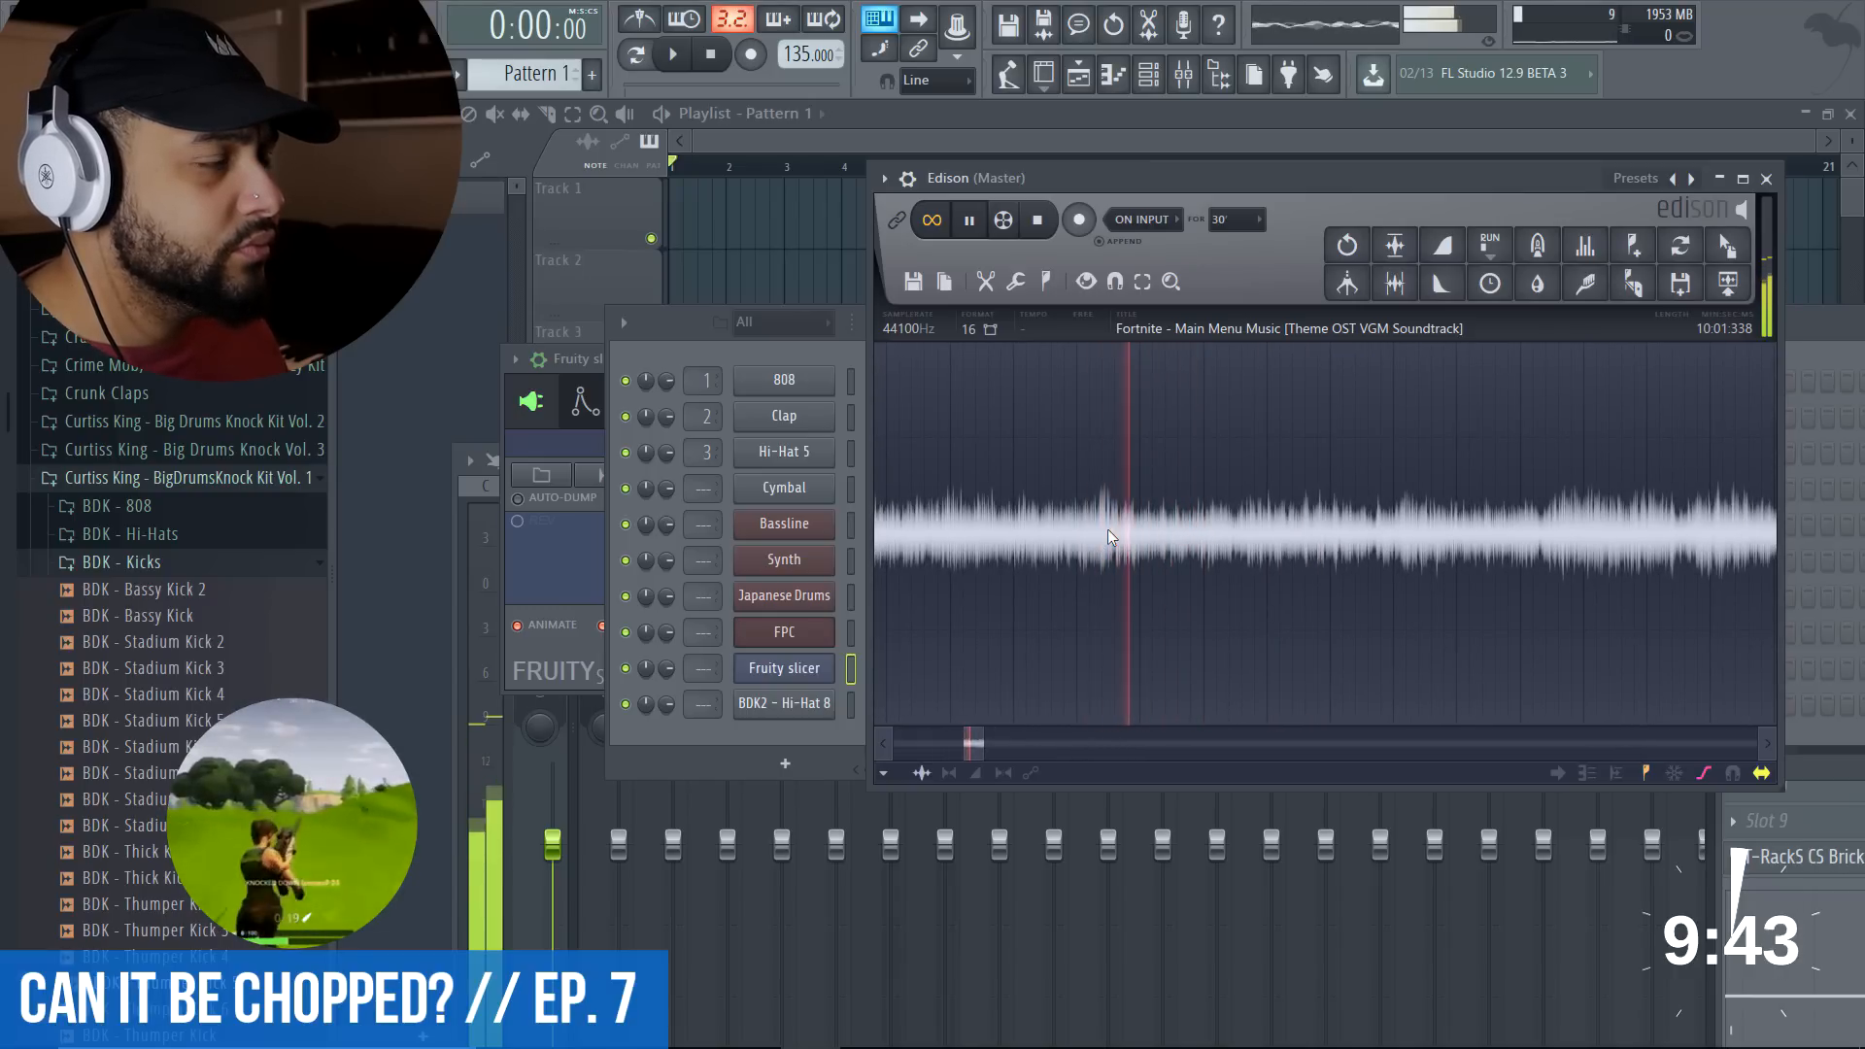
- Select the section of the music from 52:351 to 1:02:040 as the loop in Edison
left_click(1097, 526)
left_click_drag(1099, 526, 1601, 571)
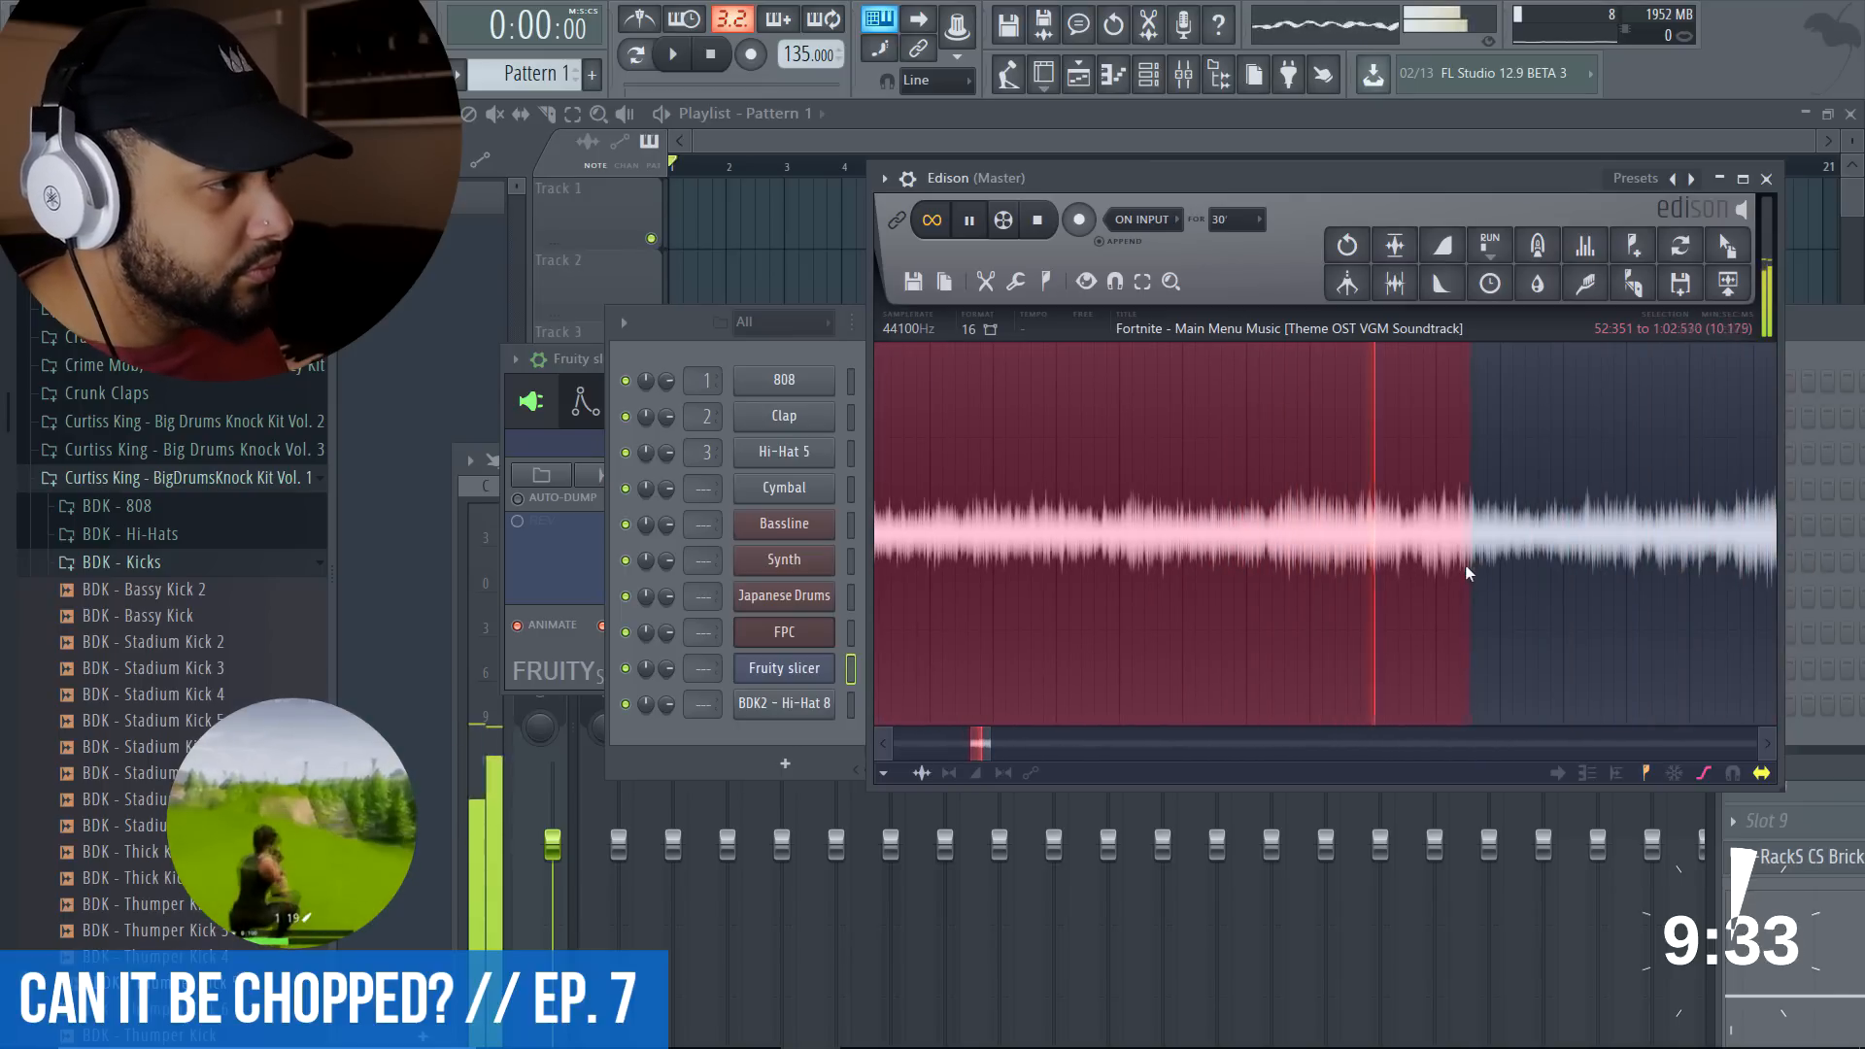
left_click_drag(1465, 564, 1438, 559)
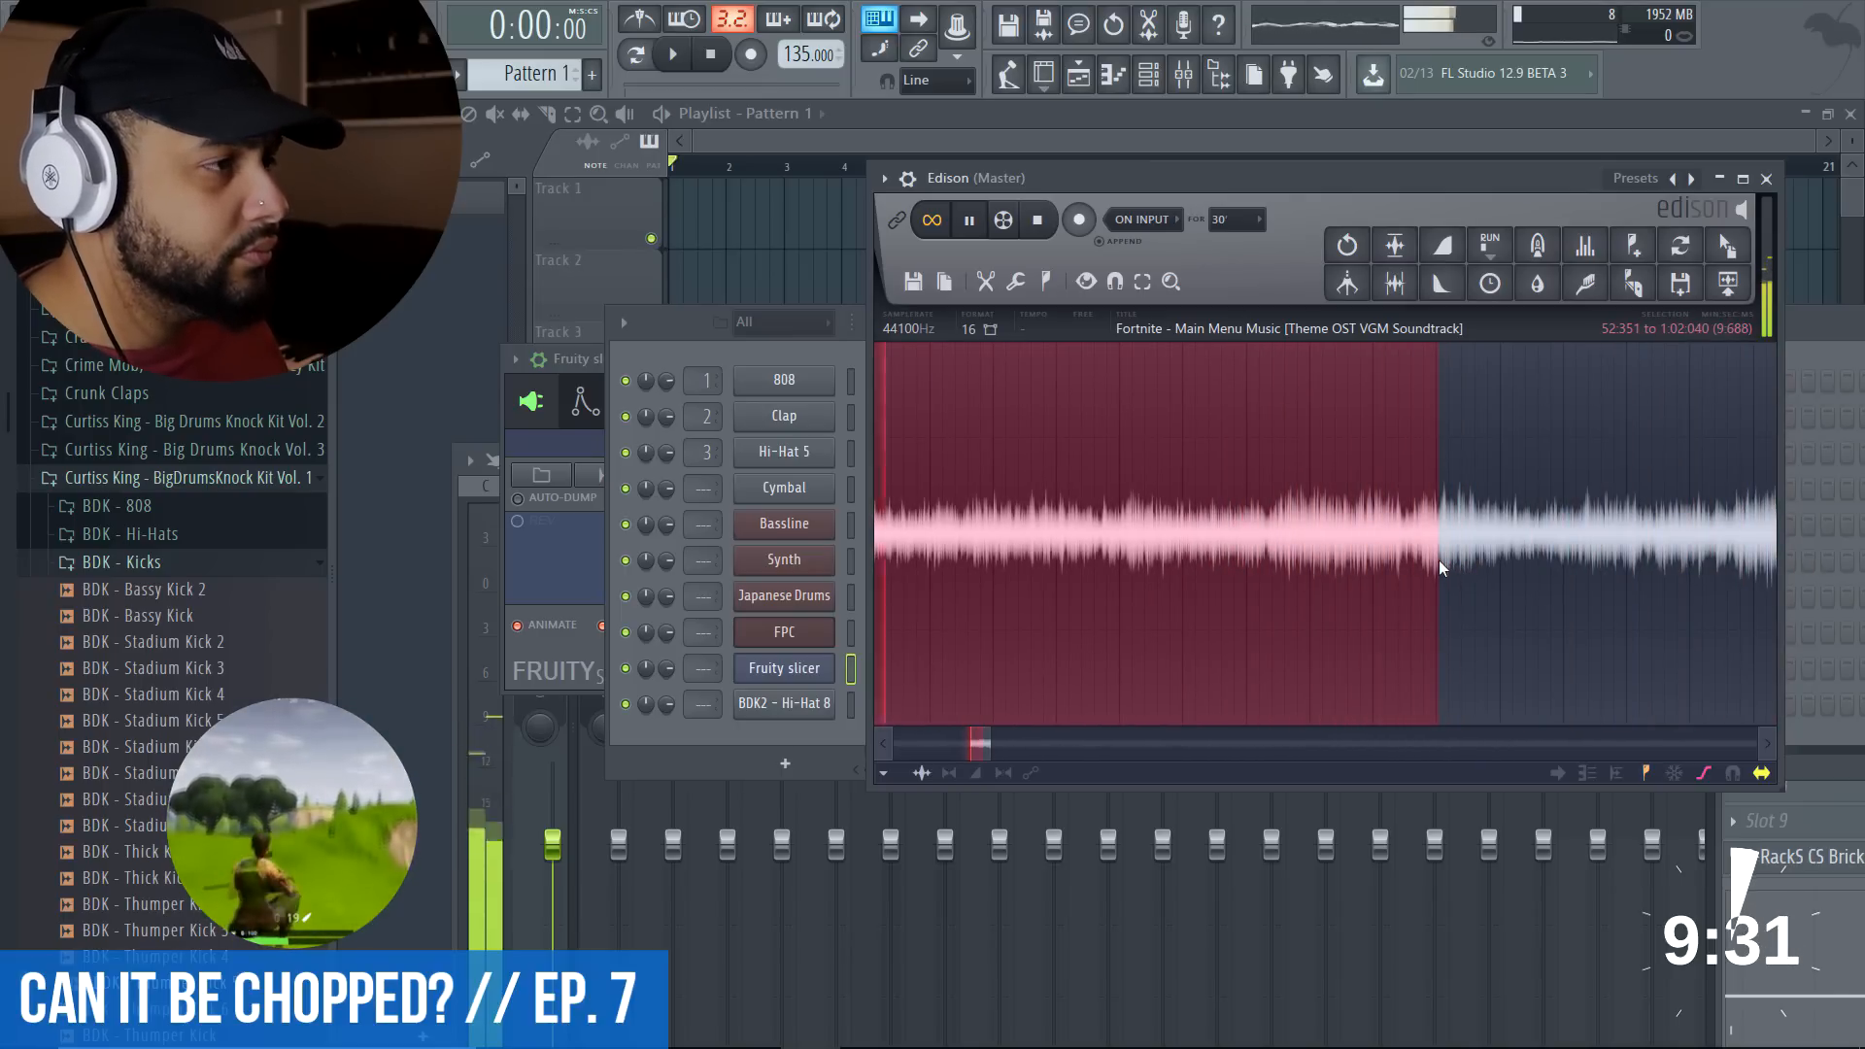
scroll(1438, 559, "down", 2)
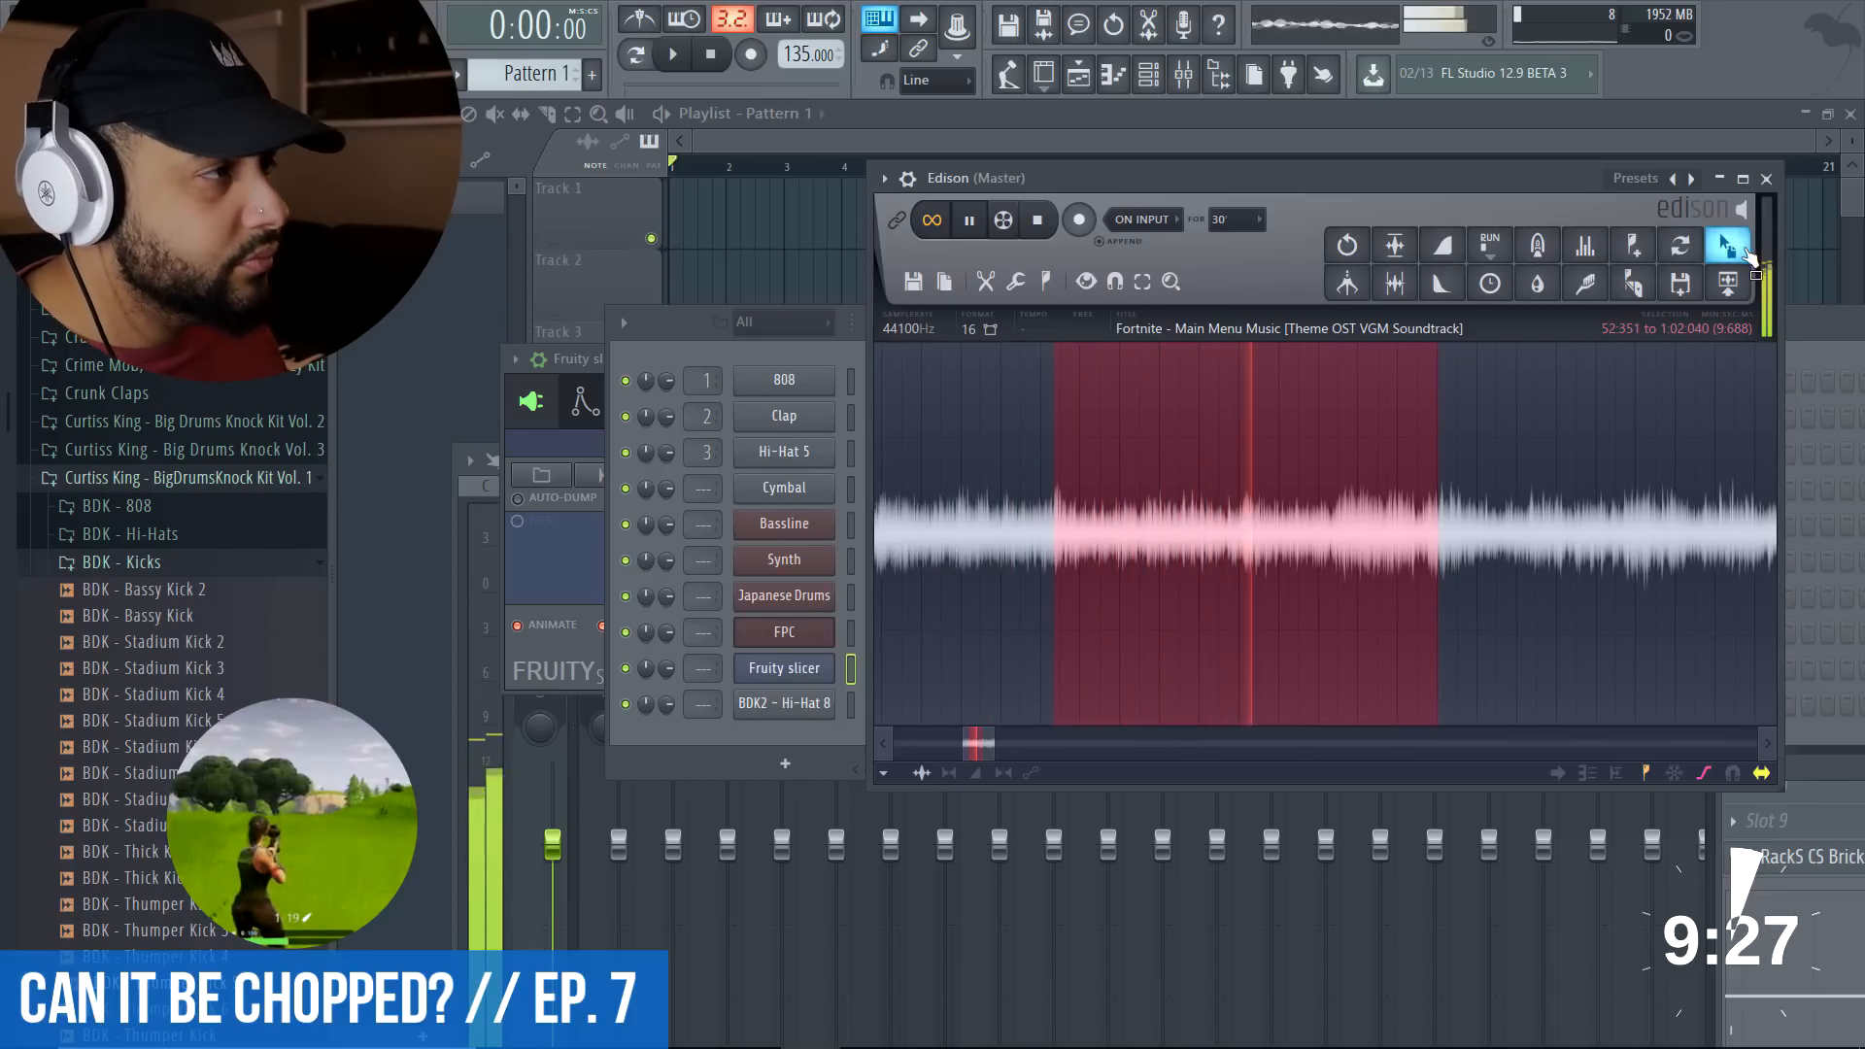
- Send the selected Edison audio to the channel rack as a new sampler channel and stop Edison's playback
left_click_drag(1744, 253, 1081, 556)
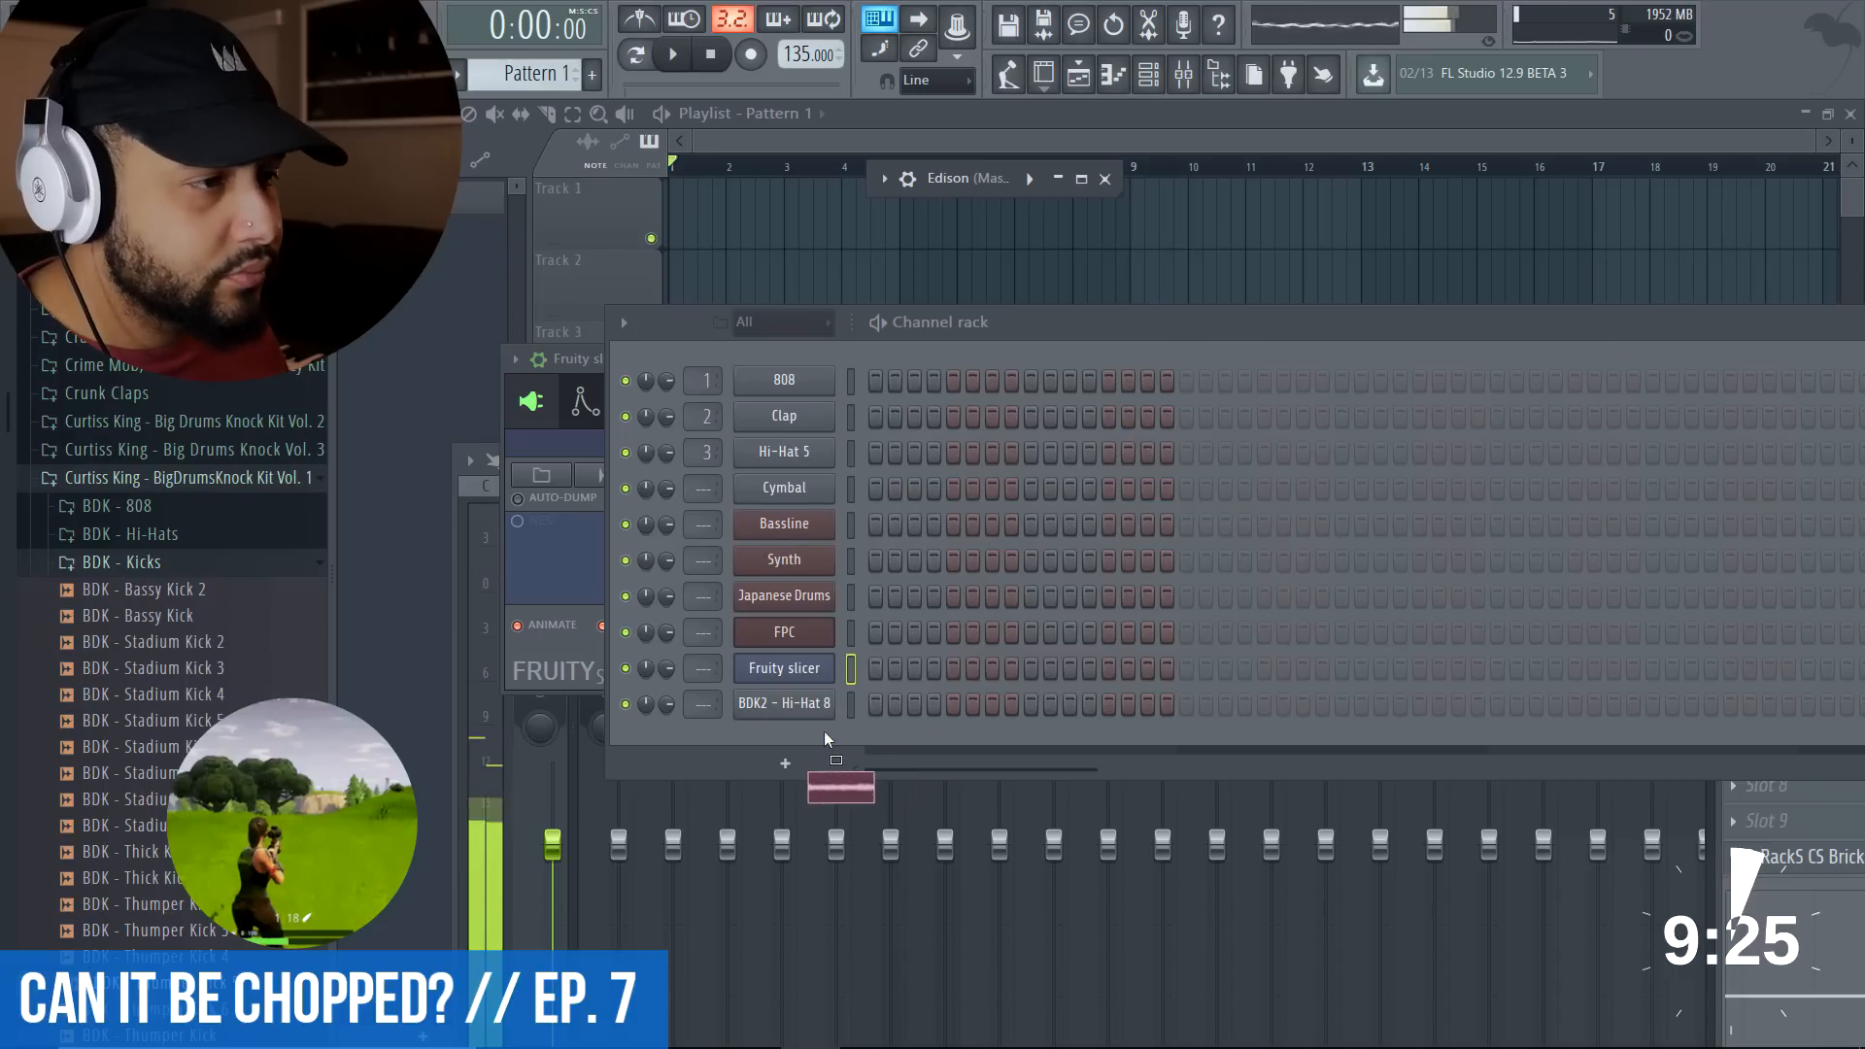
left_click_drag(824, 730, 824, 731)
left_click(1120, 181)
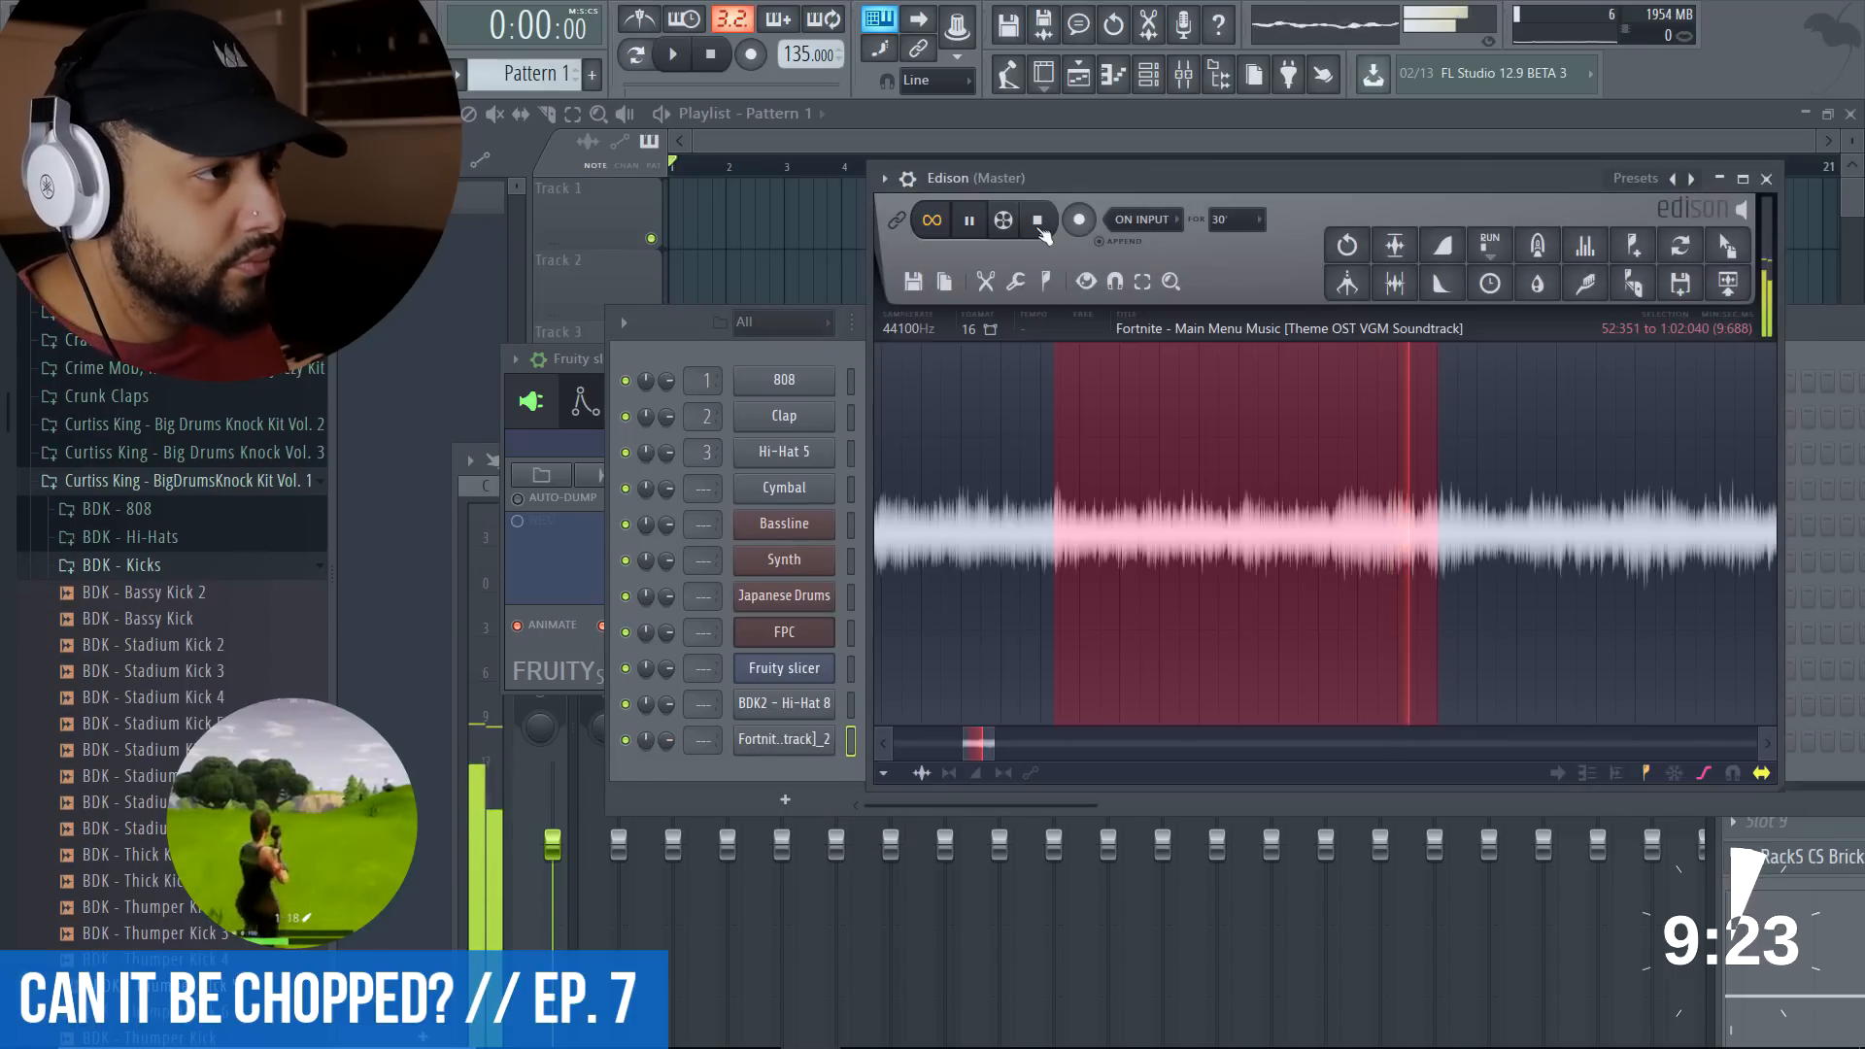
- Load the new sampler channel's audio into the Fruity Slicer channel and open that slicer
left_click(789, 741)
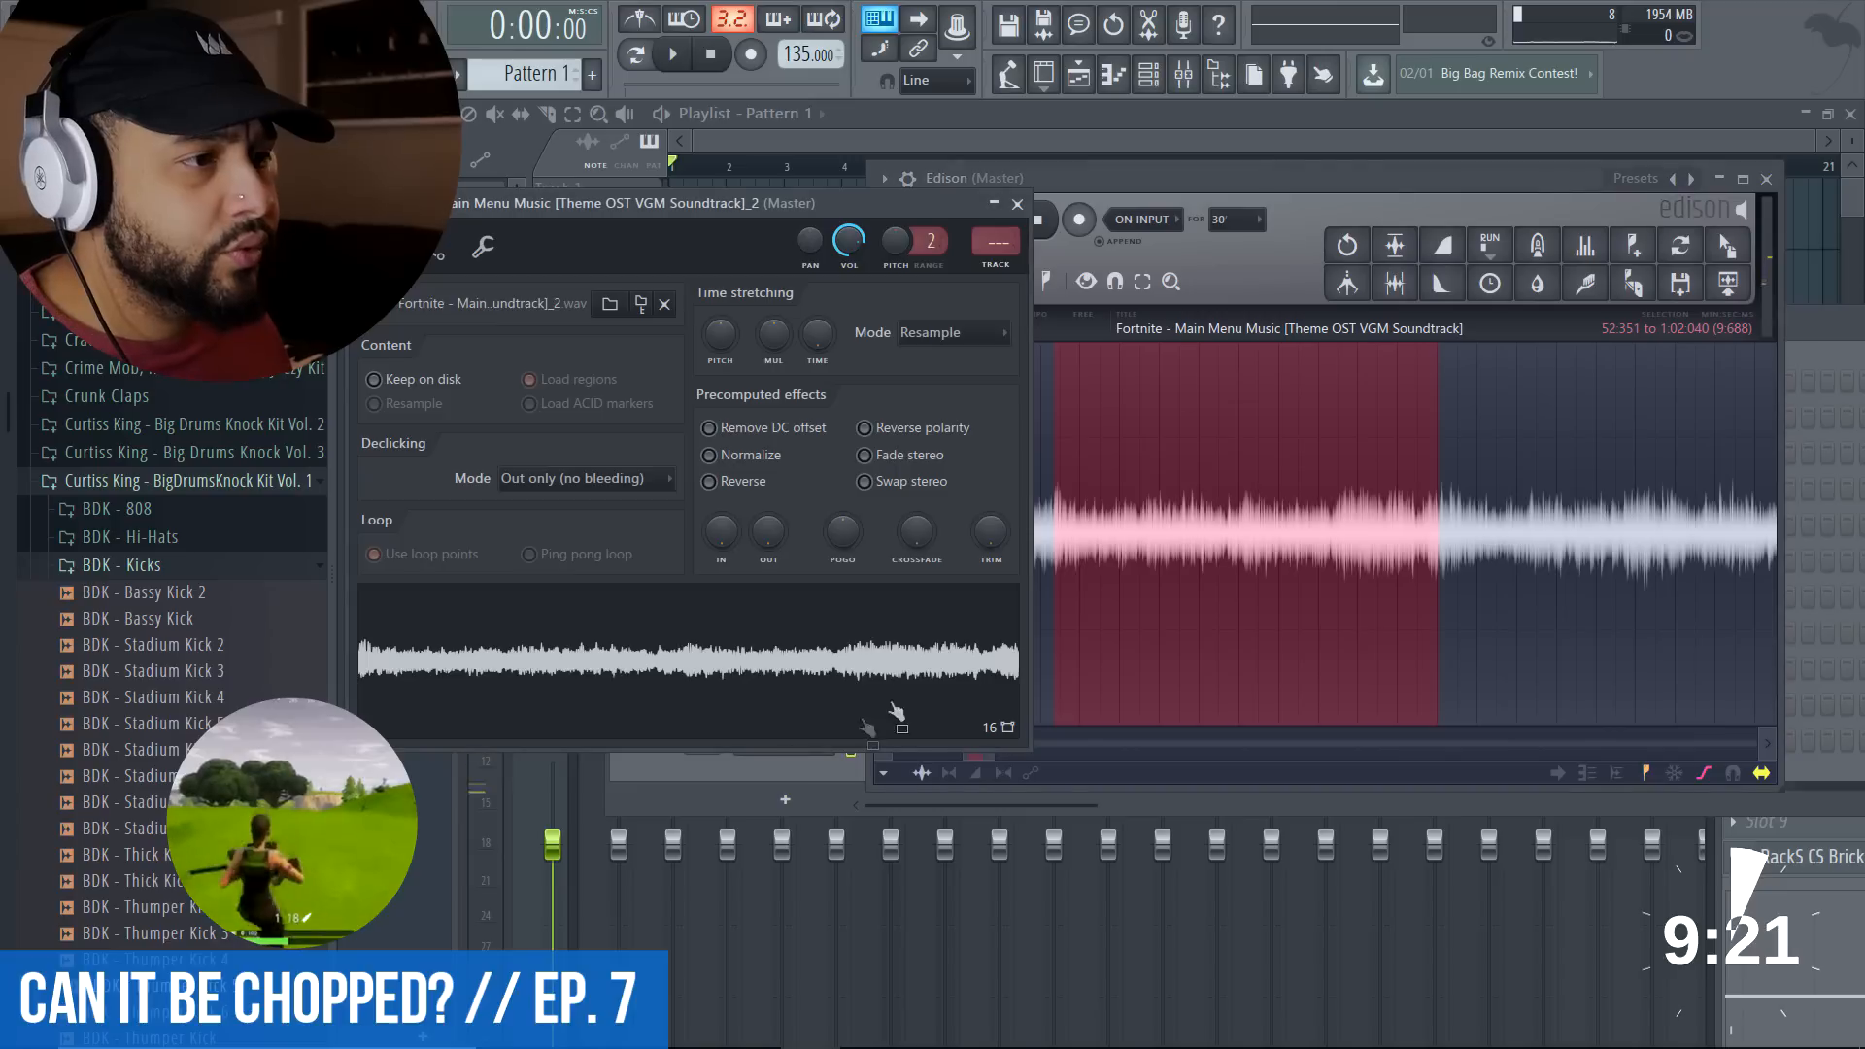
left_click_drag(815, 211, 1550, 304)
left_click_drag(1458, 759, 816, 679)
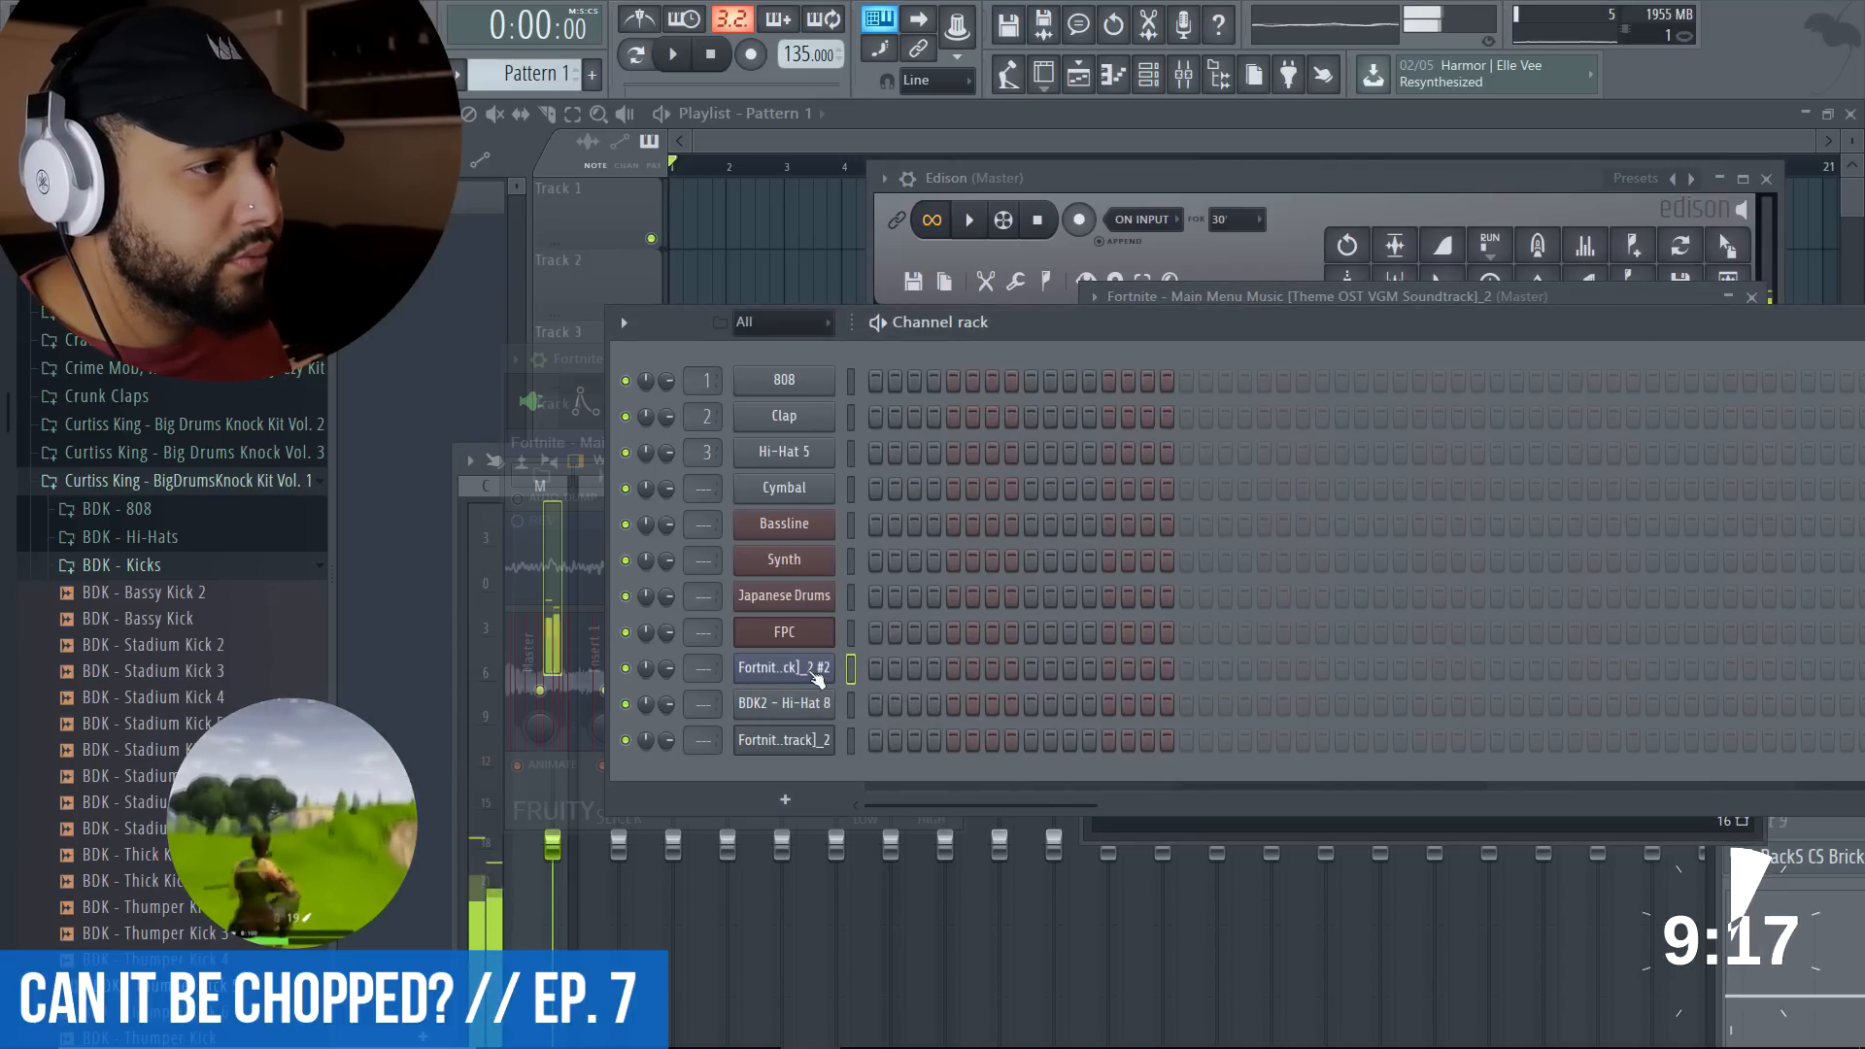
left_click(816, 670)
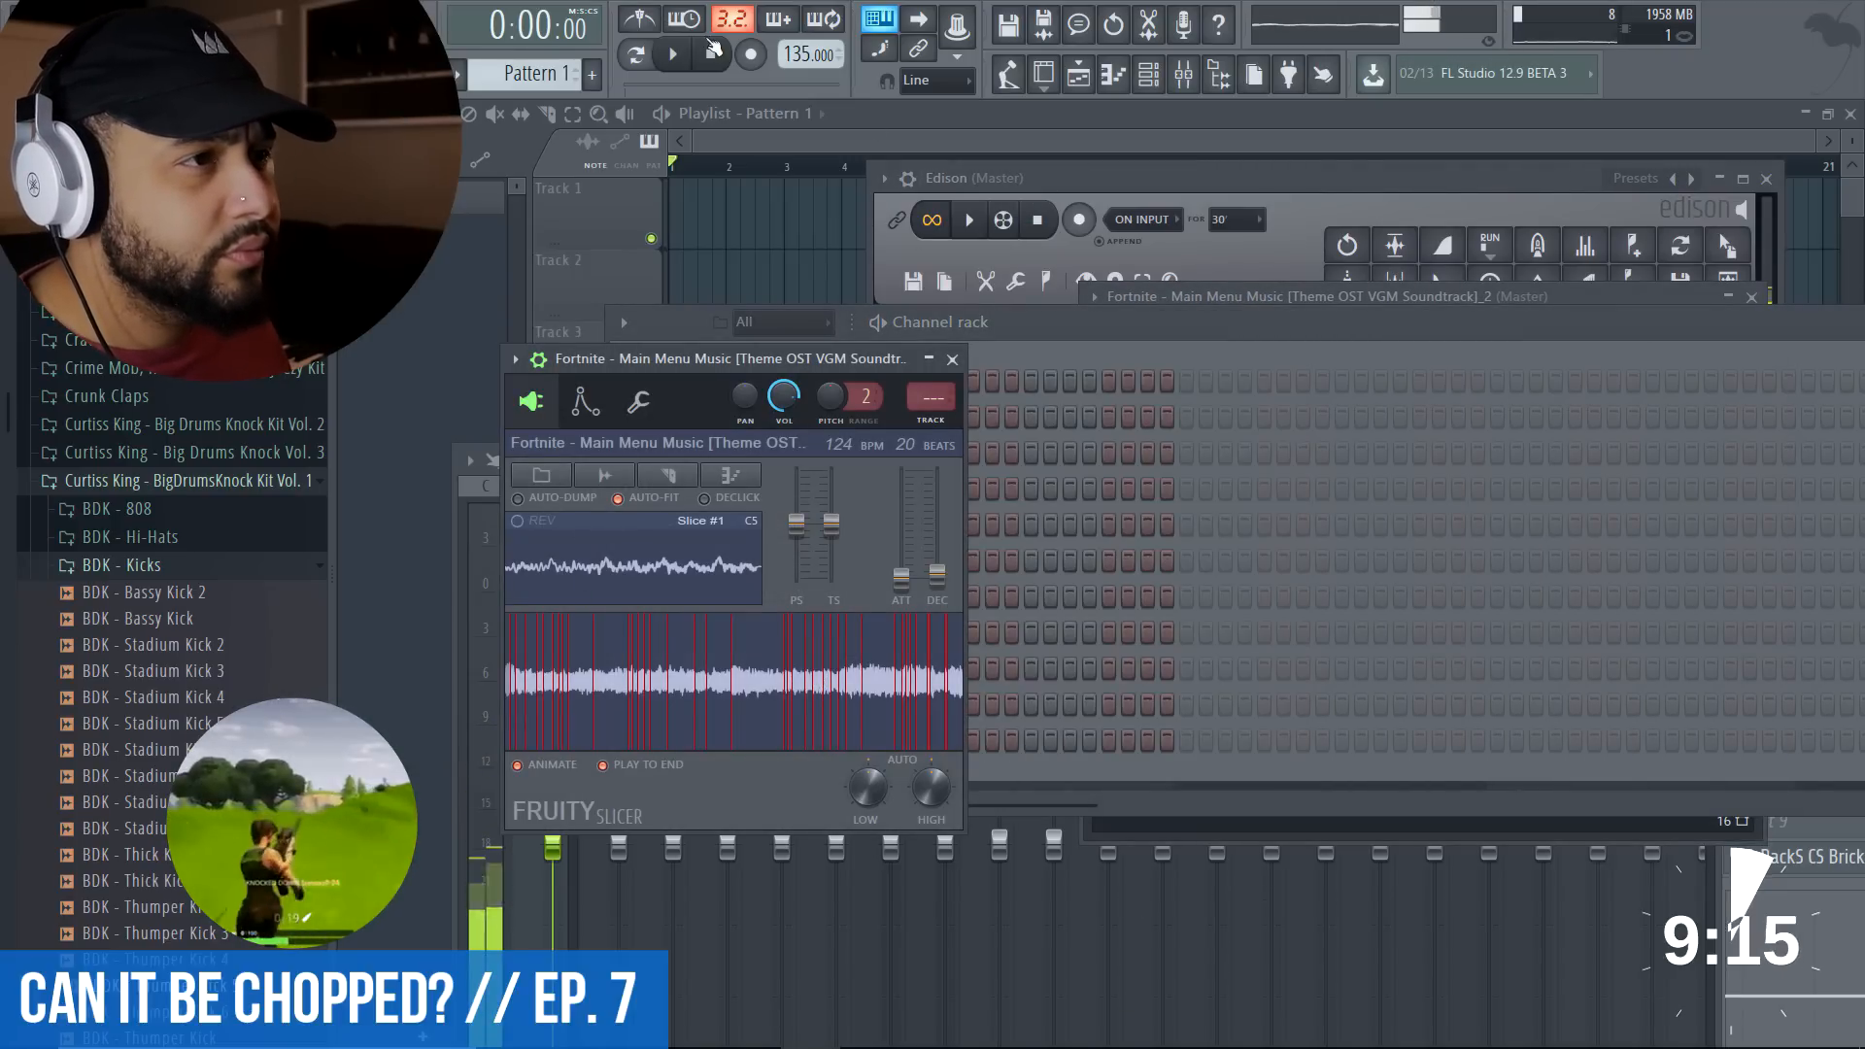
- Audition individual slices of the music in Fruity Slicer and turn off Play to End
left_click(692, 669)
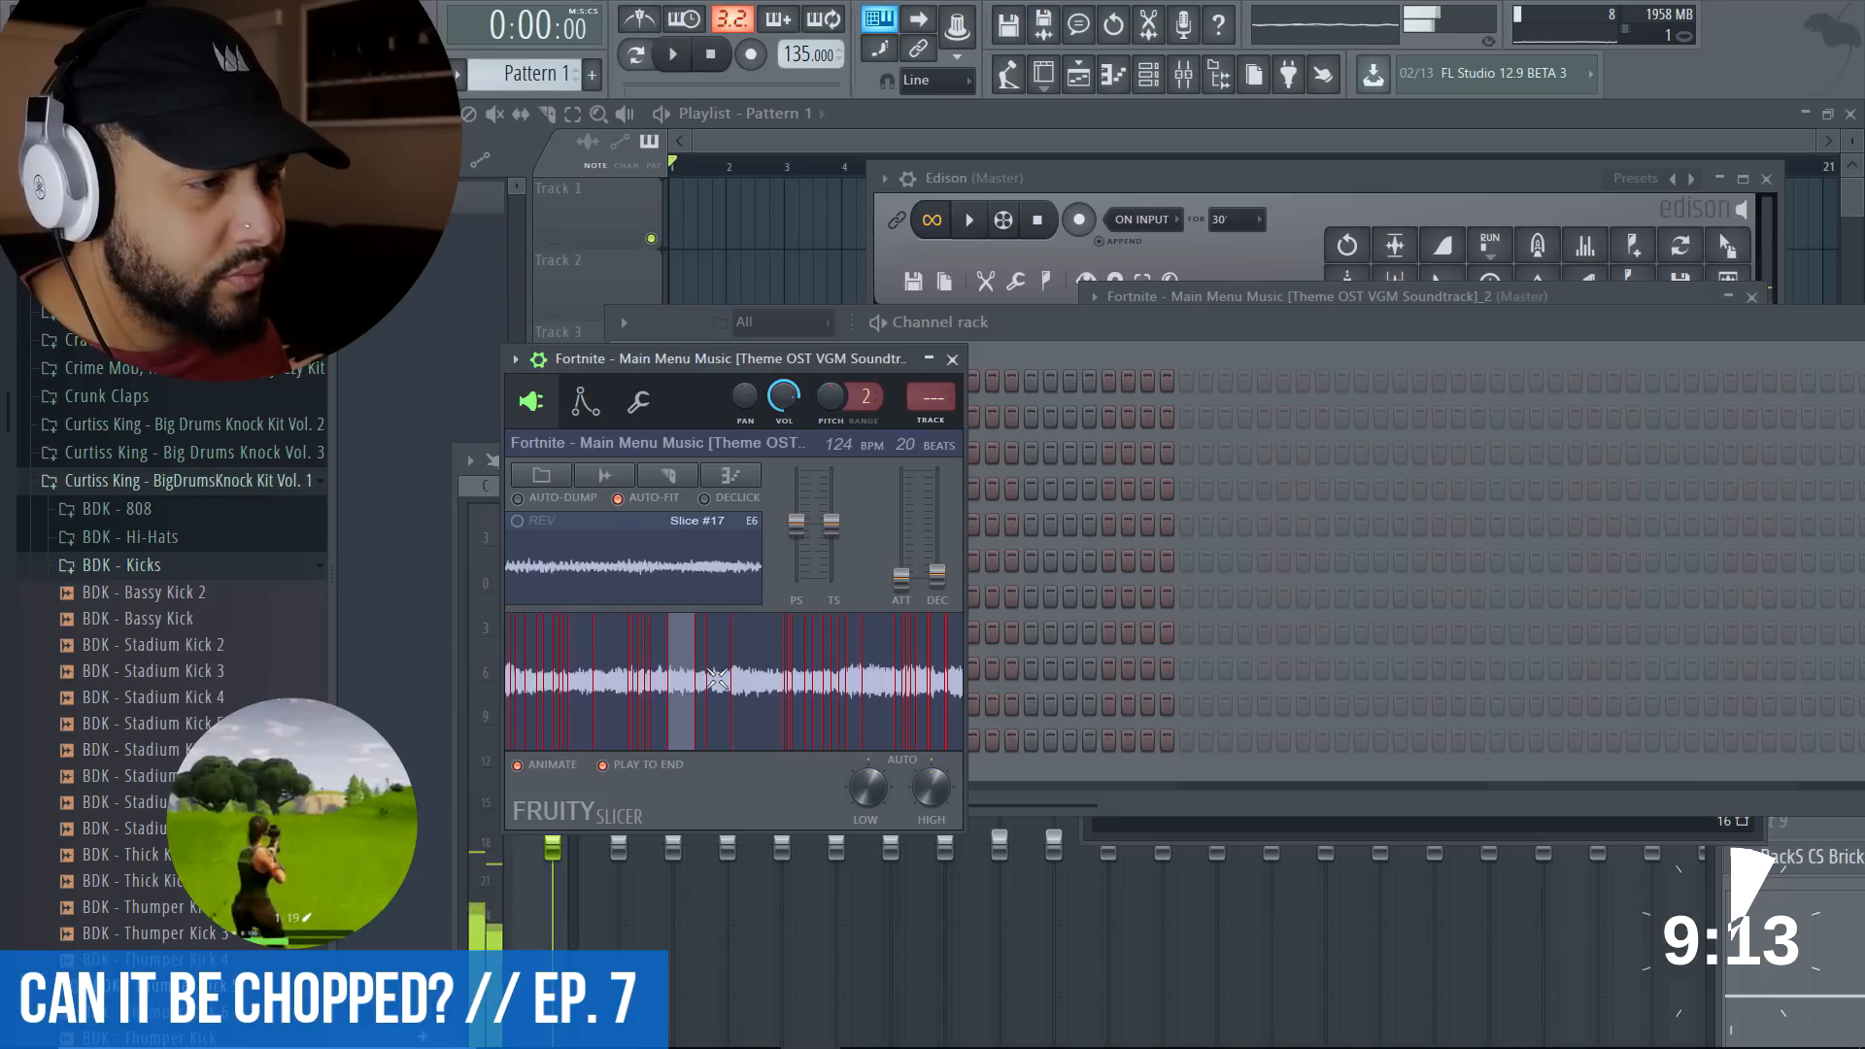
left_click(740, 676)
left_click(613, 667)
key("space")
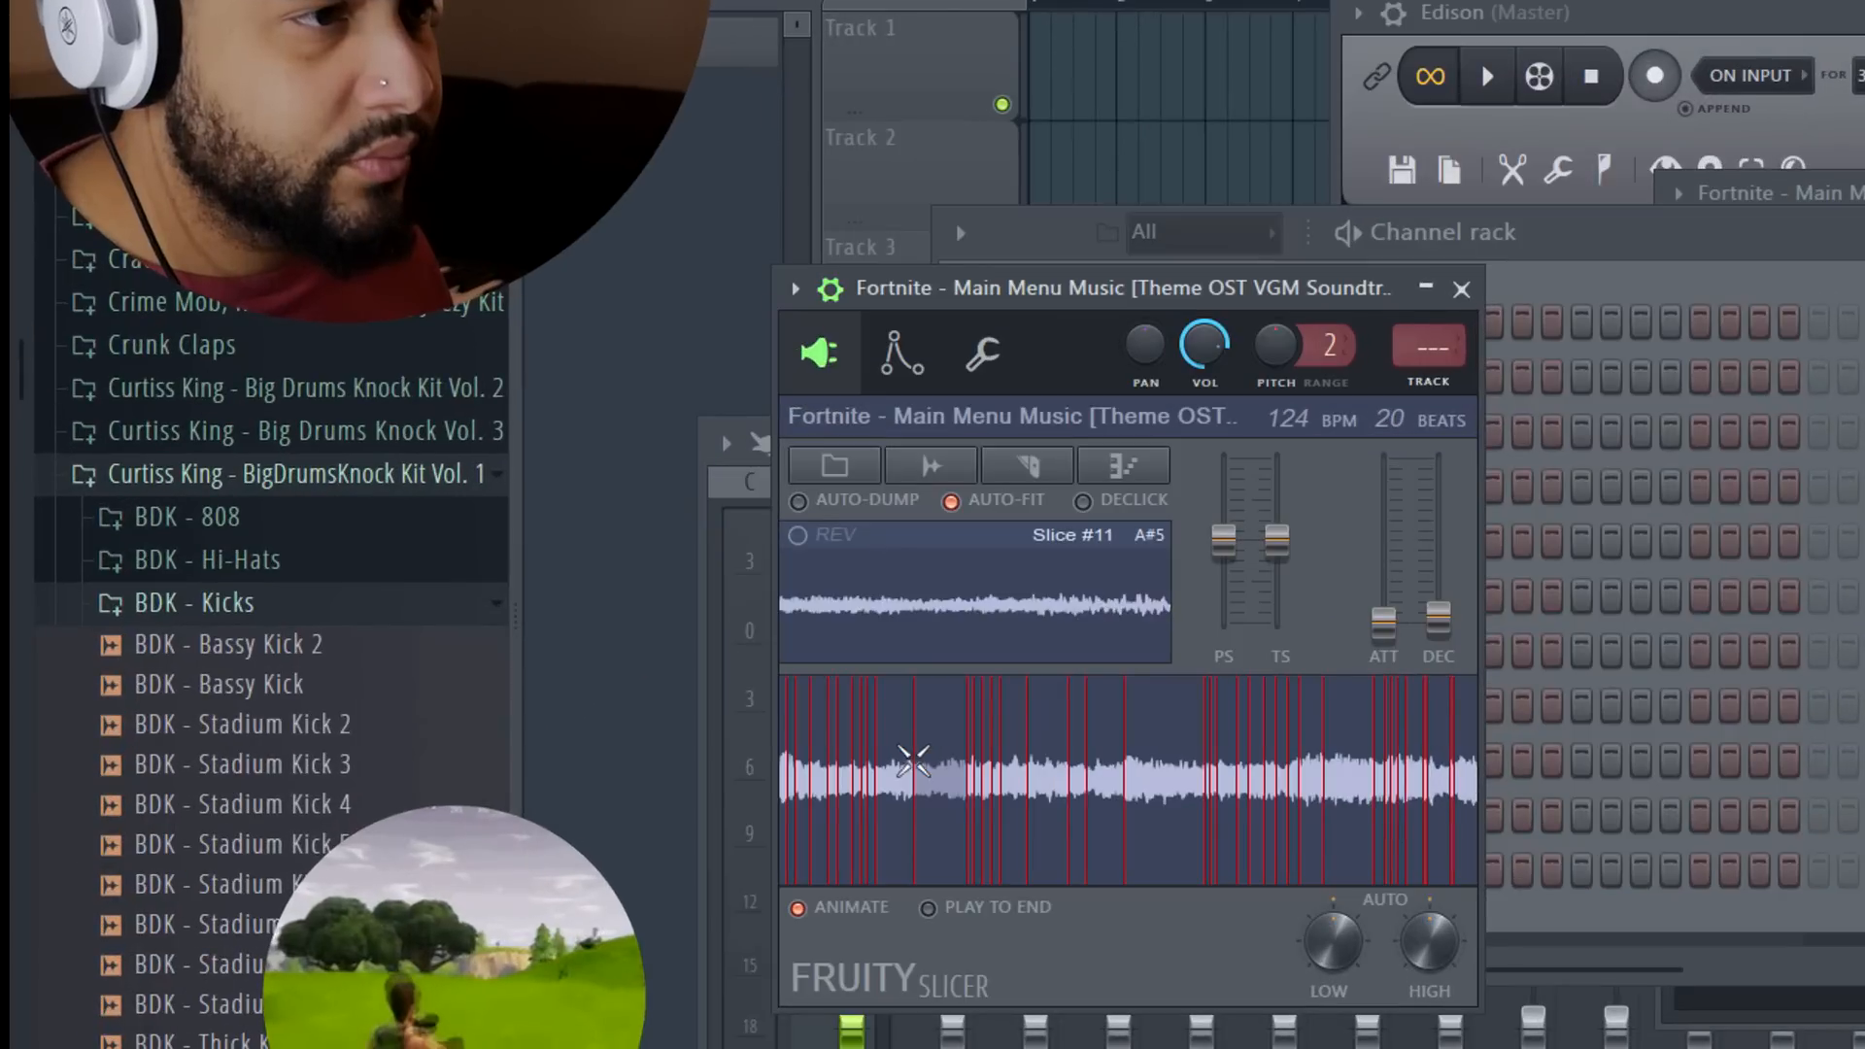
left_click(561, 679)
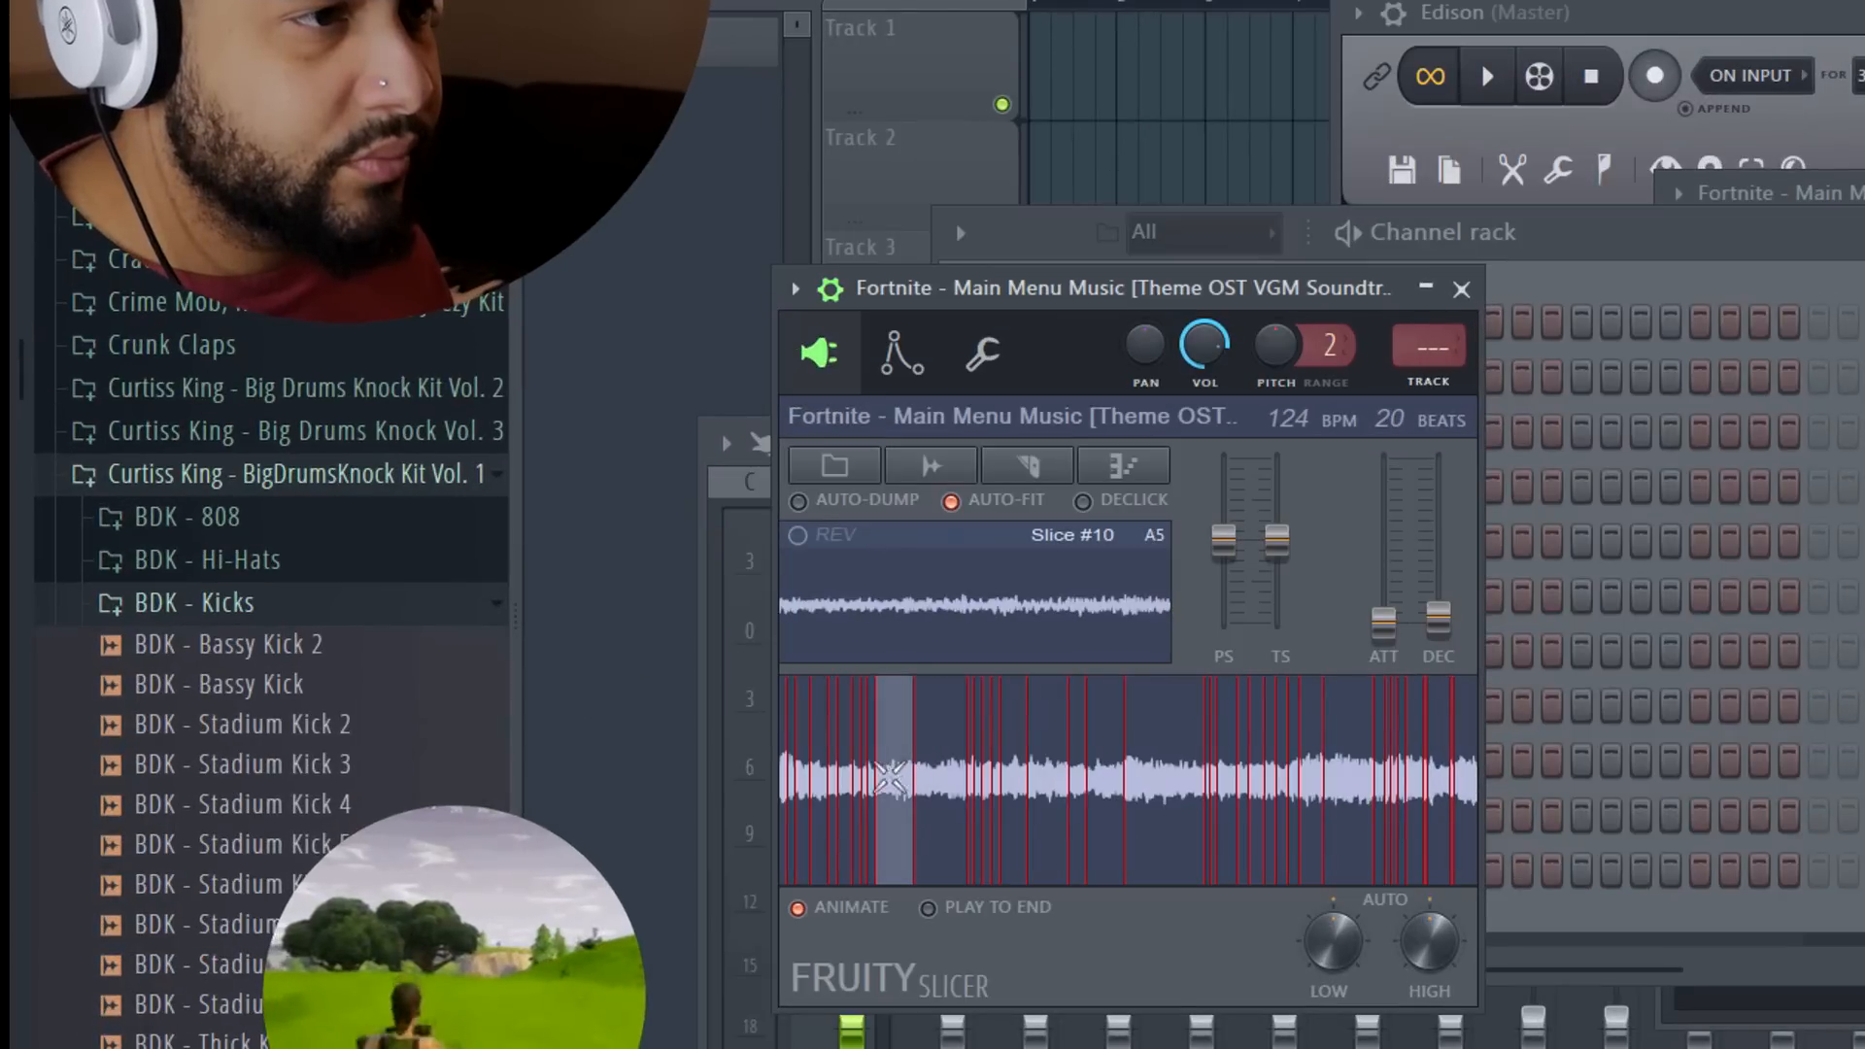
left_click(853, 777)
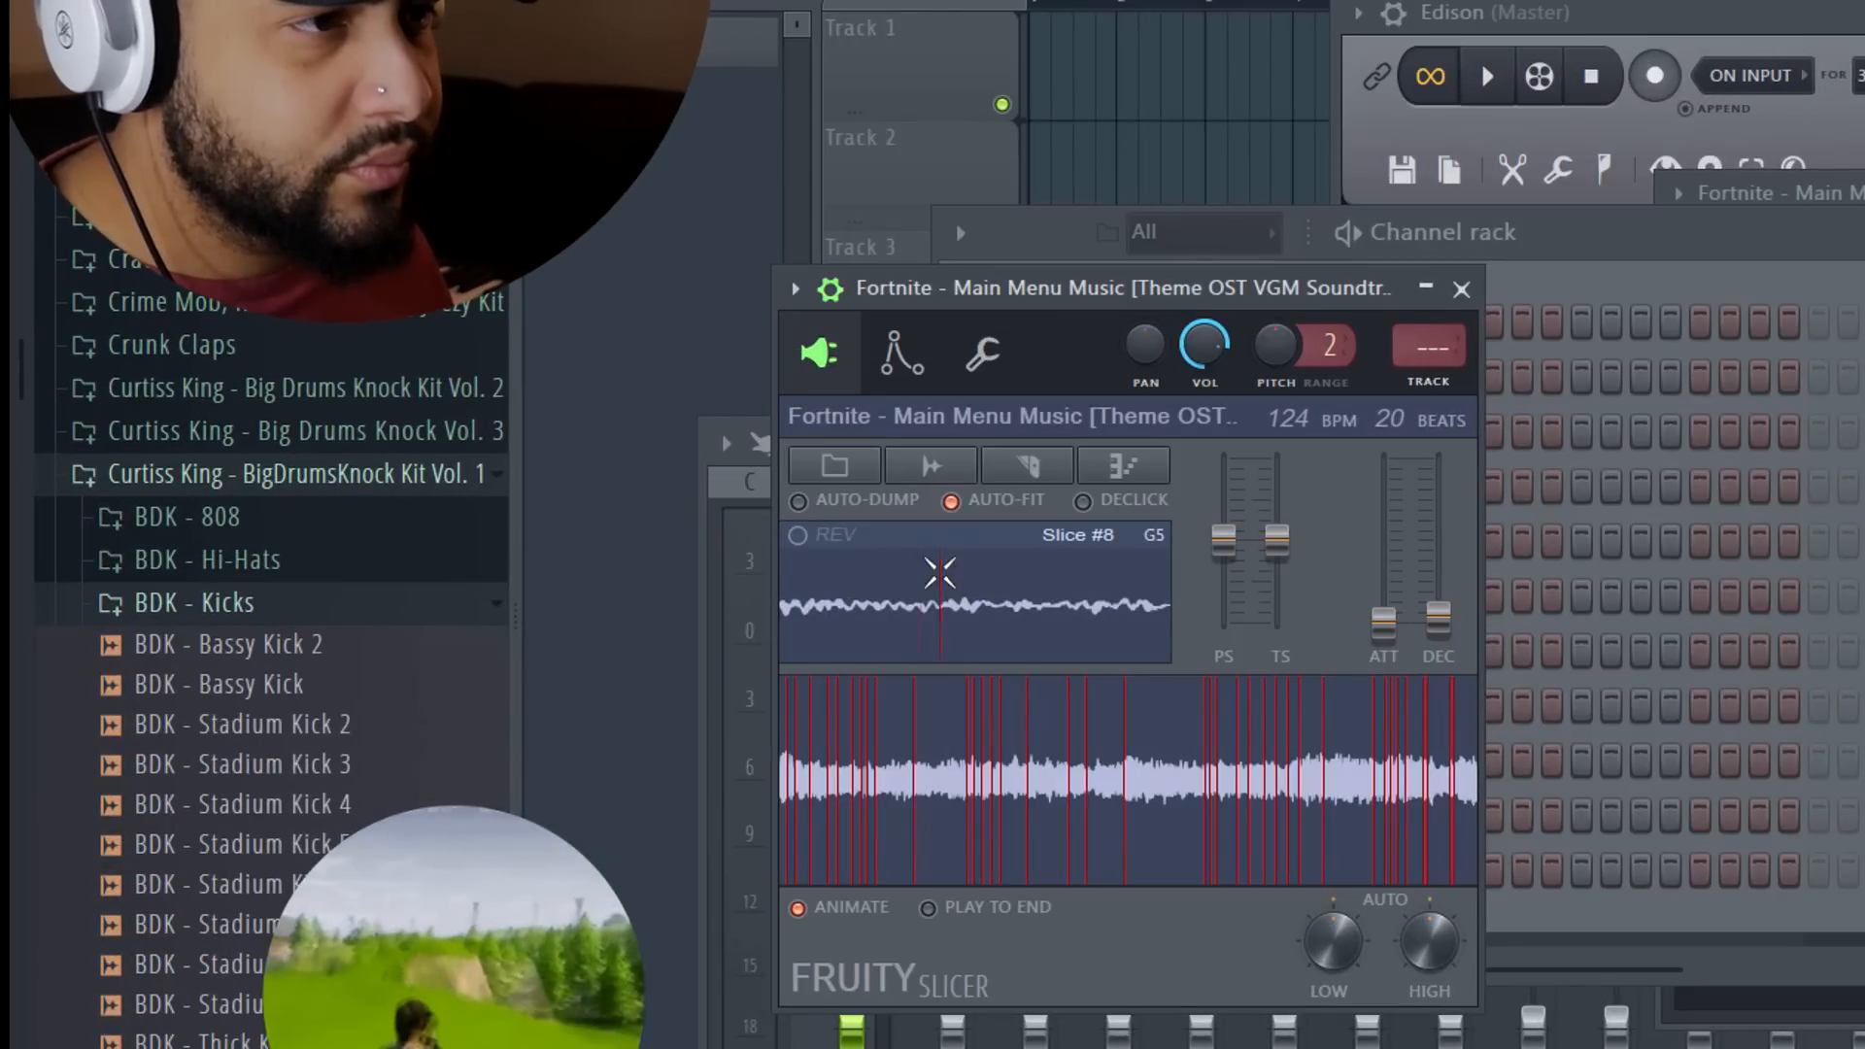
- Reduce the number of automatic slices in Fruity Slicer by adjusting the Auto Low and High thresholds
right_click(942, 574)
left_click(1000, 622)
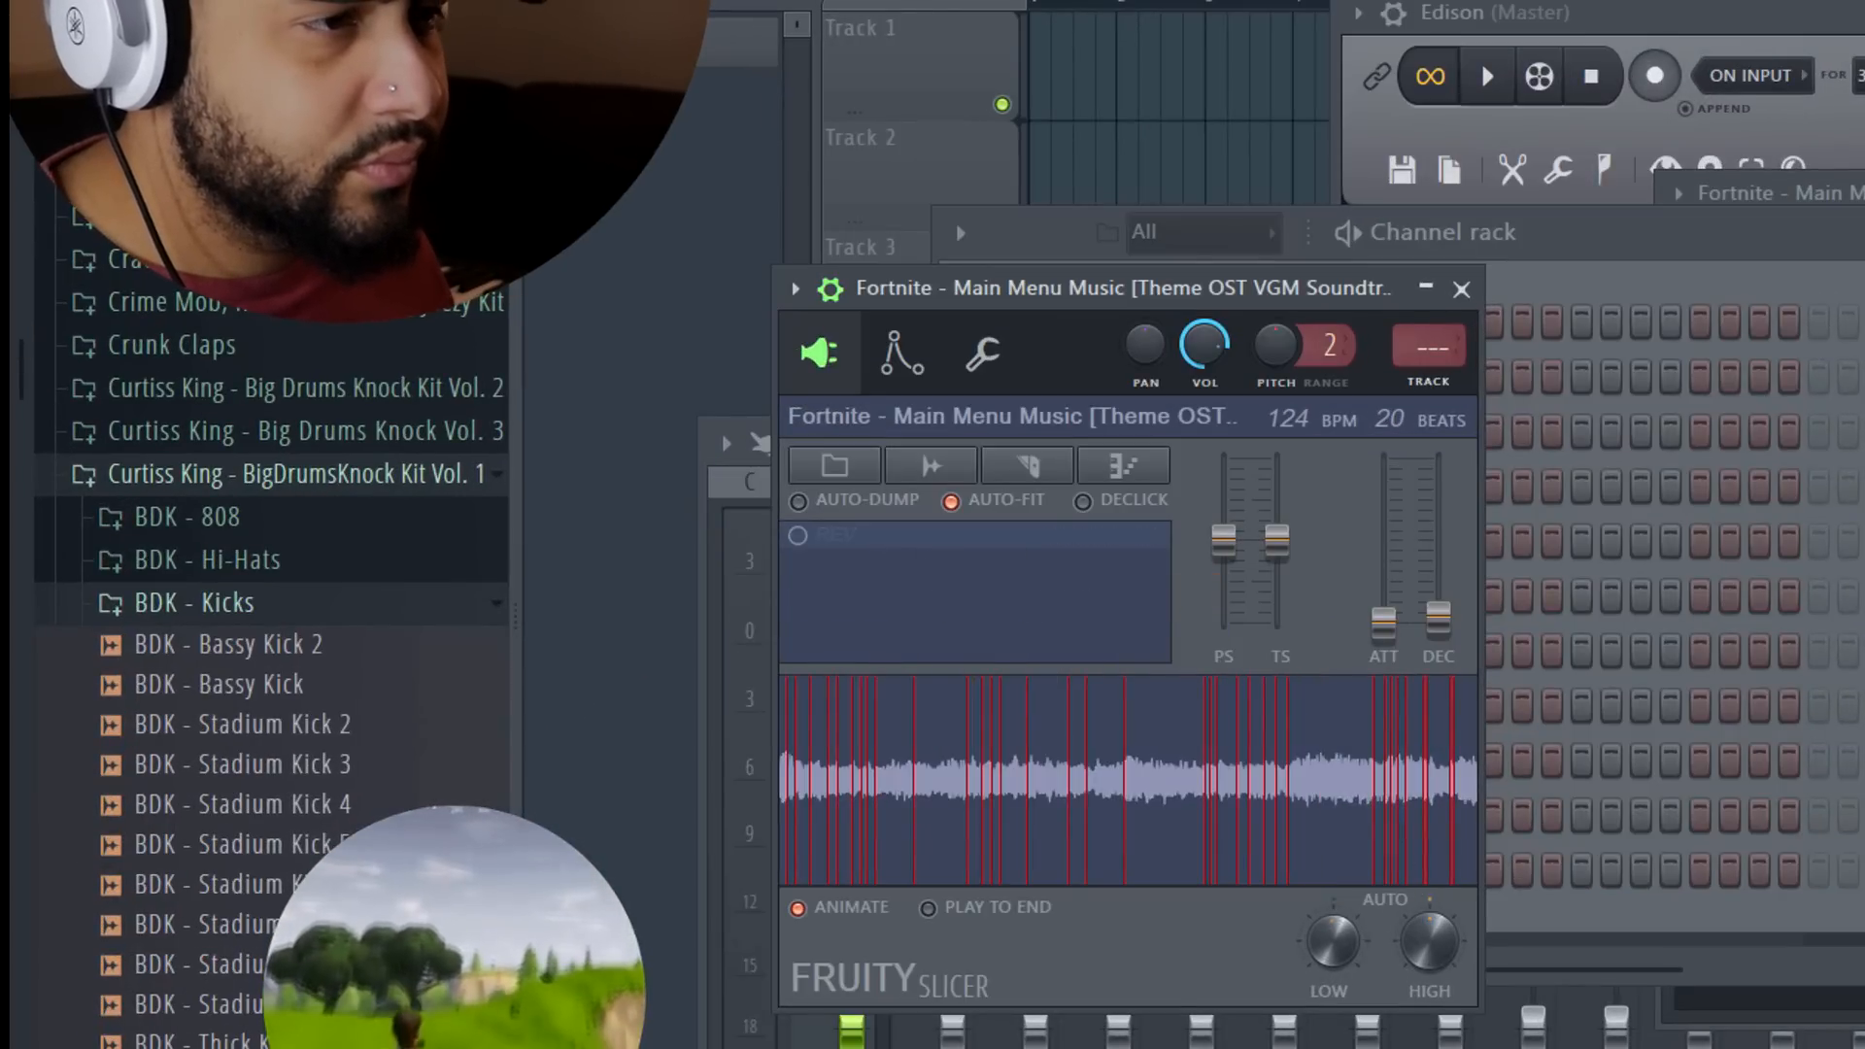
left_click_drag(1426, 940, 1333, 951)
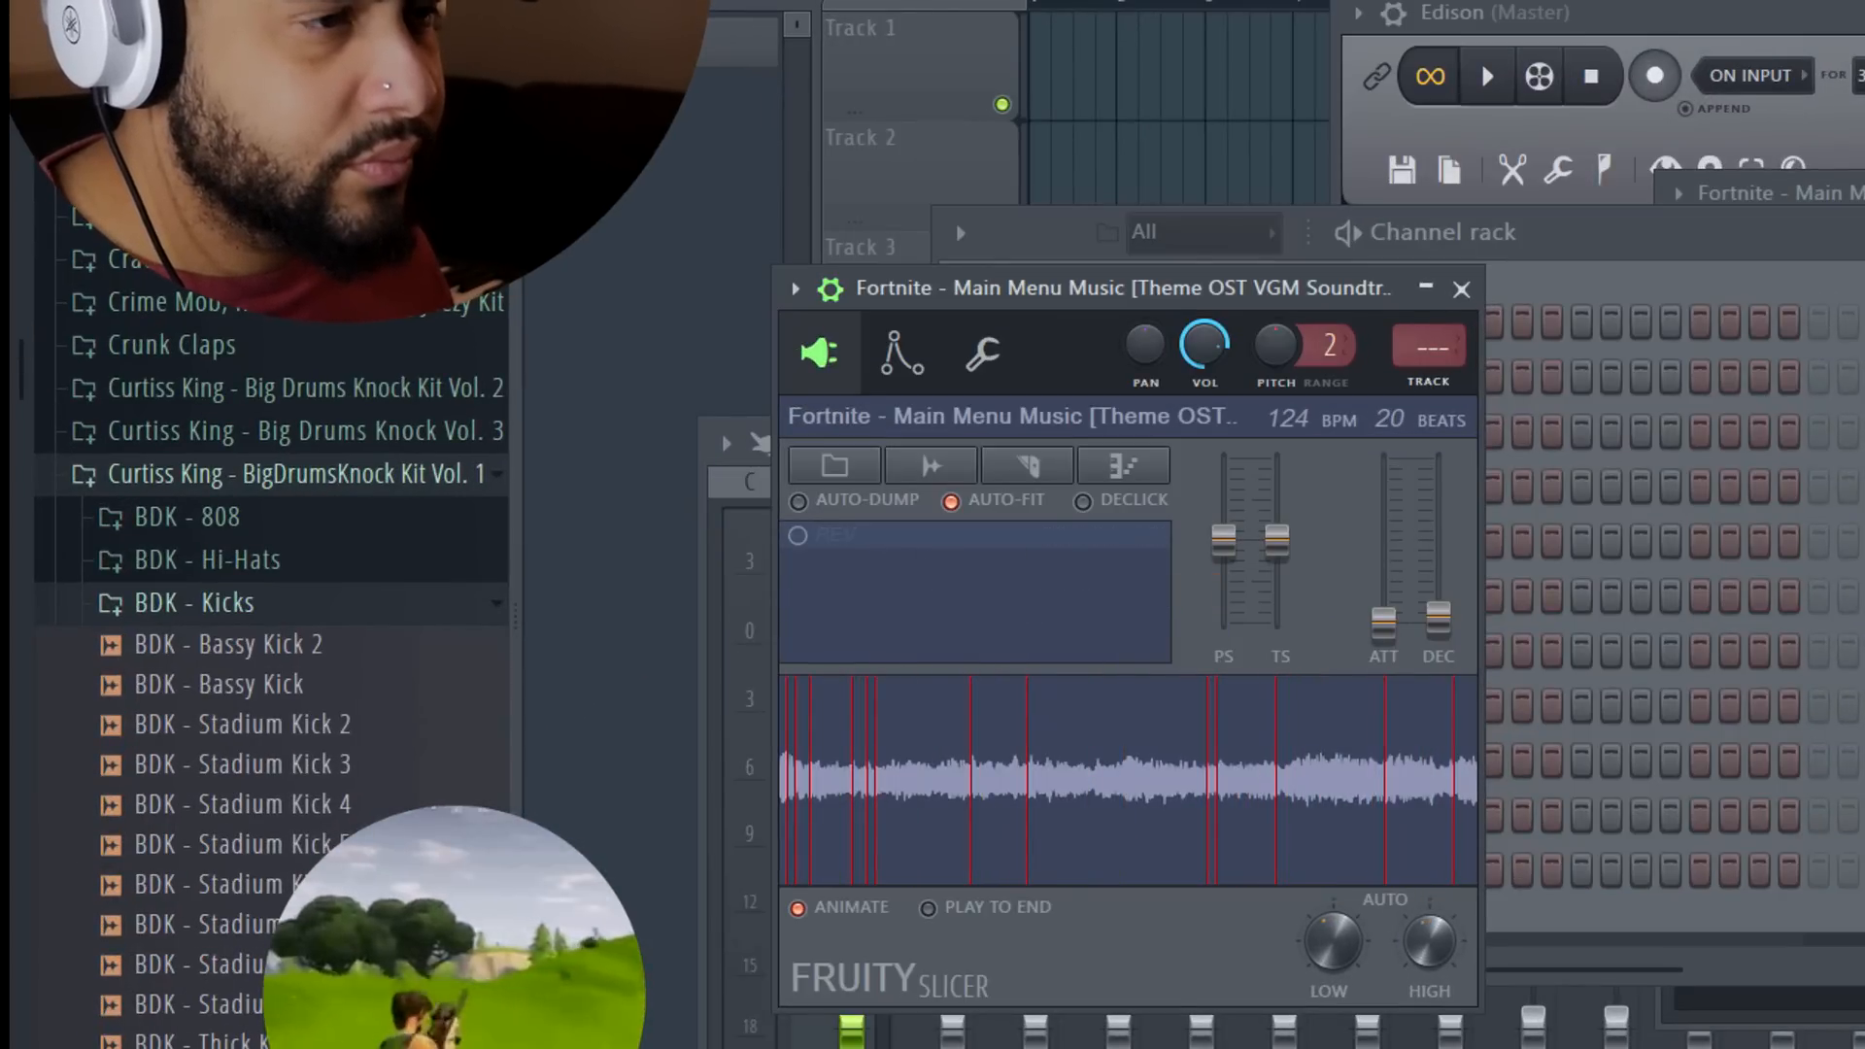
- Audition the remaining longer slices one after another across the Fruity Slicer waveform
left_click(832, 772)
left_click(897, 774)
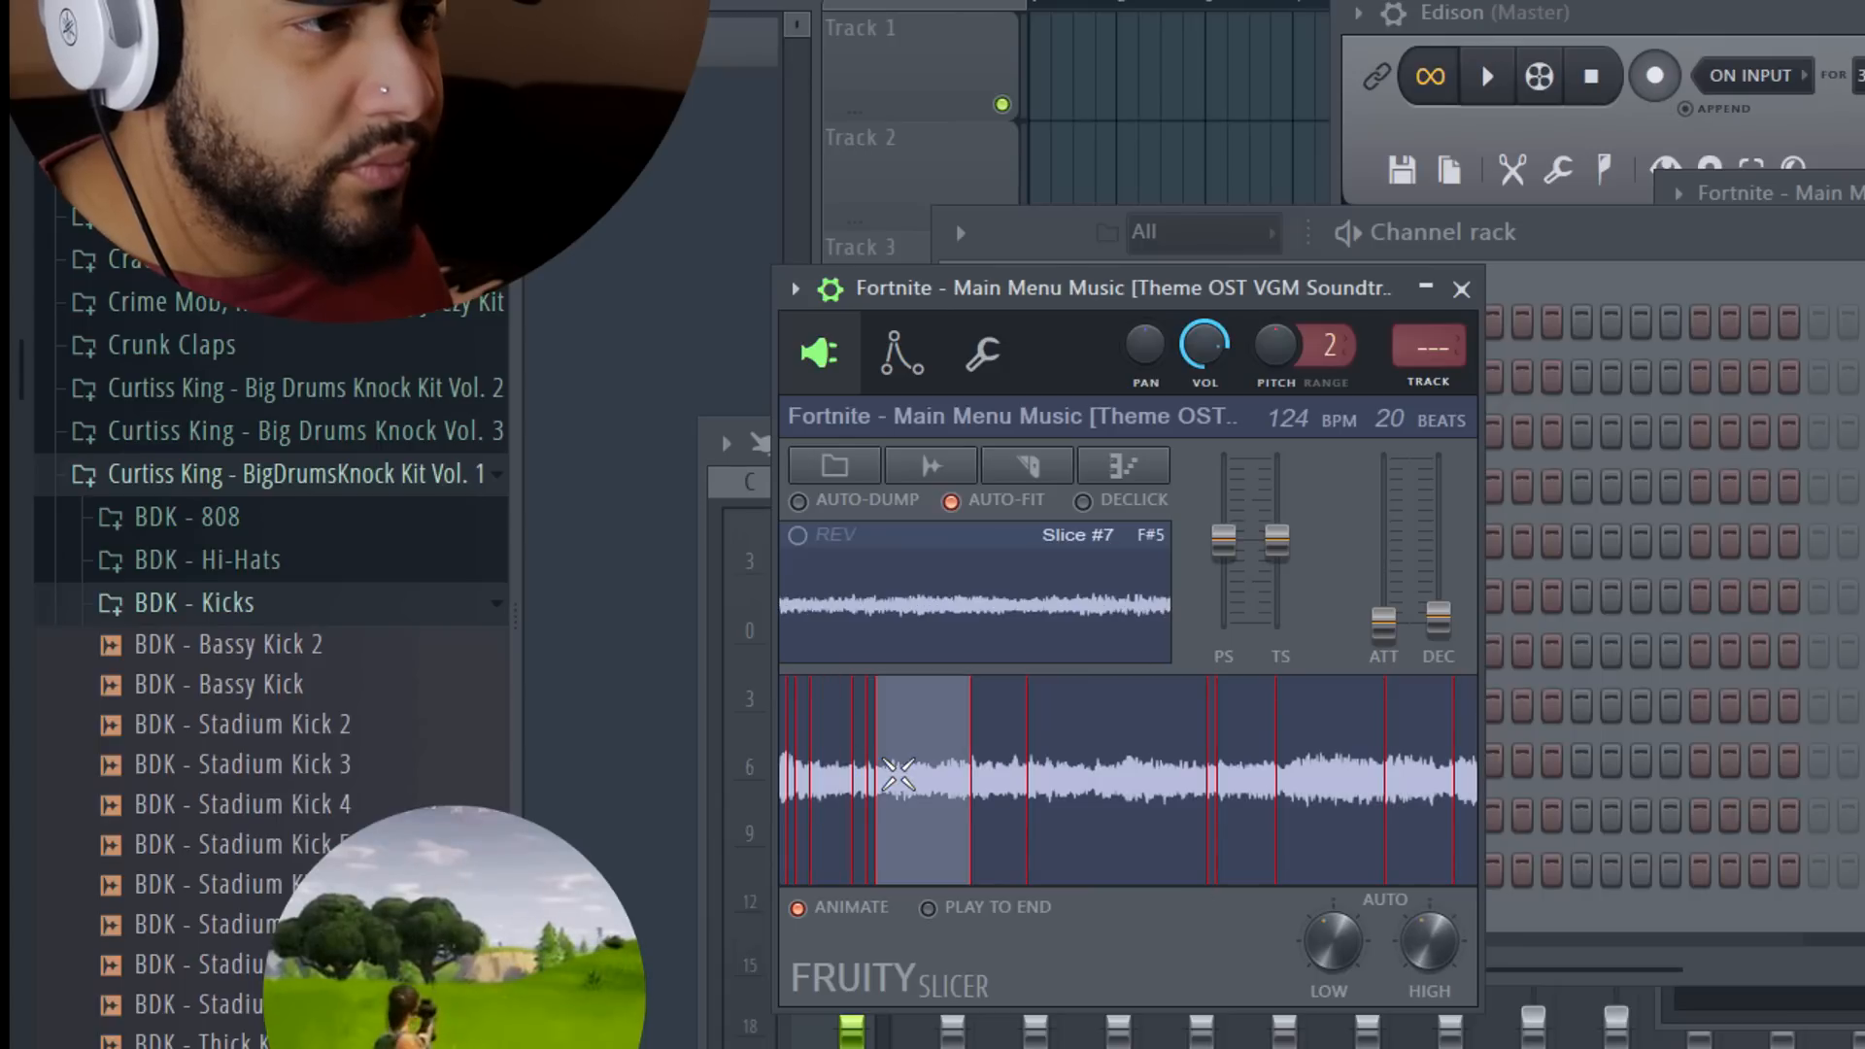
left_click(994, 802)
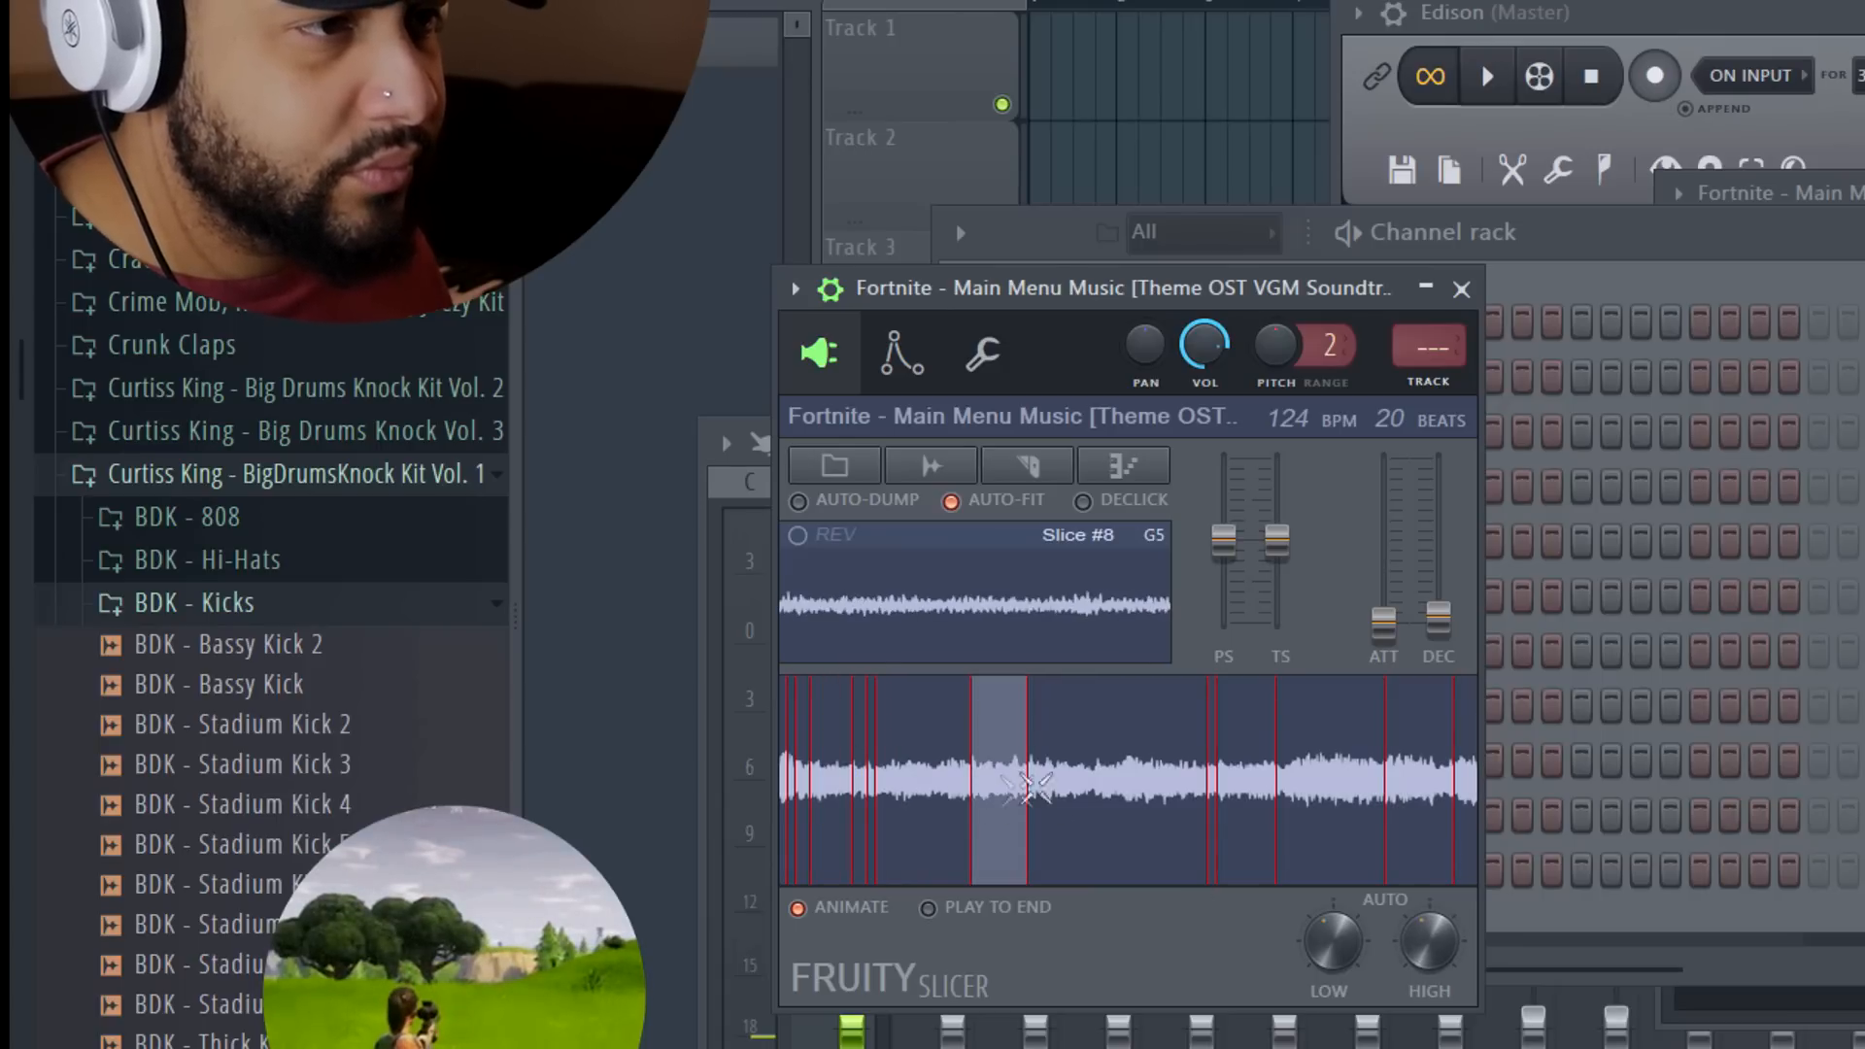
left_click(1080, 778)
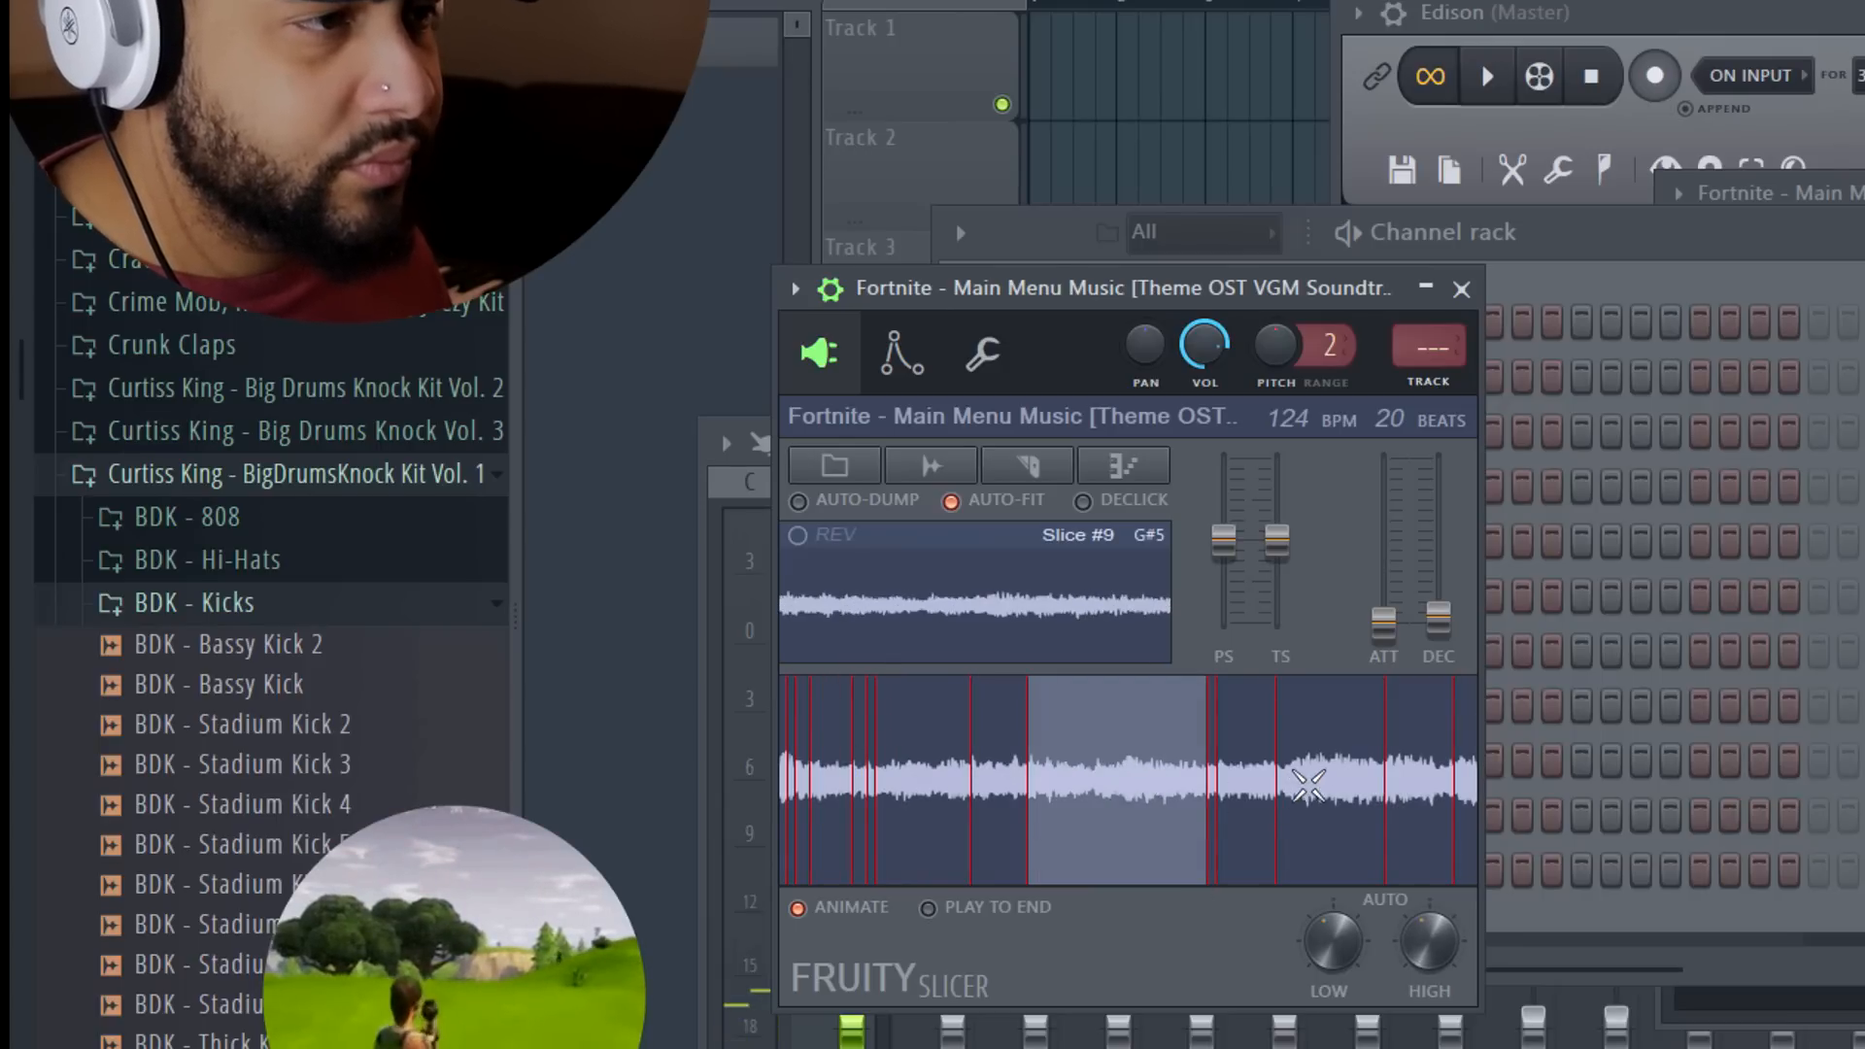
left_click(1310, 783)
left_click(1246, 779)
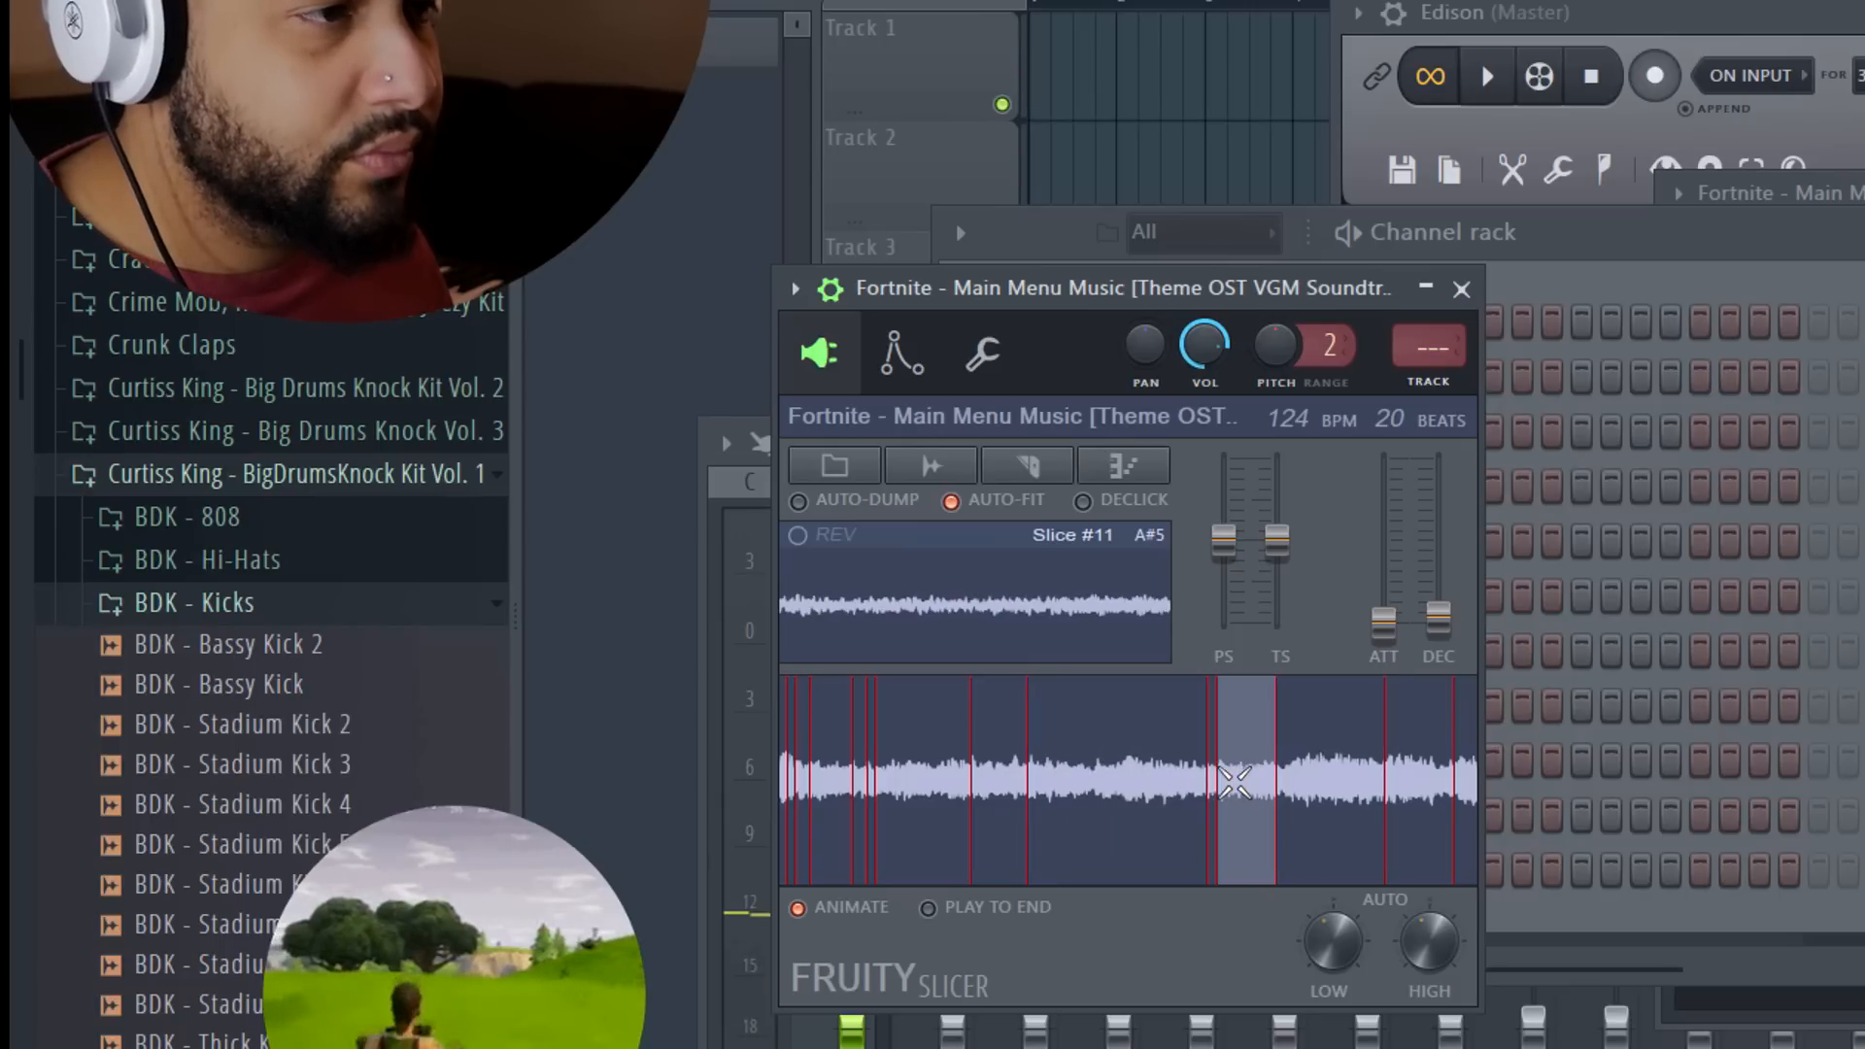
left_click(1314, 778)
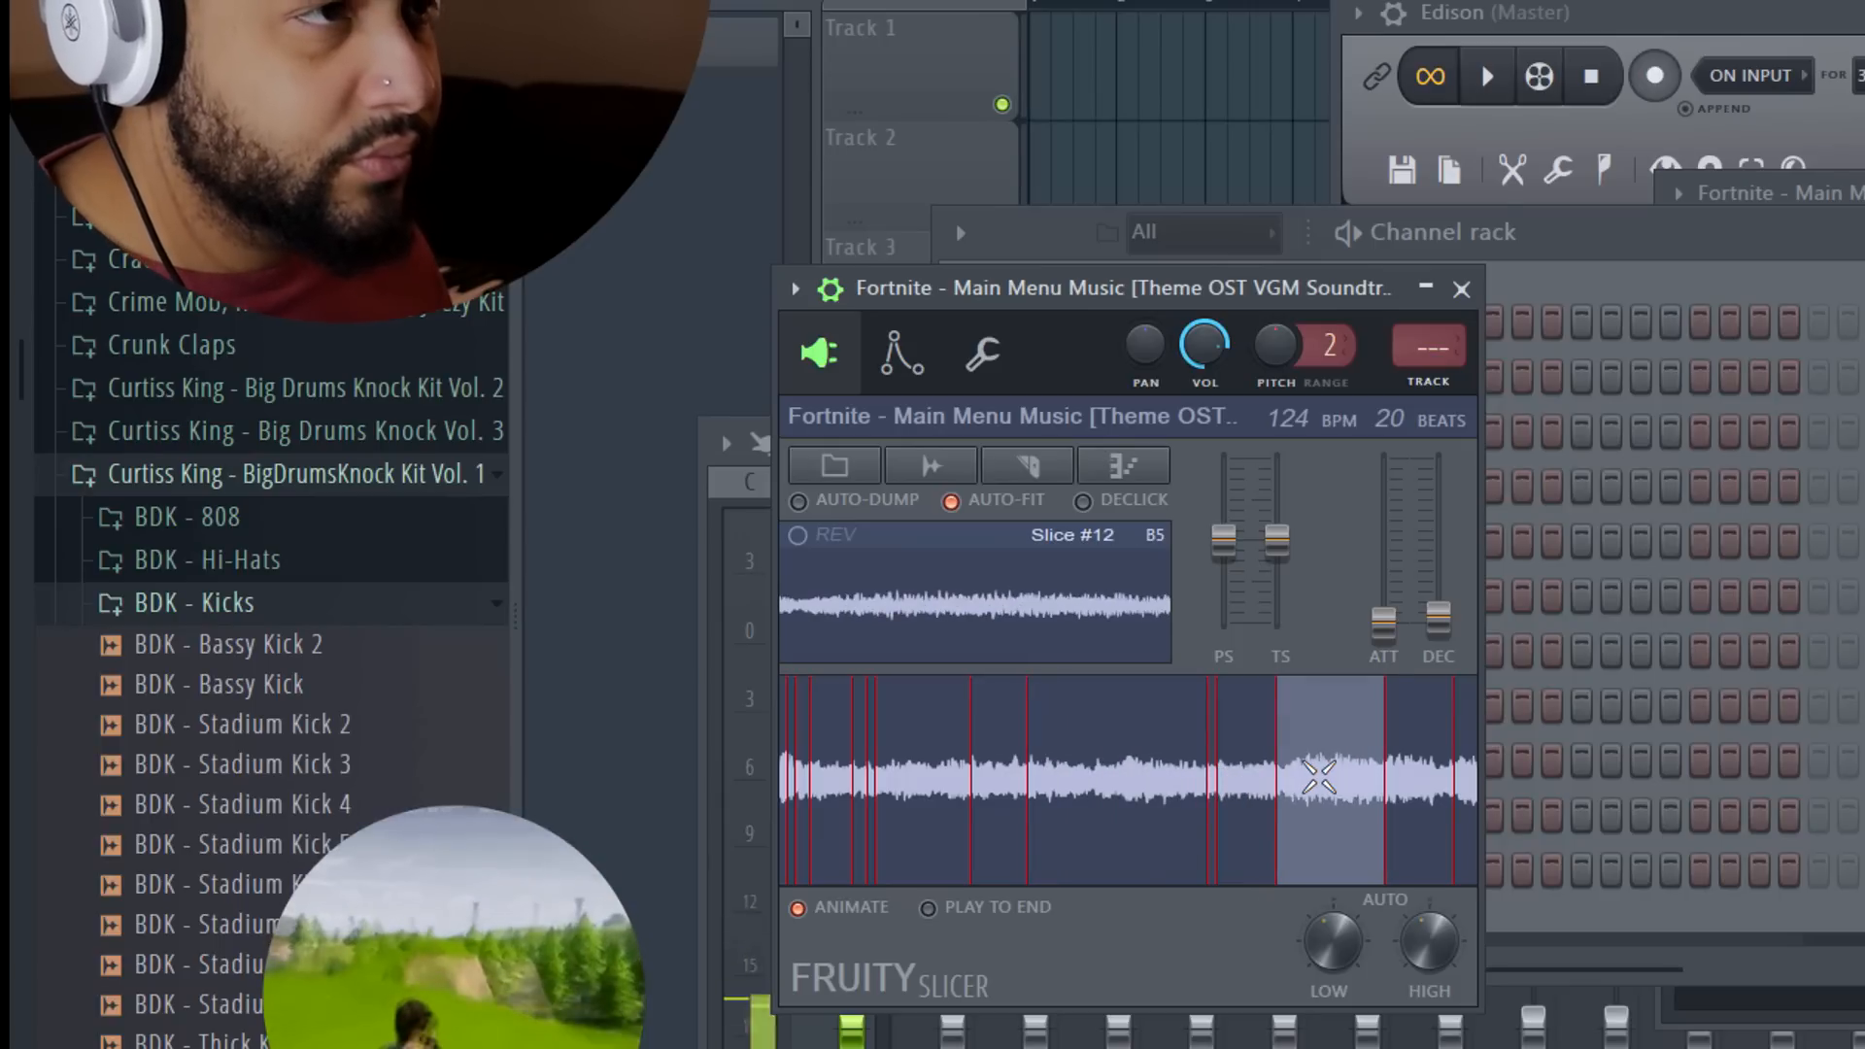
left_click(1419, 763)
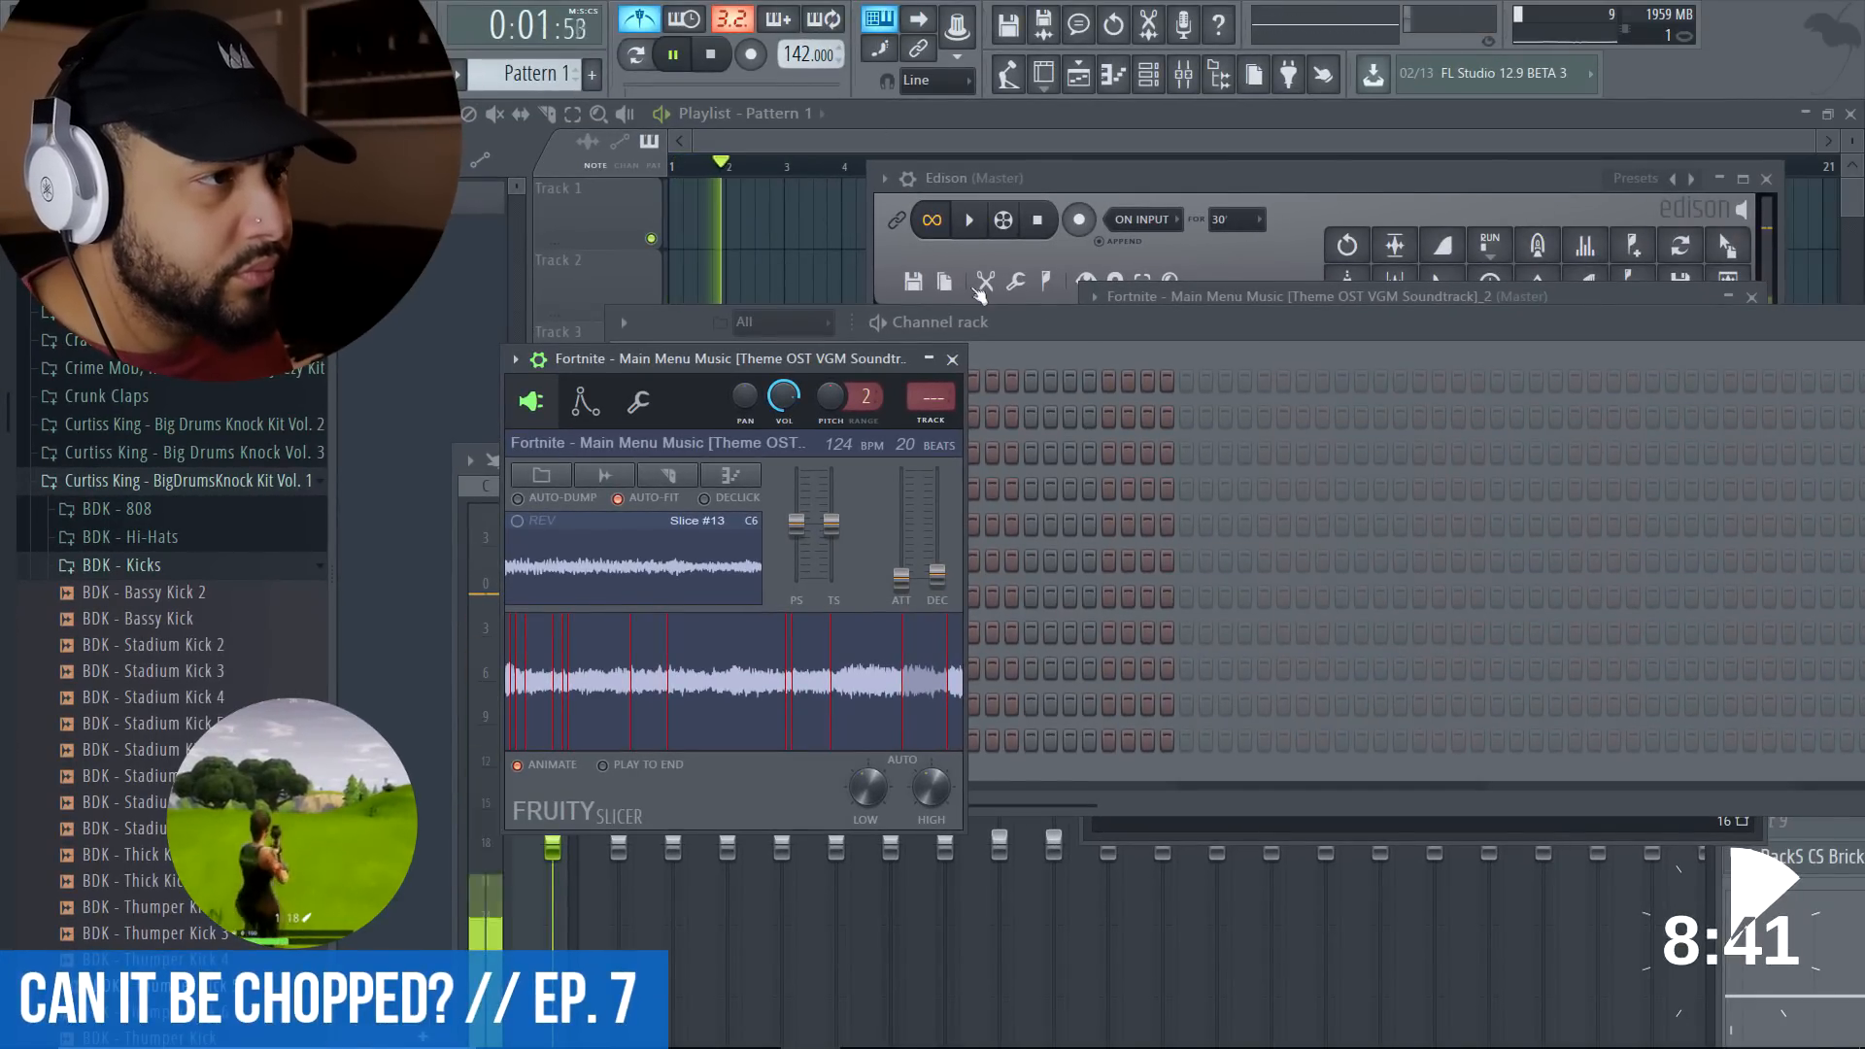
- Close the Fruity Slicer and Edison windows and make FPC the active channel for playing drums
left_click(952, 358)
left_click(932, 146)
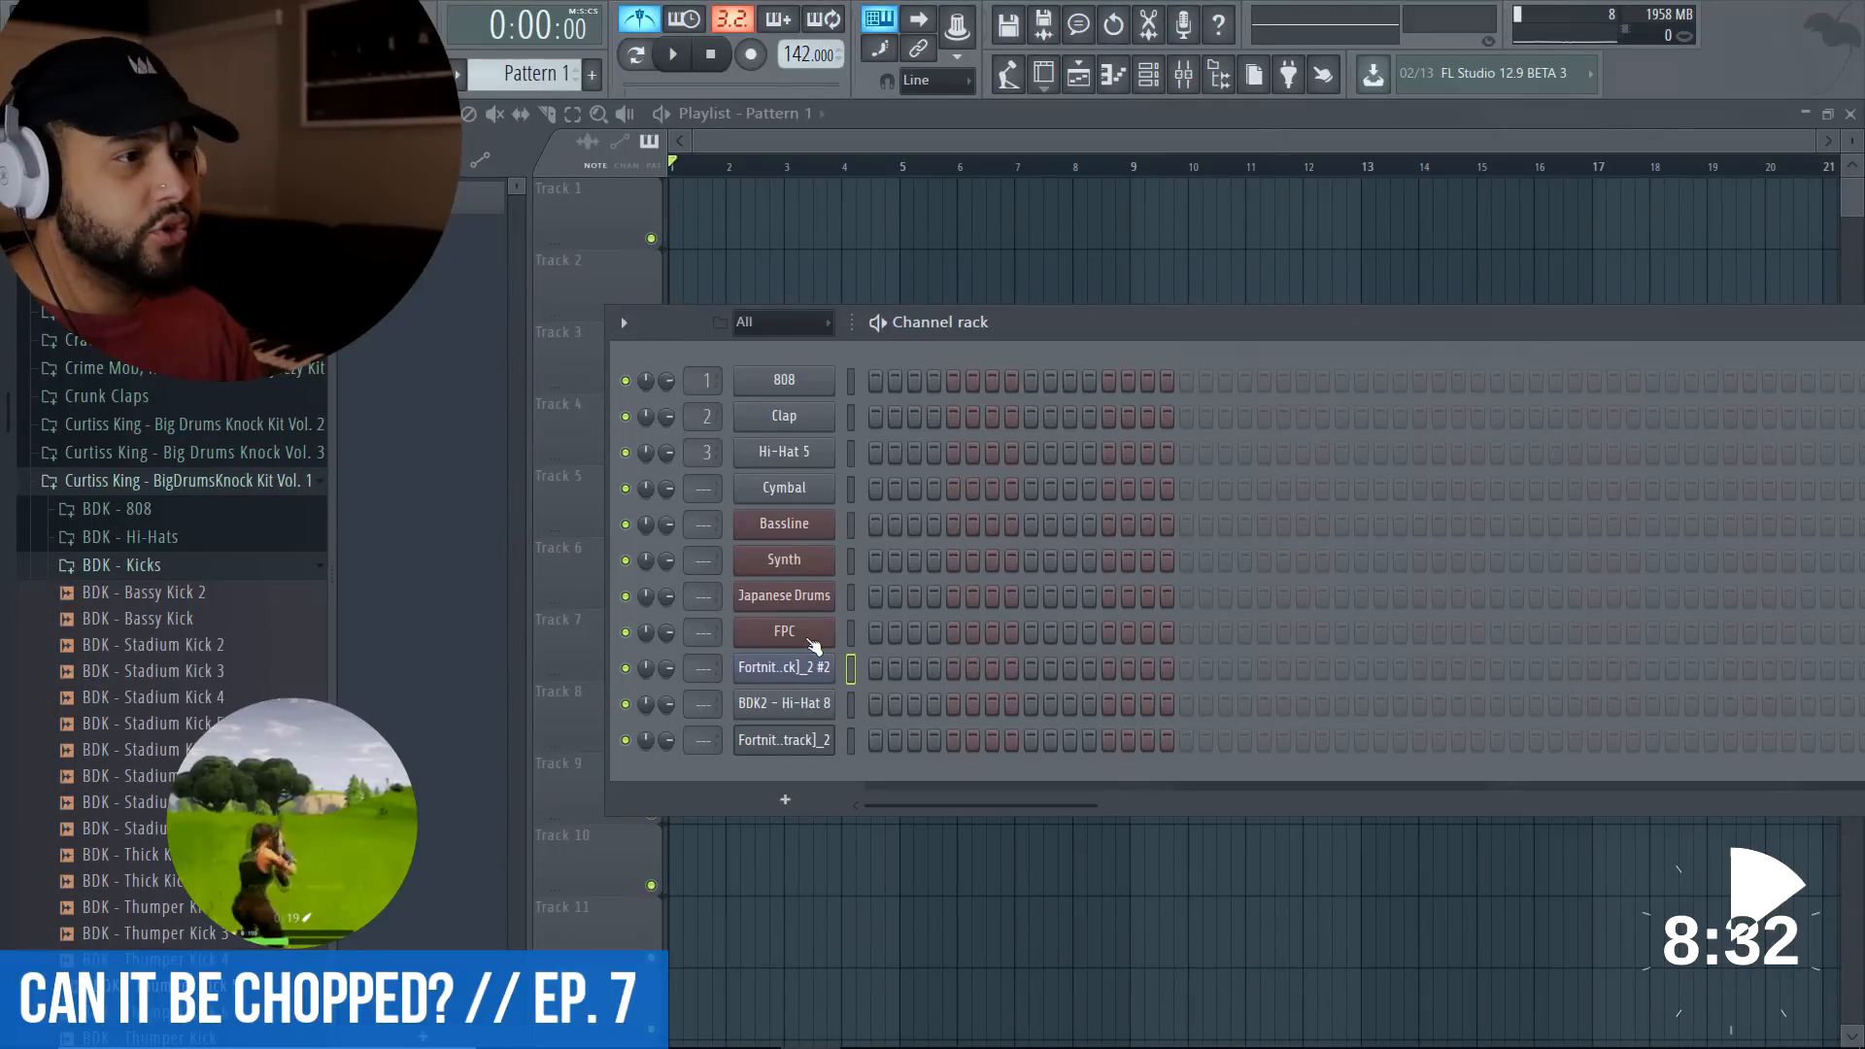
left_click(784, 632)
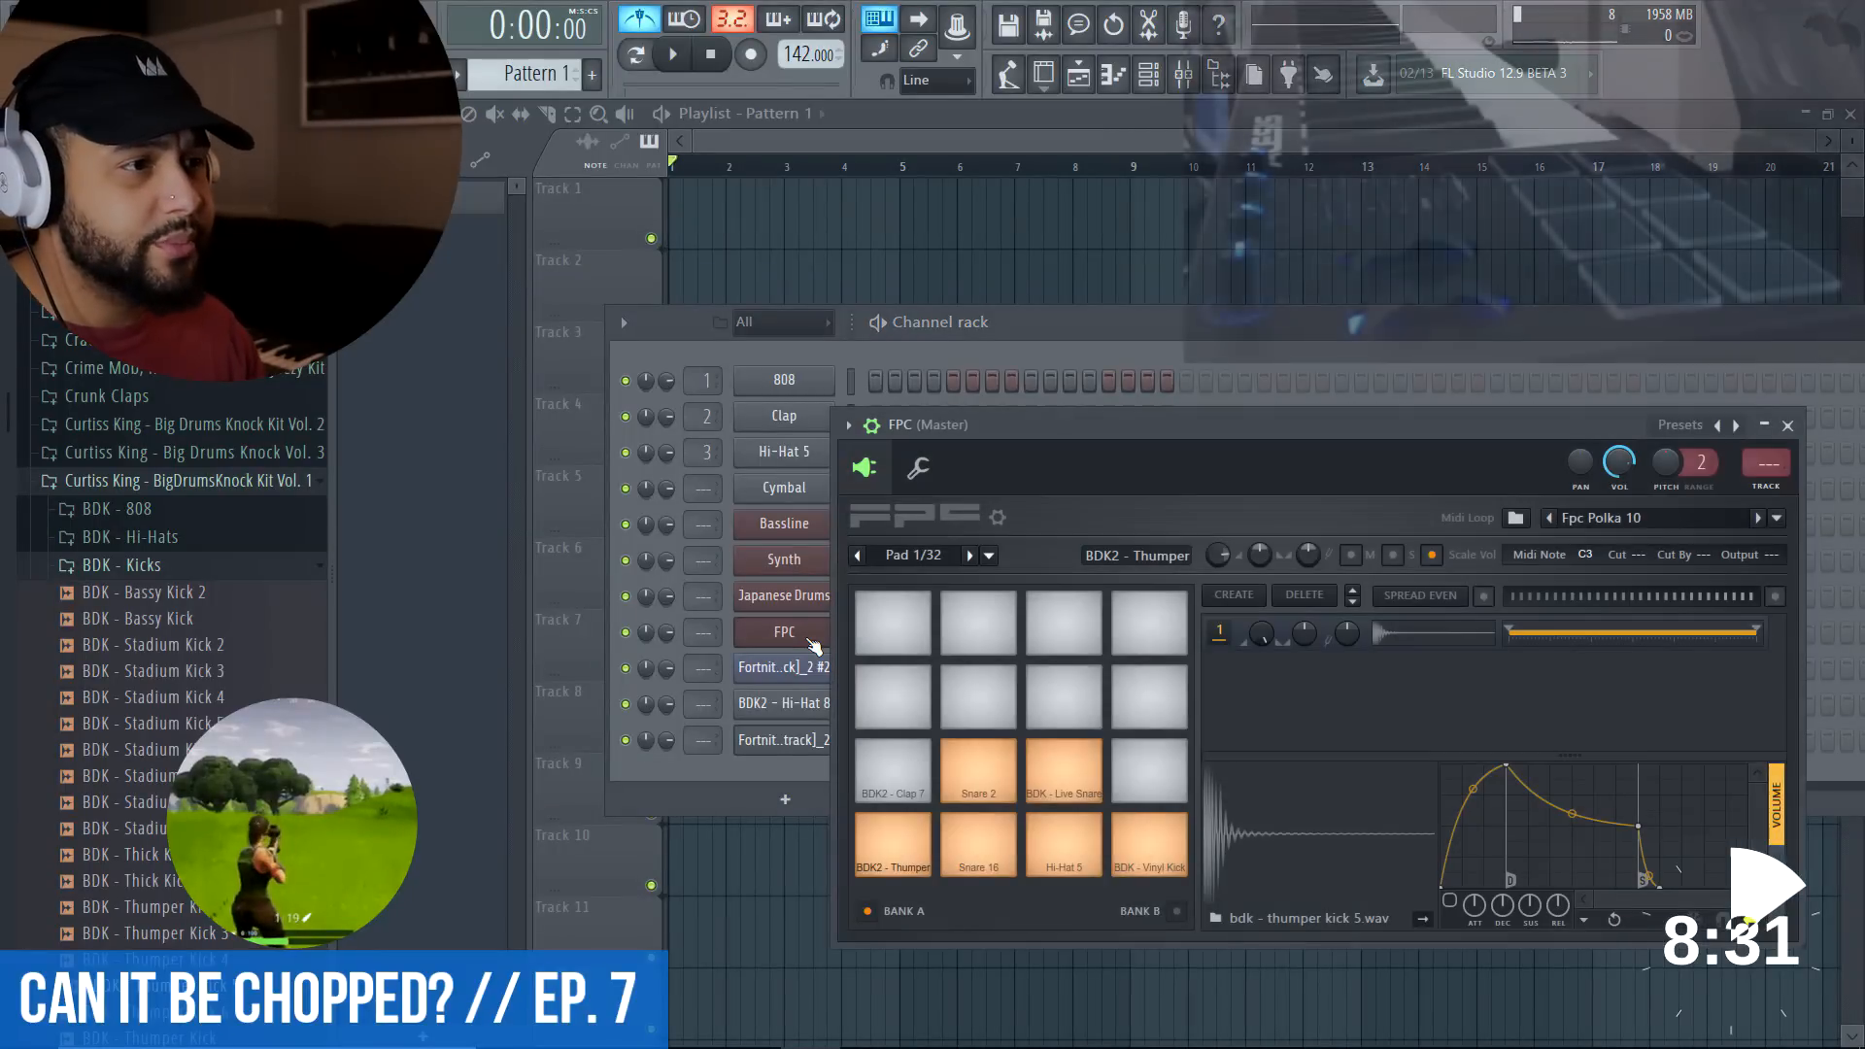
left_click(784, 631)
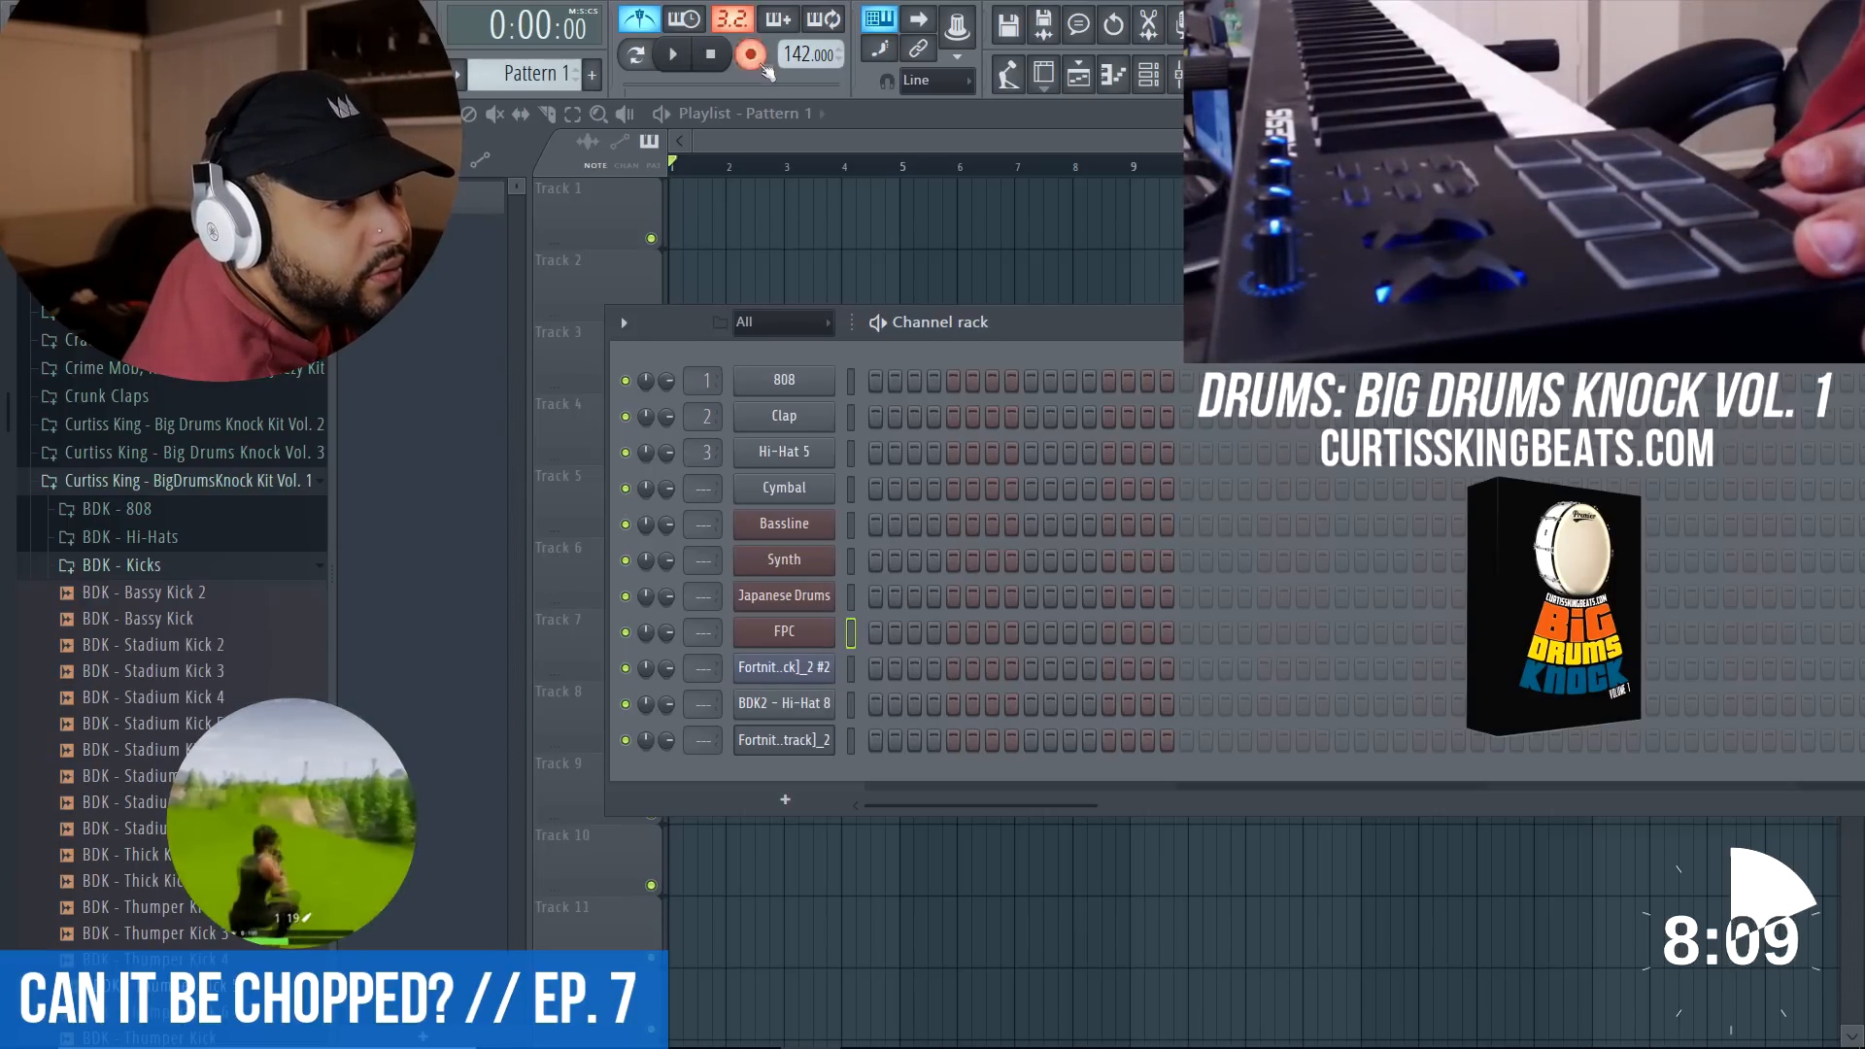
- Try recording an FPC drum pattern into Pattern 1, undoing each rejected take
left_click(890, 692)
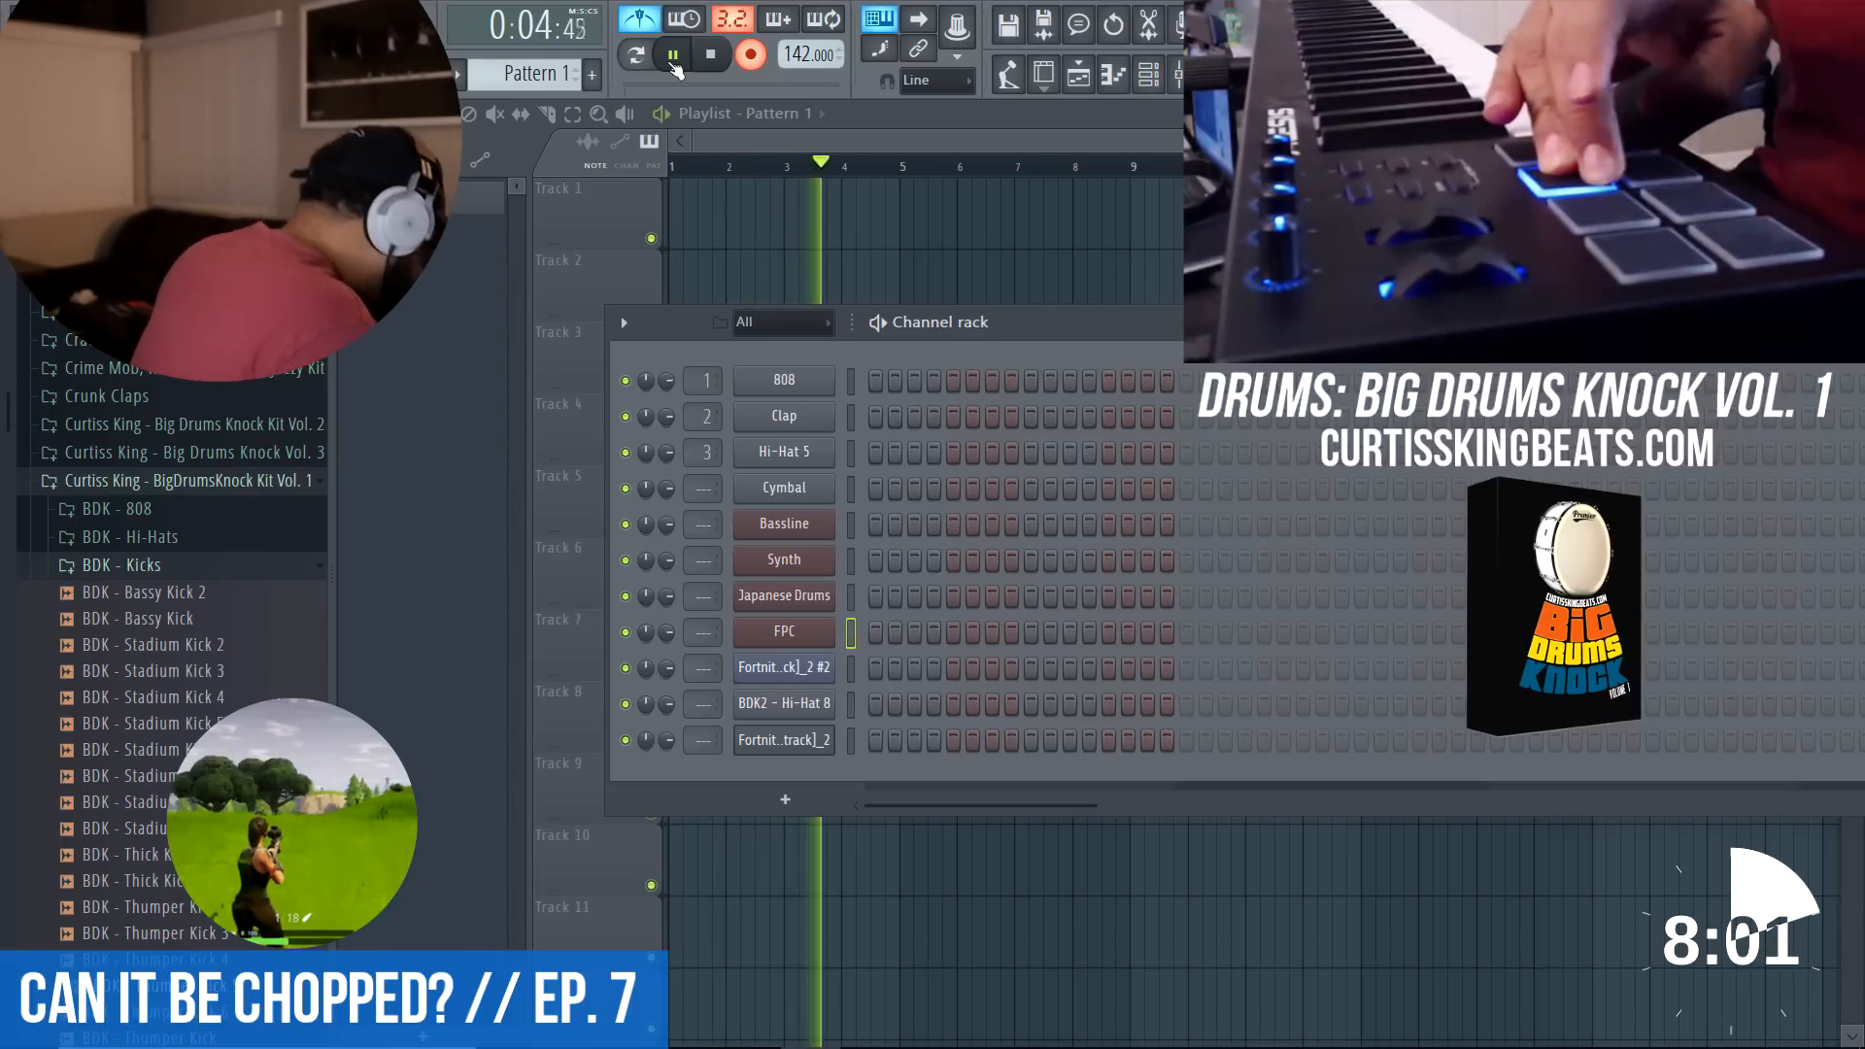
left_click(674, 64)
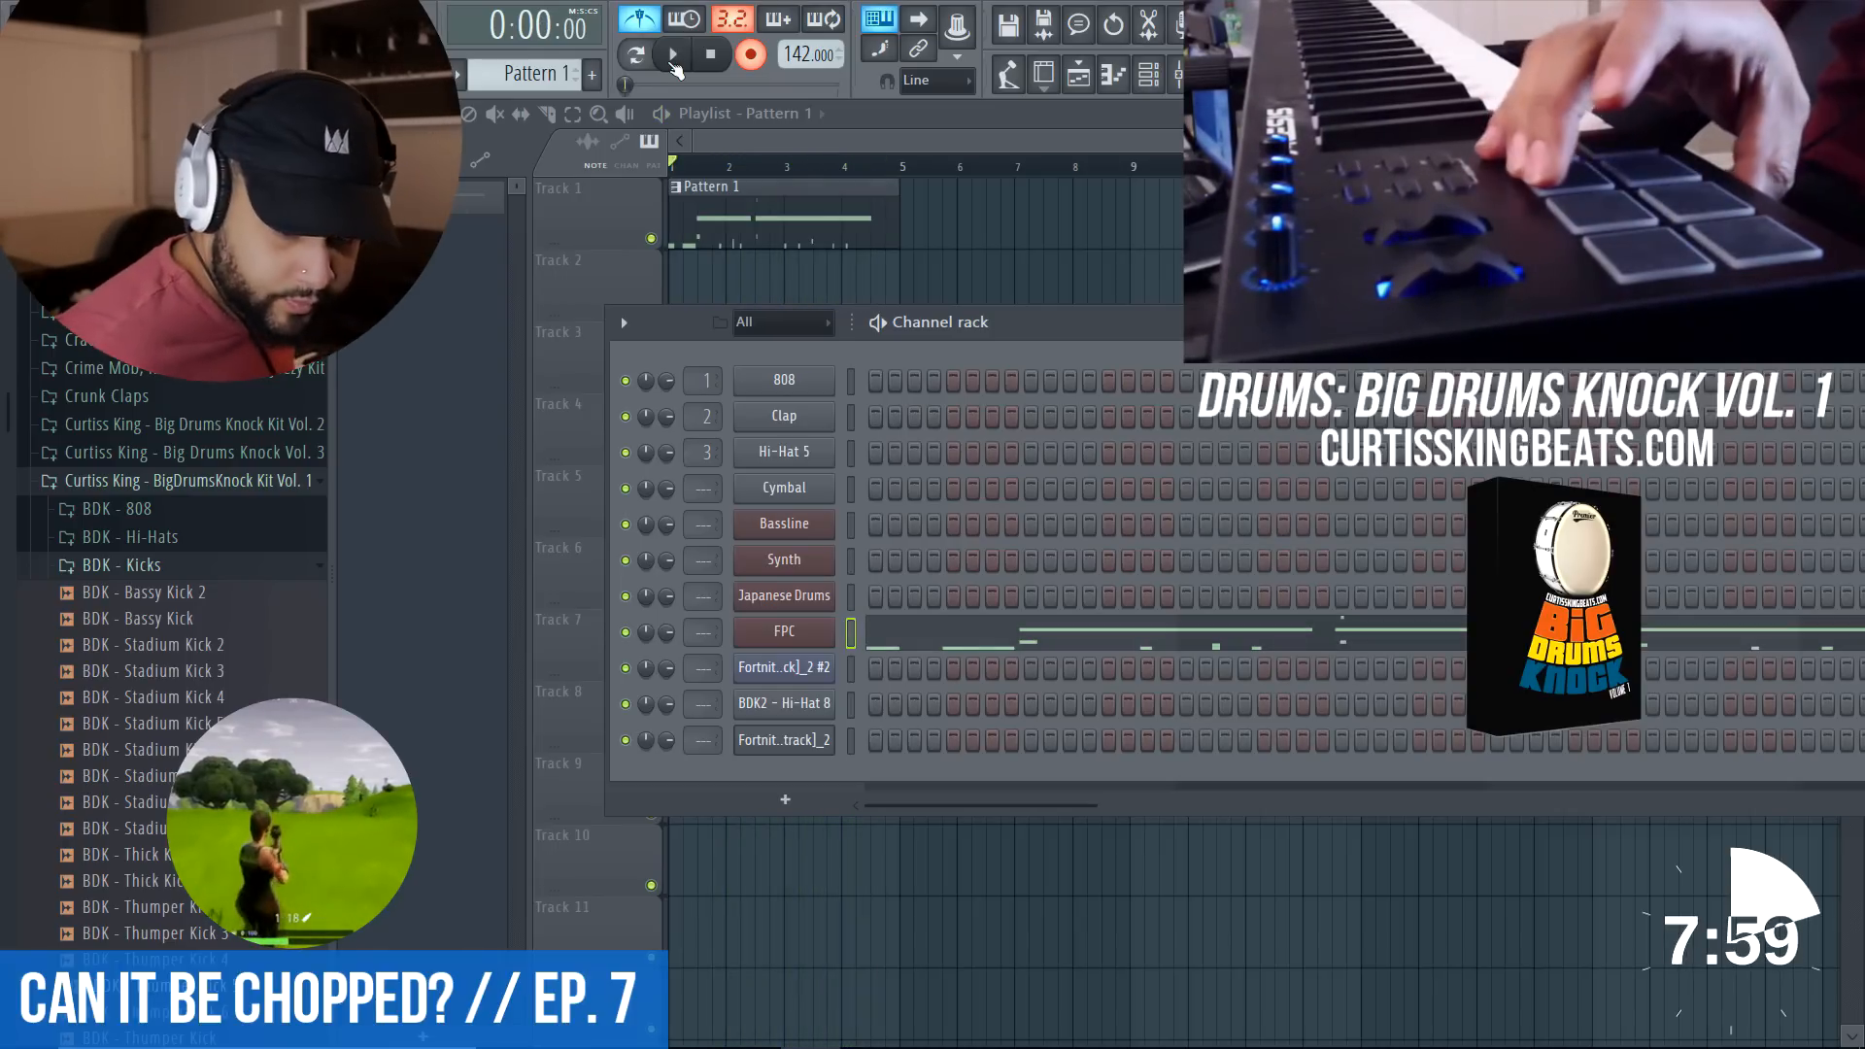
key("ctrl+z")
left_click(674, 64)
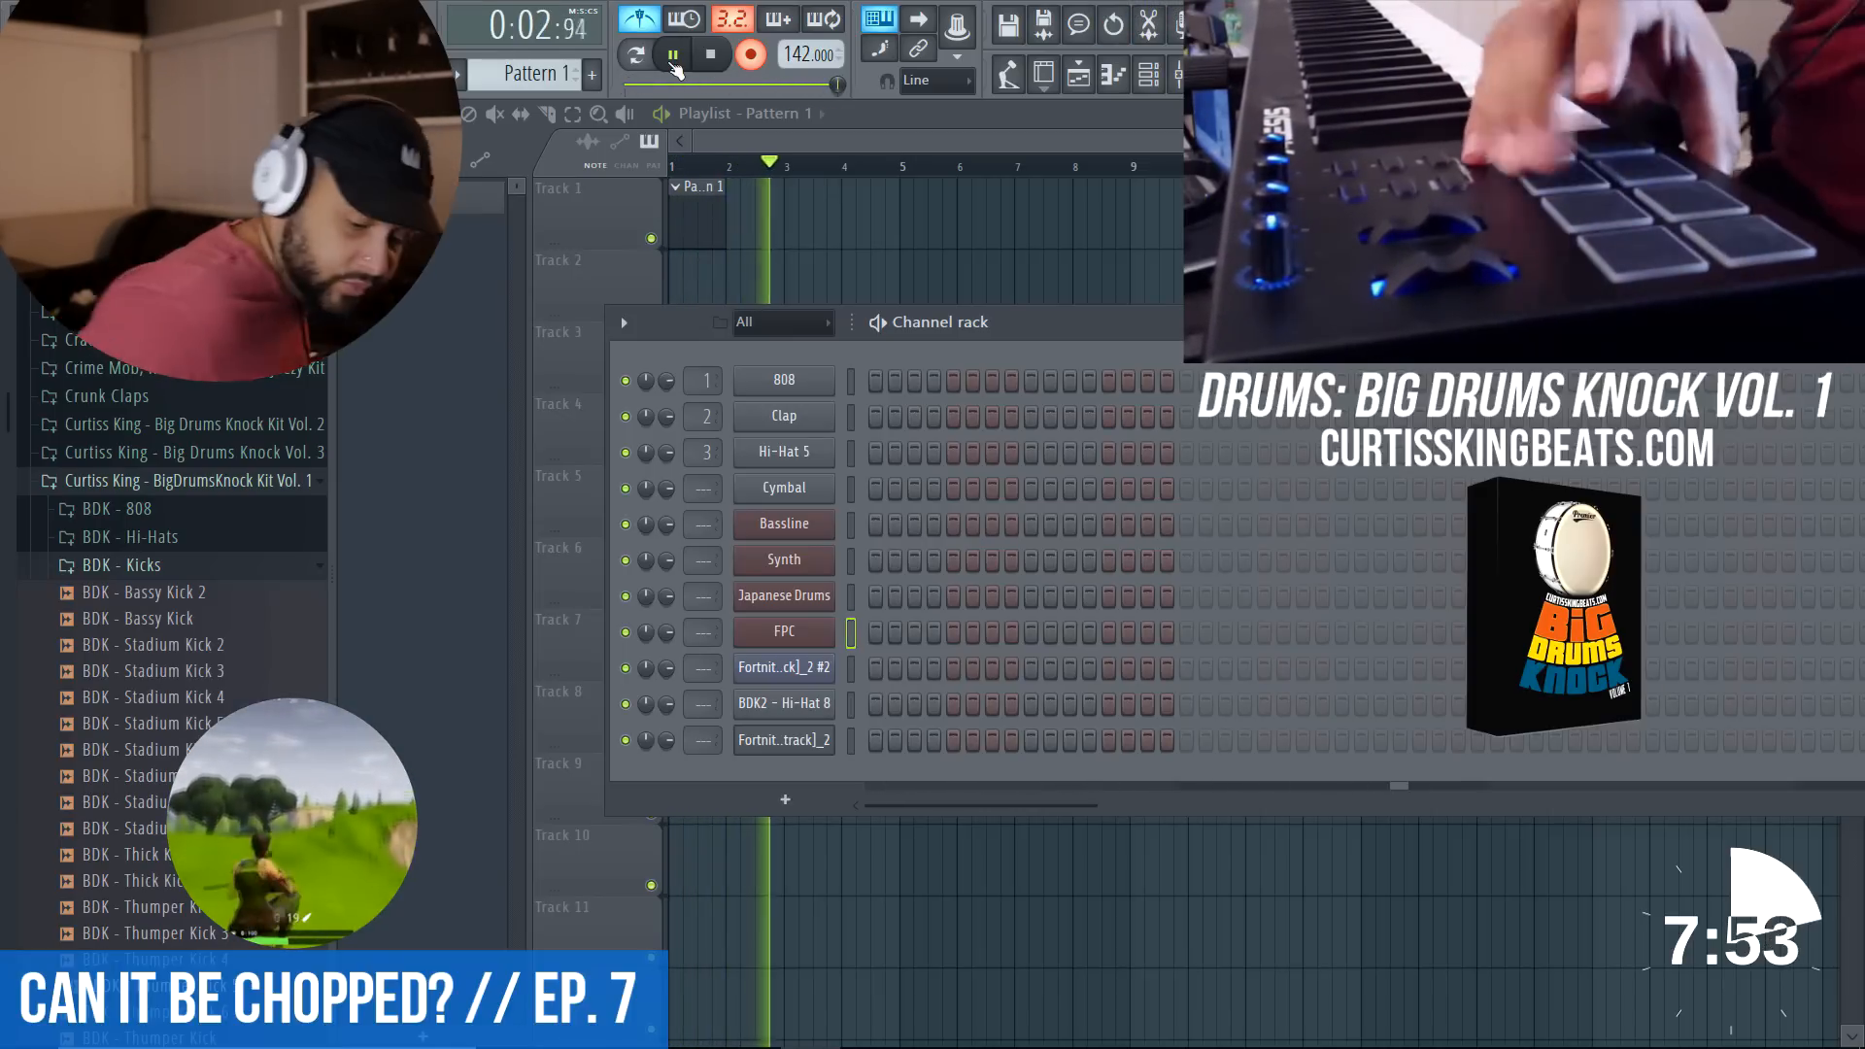
left_click(675, 64)
key("ctrl+z")
left_click(674, 64)
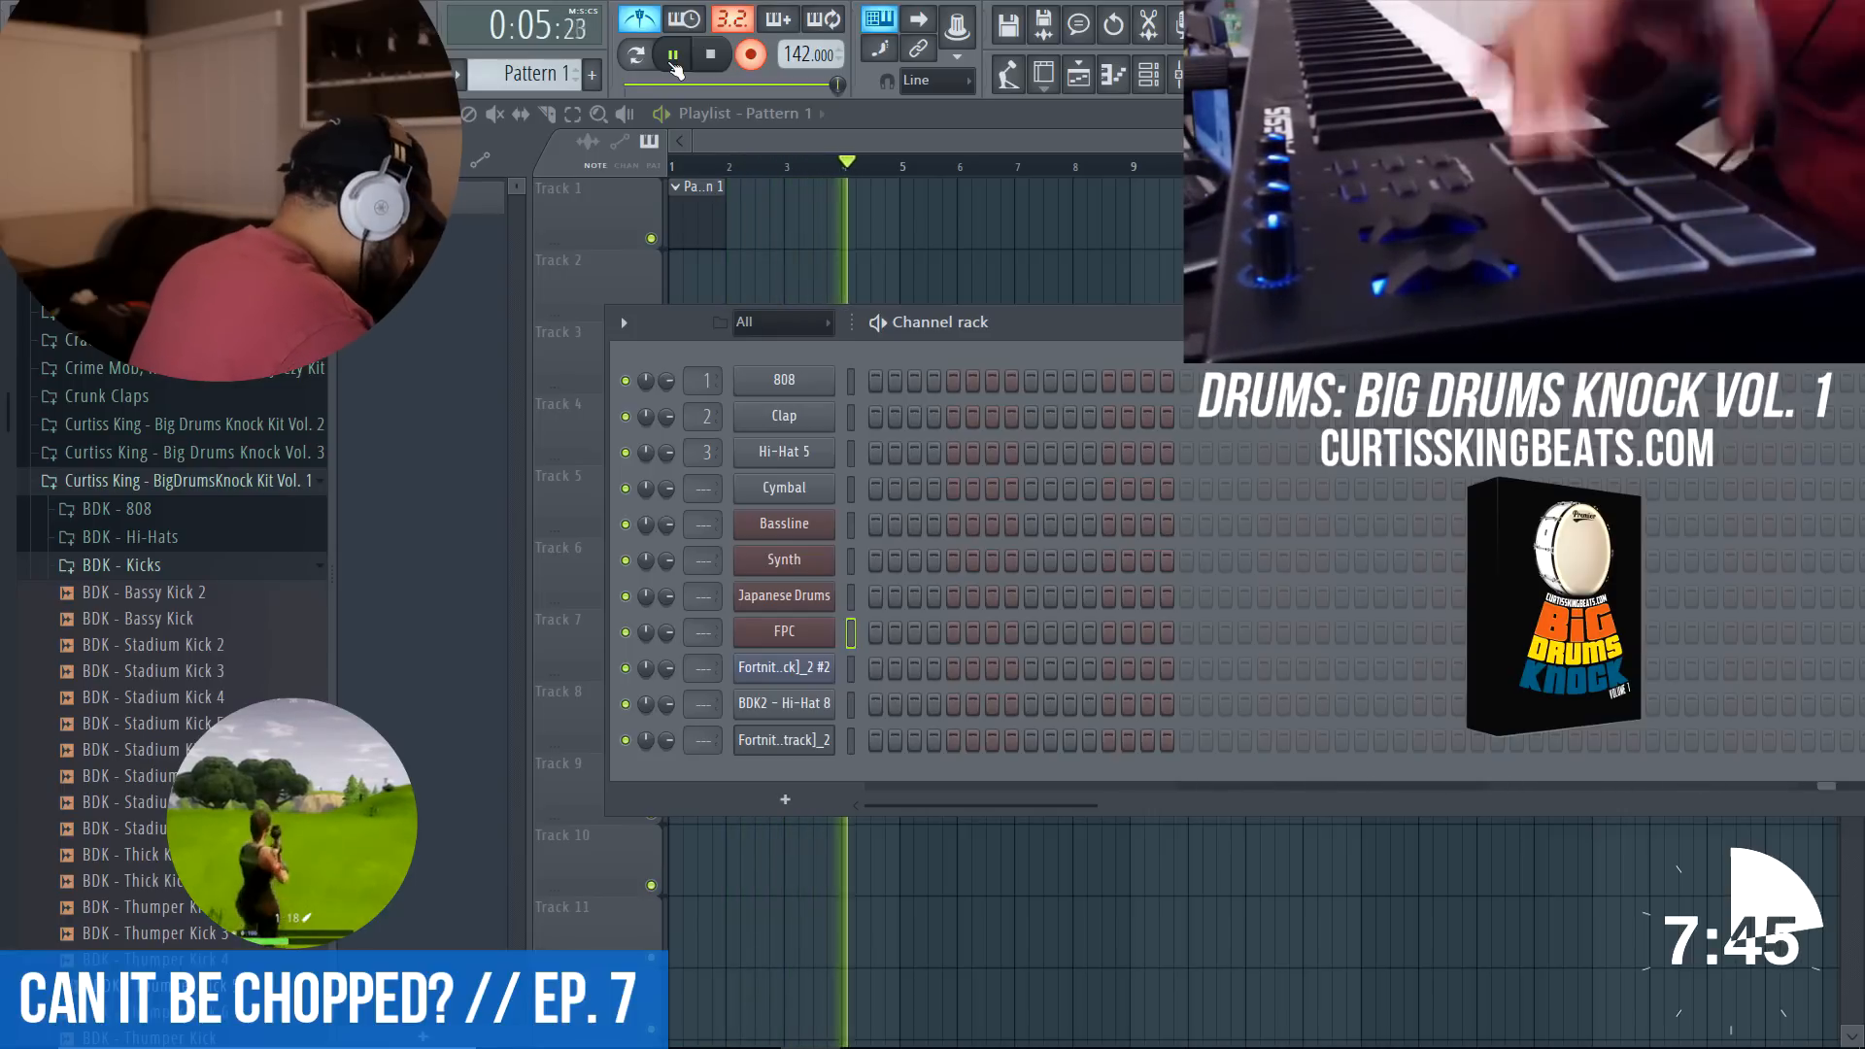
key("space")
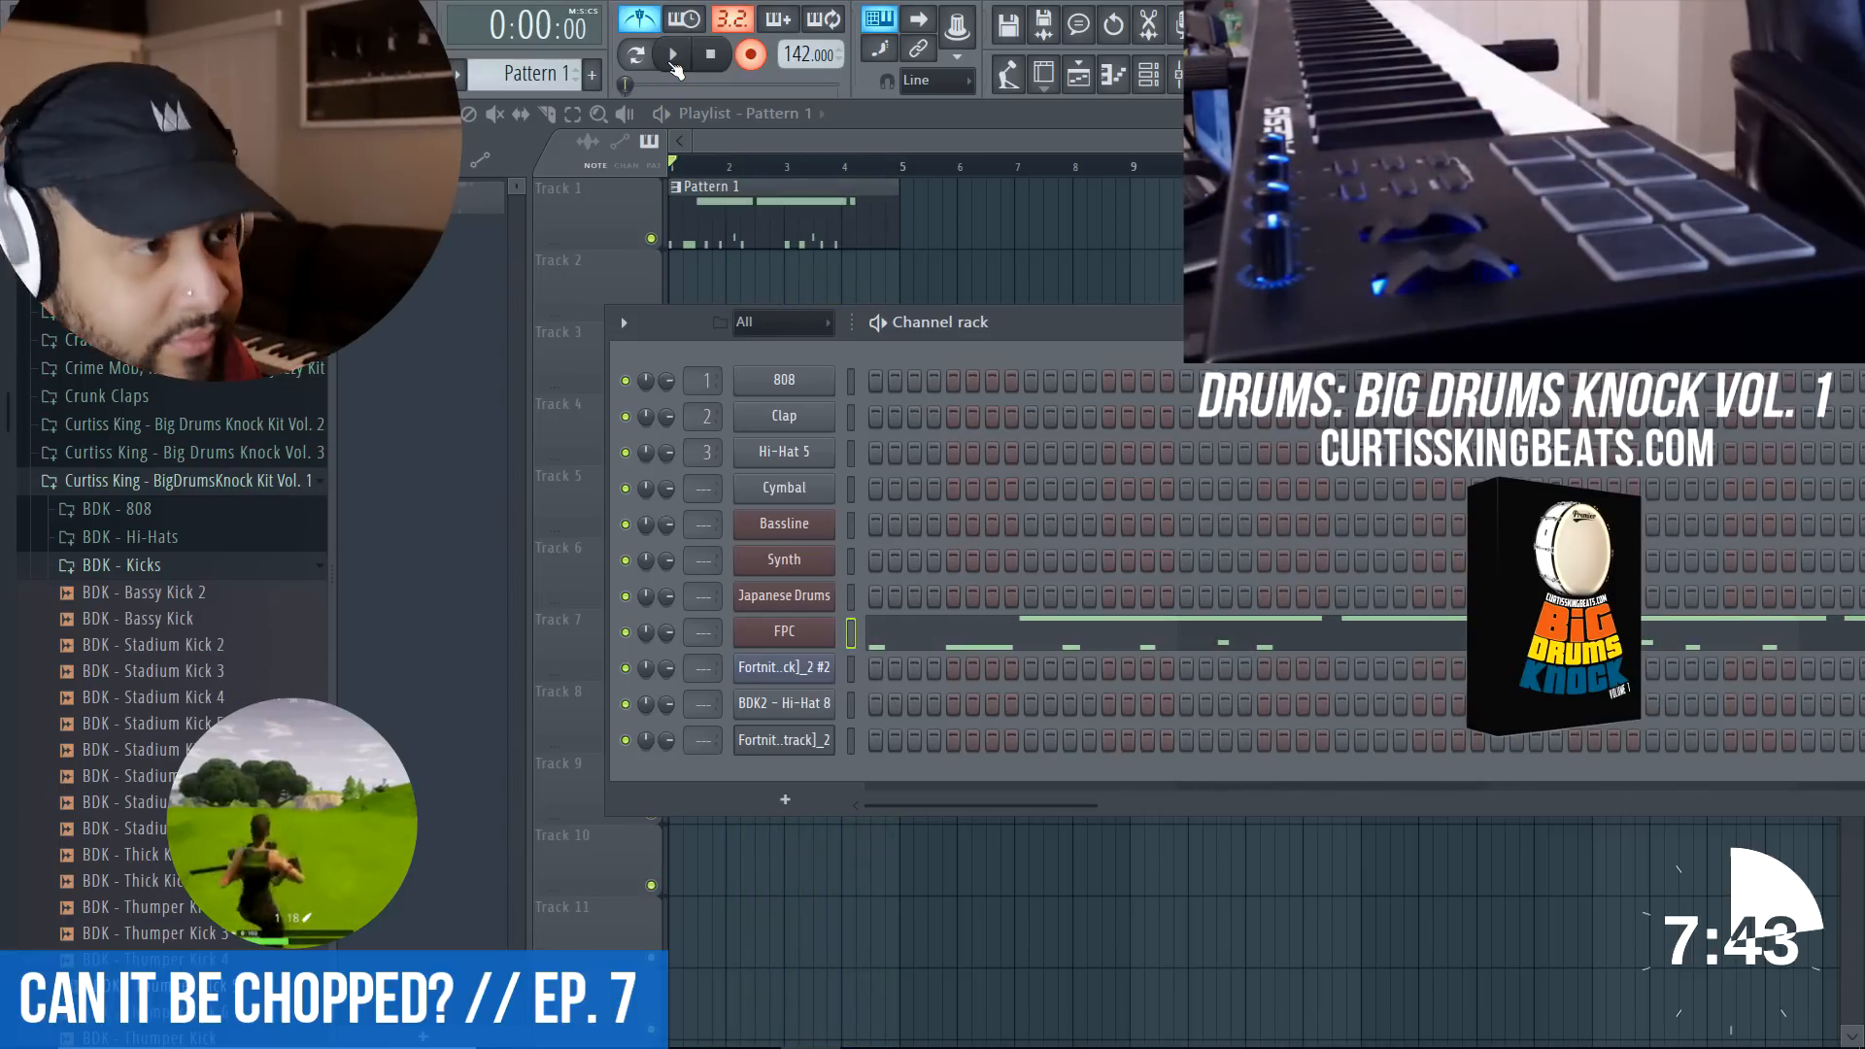
key("ctrl+z")
- Record the FPC kick and snare pattern and align its notes to the grid in the piano roll
key("space")
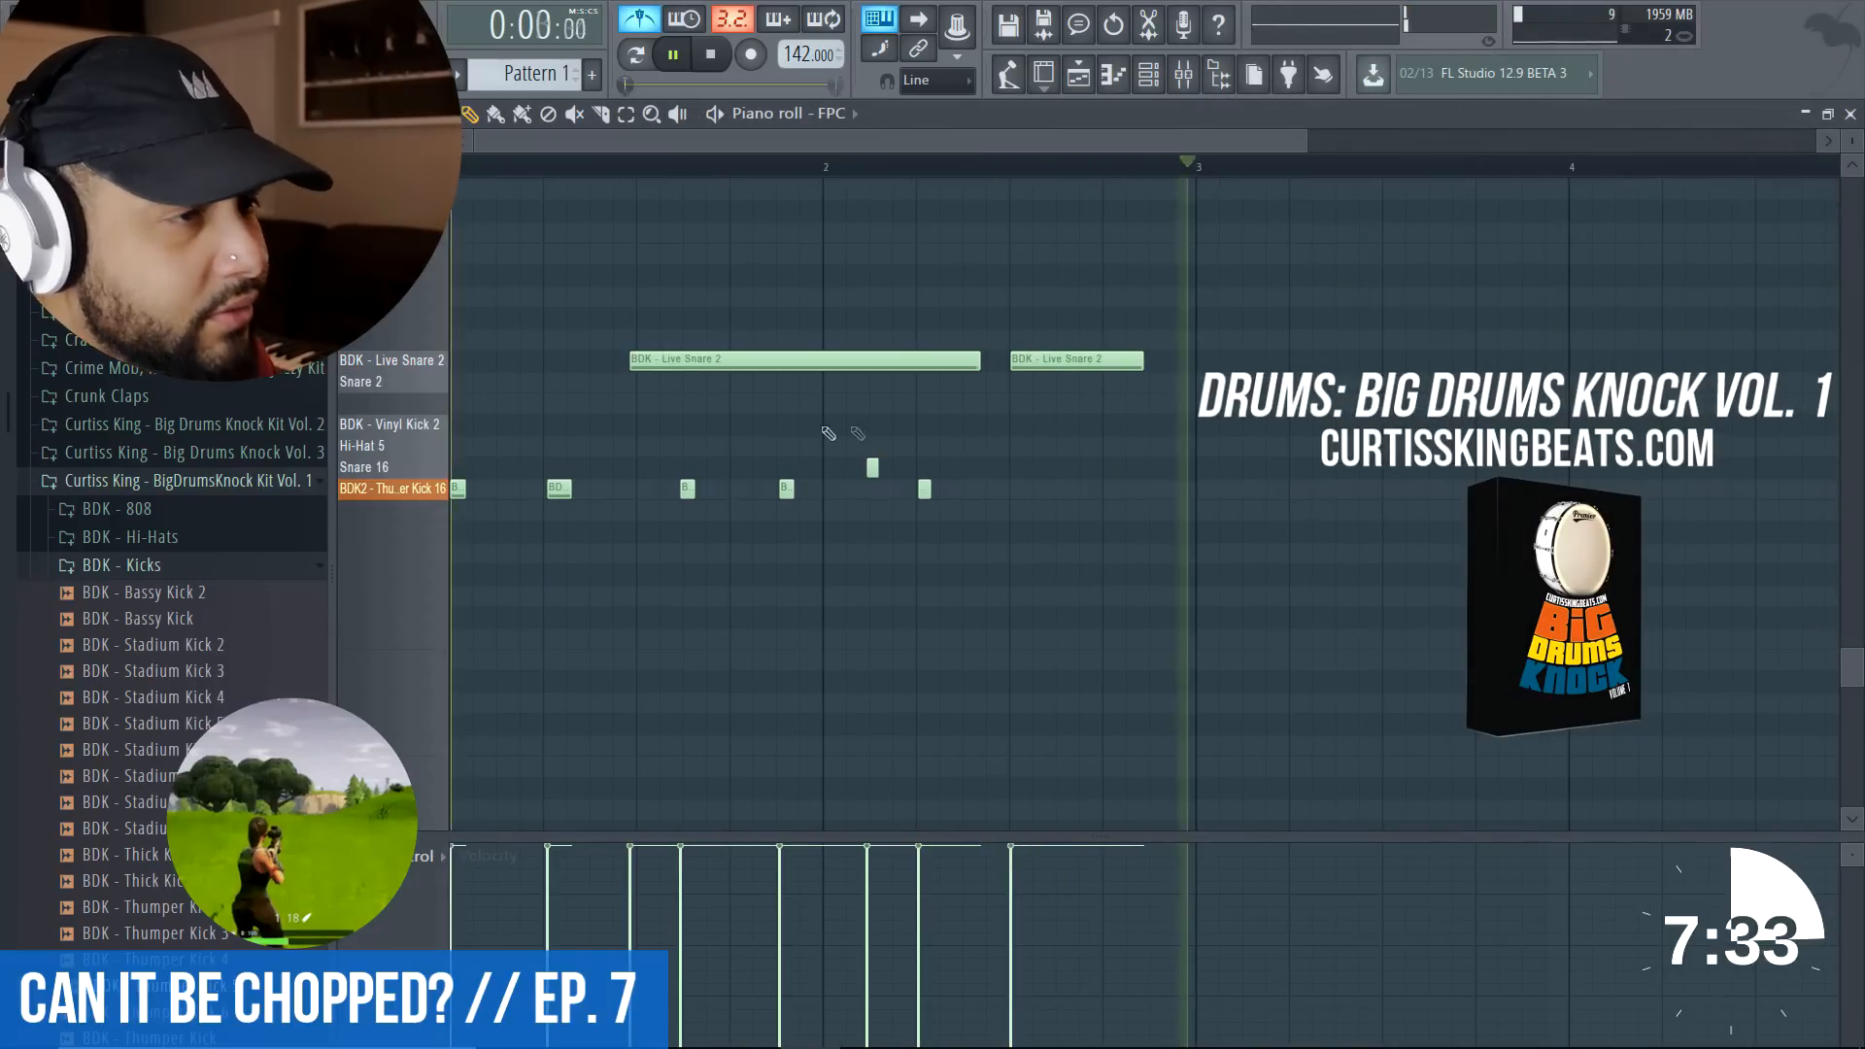
left_click_drag(664, 361, 671, 361)
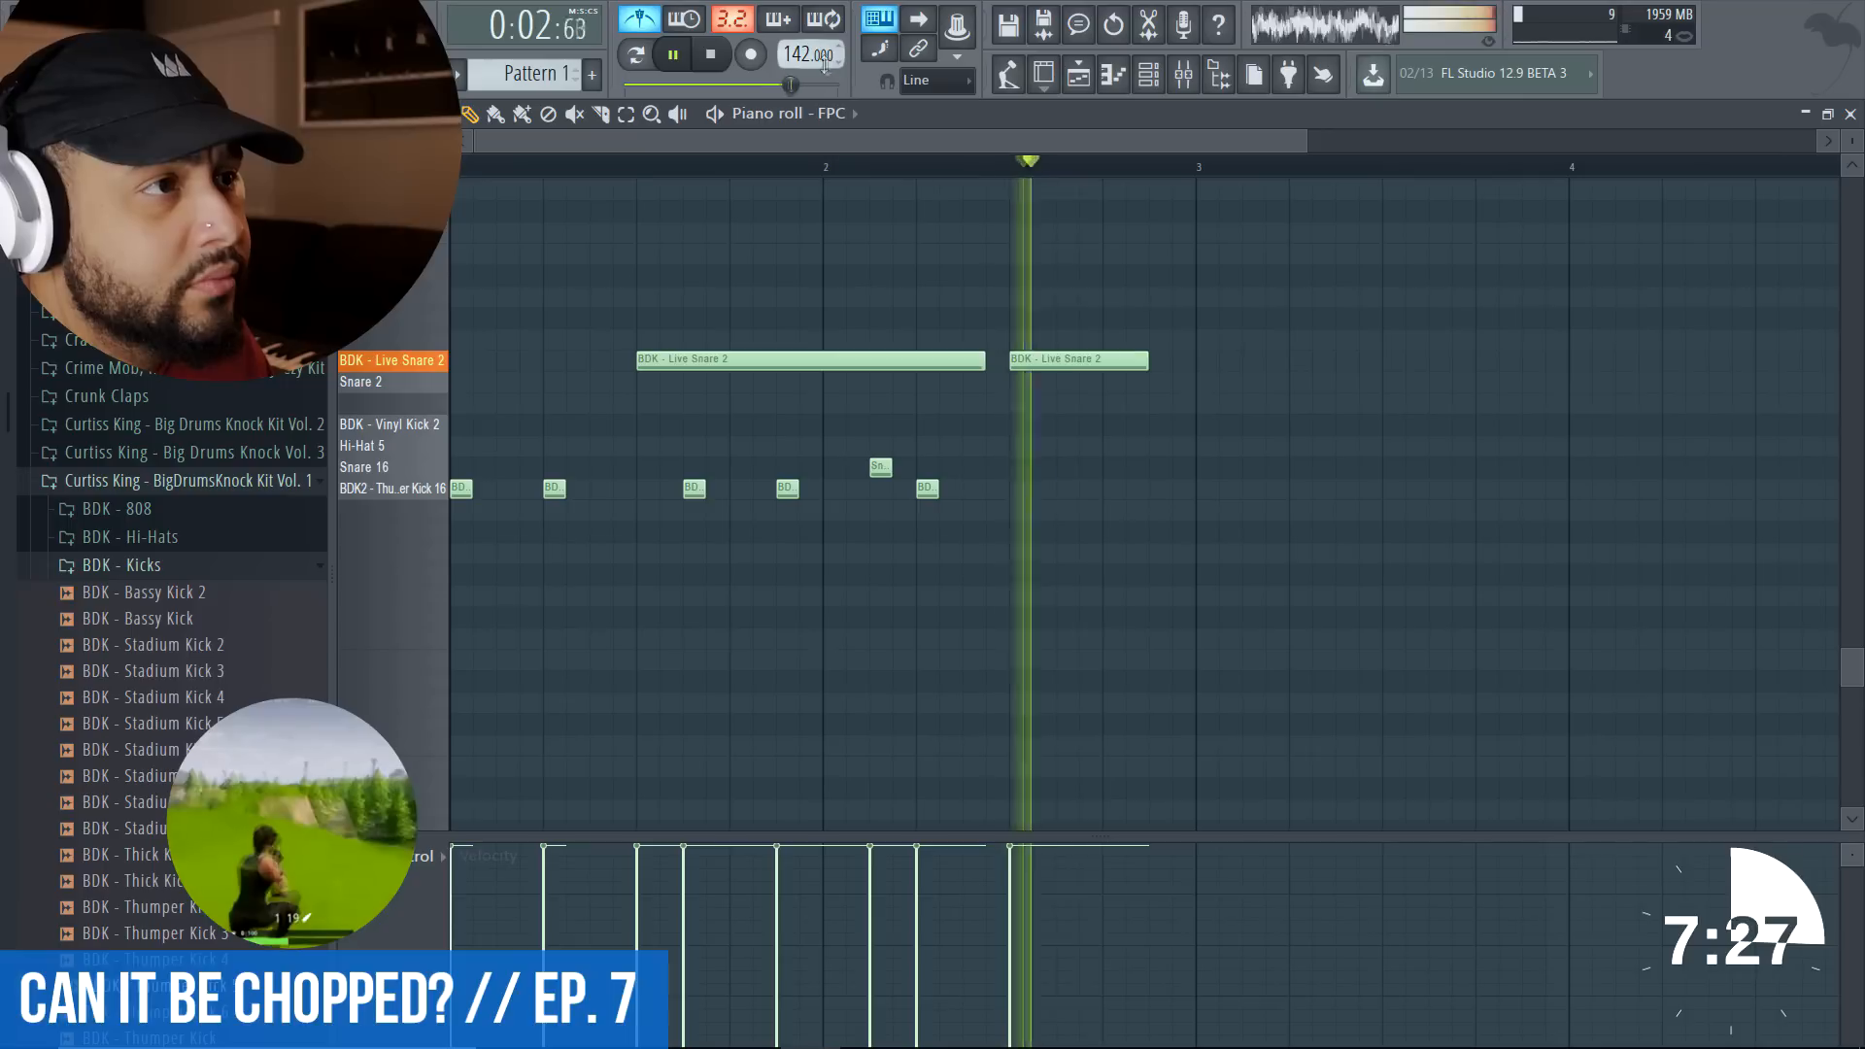
- Replace the second BDK - Live Snare 2 note in bar 2 with a Snare 16 note on beat 3 ending at bar 3
right_click(1066, 361)
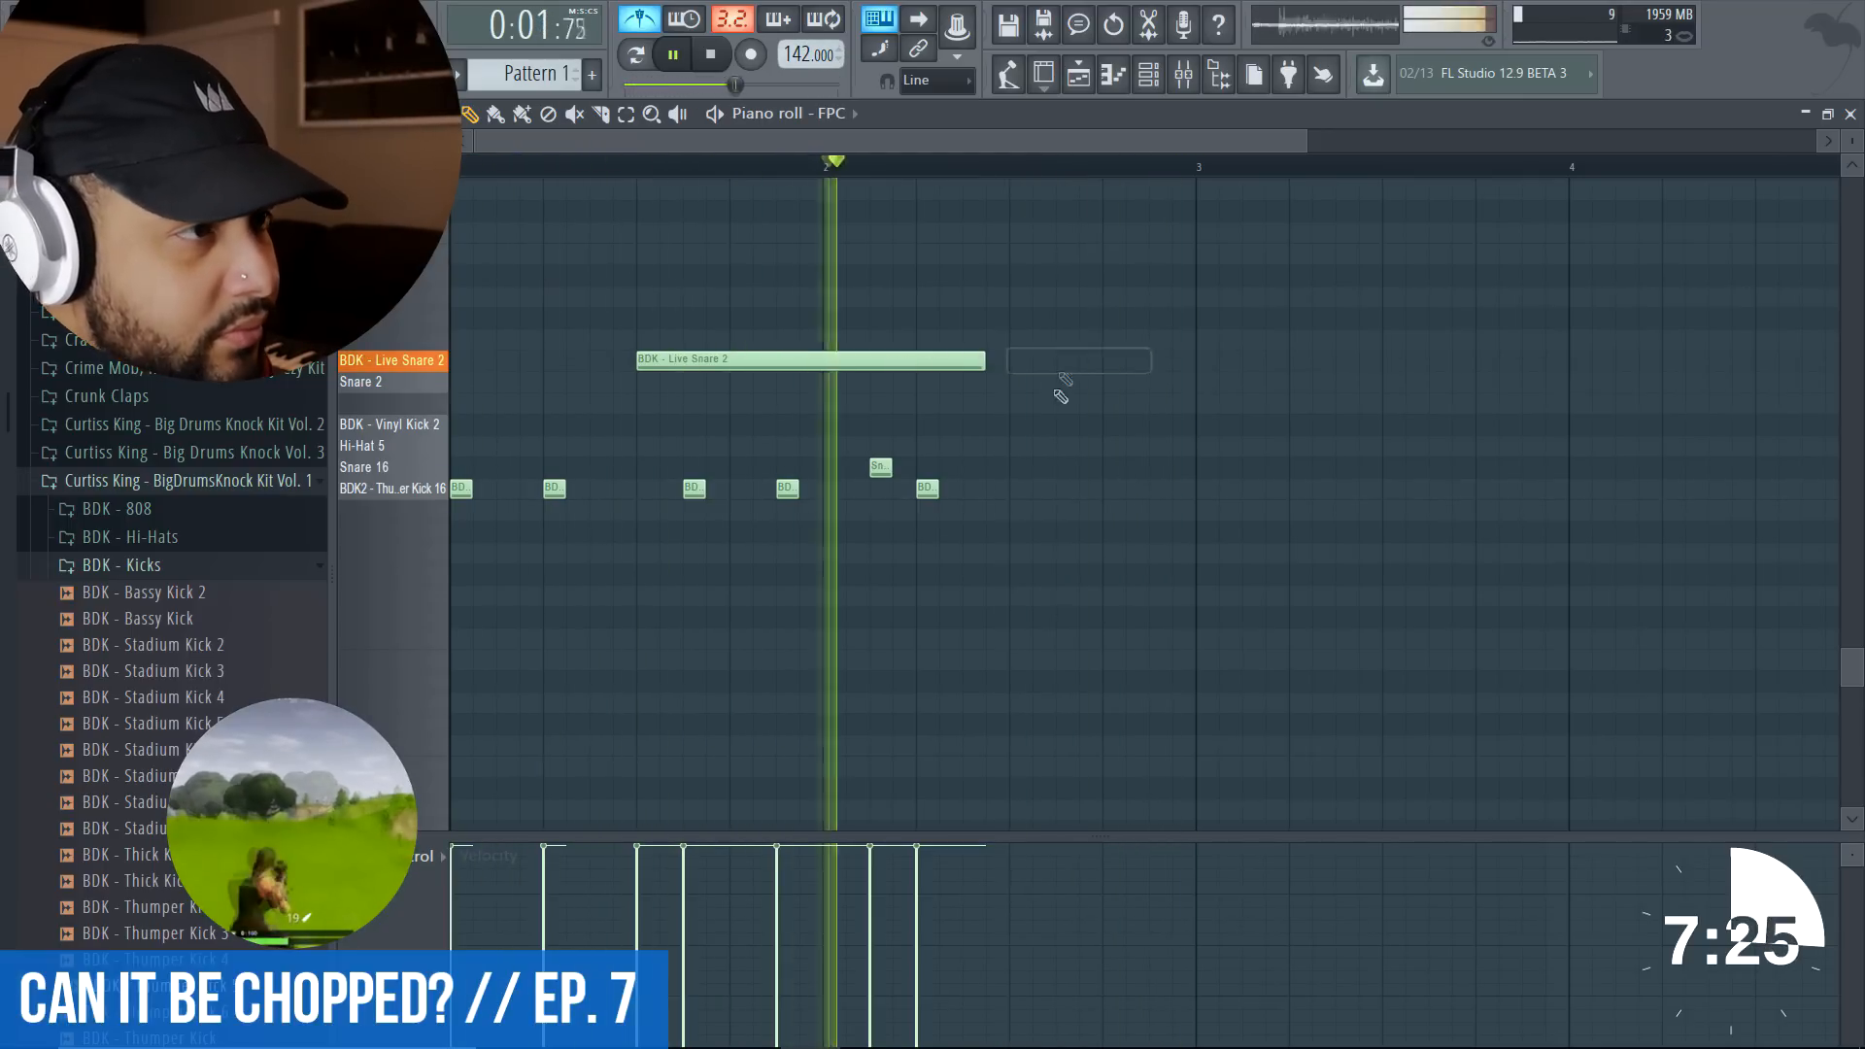
left_click(1015, 467)
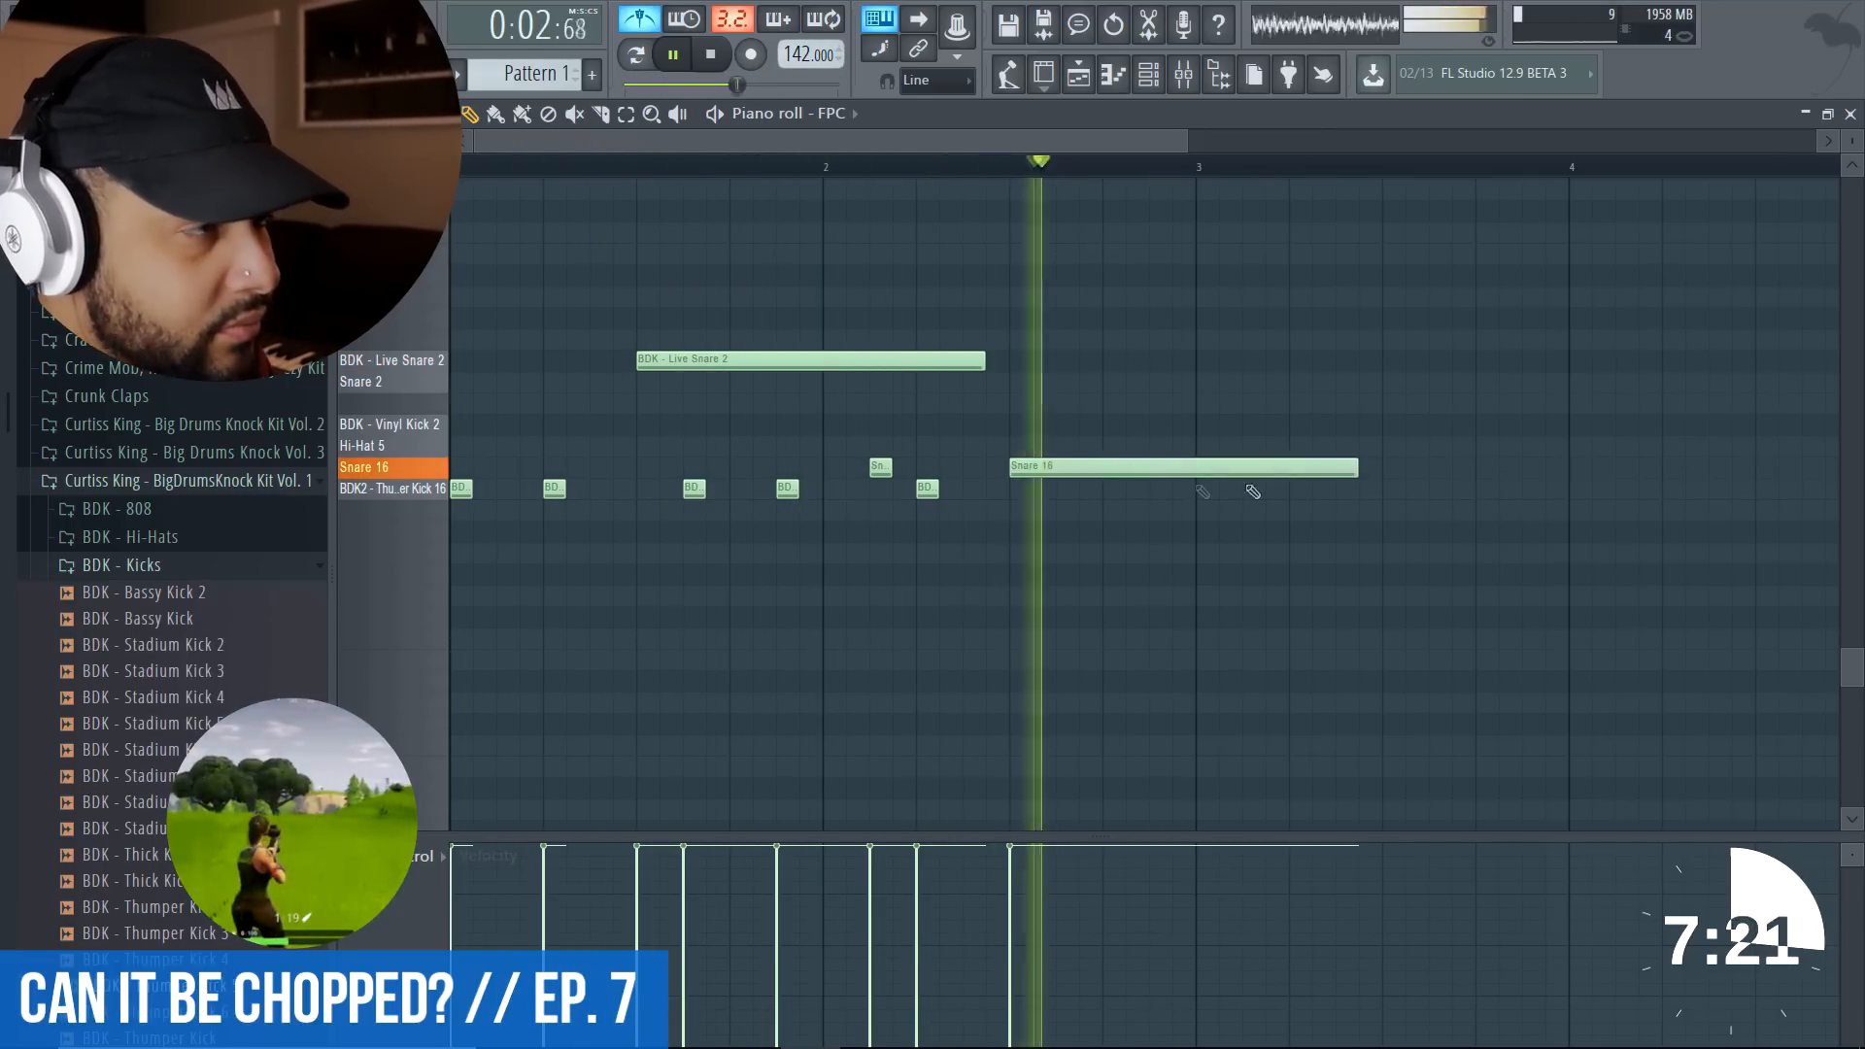
left_click_drag(1356, 467, 1195, 476)
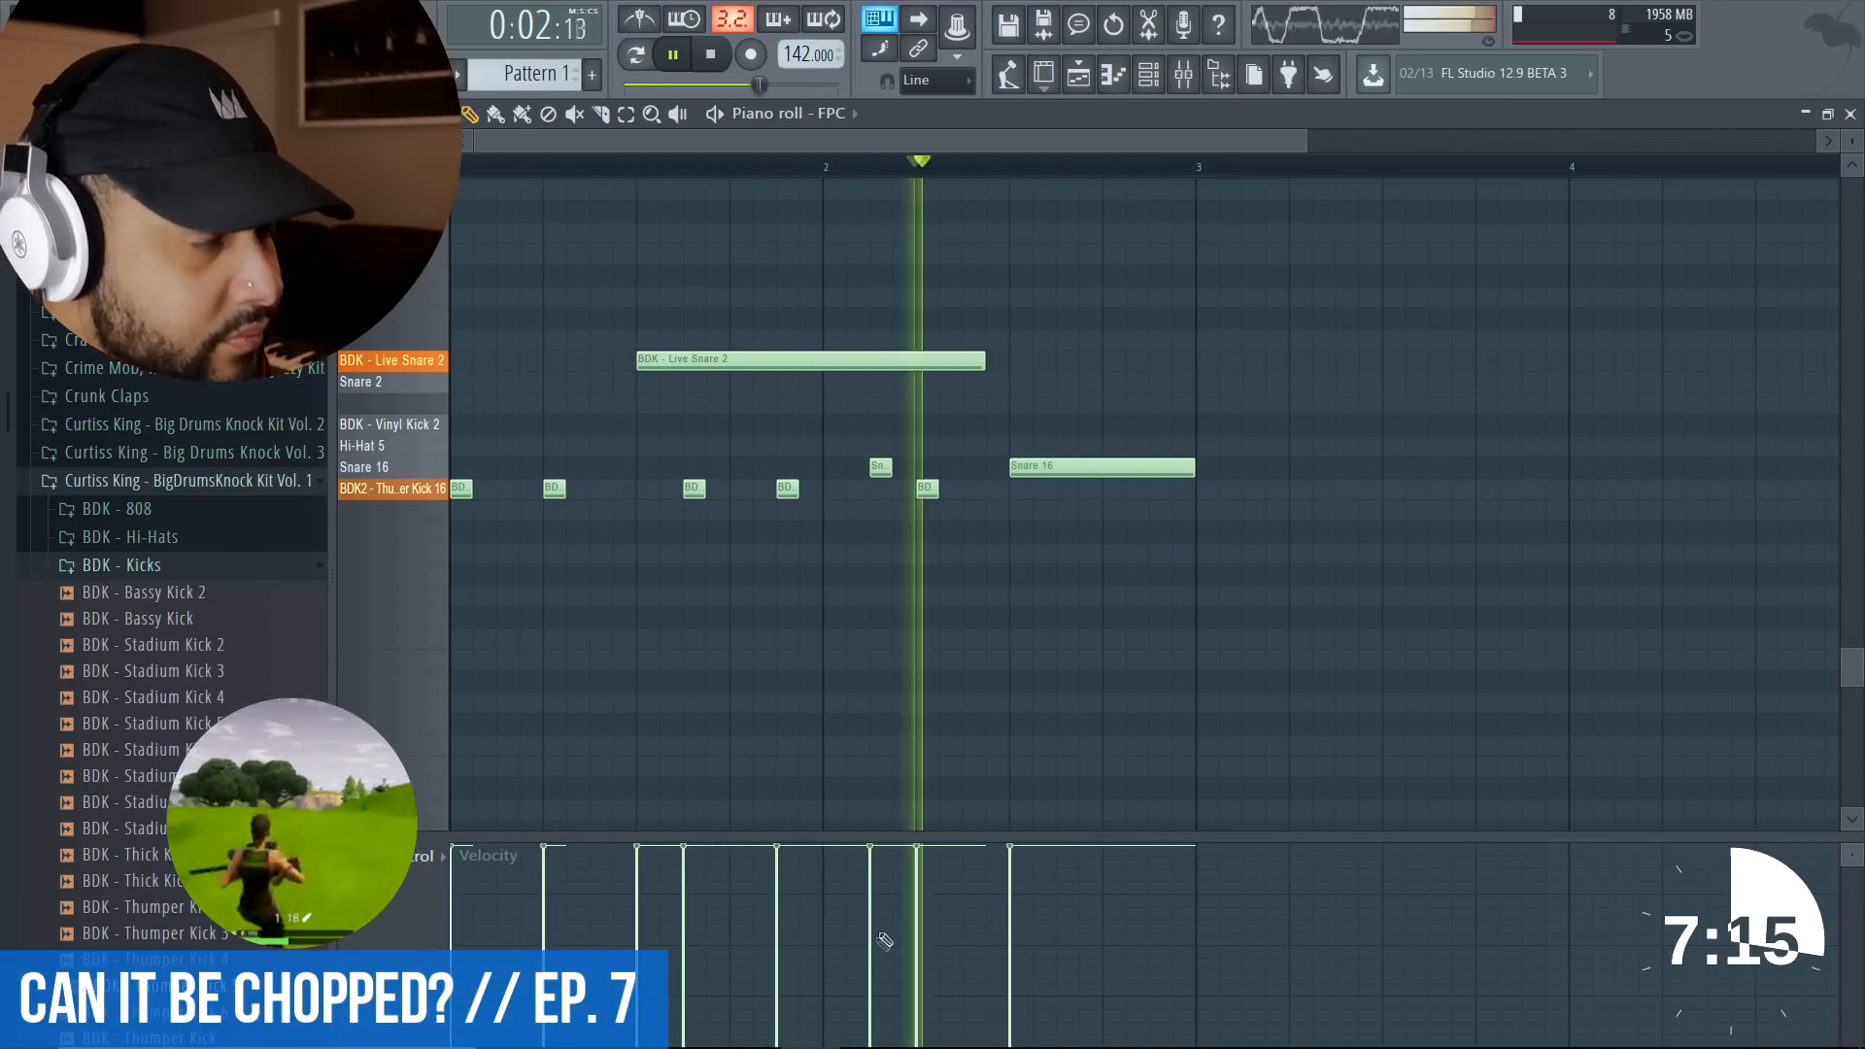
left_click(1850, 113)
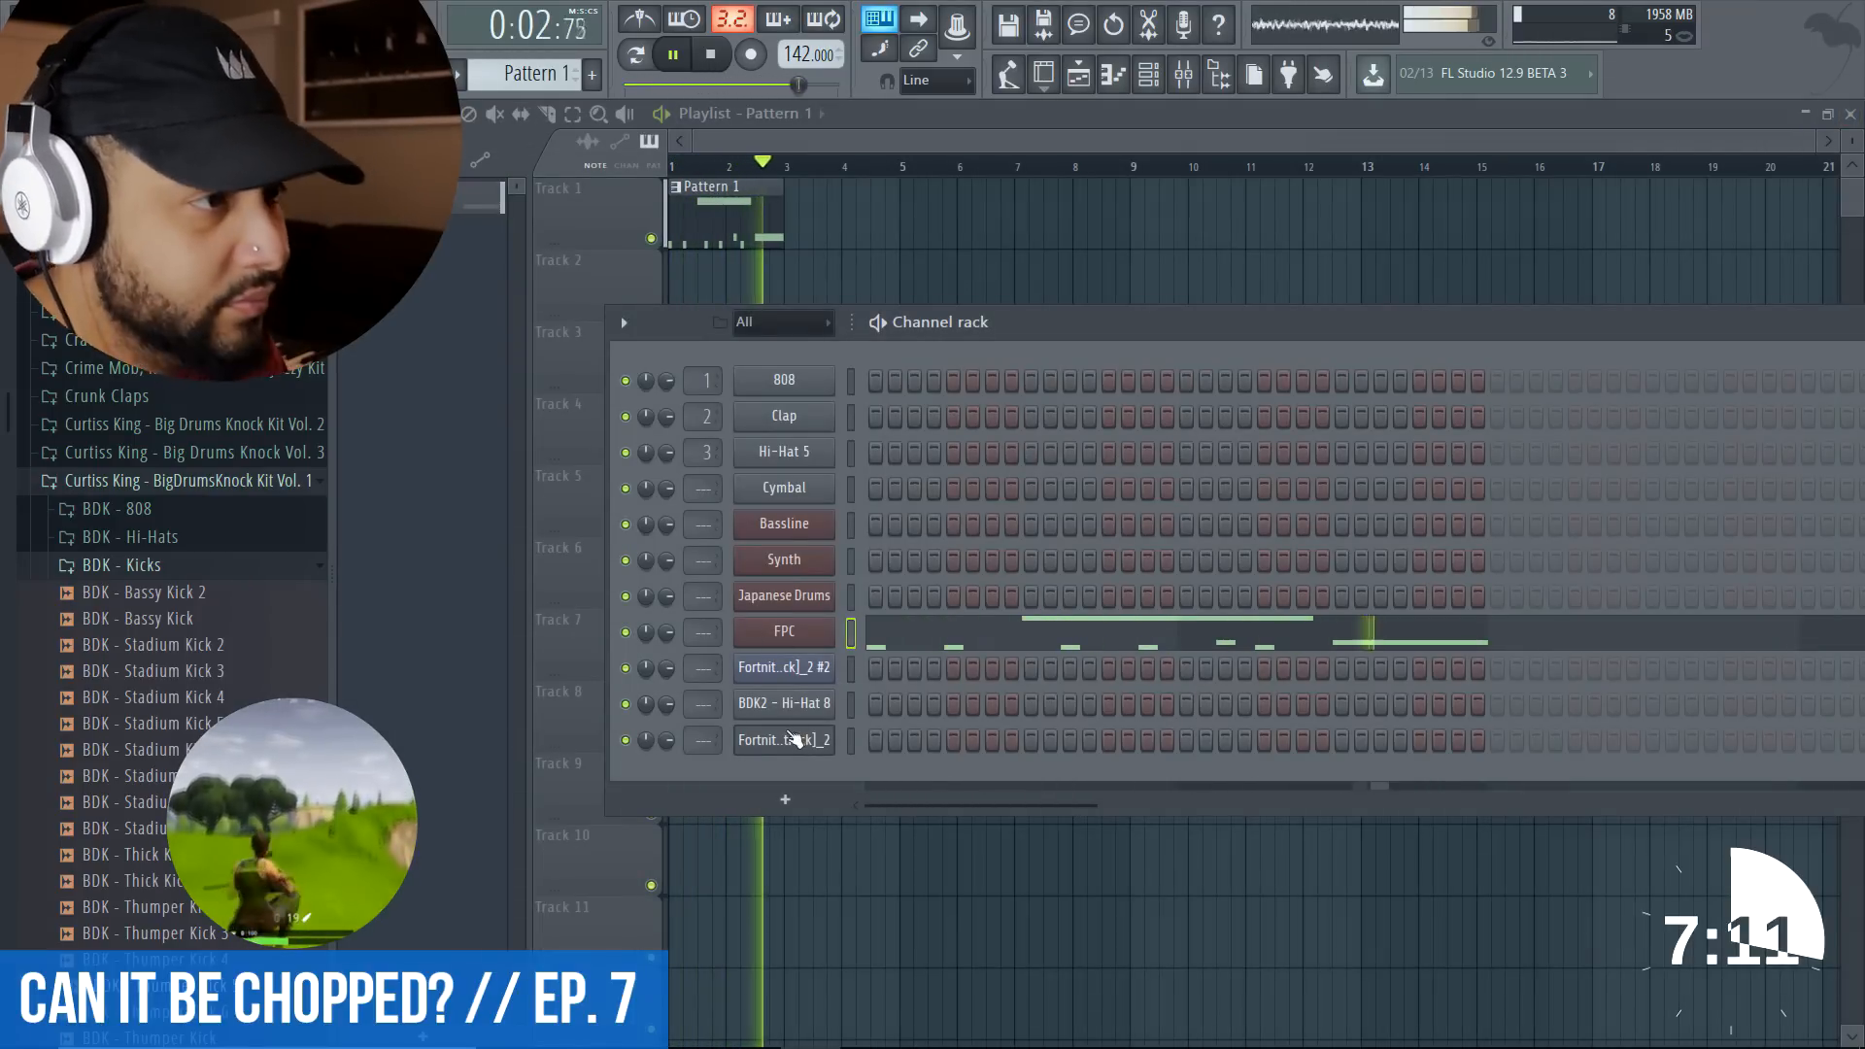
- Enable Play to End in the Fortnite Fruity Slicer and record the played slices into Pattern 1, capturing everything
left_click(786, 670)
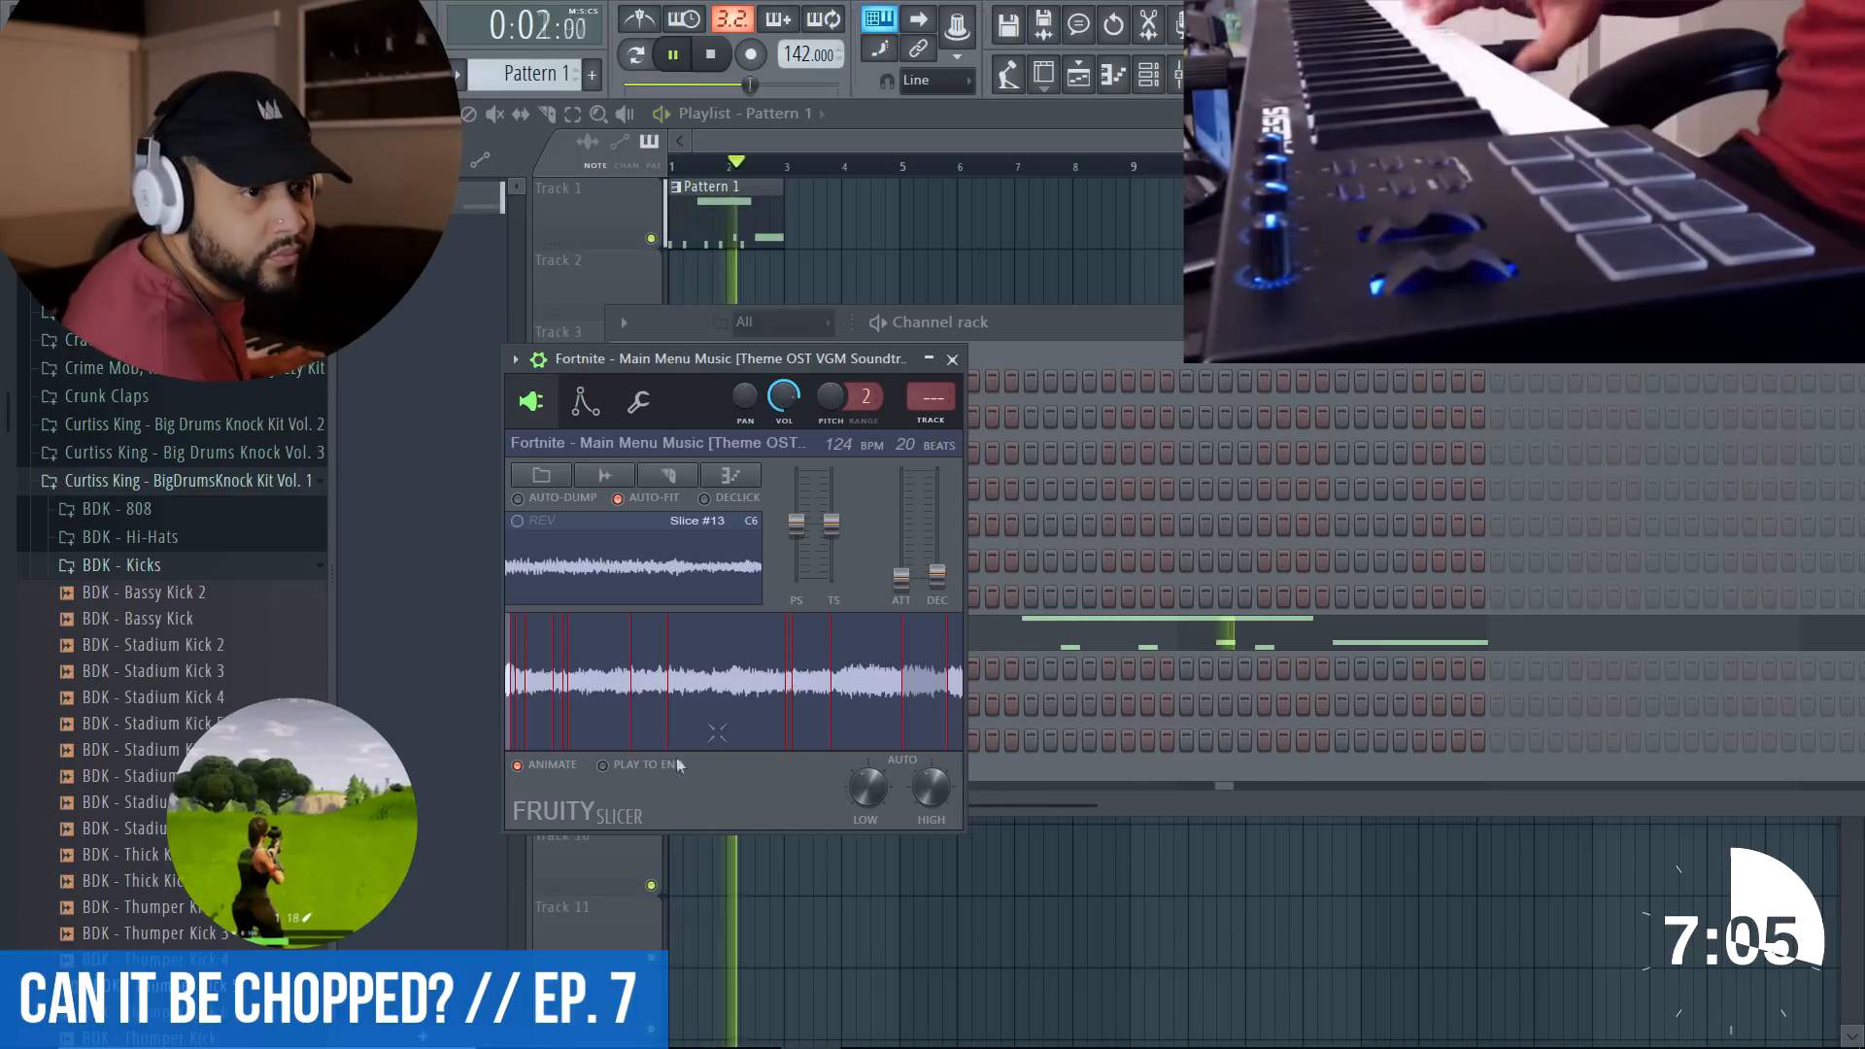
left_click(619, 768)
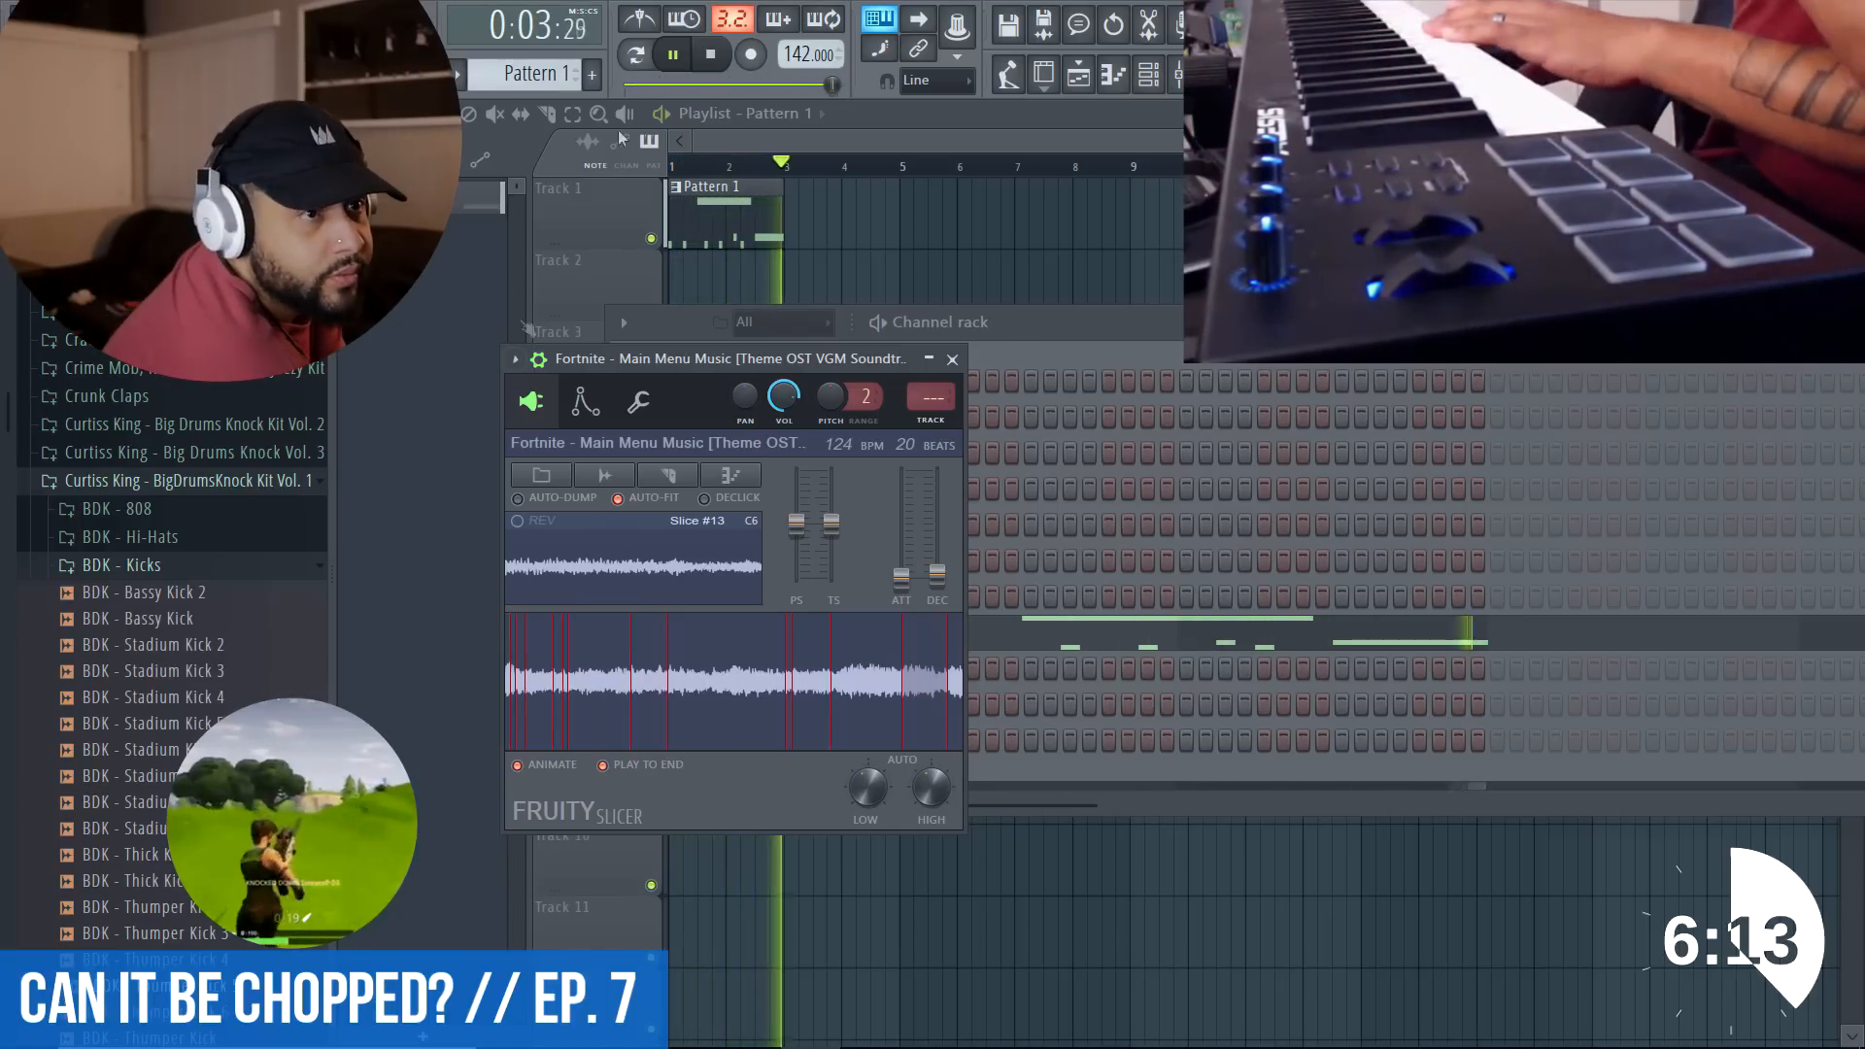
left_click(750, 55)
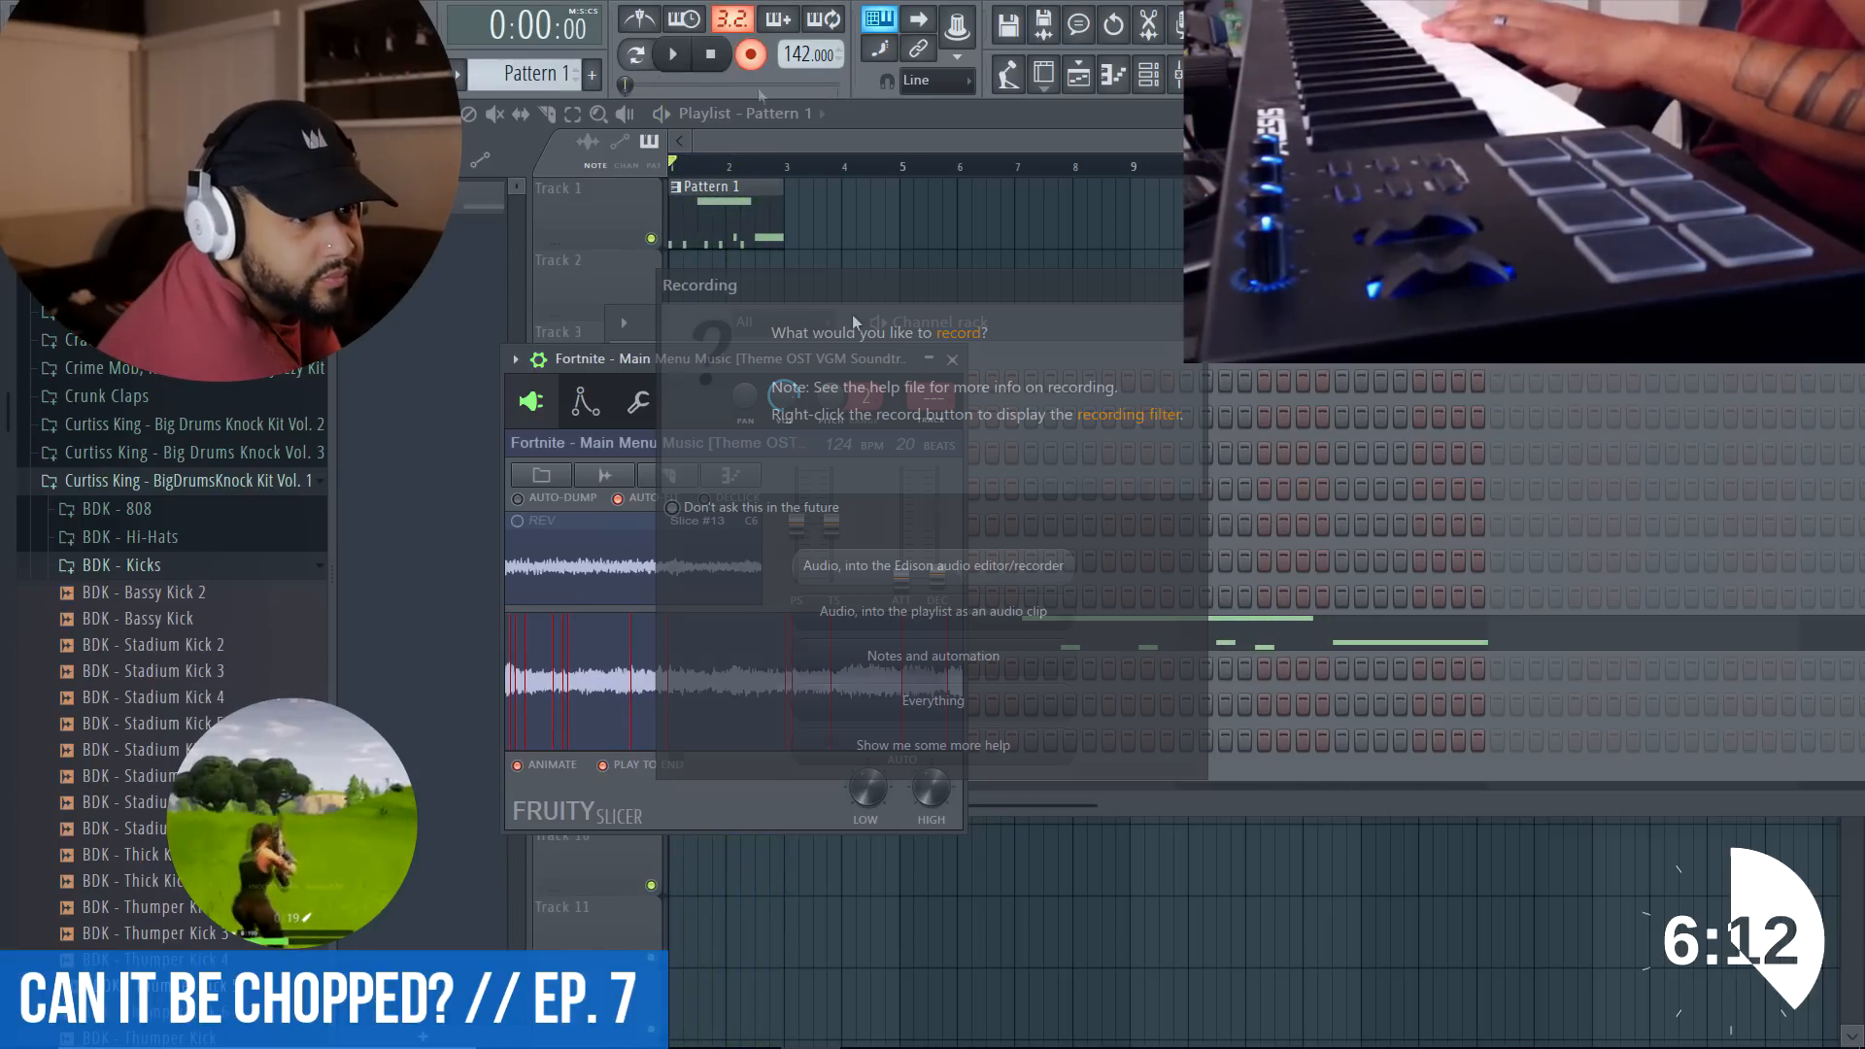
left_click(970, 708)
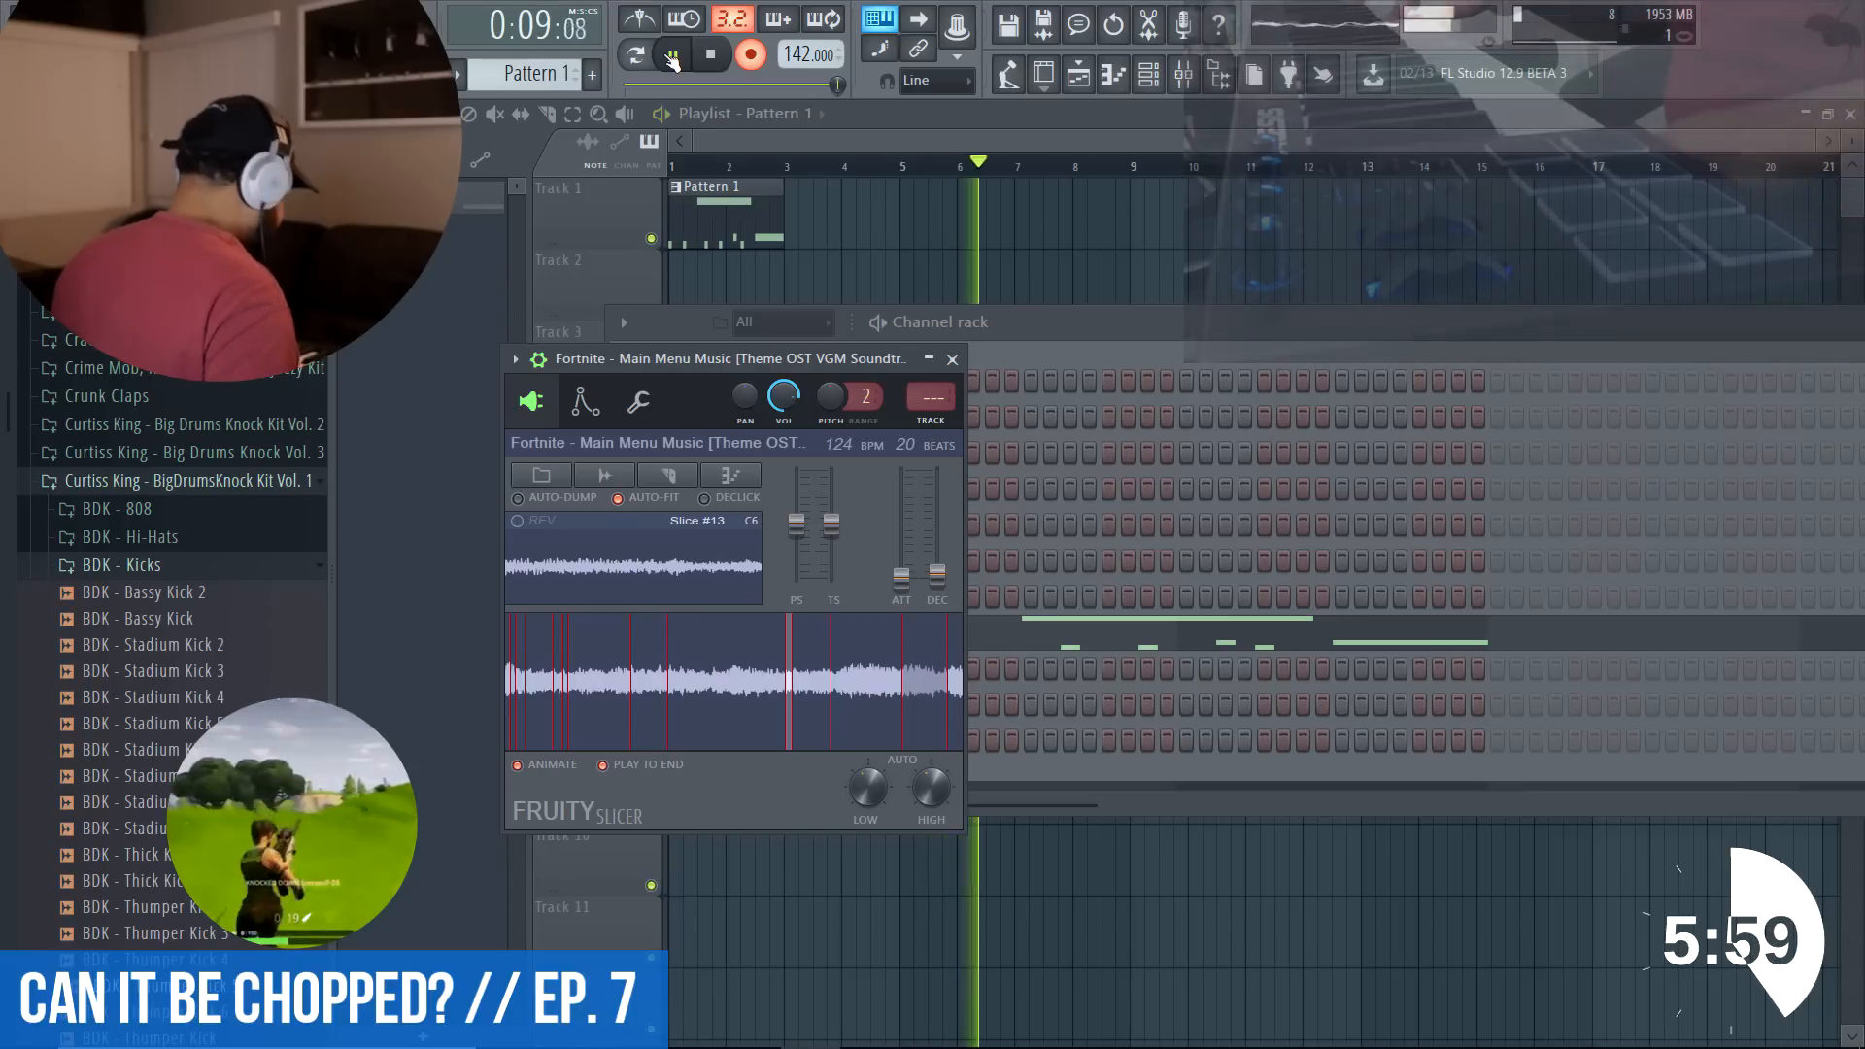
left_click(671, 57)
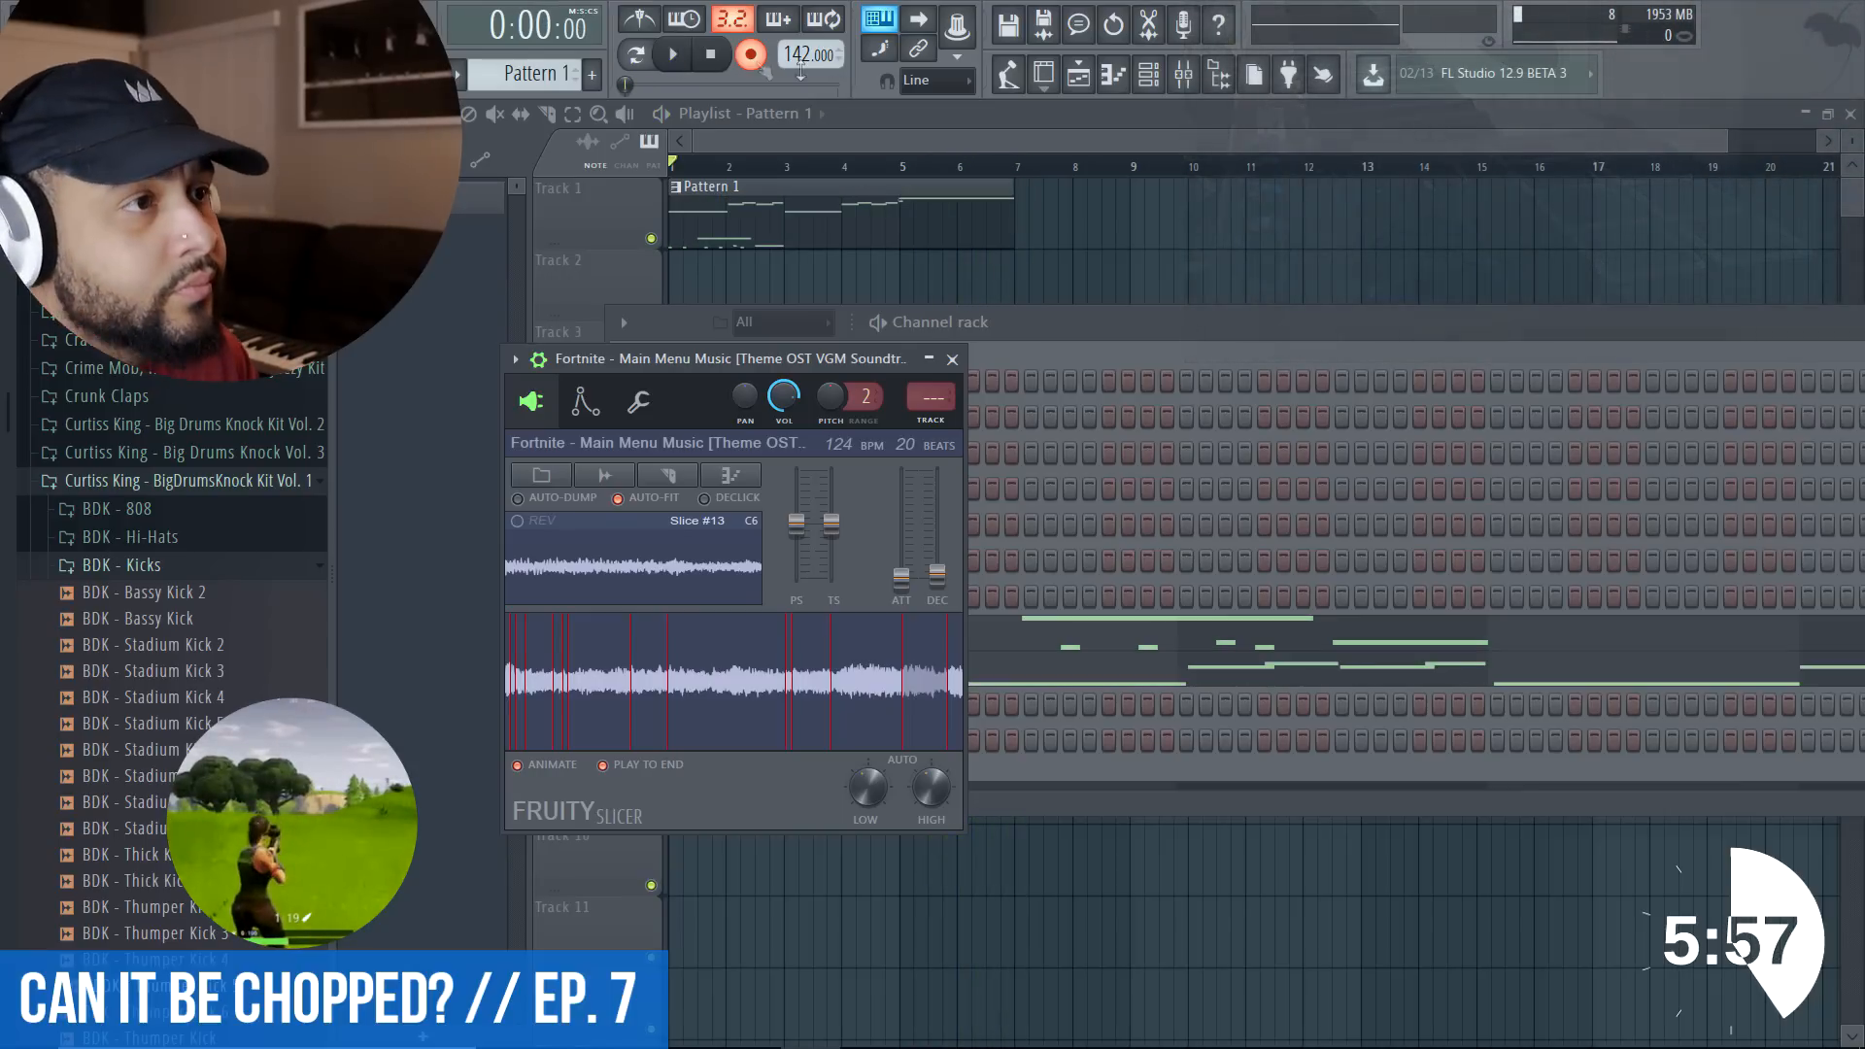
- Duplicate the two-bar FPC kick and snare pattern into bars 3 and 4
left_click(1131, 661)
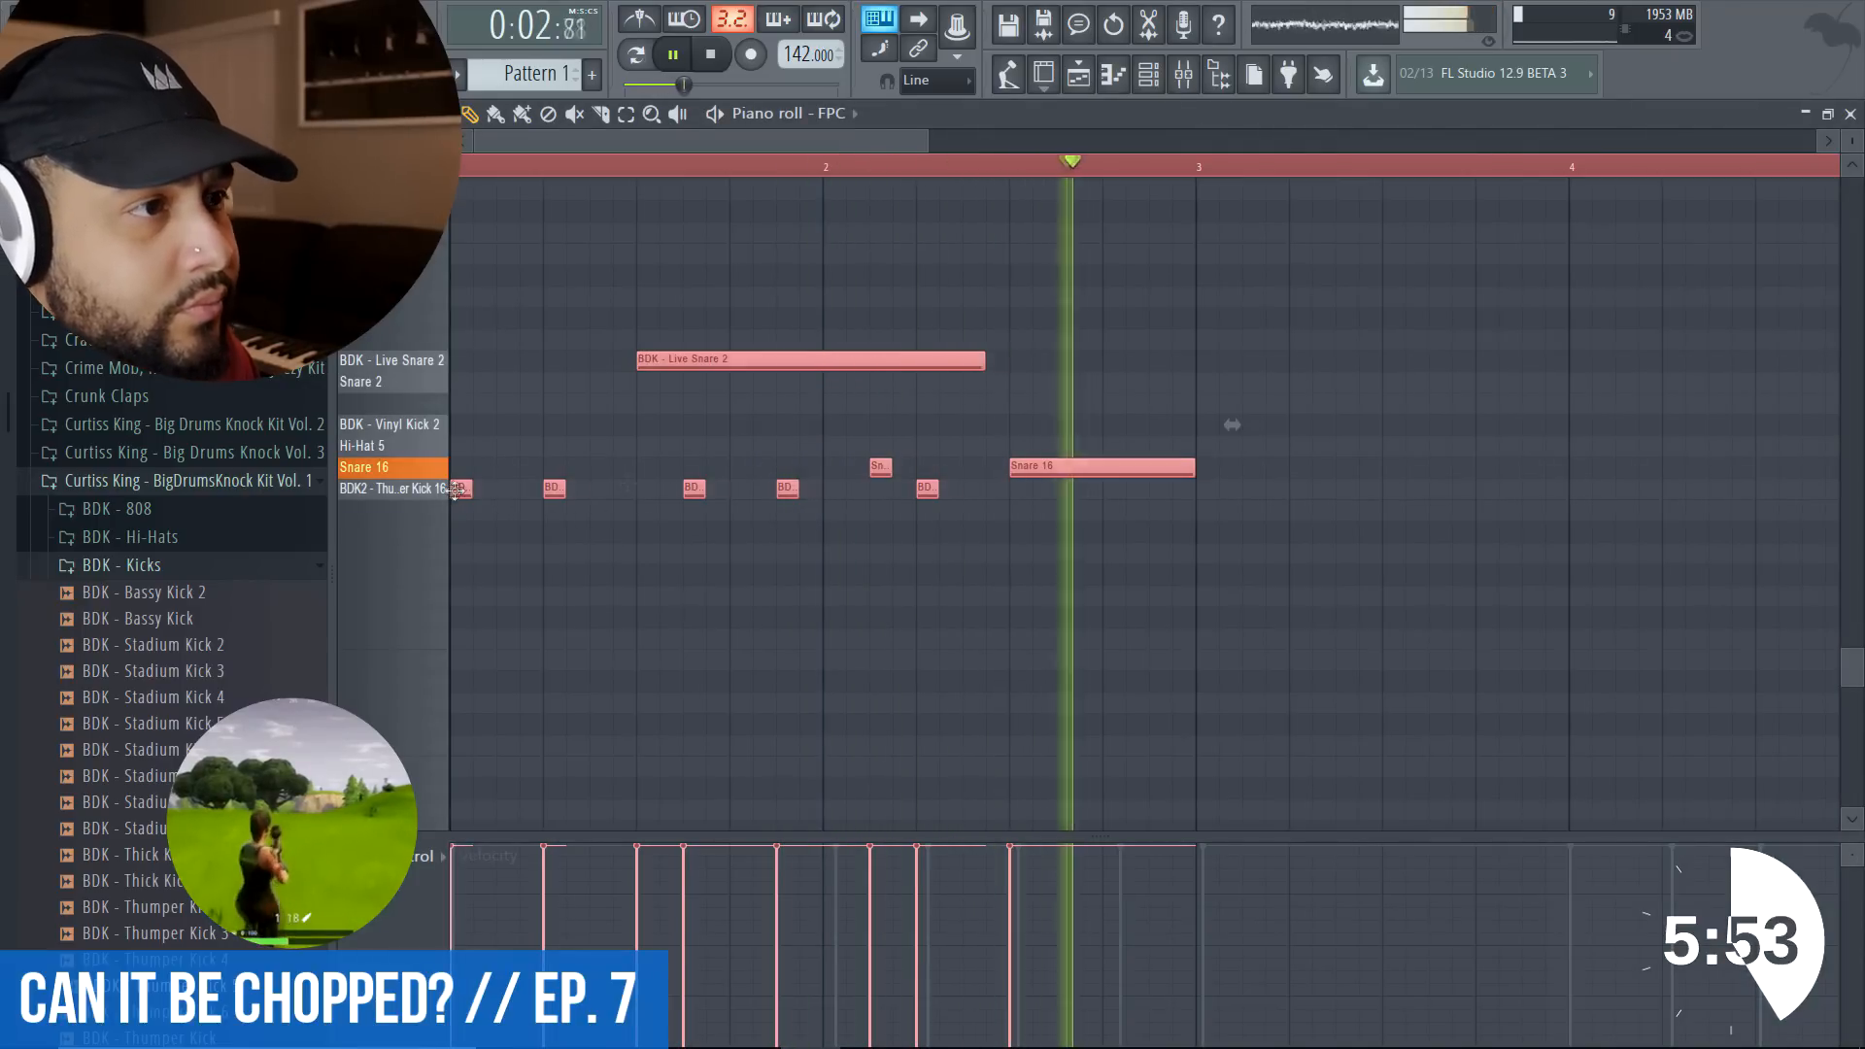
key("ctrl+b")
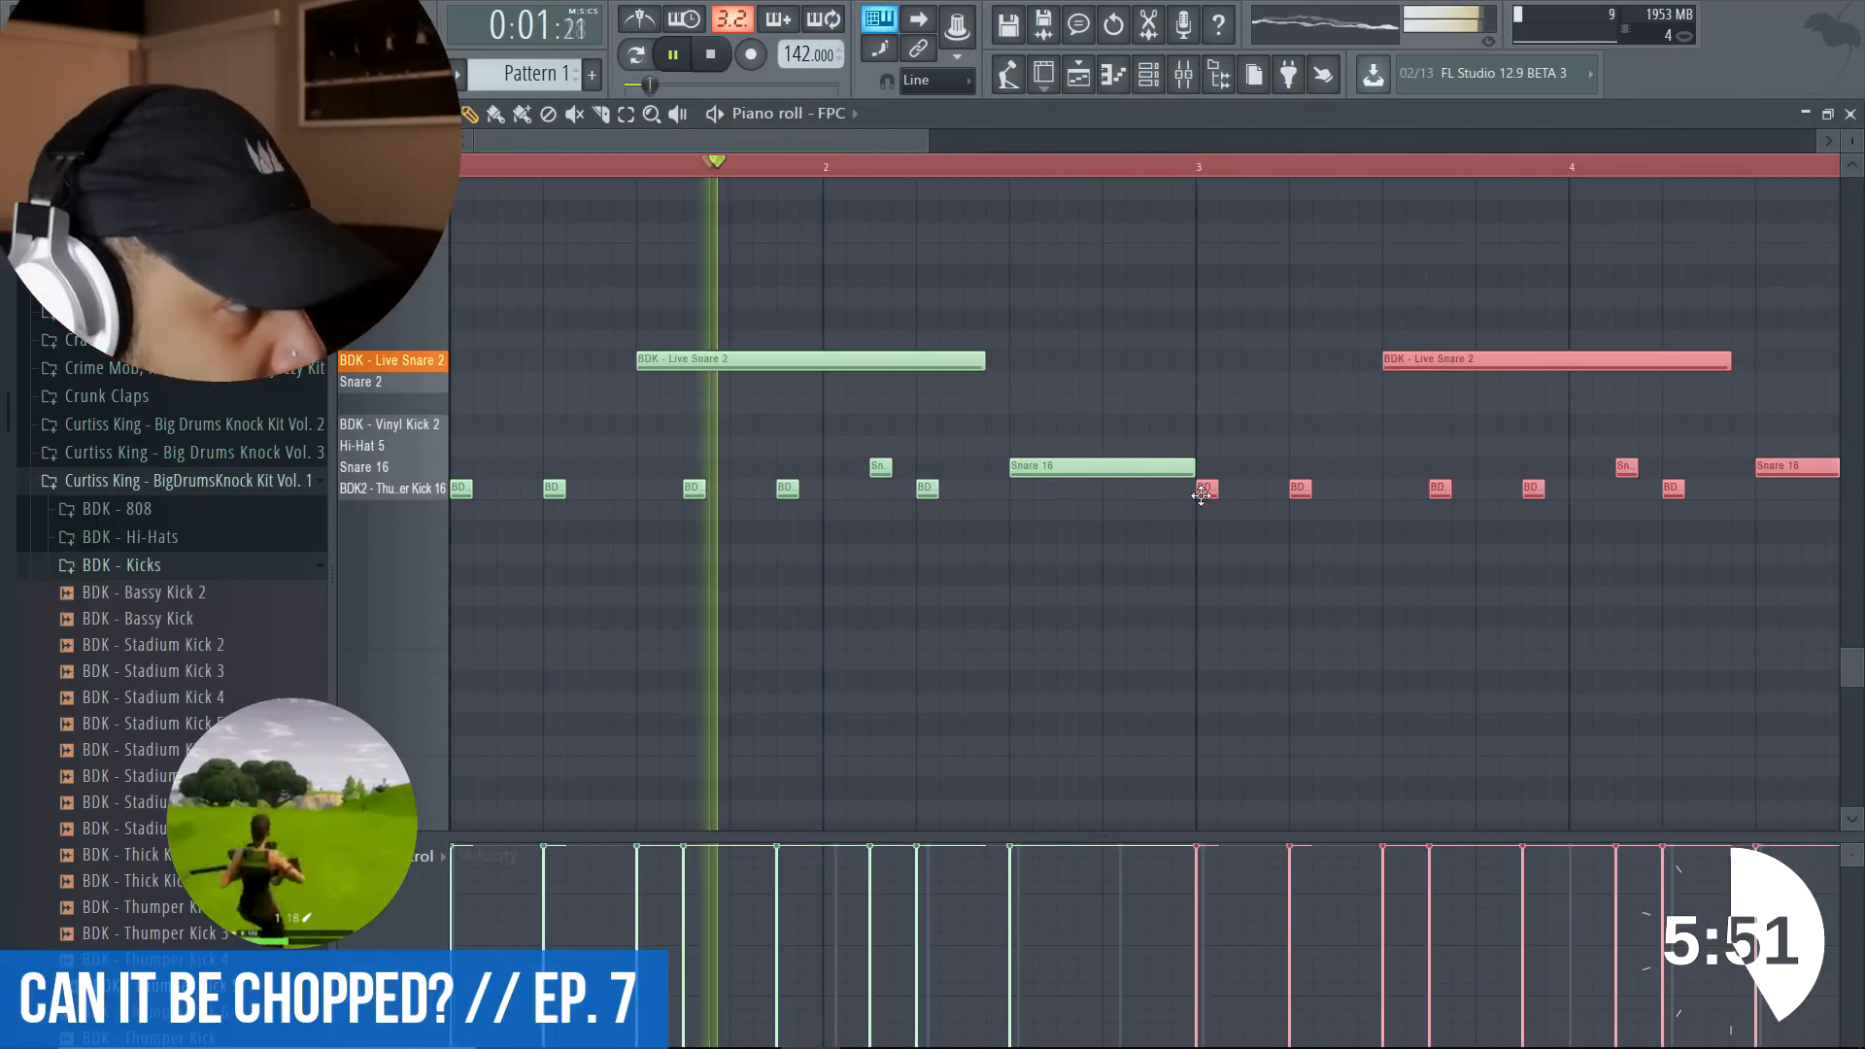
left_click(1850, 115)
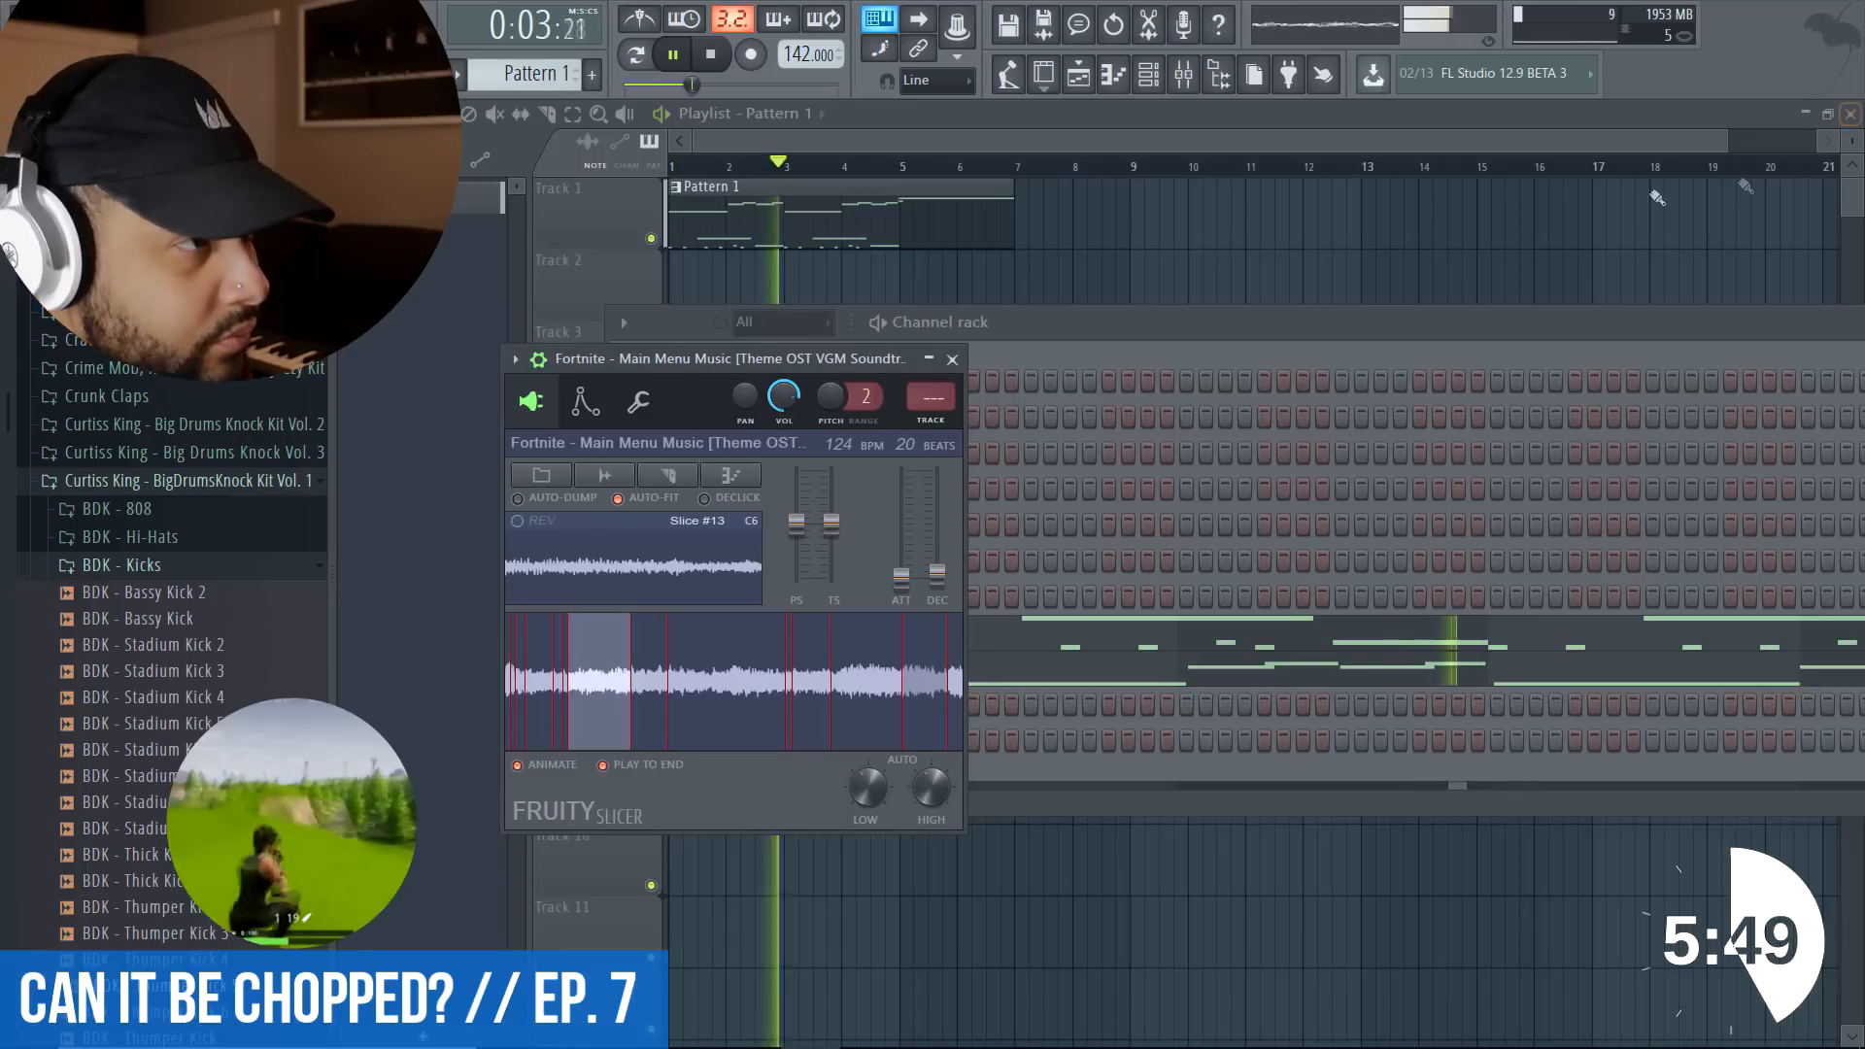
double_click(815, 211)
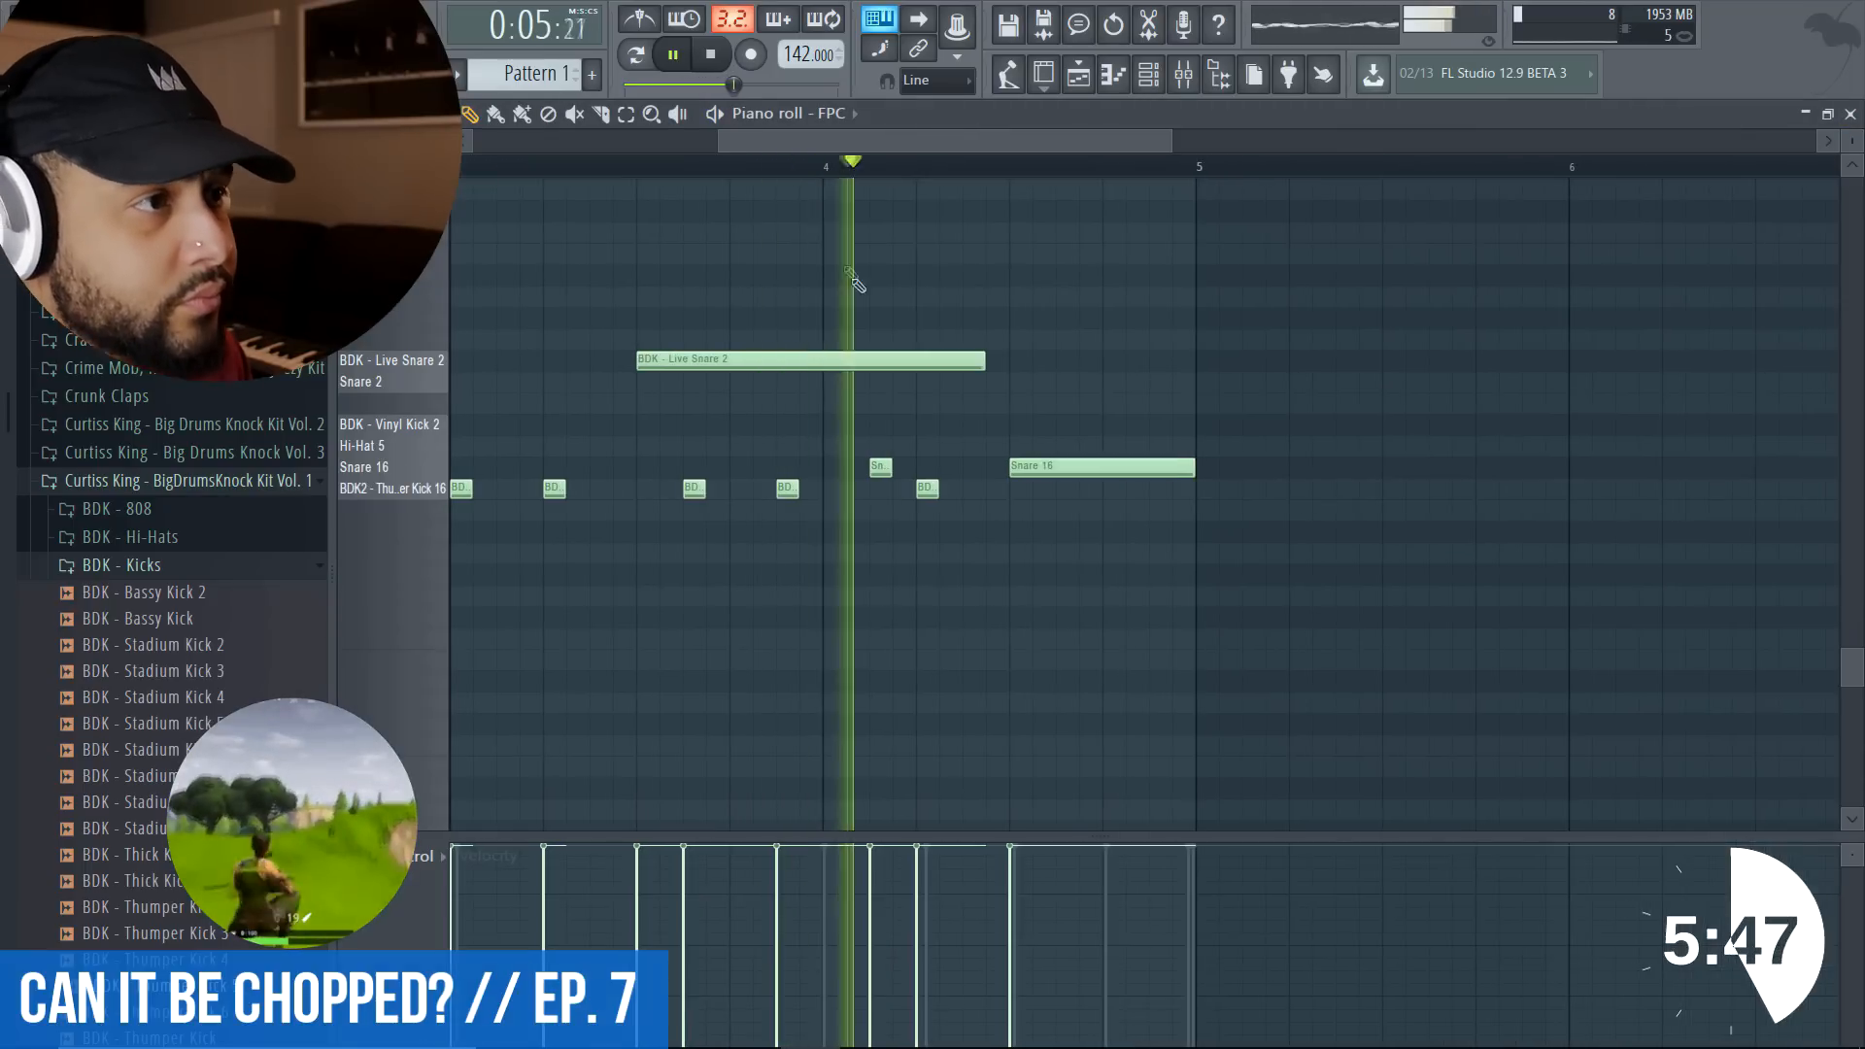
left_click(1851, 115)
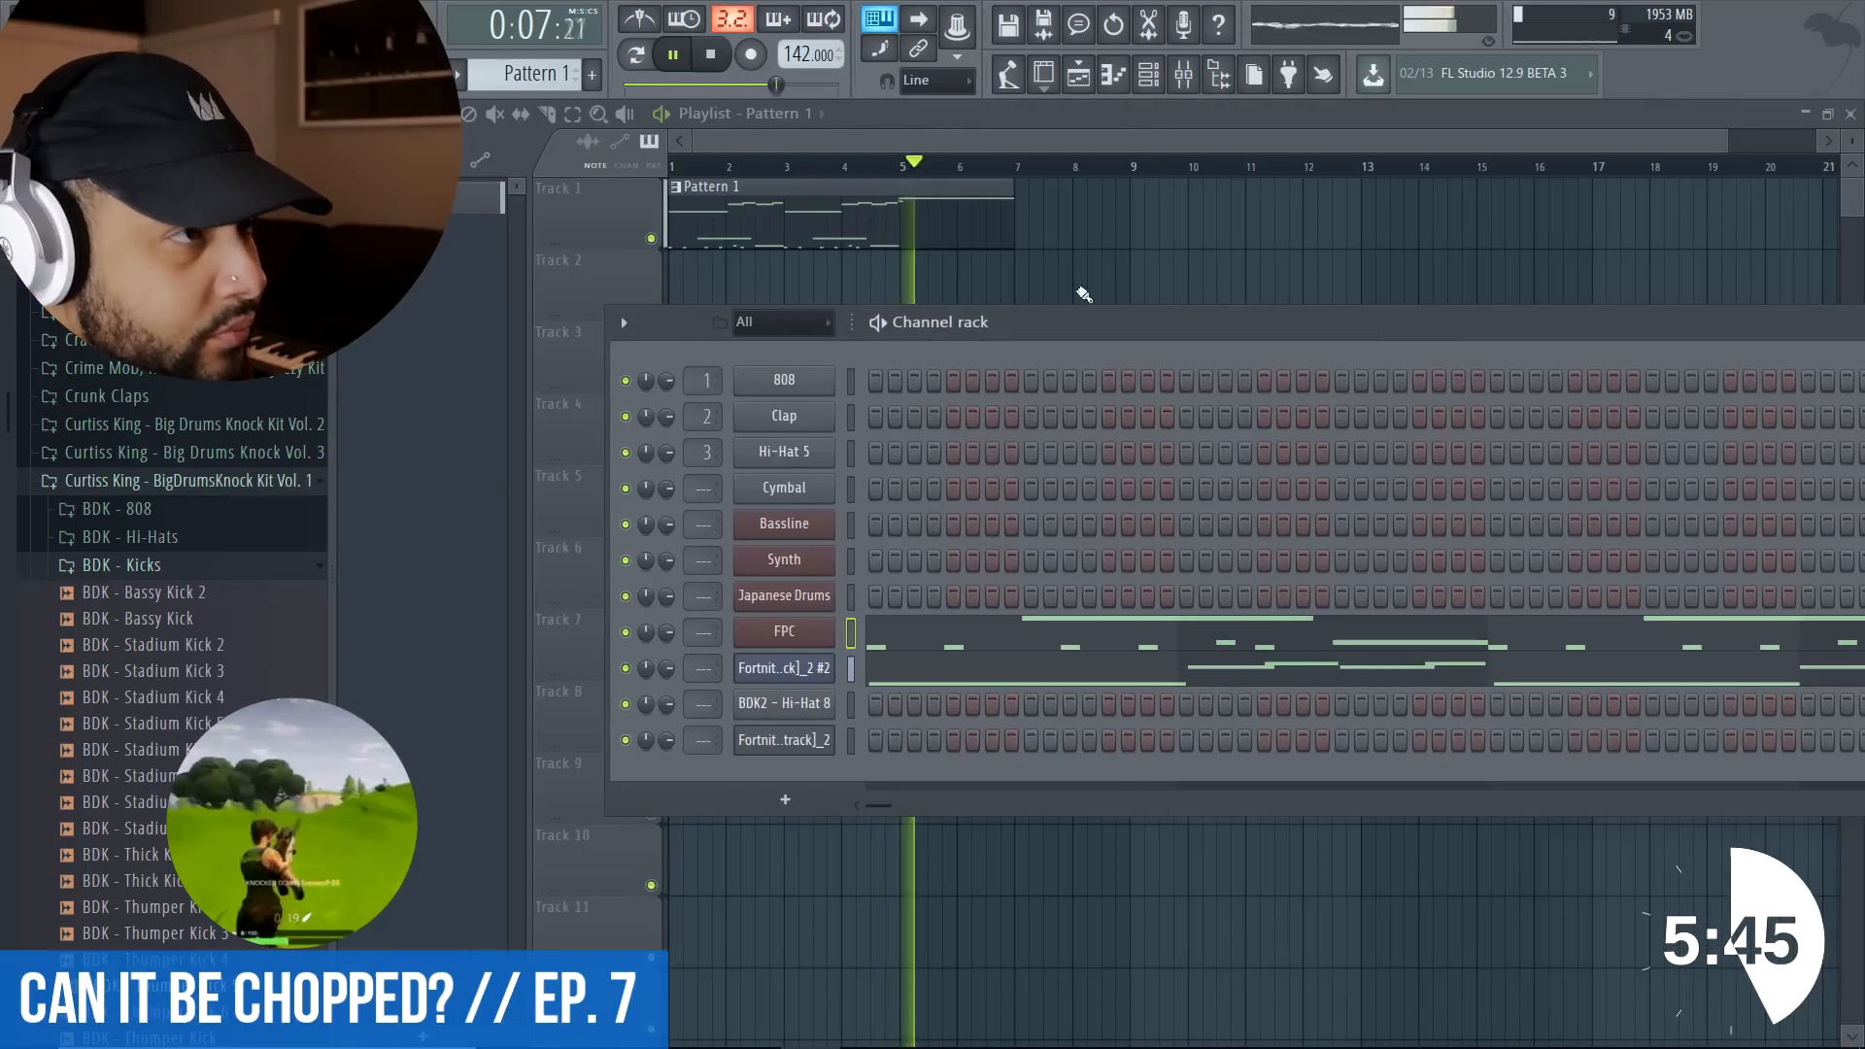
- Copy the FPC drum notes of bars 3 and 4 to bars 5–6 and 7–8
left_click(995, 634)
left_click_drag(923, 135, 1603, 139)
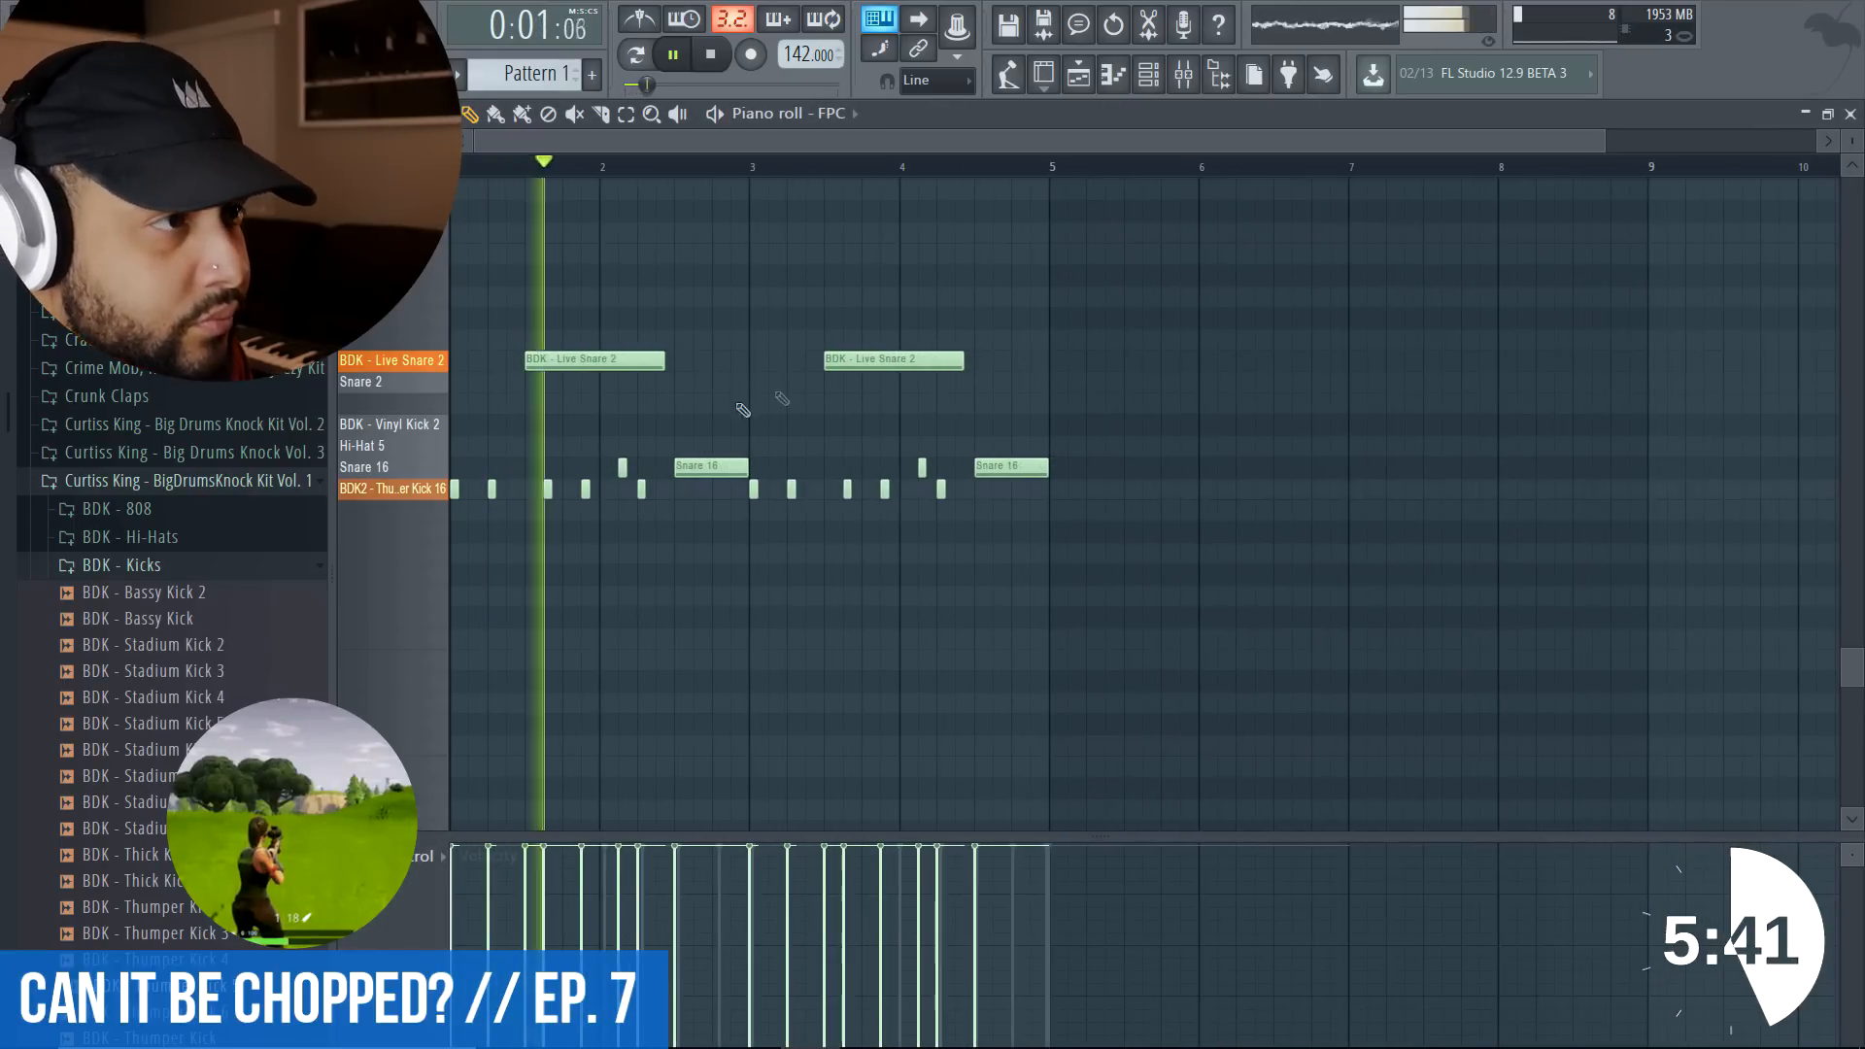
left_click_drag(1070, 434, 836, 541)
left_click_drag(1090, 266, 750, 588)
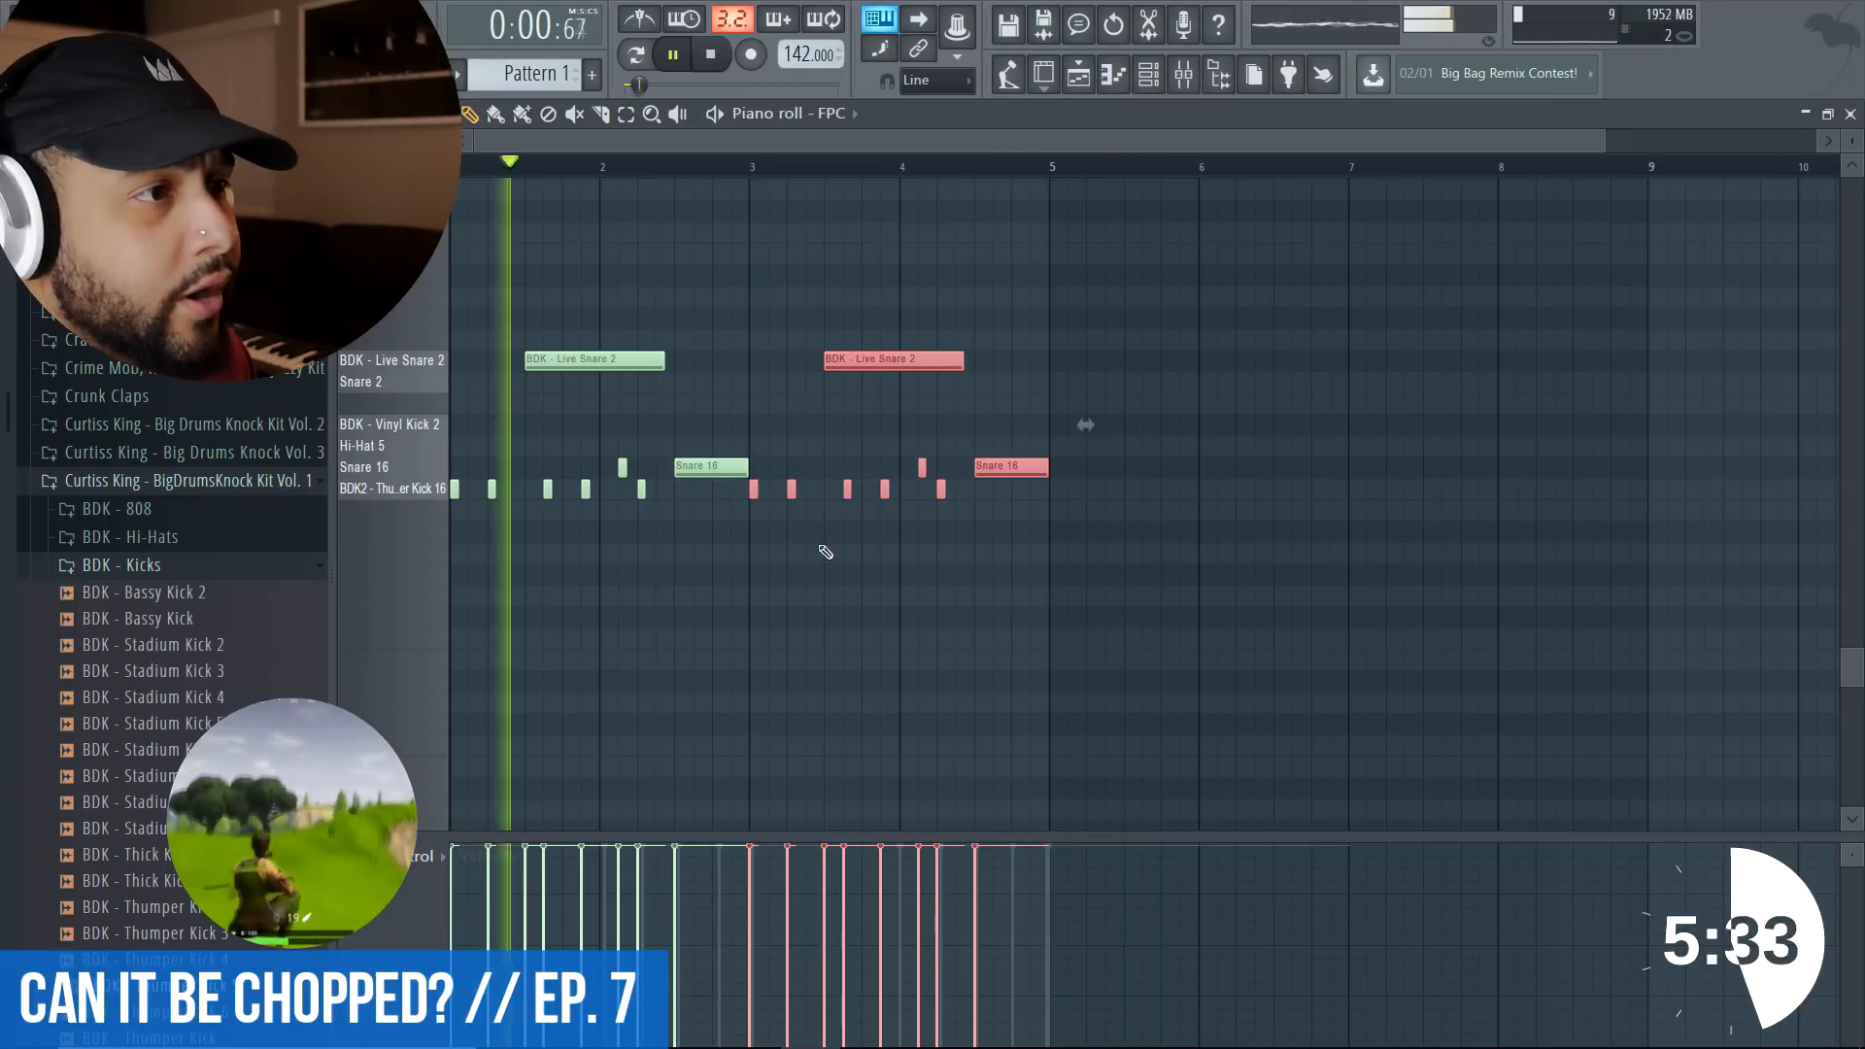
left_click_drag(751, 488, 1347, 495)
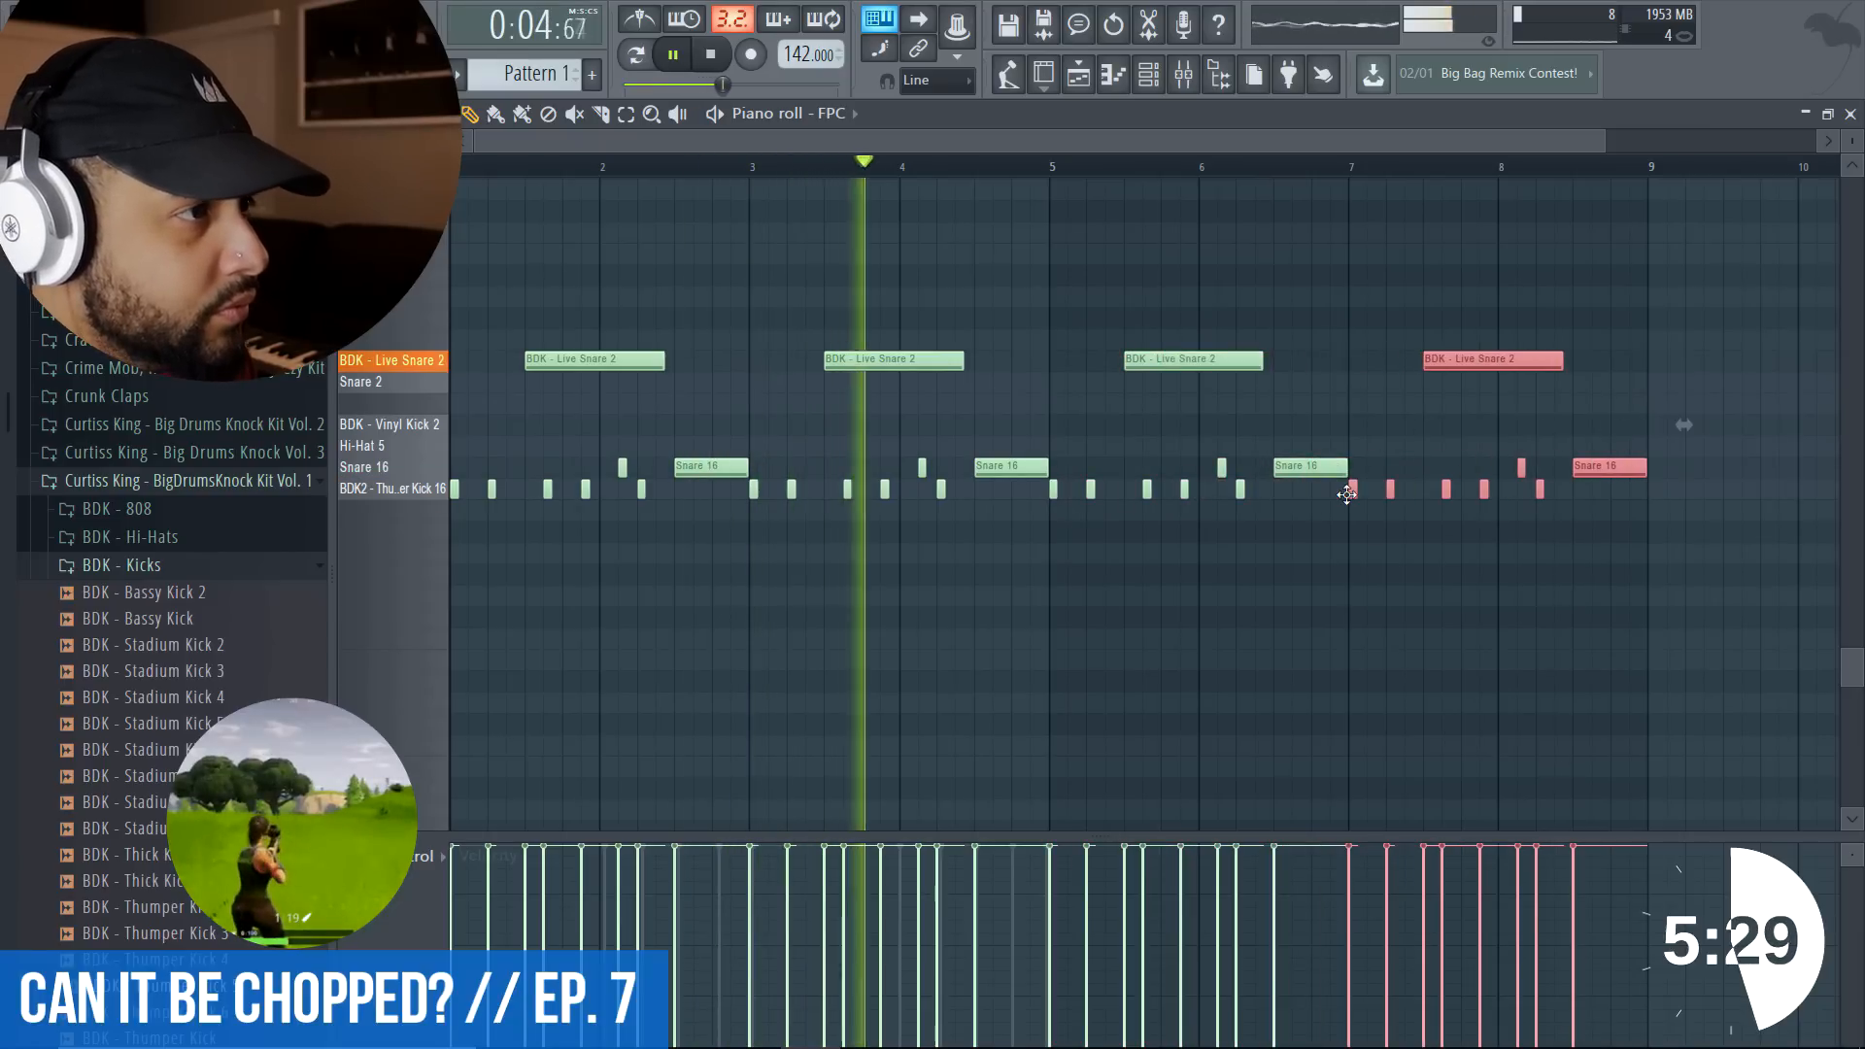
left_click(1849, 114)
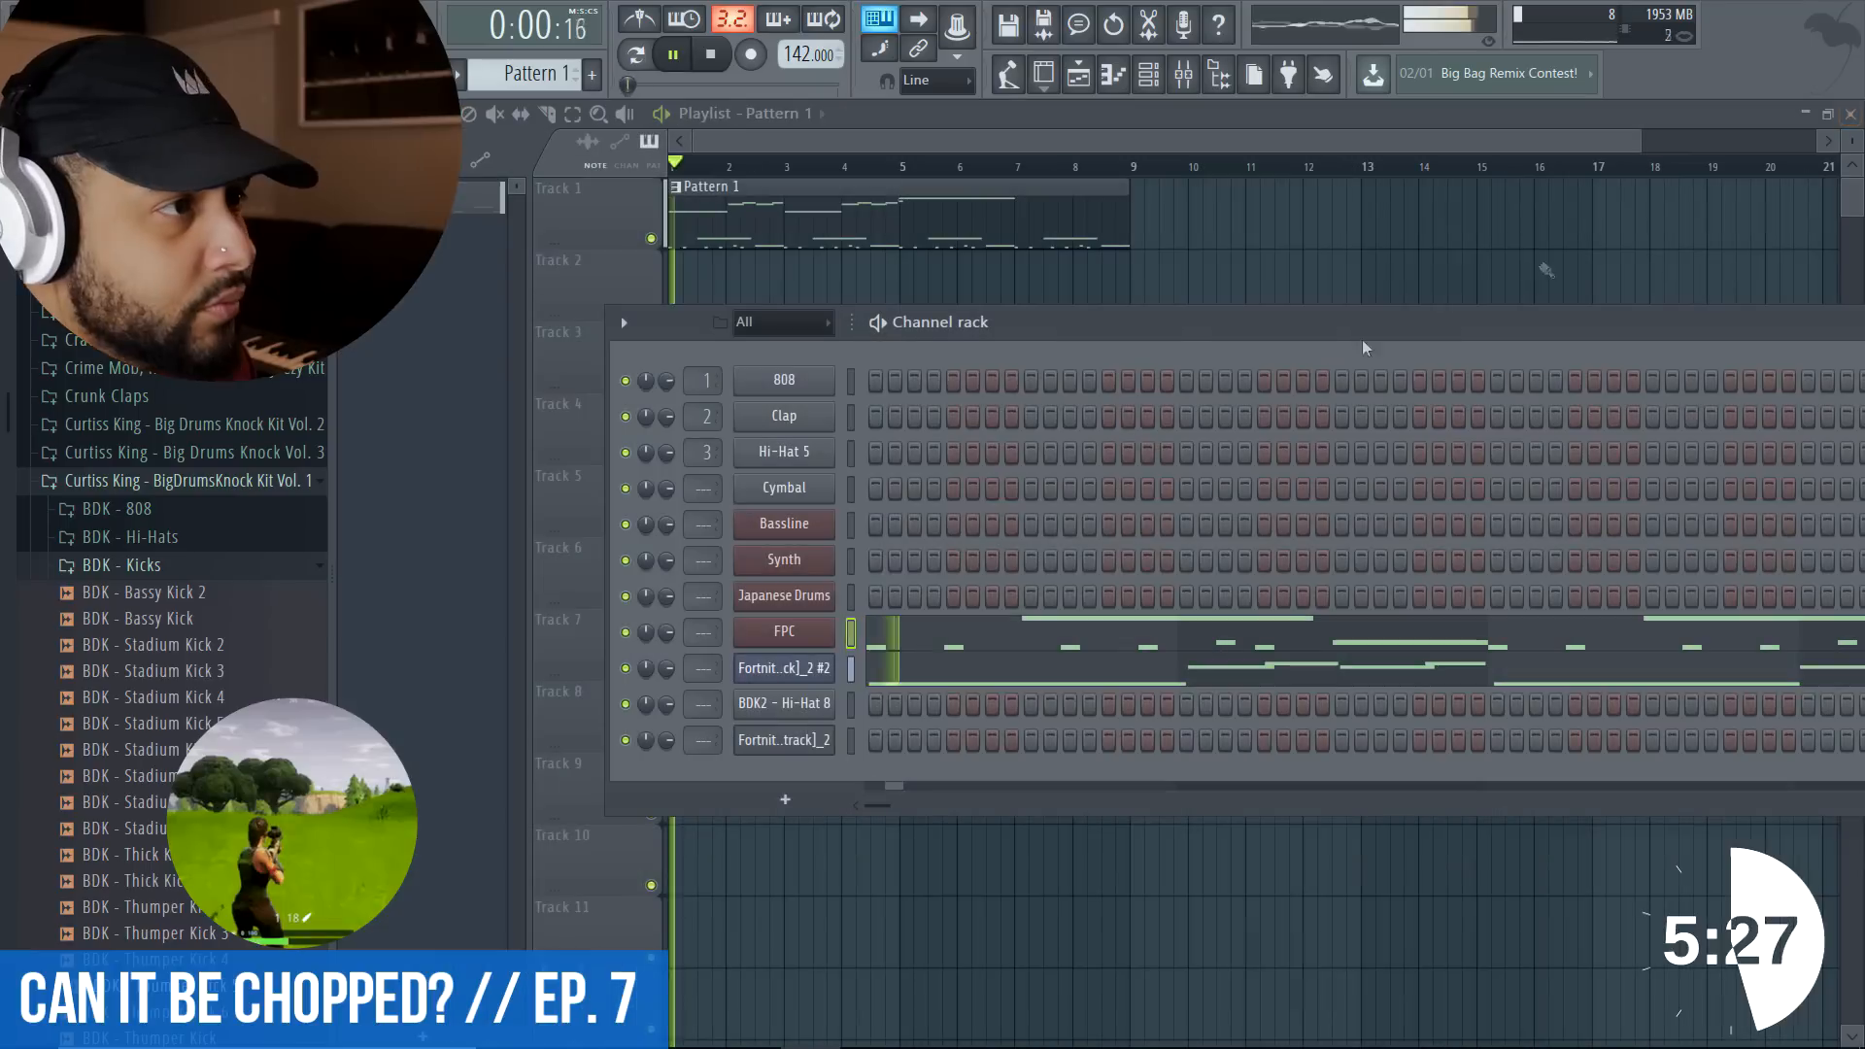
- Move the long Slice #10 note in the Fortnite slicer's piano roll so it starts at bar 7
left_click(1056, 627)
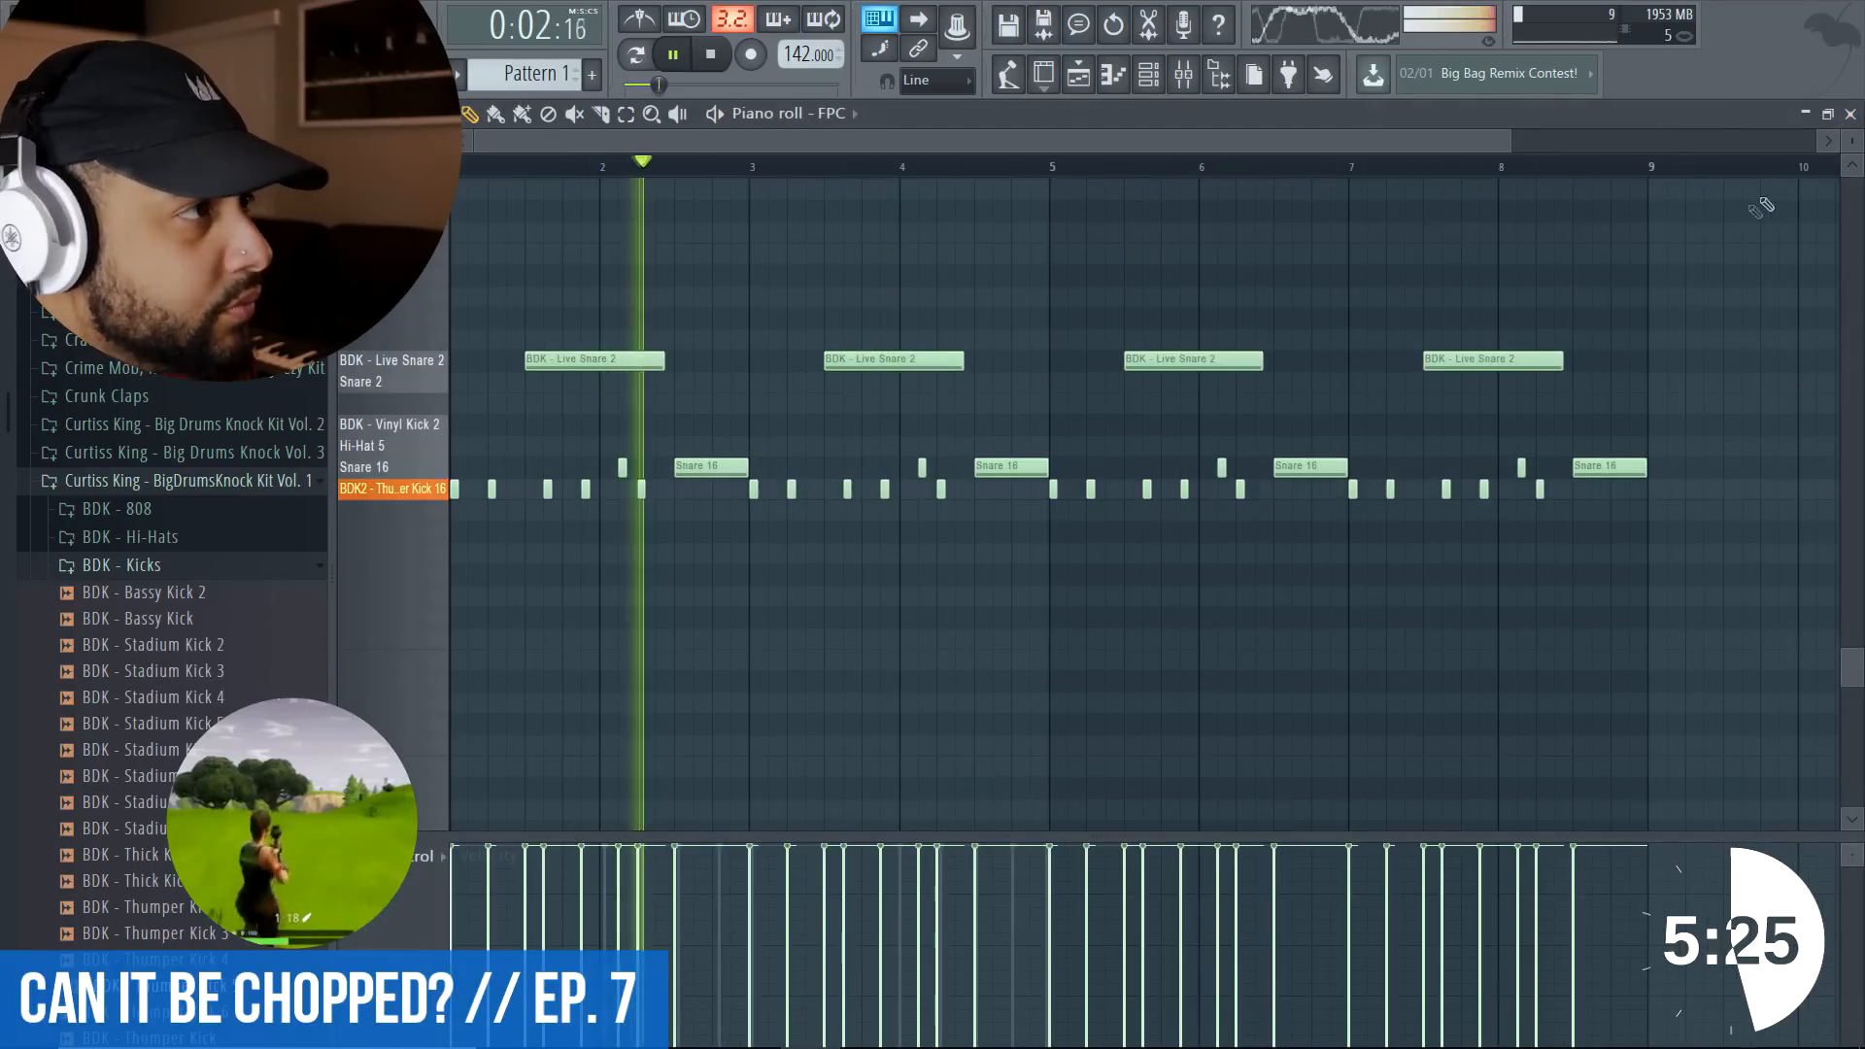
left_click(1849, 115)
left_click(965, 668)
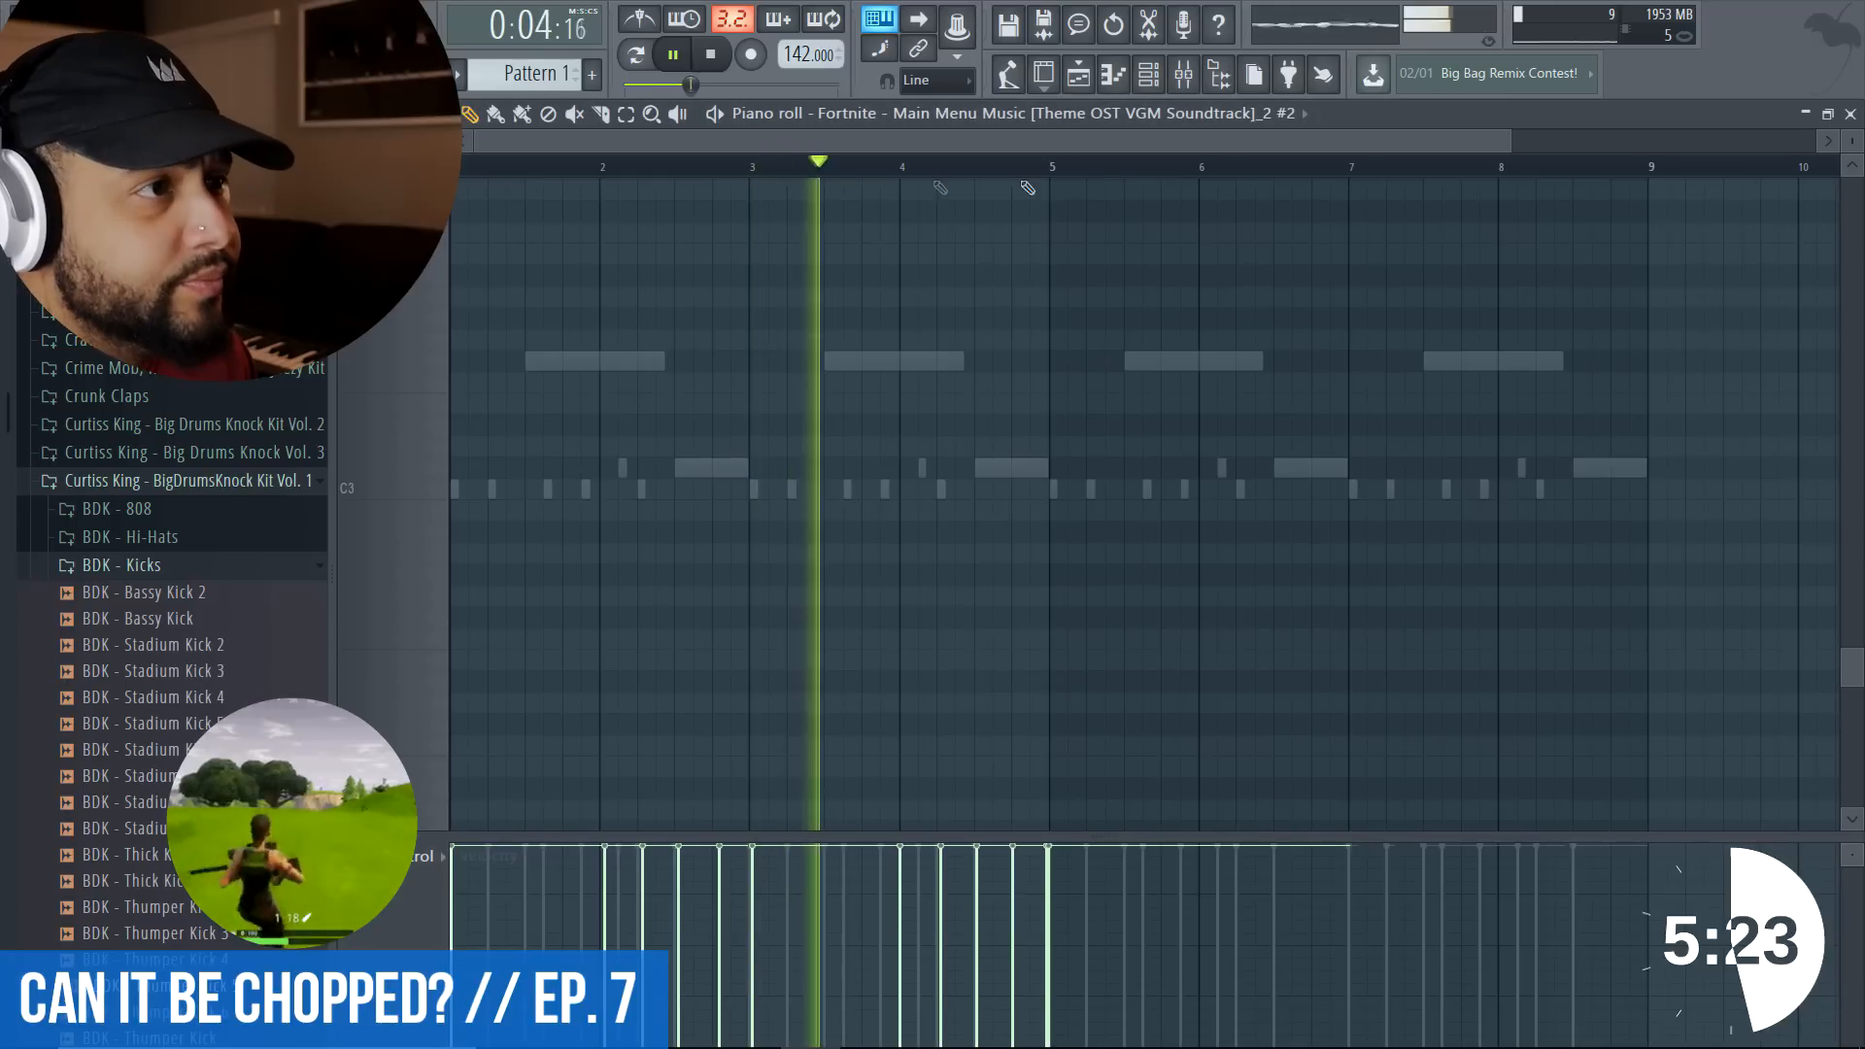
scroll(1166, 257, "down", 2)
scroll(1173, 277, "up", 12)
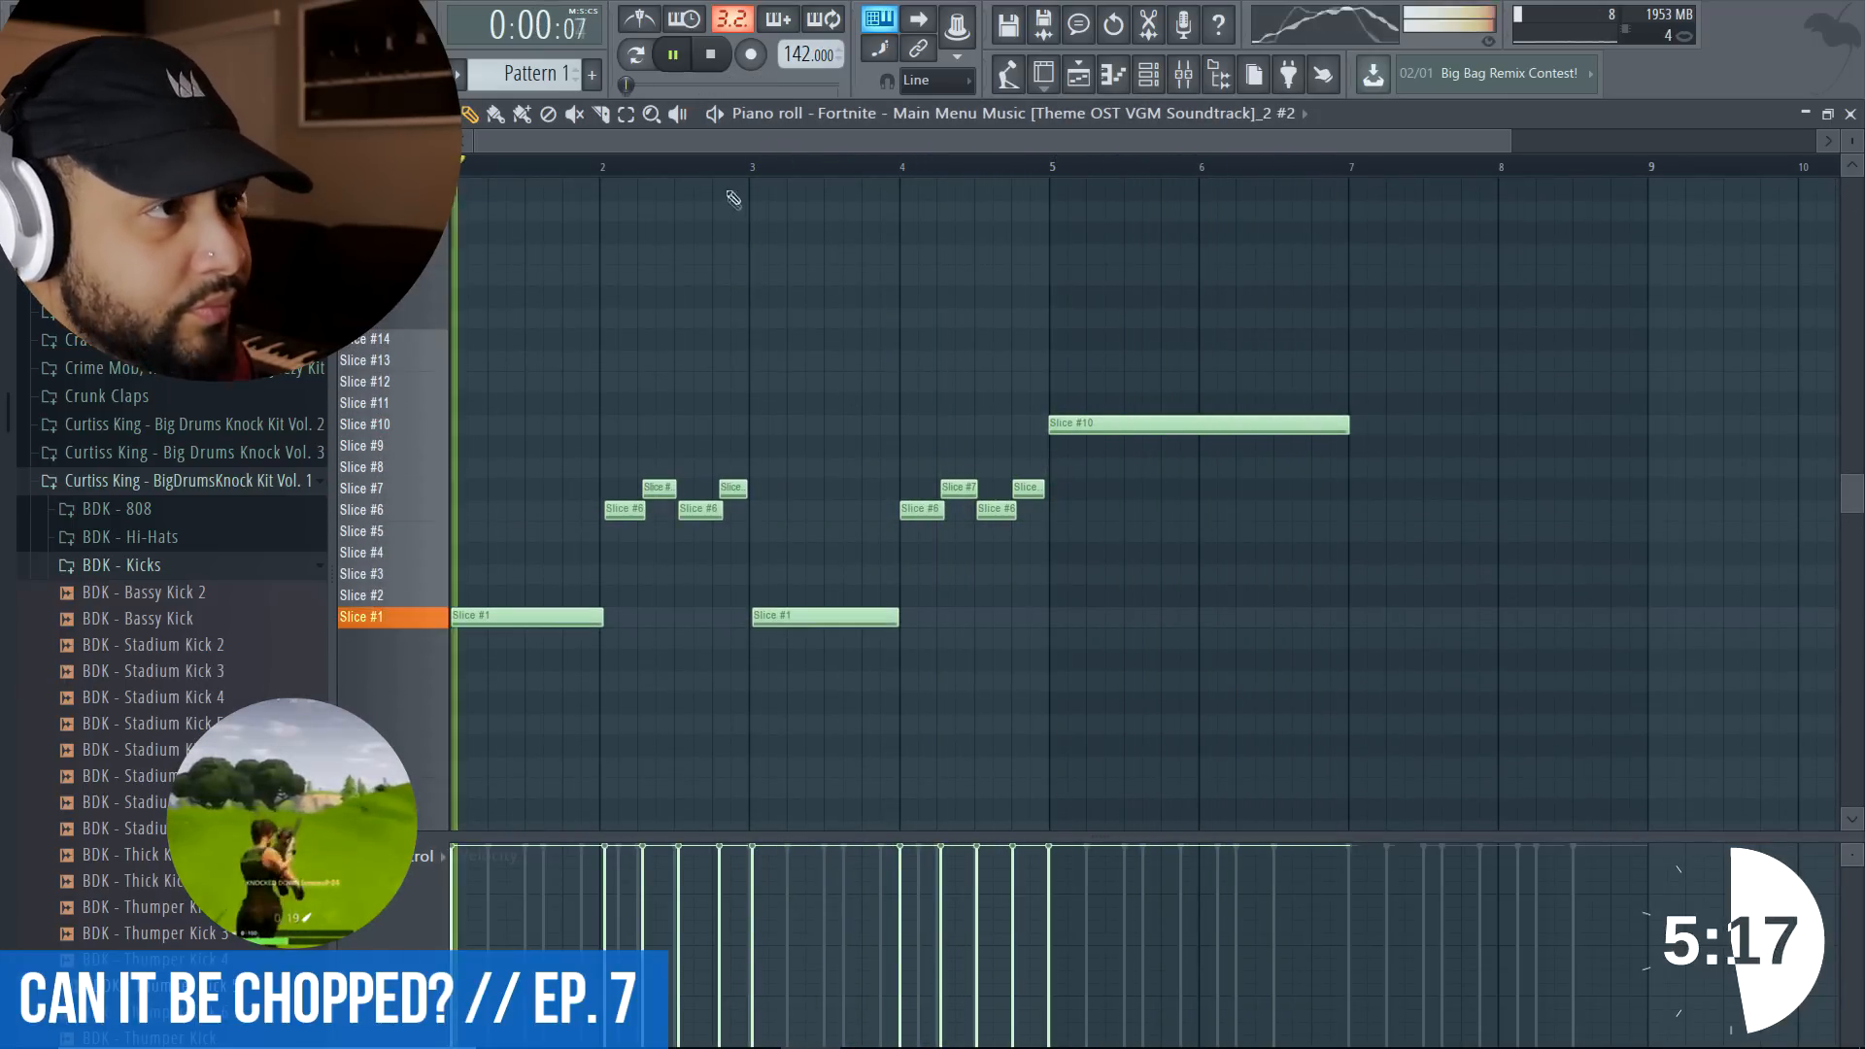
left_click(627, 115)
left_click_drag(1105, 332, 1302, 521)
left_click(470, 115)
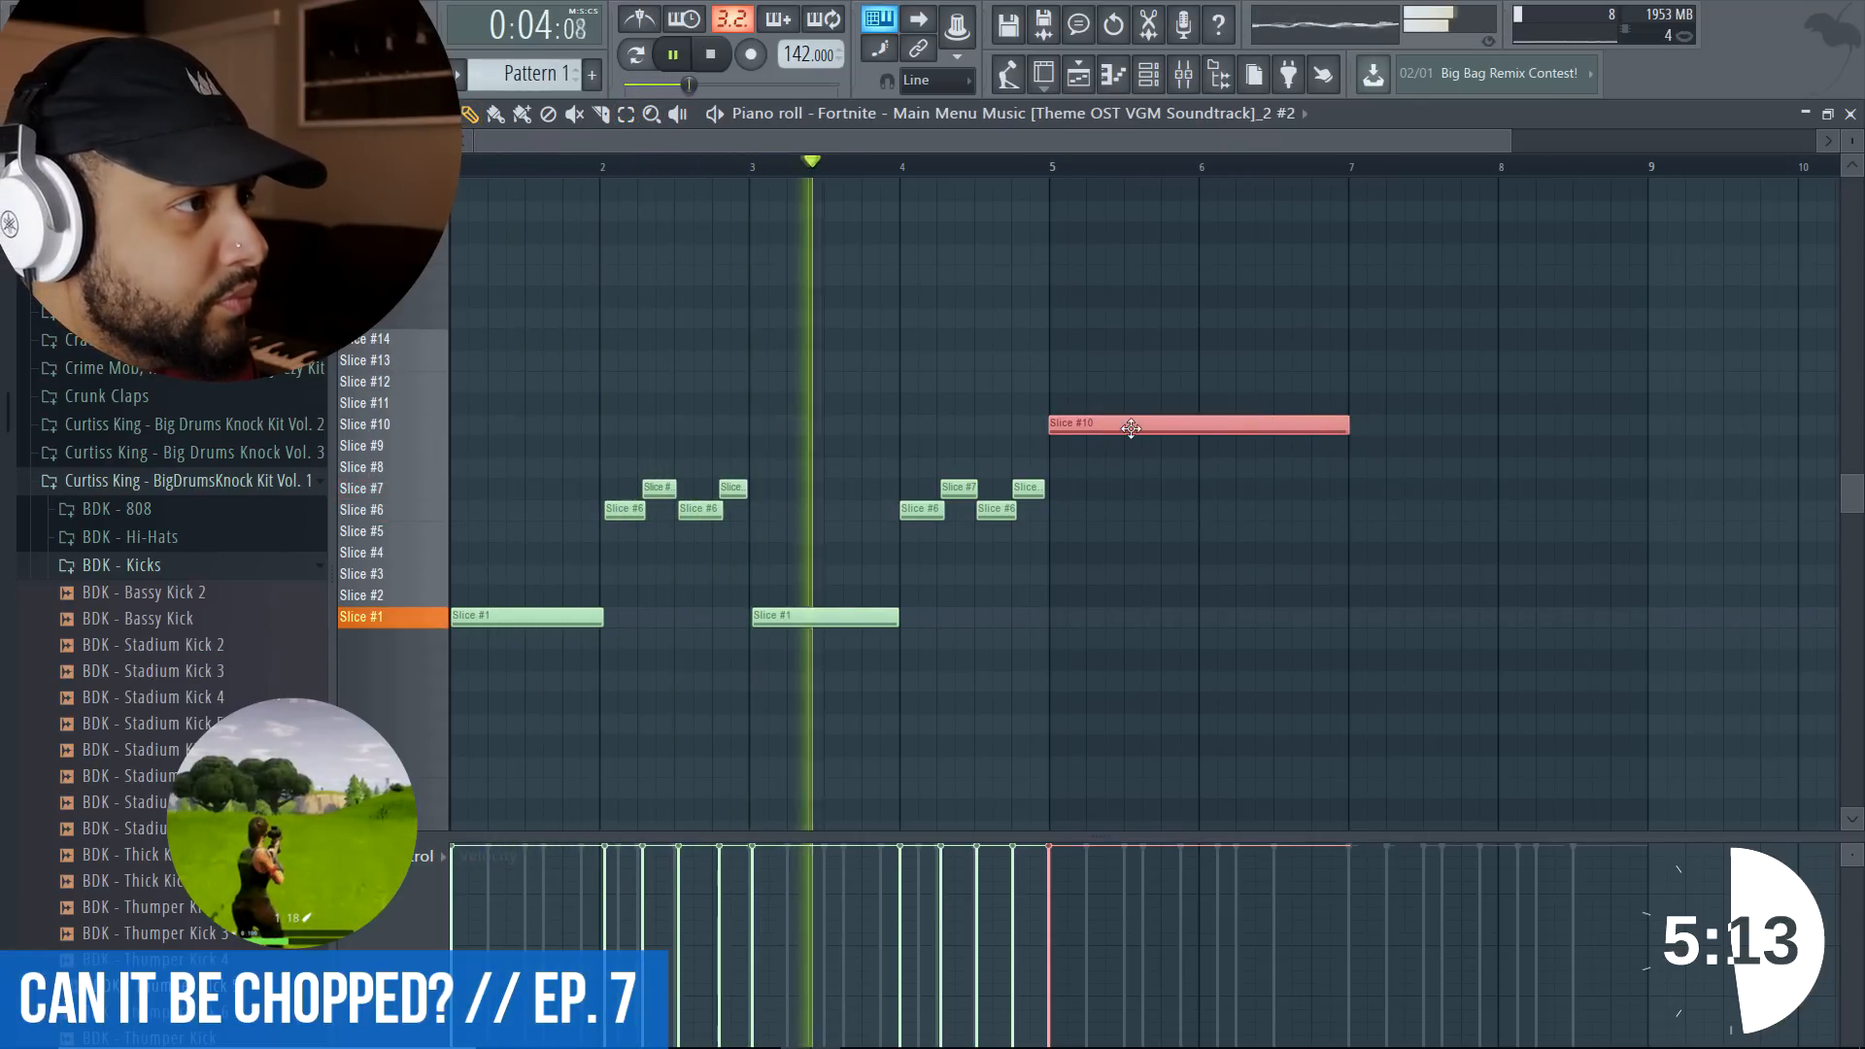
left_click_drag(1190, 424, 1432, 417)
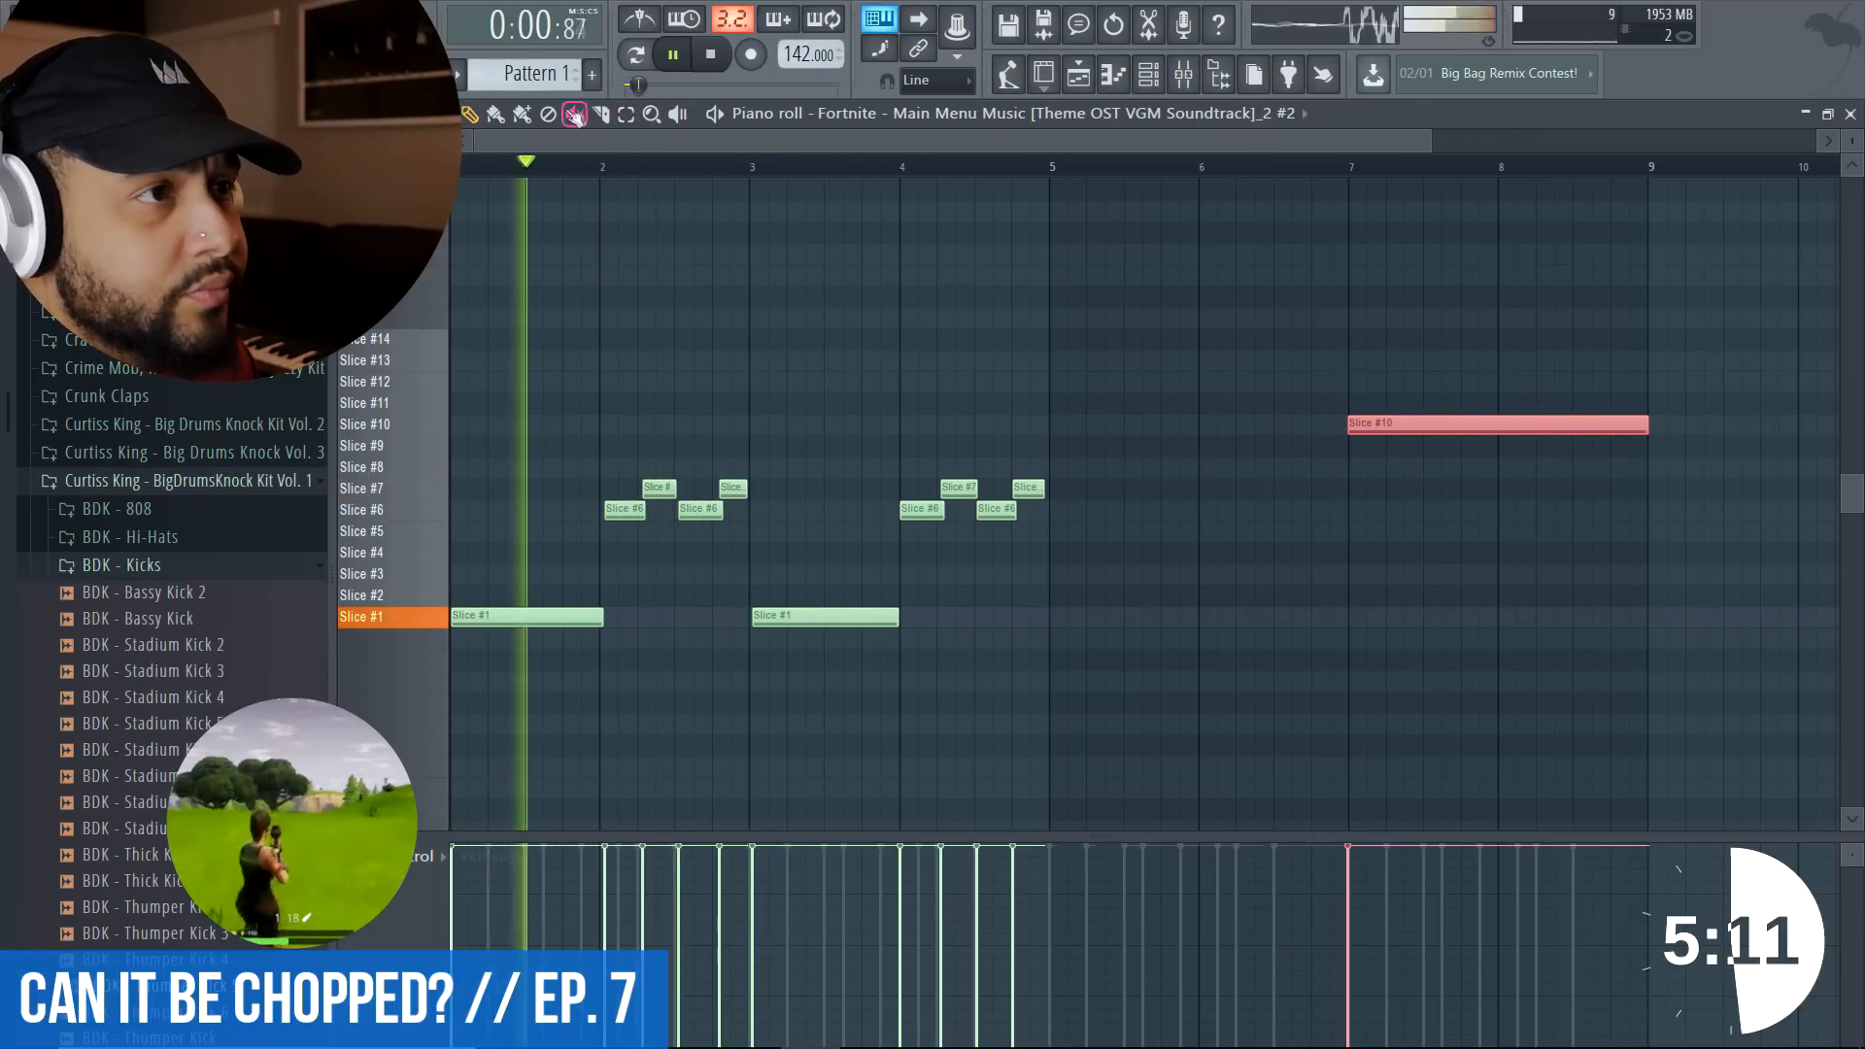
- Copy the Slice #1, #6 and #7 phrase from bars 3–4 into bars 5–6 and quantize the copied notes
left_click_drag(1073, 308, 1074, 625)
key("ctrl+q")
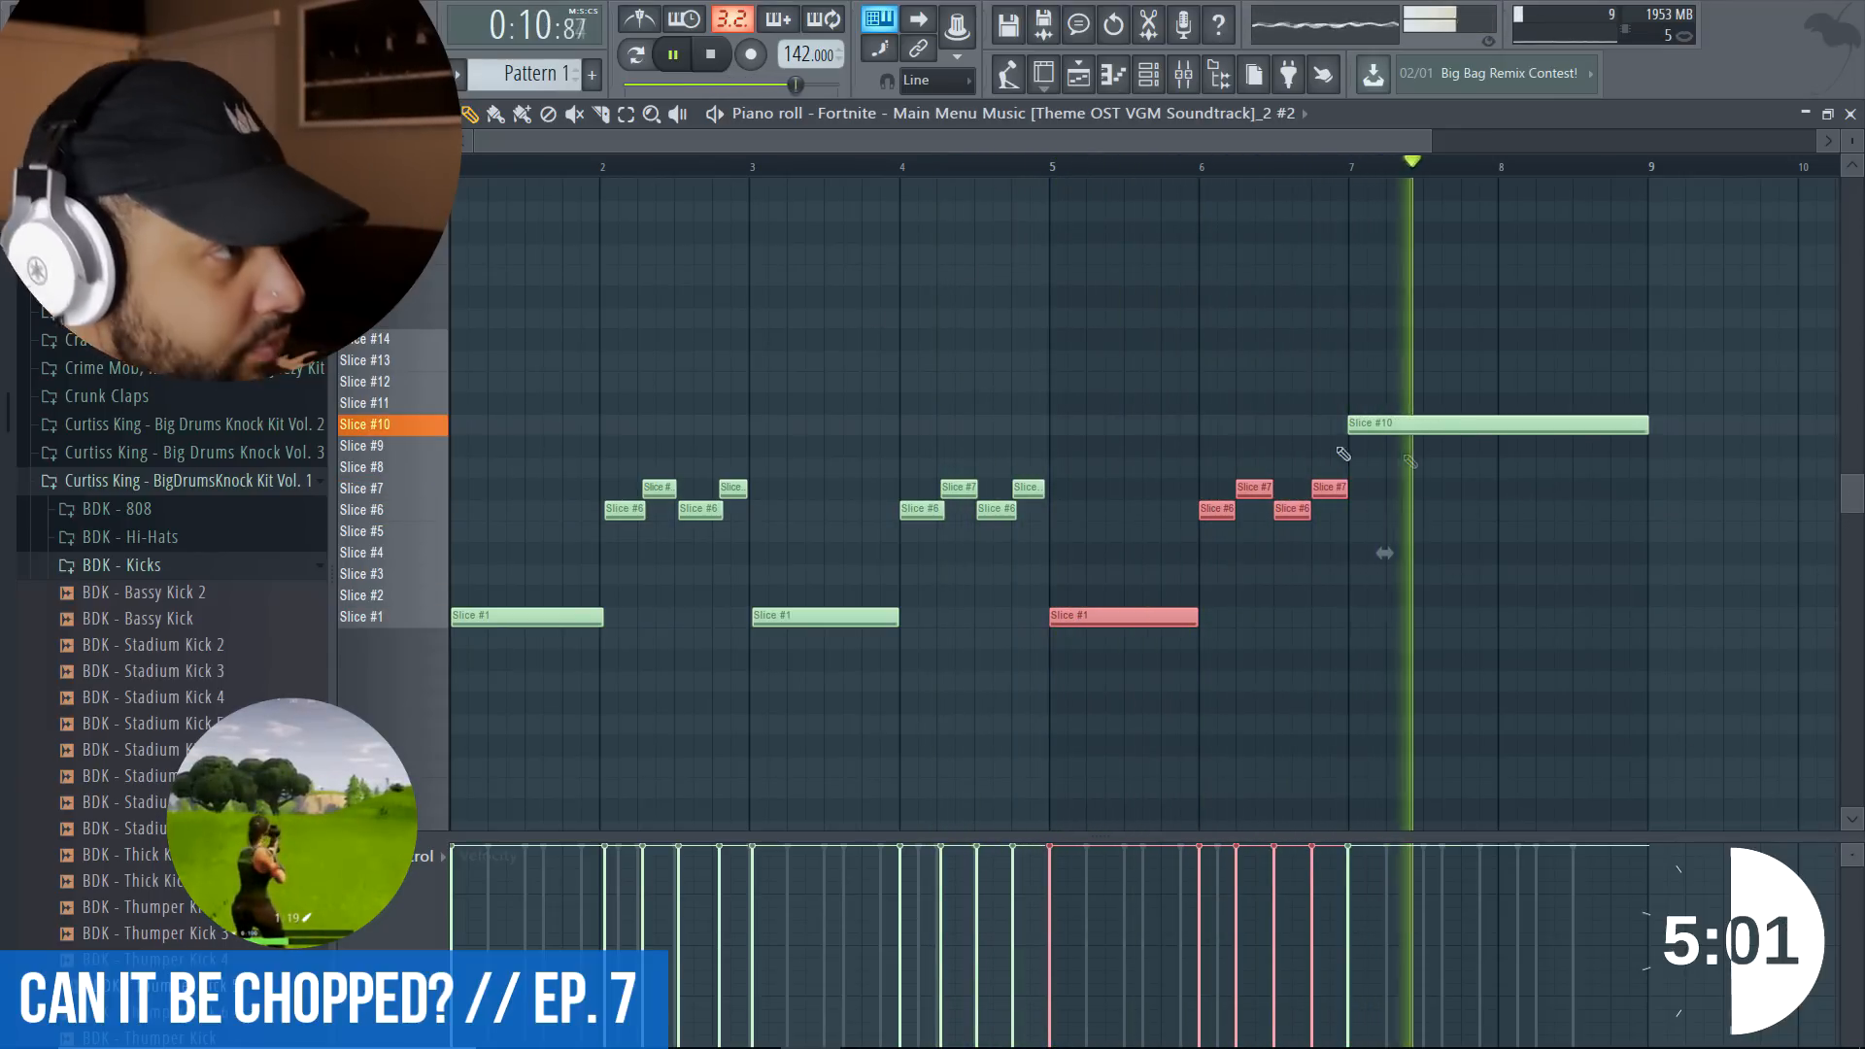
key("Escape")
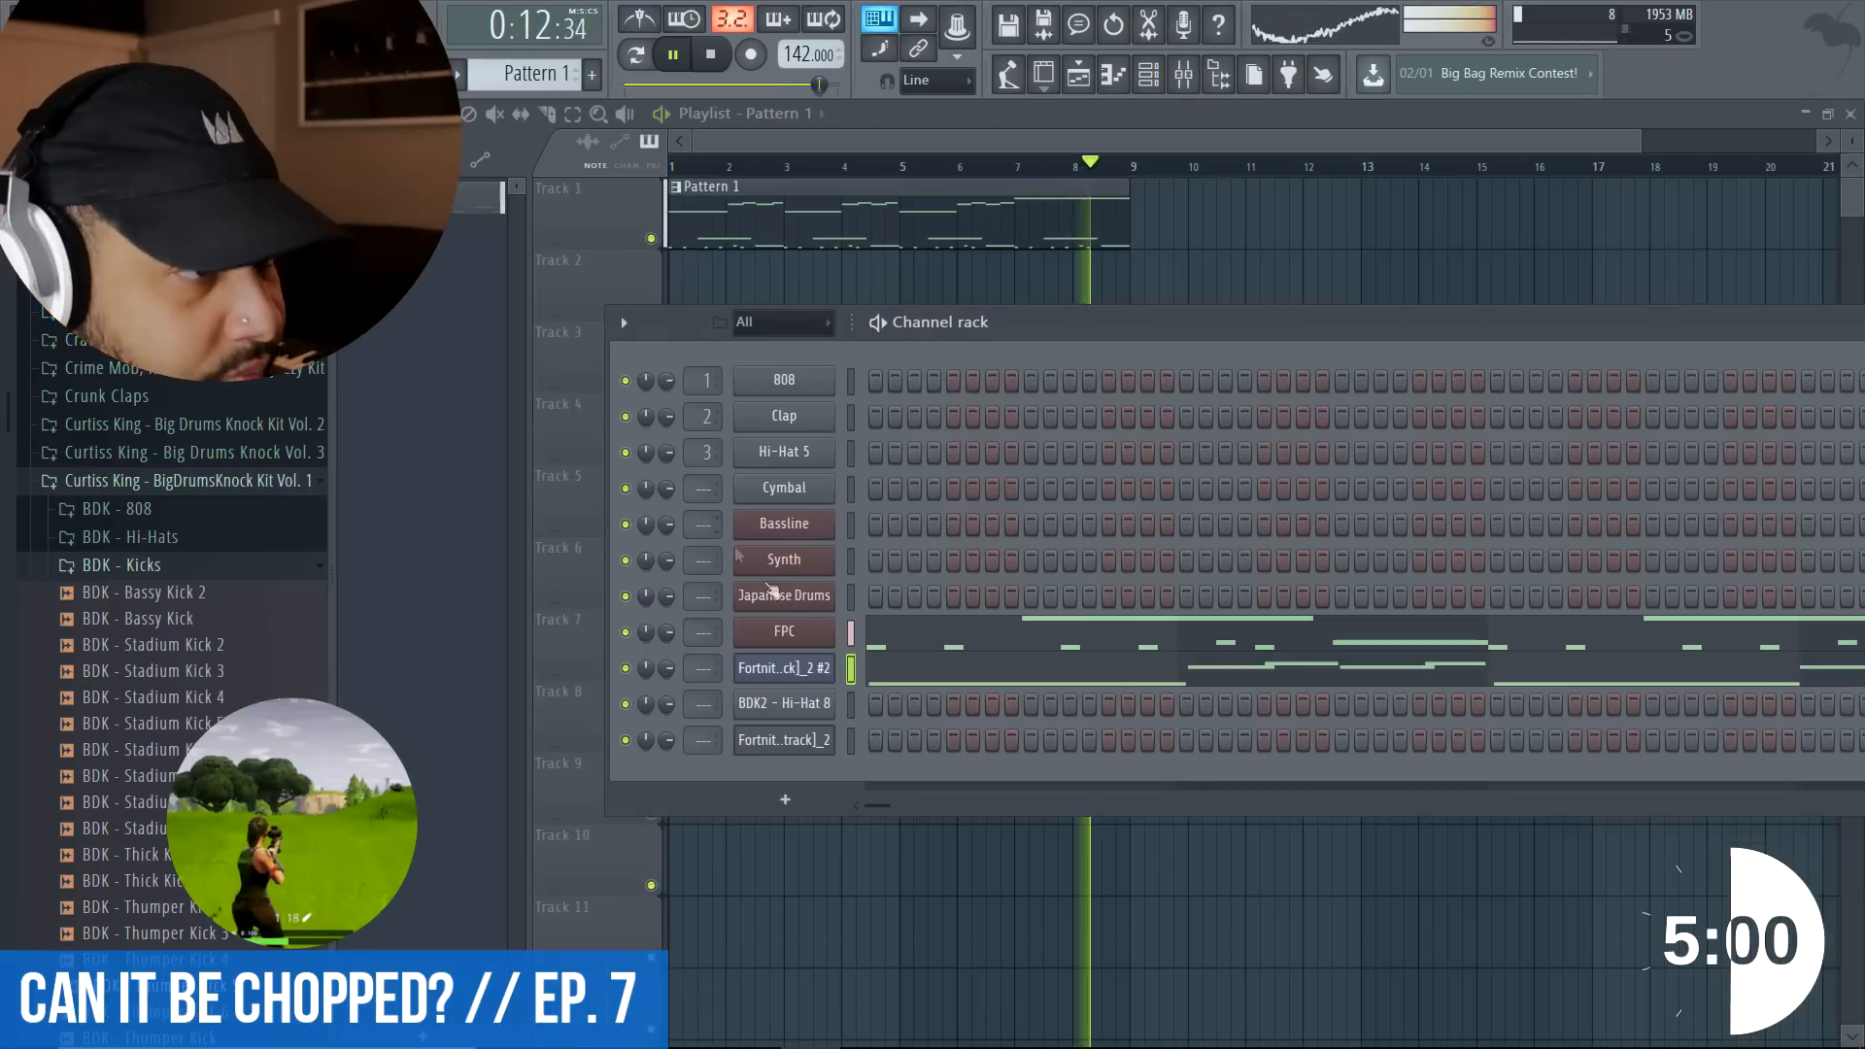
- Review the Fruity Slicer settings and the FPC Snare 16 and BDK - Live Snare pads during playback
left_click(772, 669)
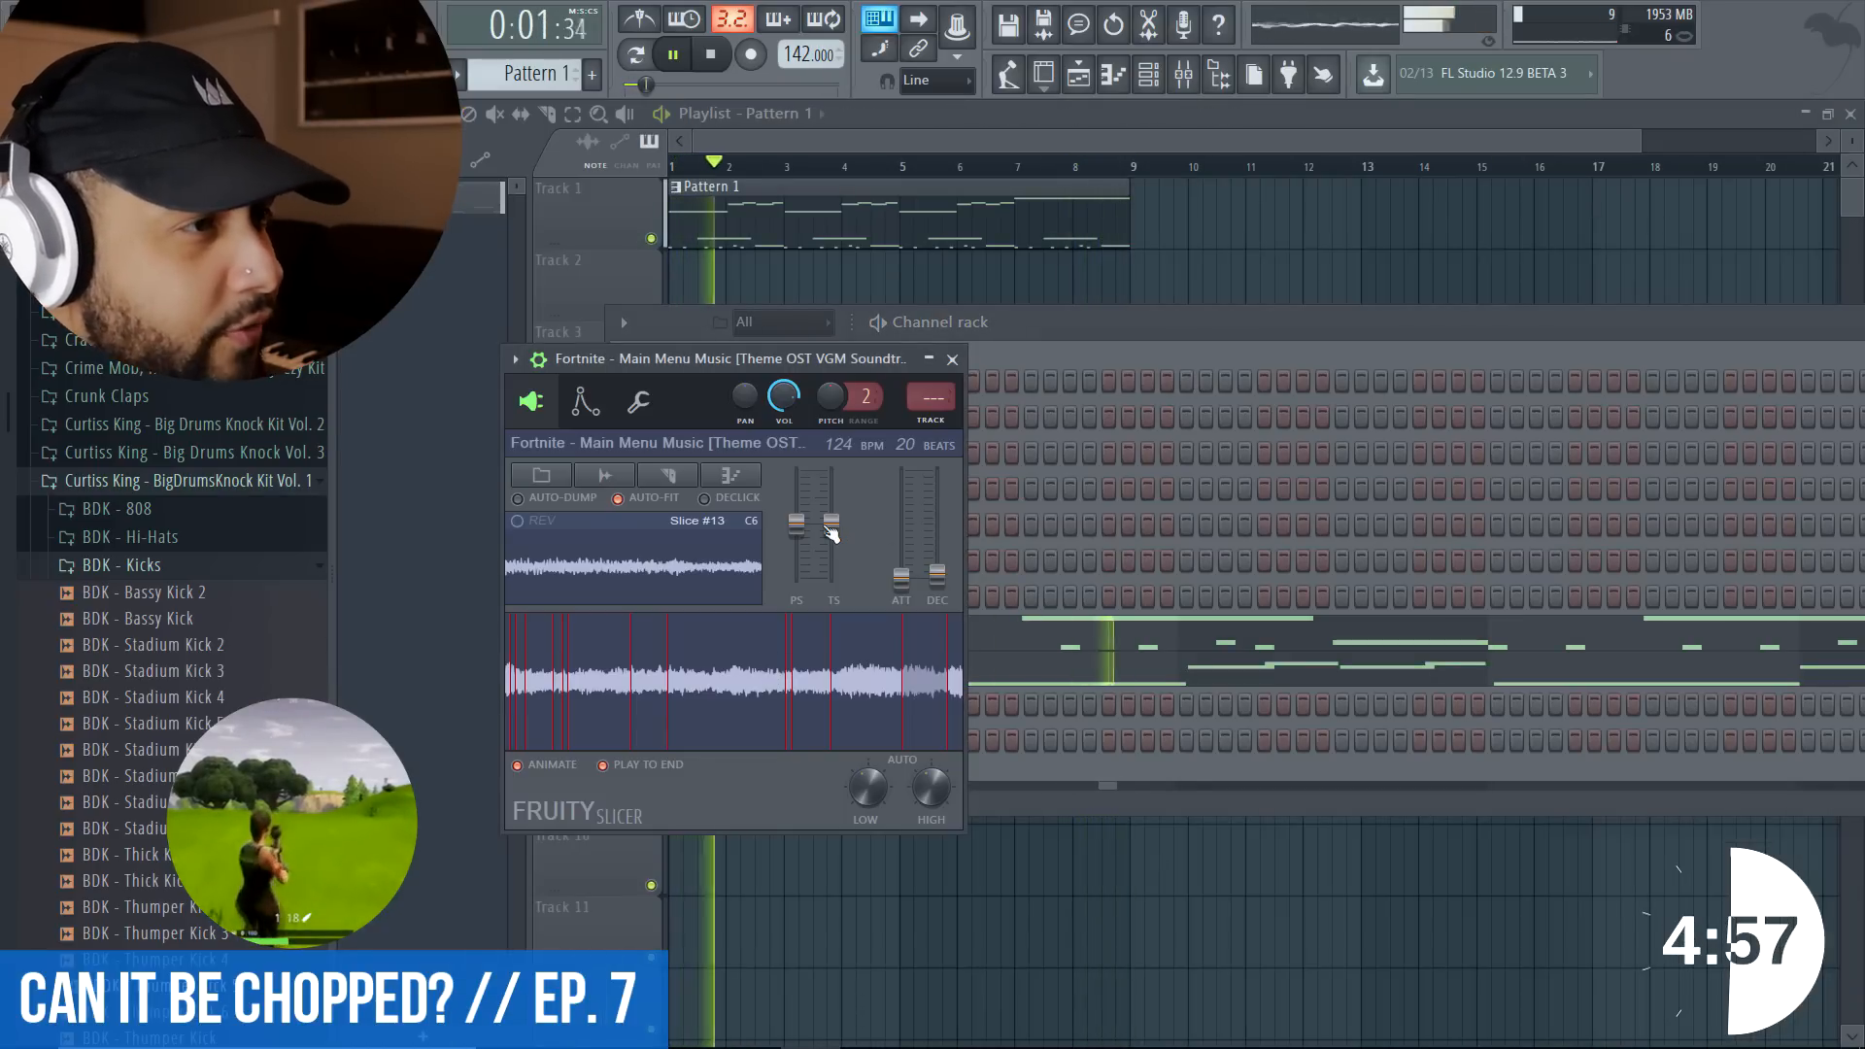
key("space")
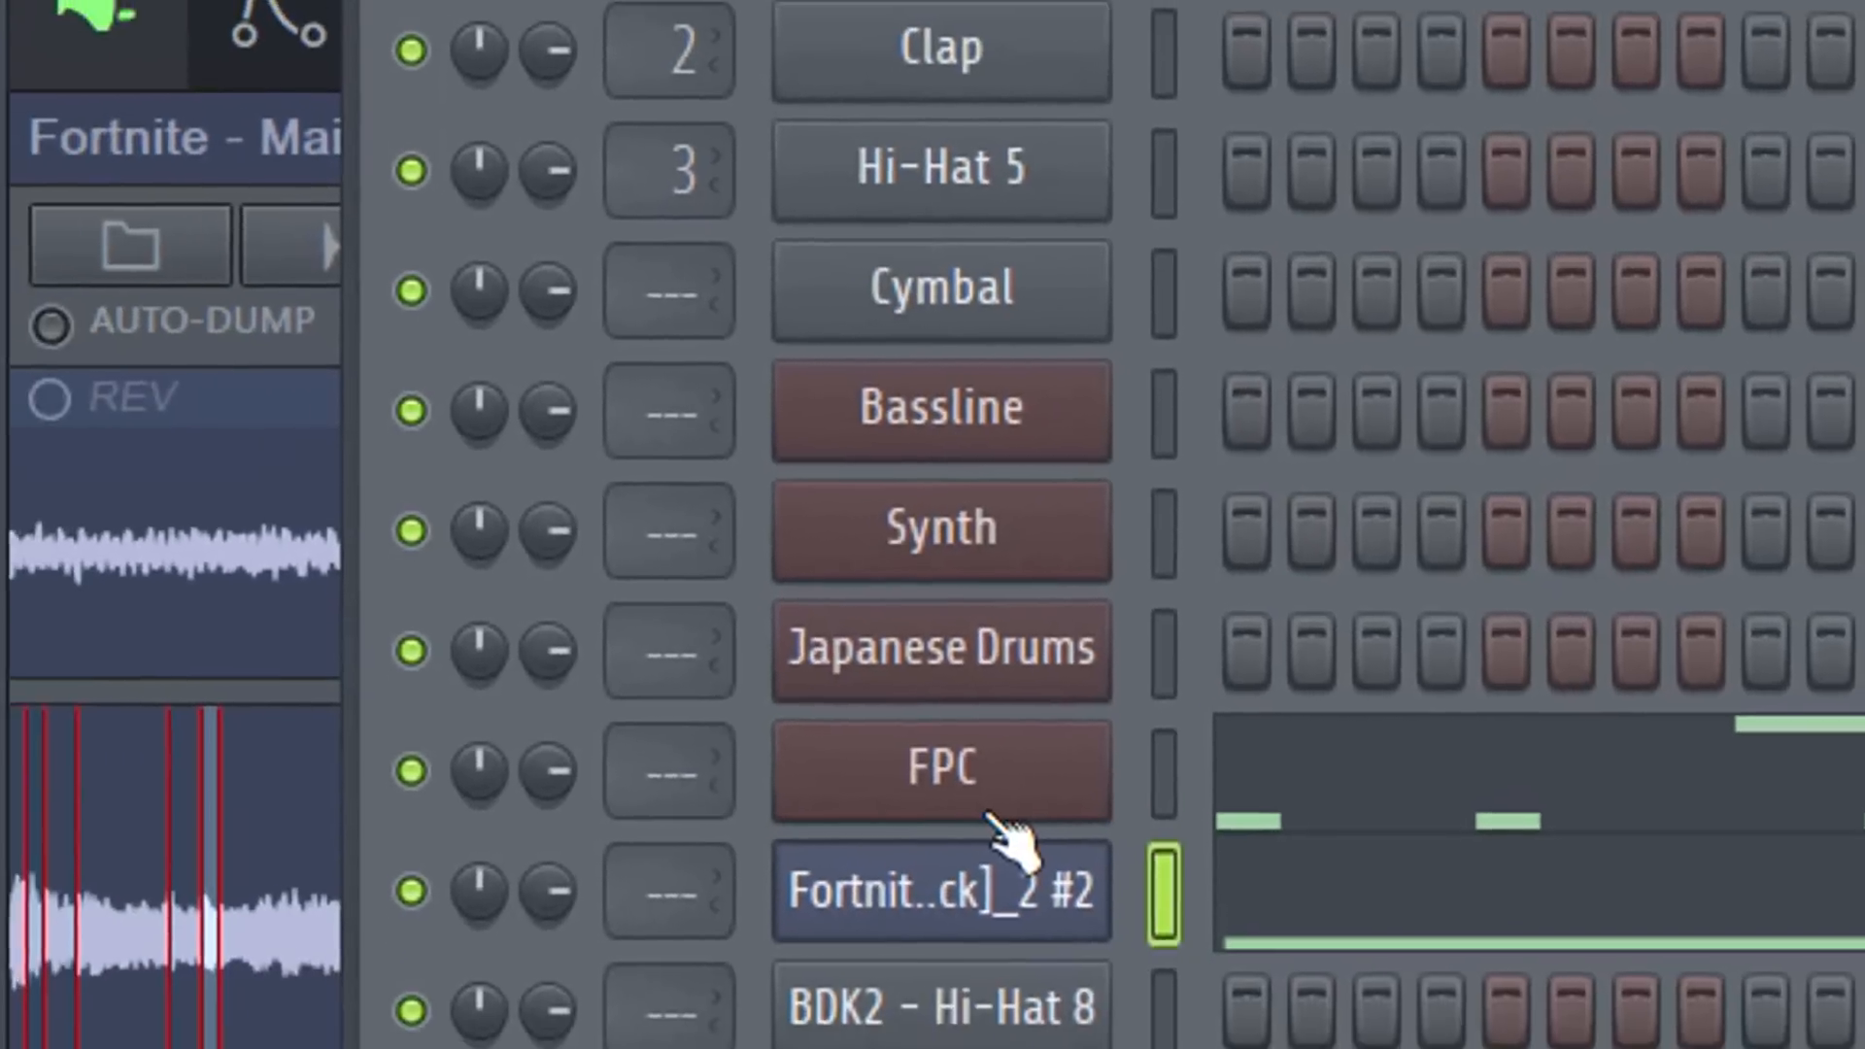
left_click(855, 828)
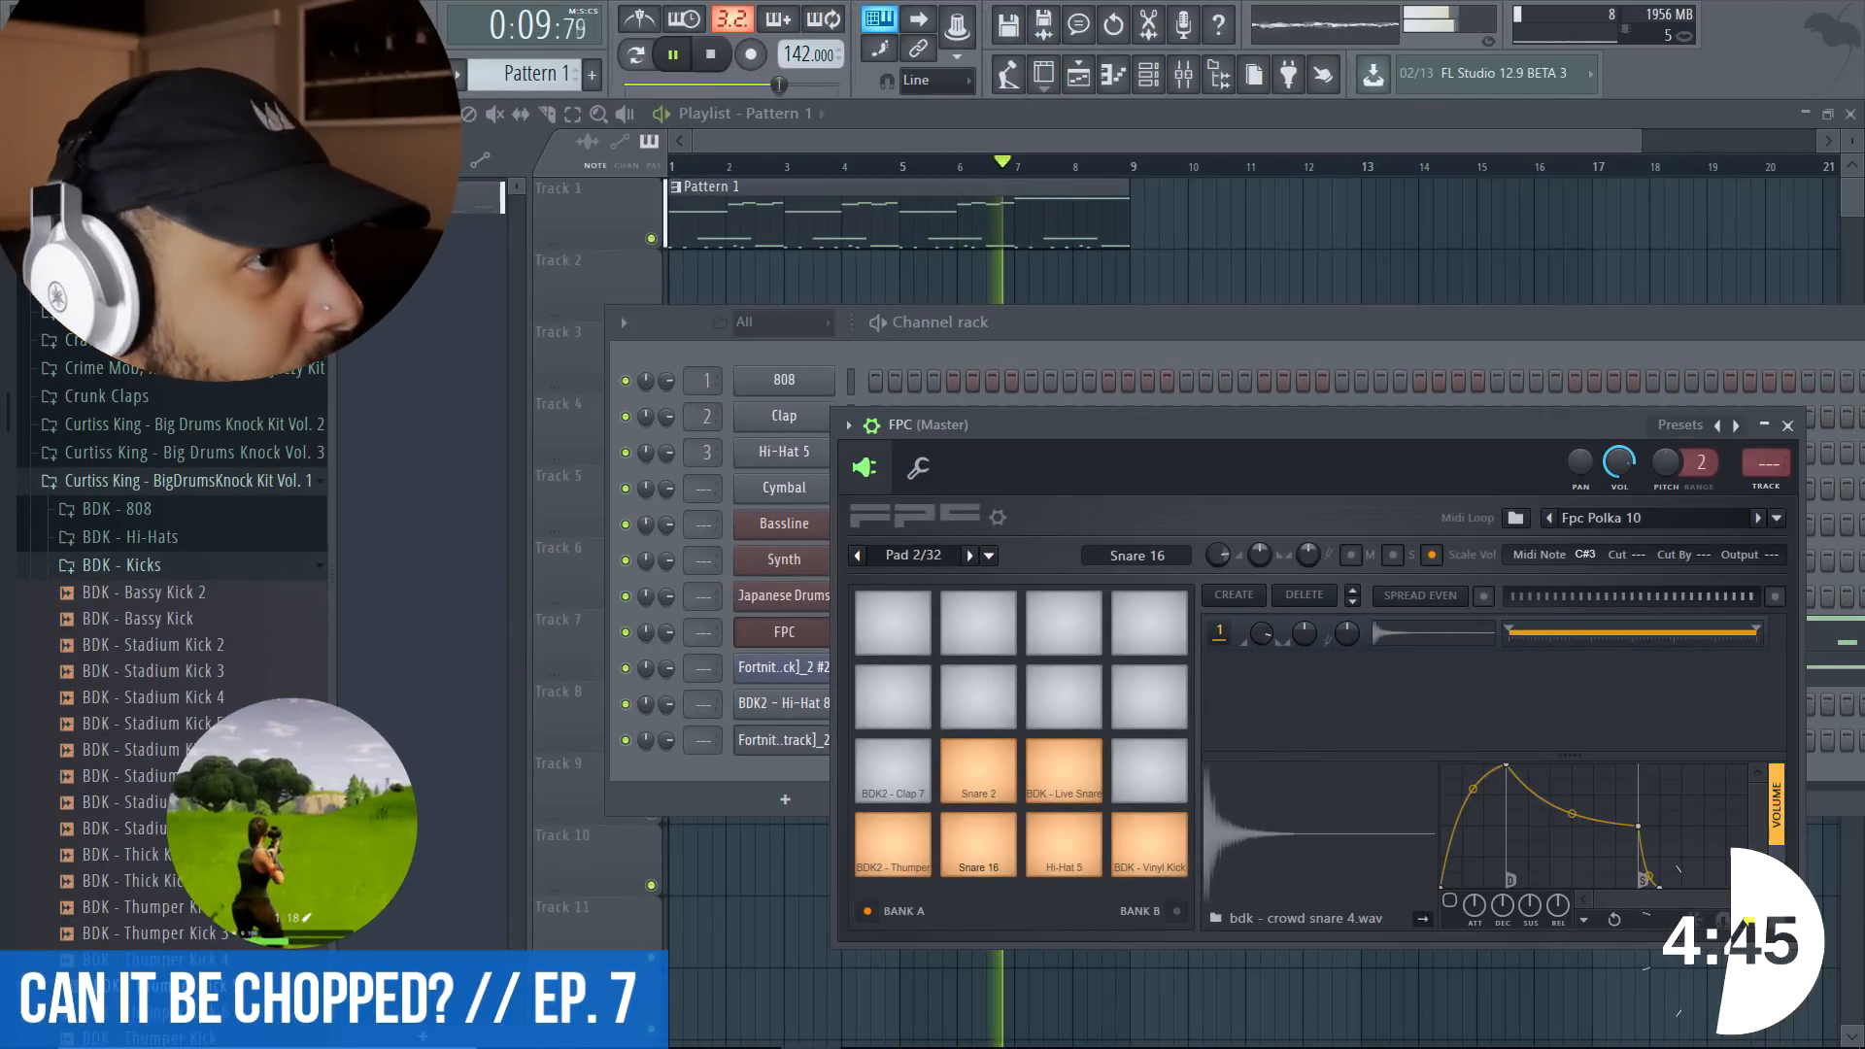
left_click(1086, 777)
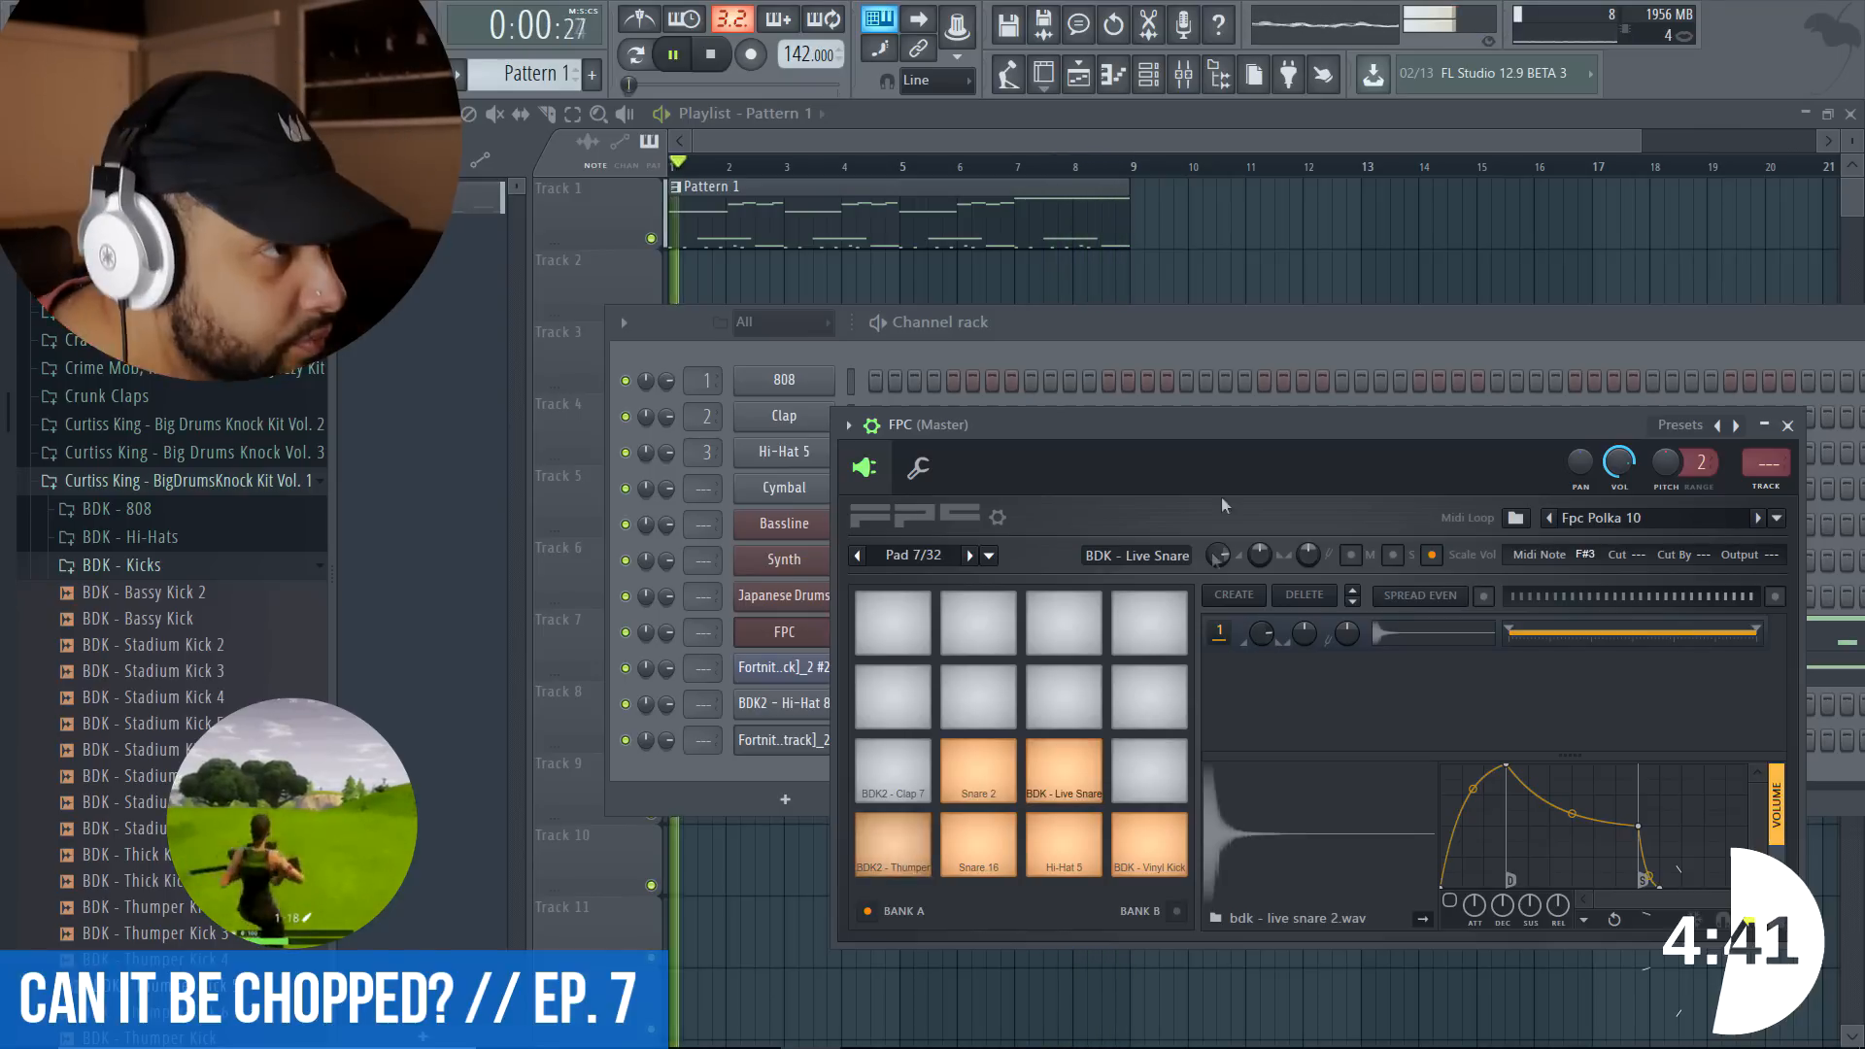
left_click(1246, 332)
- Open the BDK2 - Hi-Hat 8 piano roll and place C5 notes on beats 1–3 of bar 1 and beats 1 and 3 of bar 2
right_click(834, 702)
left_click(874, 708)
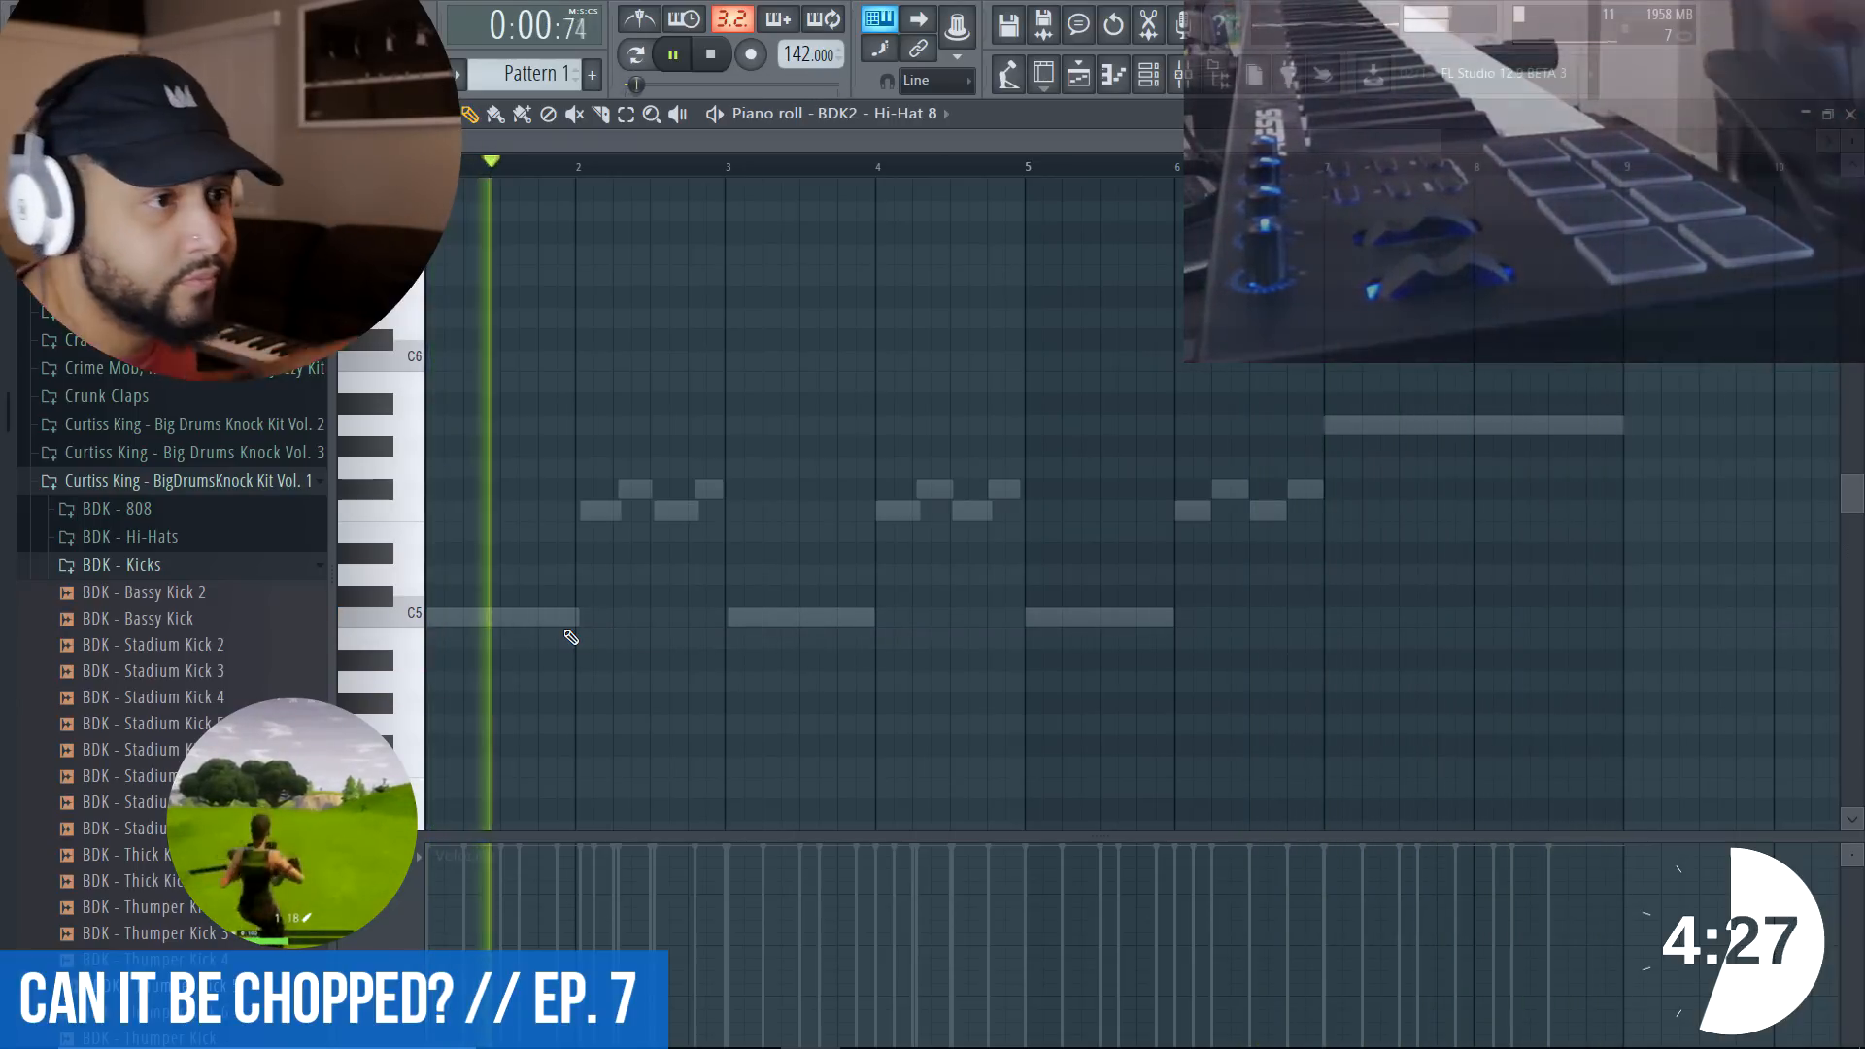
left_click(437, 575)
key("space")
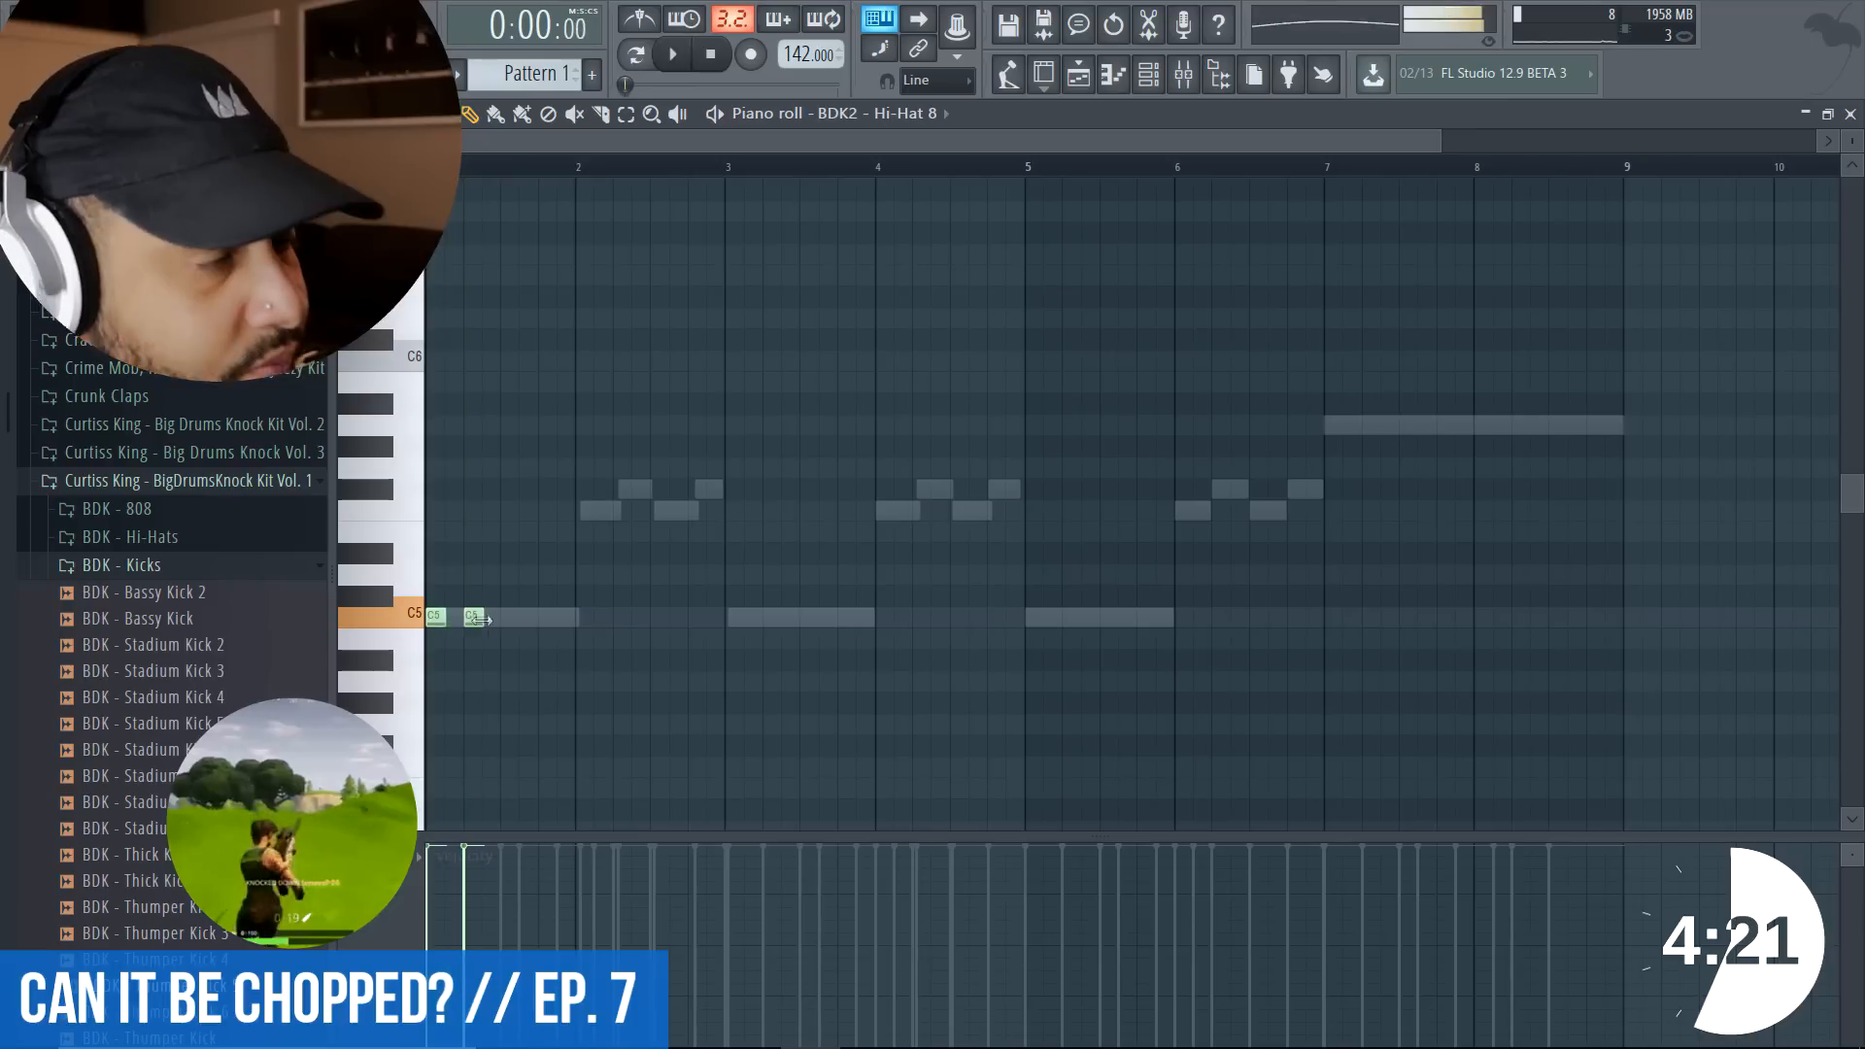
left_click(511, 622)
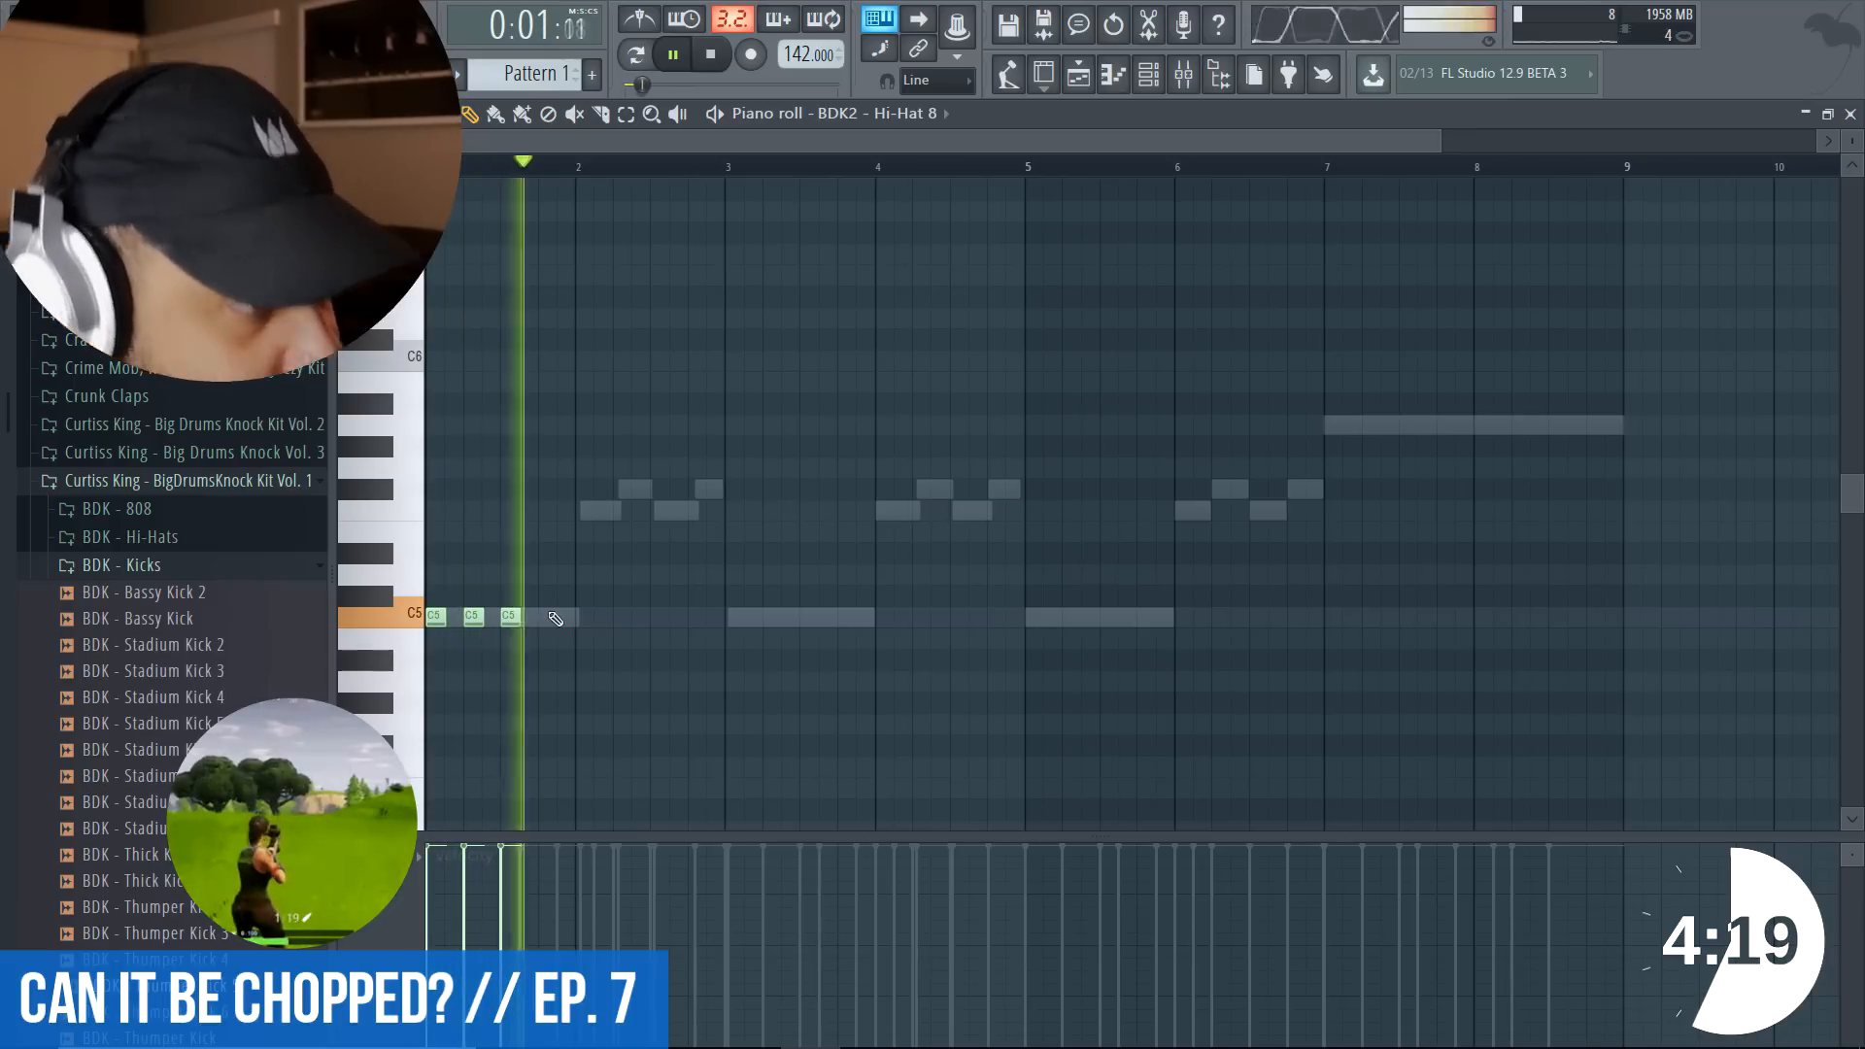
key("space")
left_click(585, 618)
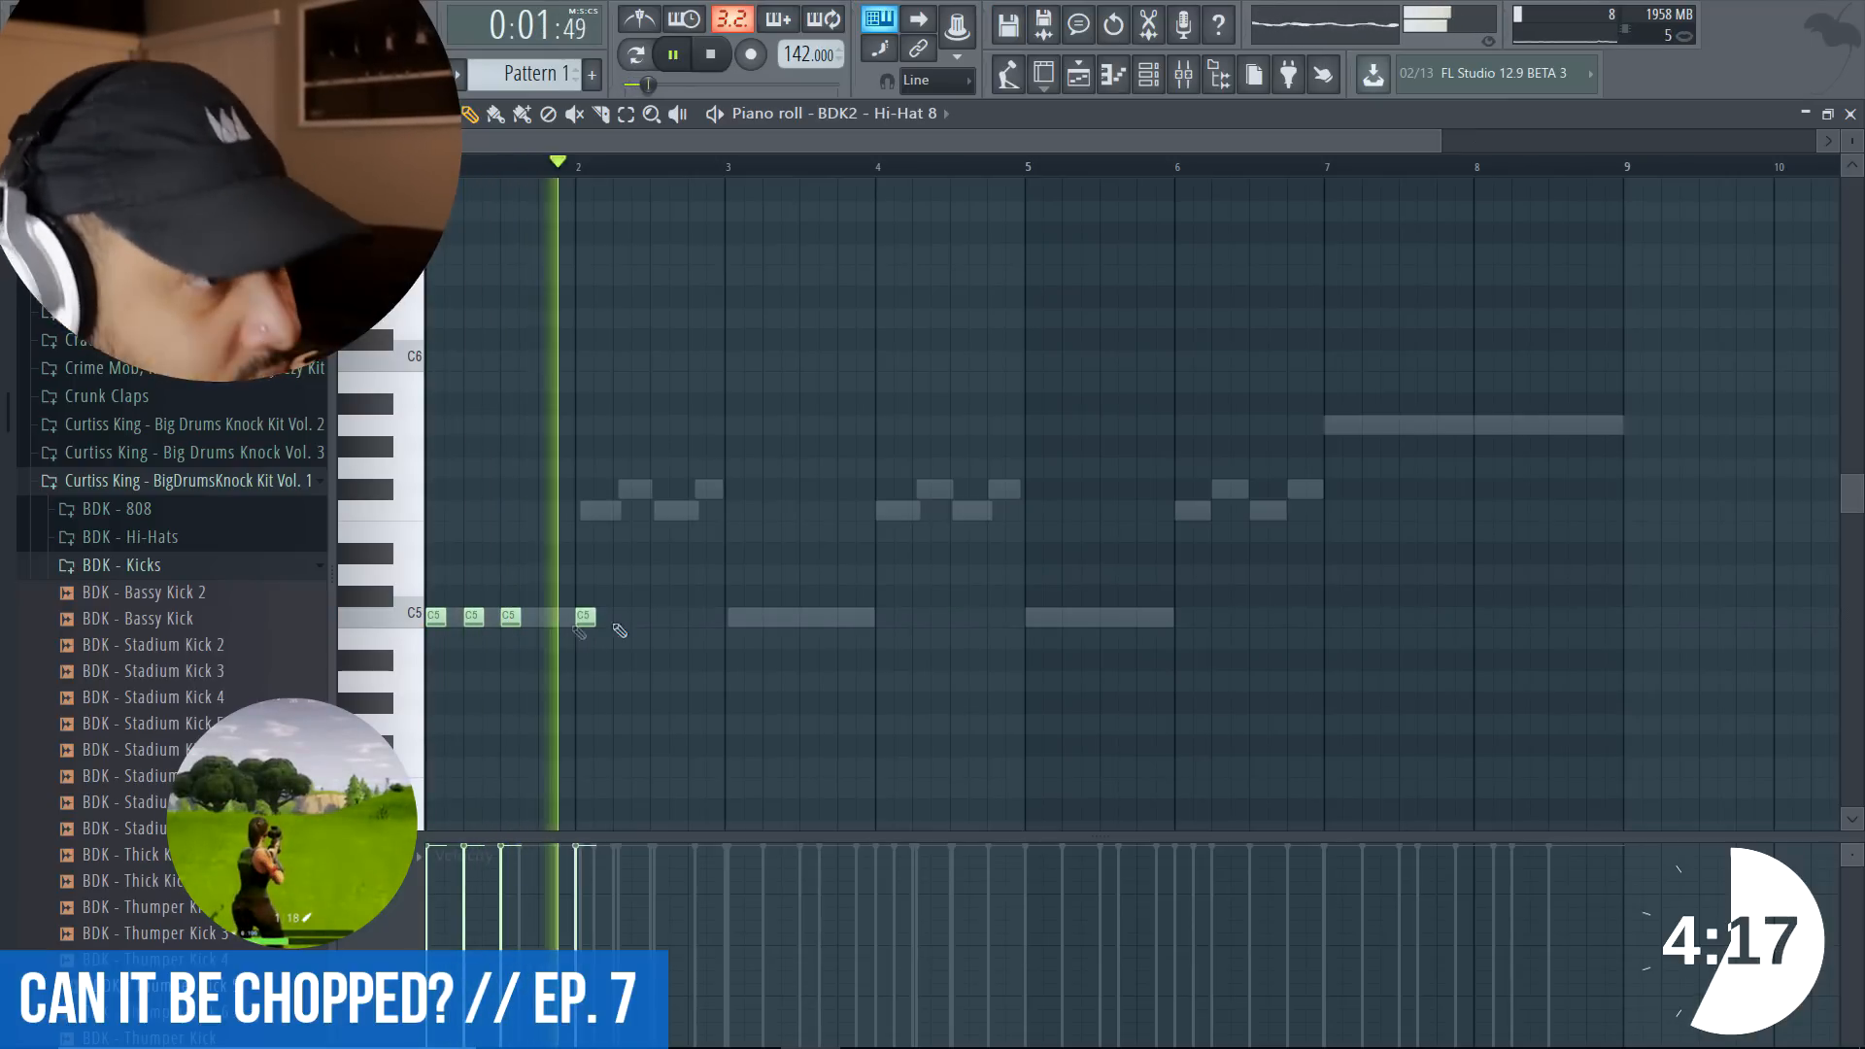
left_click(659, 618)
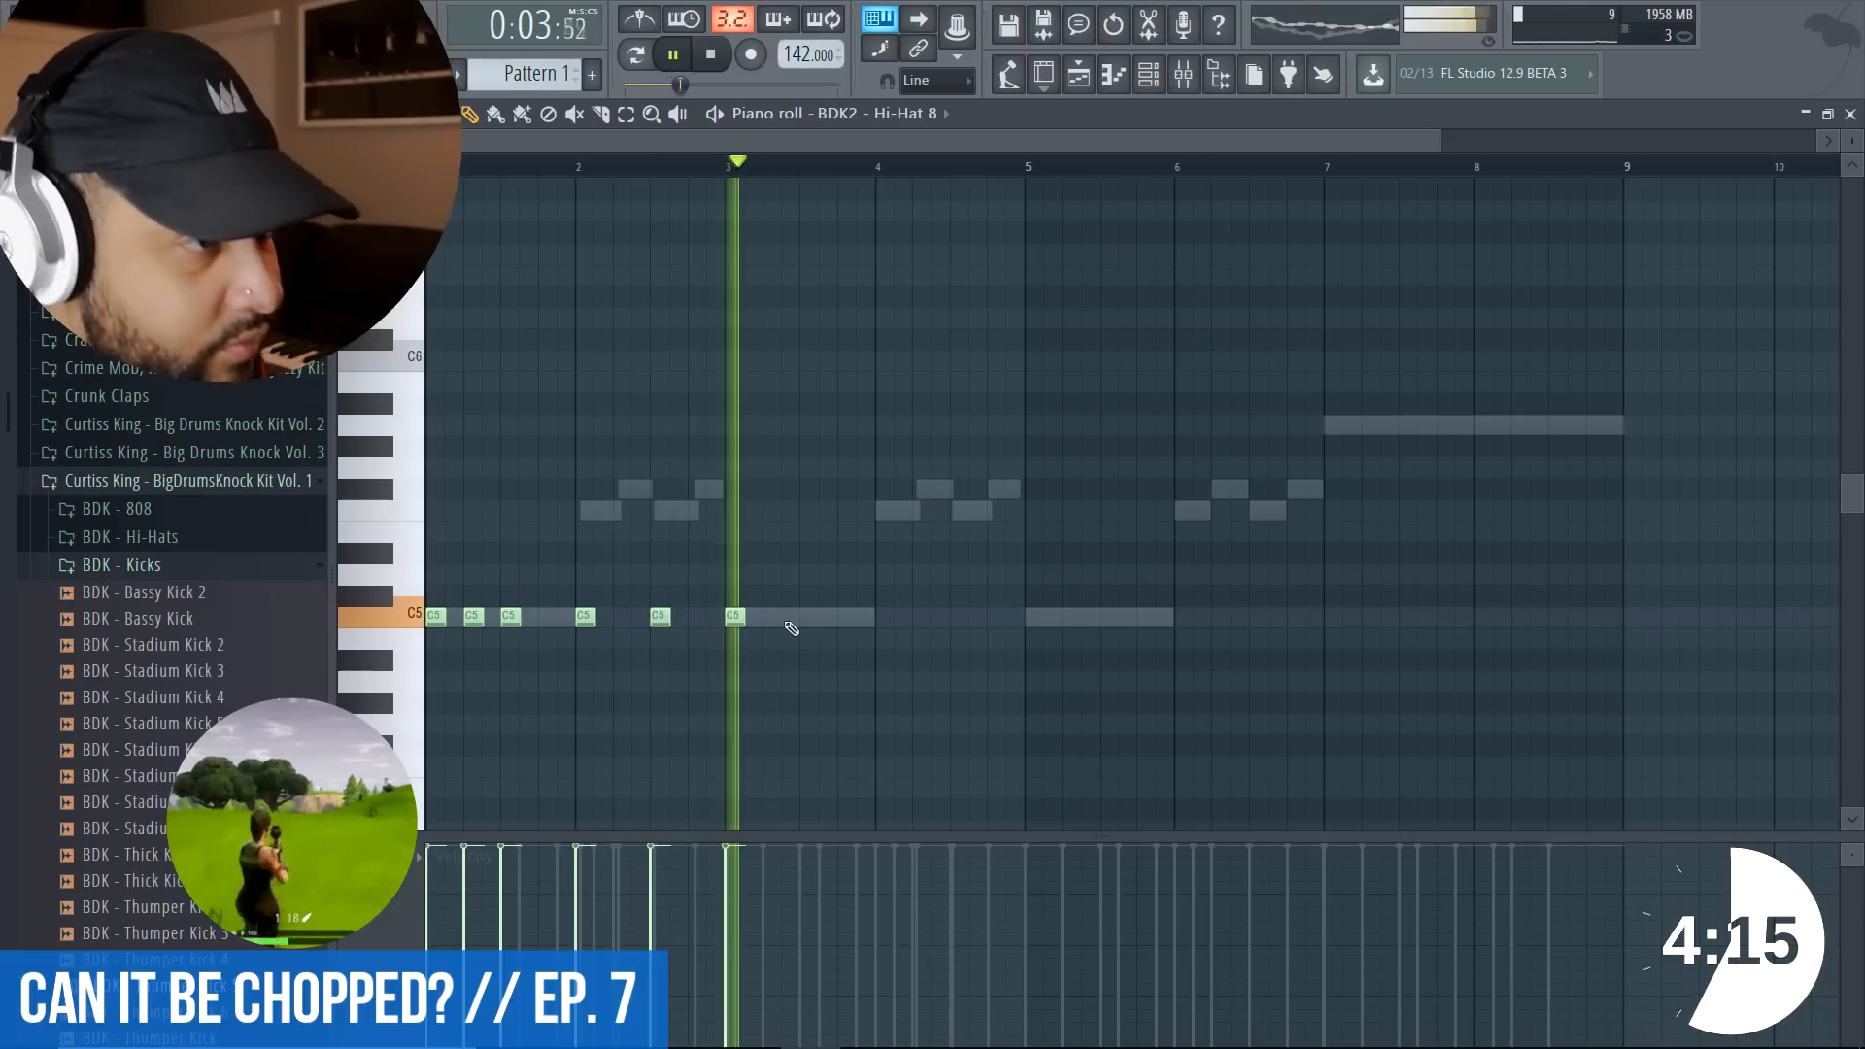
- Add a C5 hi-hat note on beat 4 of bar 1 and play the pattern back
key("space")
key("space")
key("space")
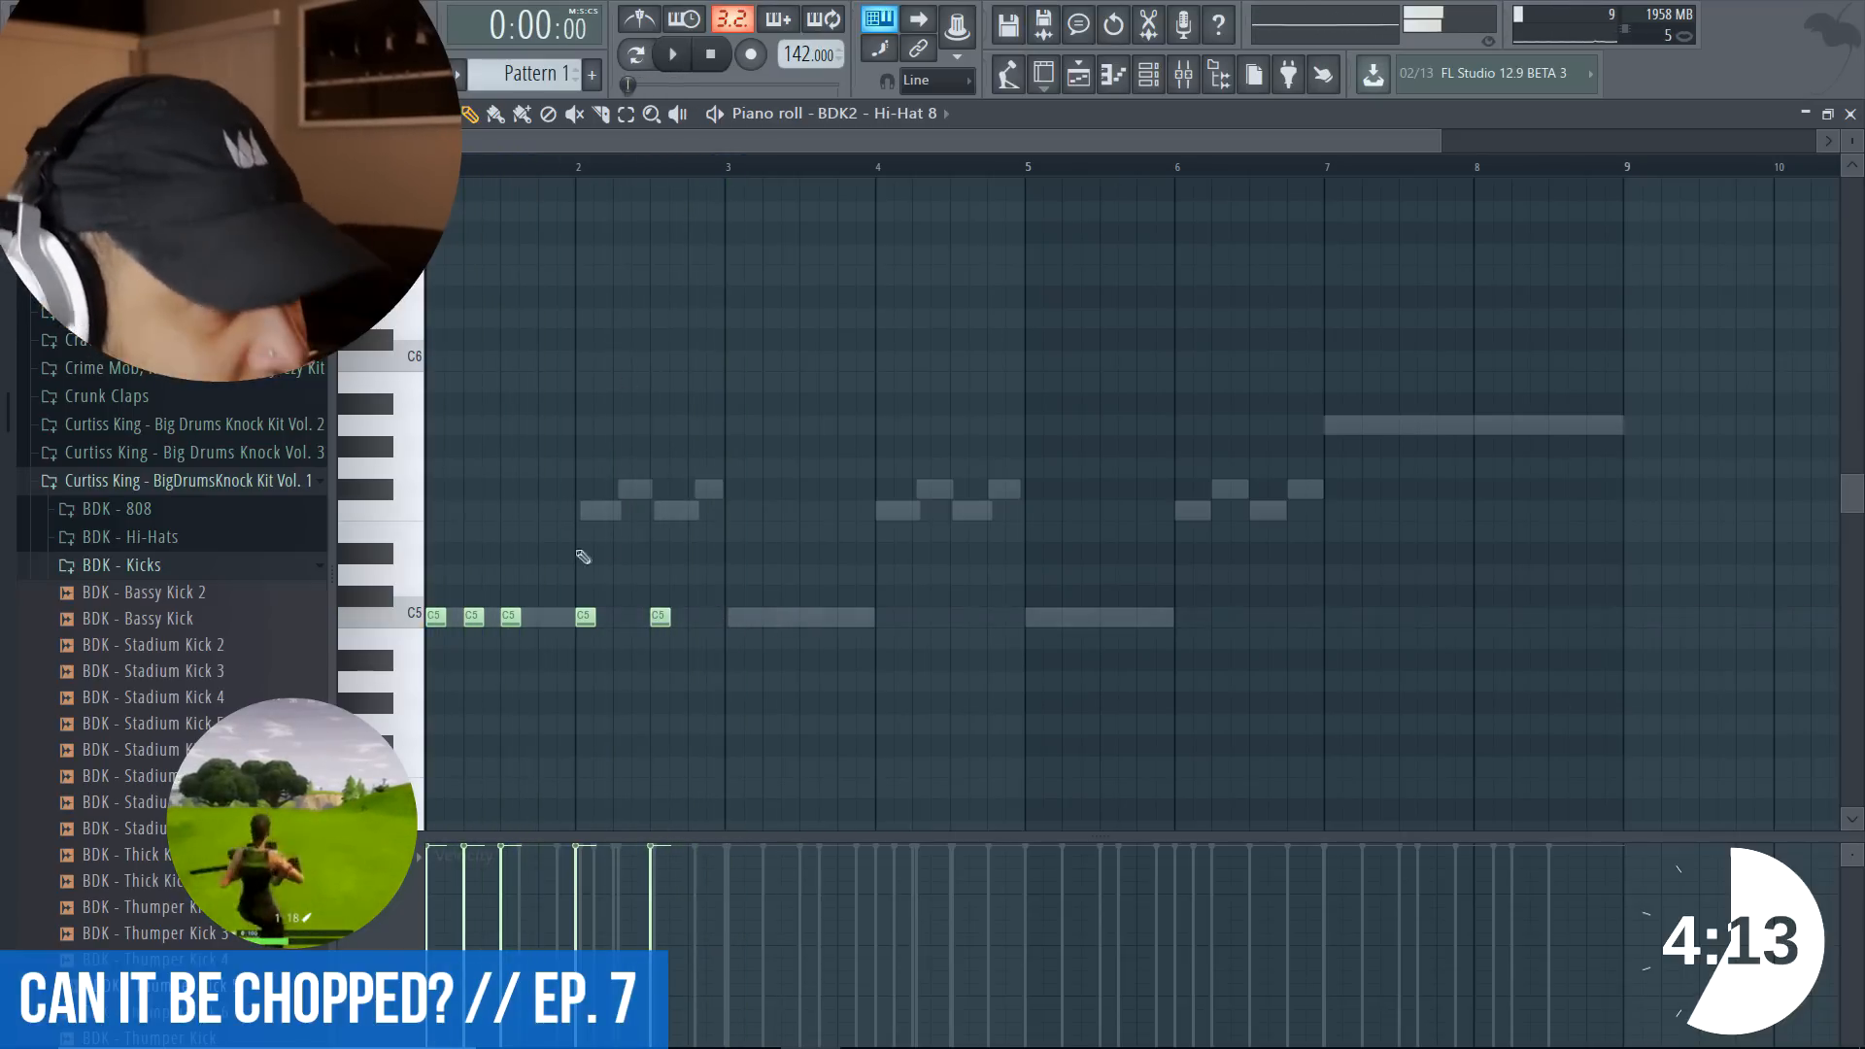
left_click(547, 615)
key("space")
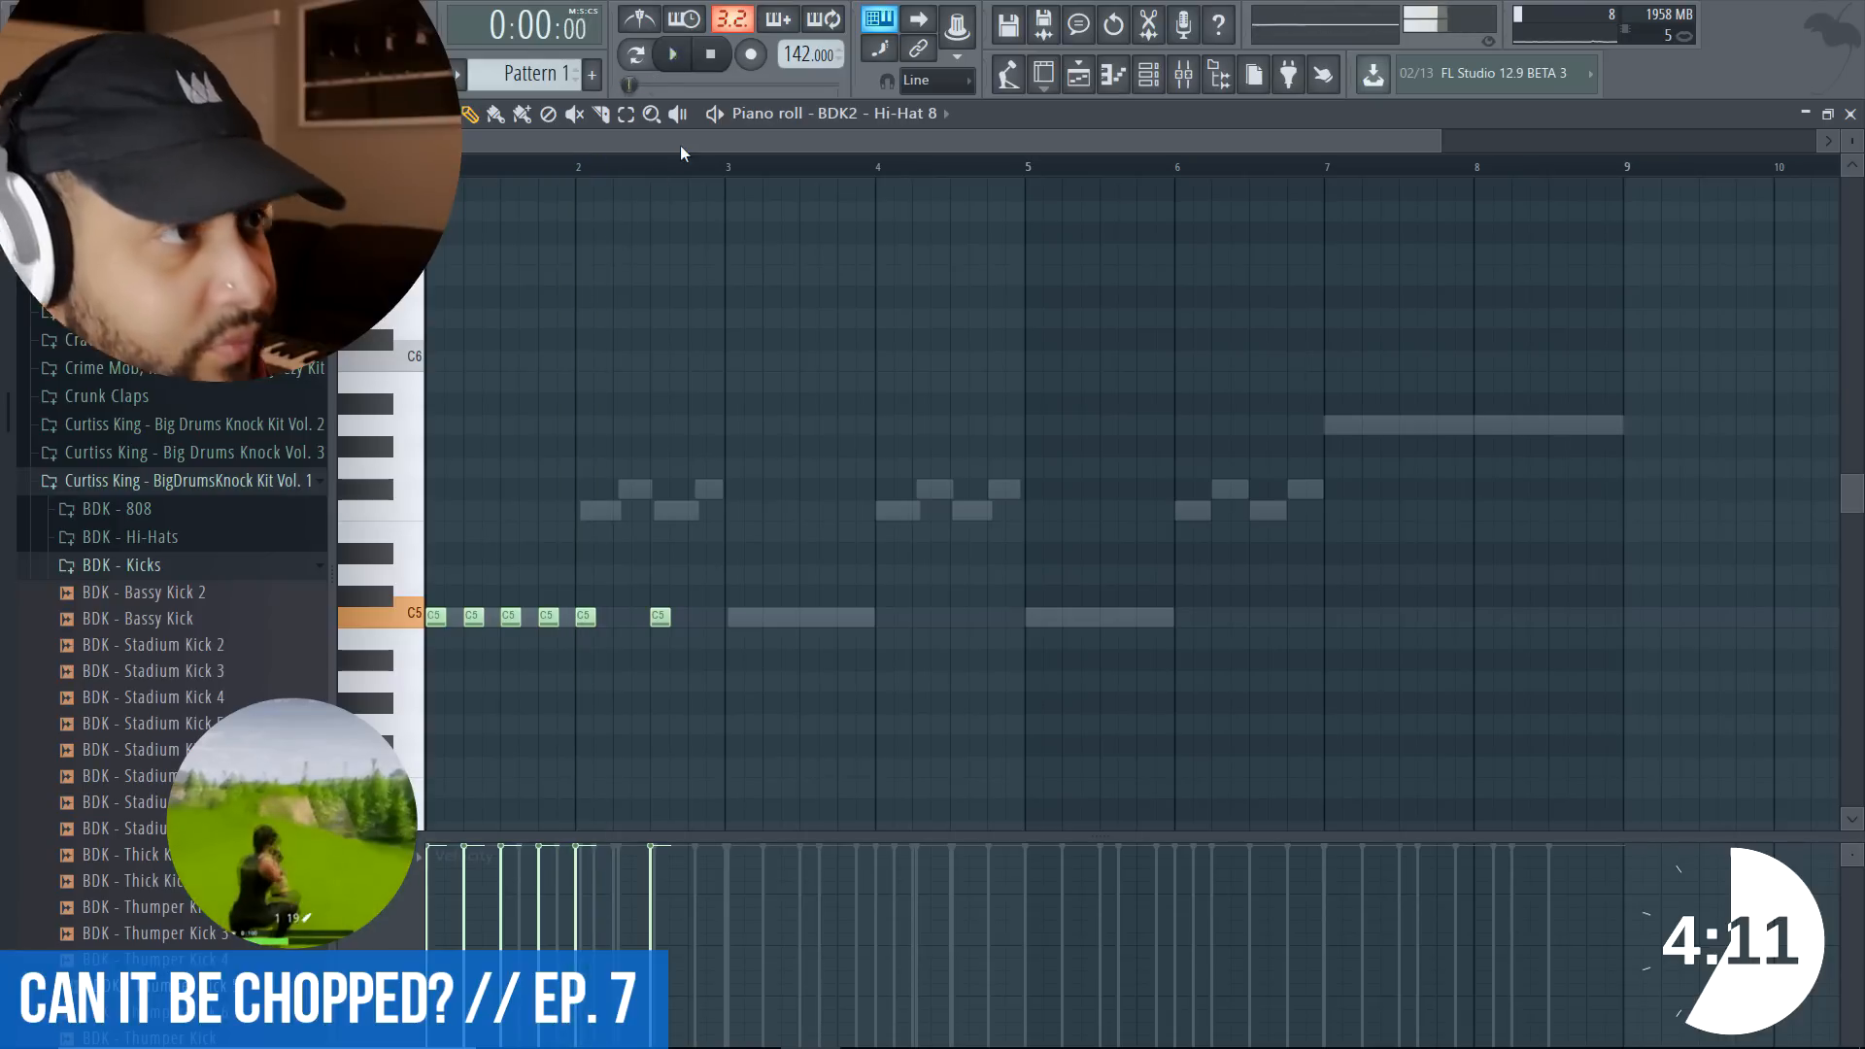
- Set the snap to 1/6 step and lengthen the hi-hat notes so each one reaches the next
left_click(933, 79)
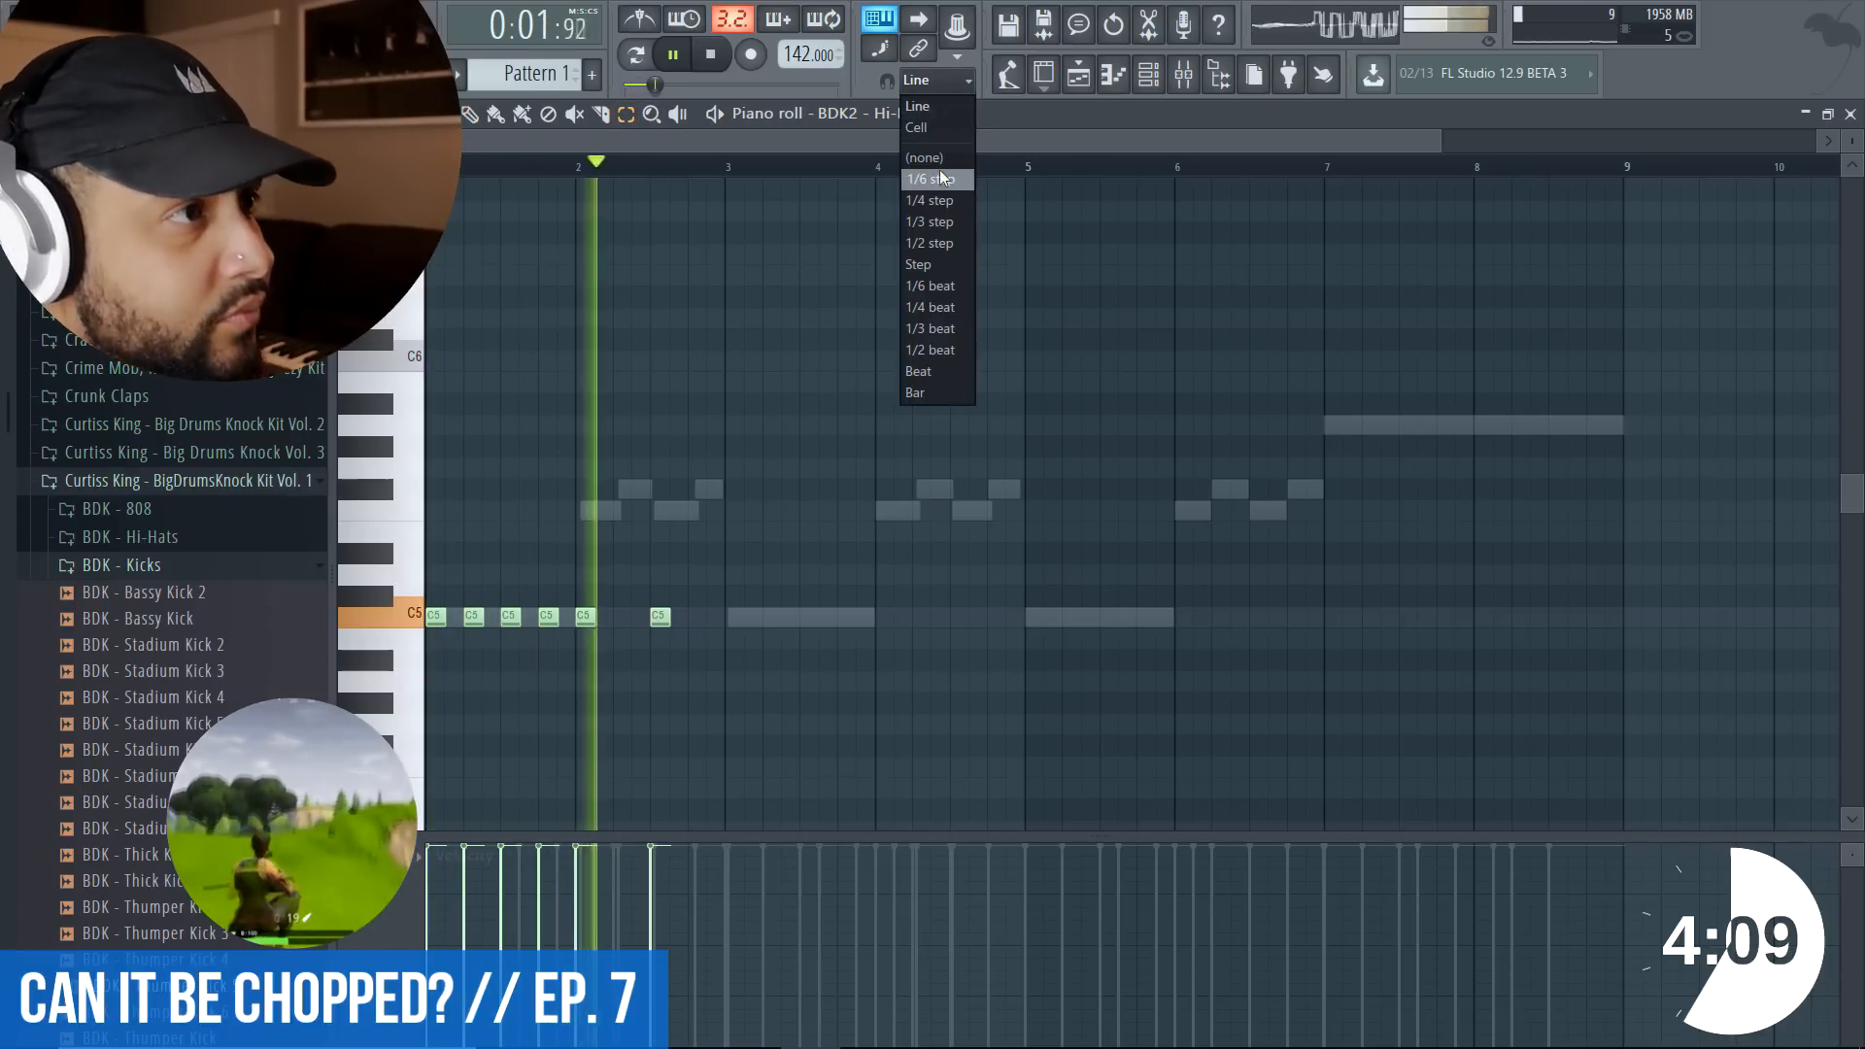
left_click(940, 169)
key("space")
key("ctrl+z")
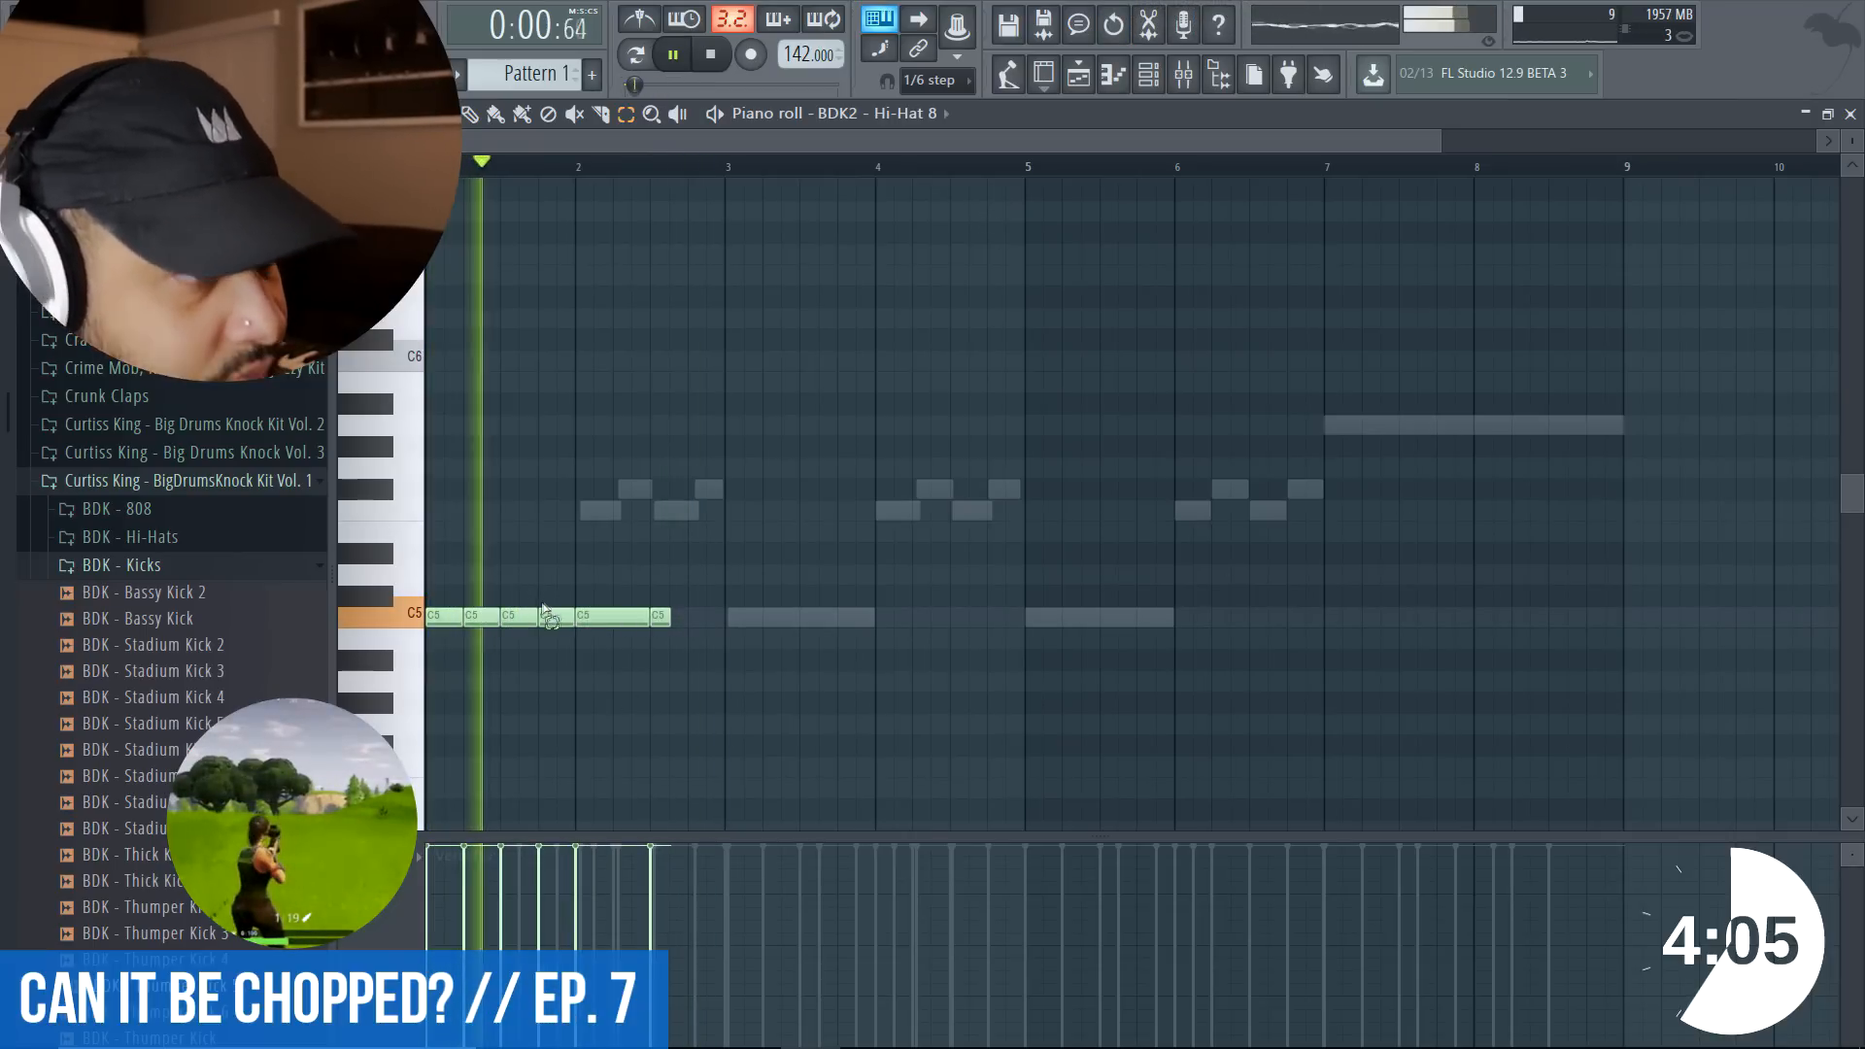
- Try to chop the hi-hat notes on beats 3 and 4 of bar 1 at 1/6 step
left_click_drag(542, 606, 532, 627)
key("ctrl+u")
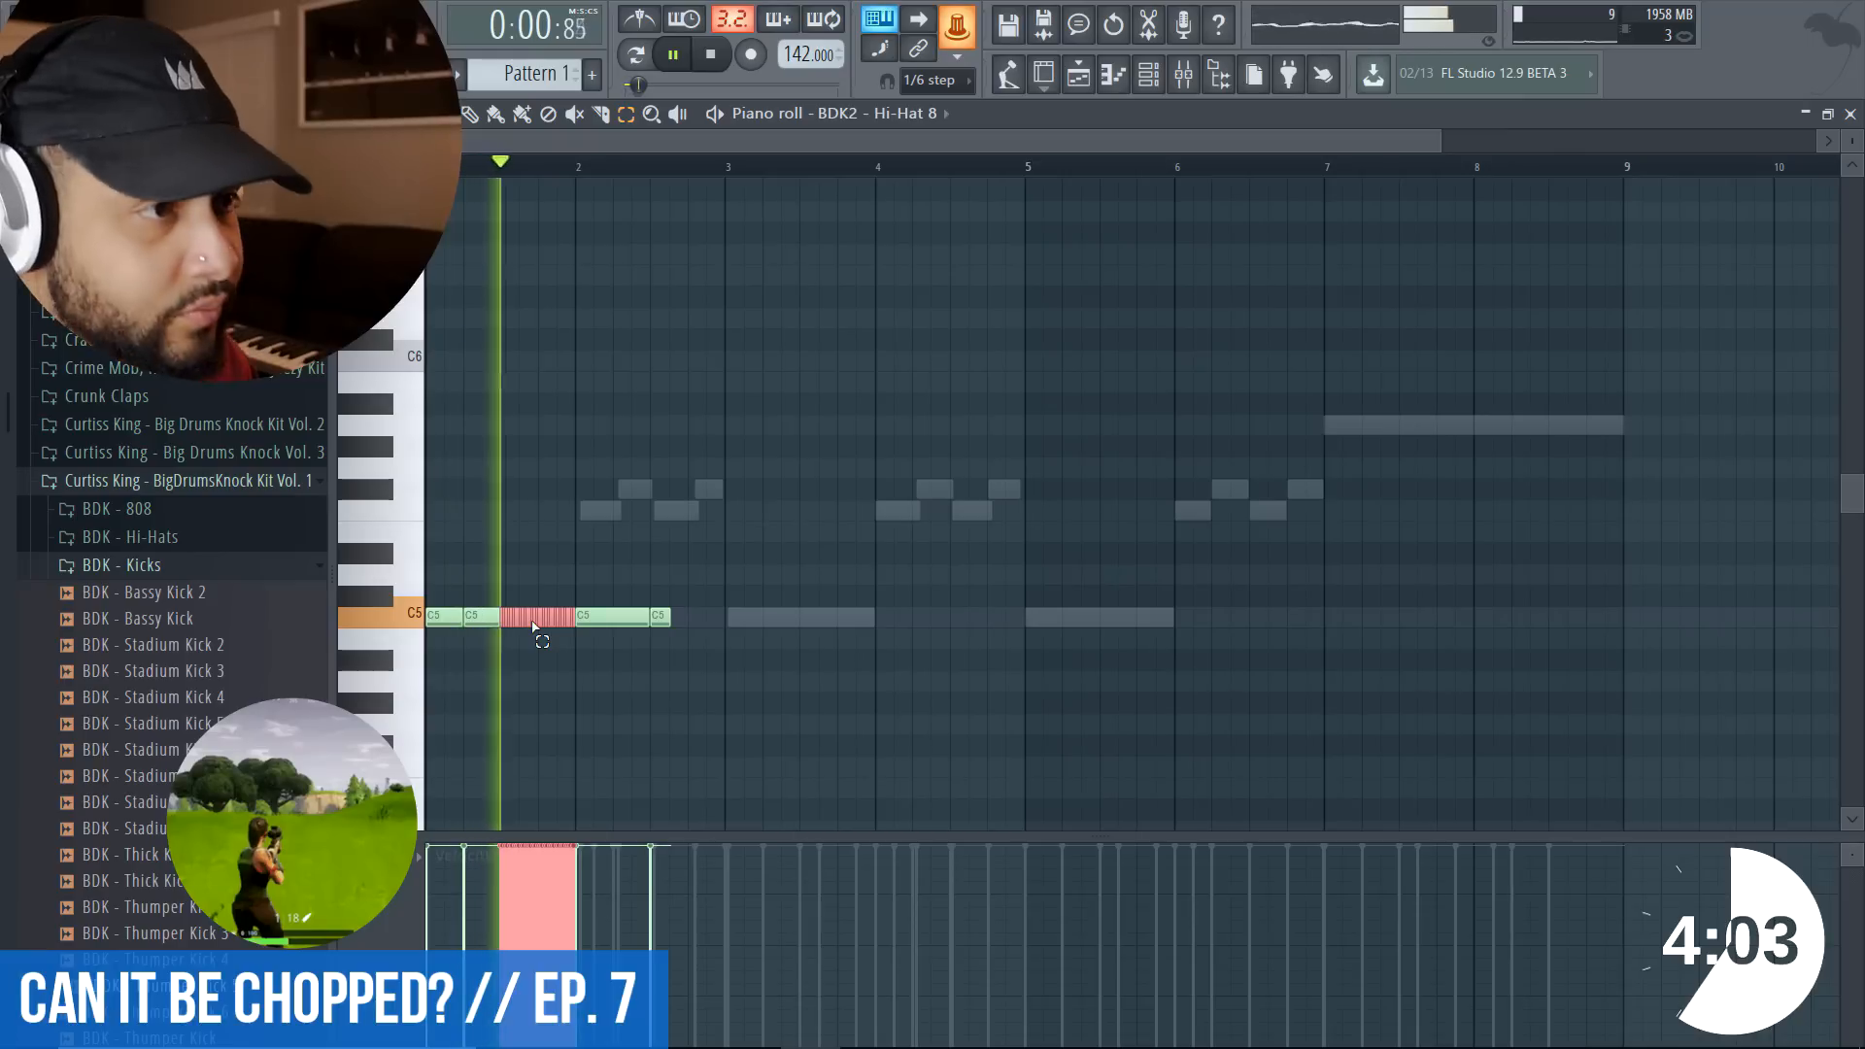
key("ctrl+z")
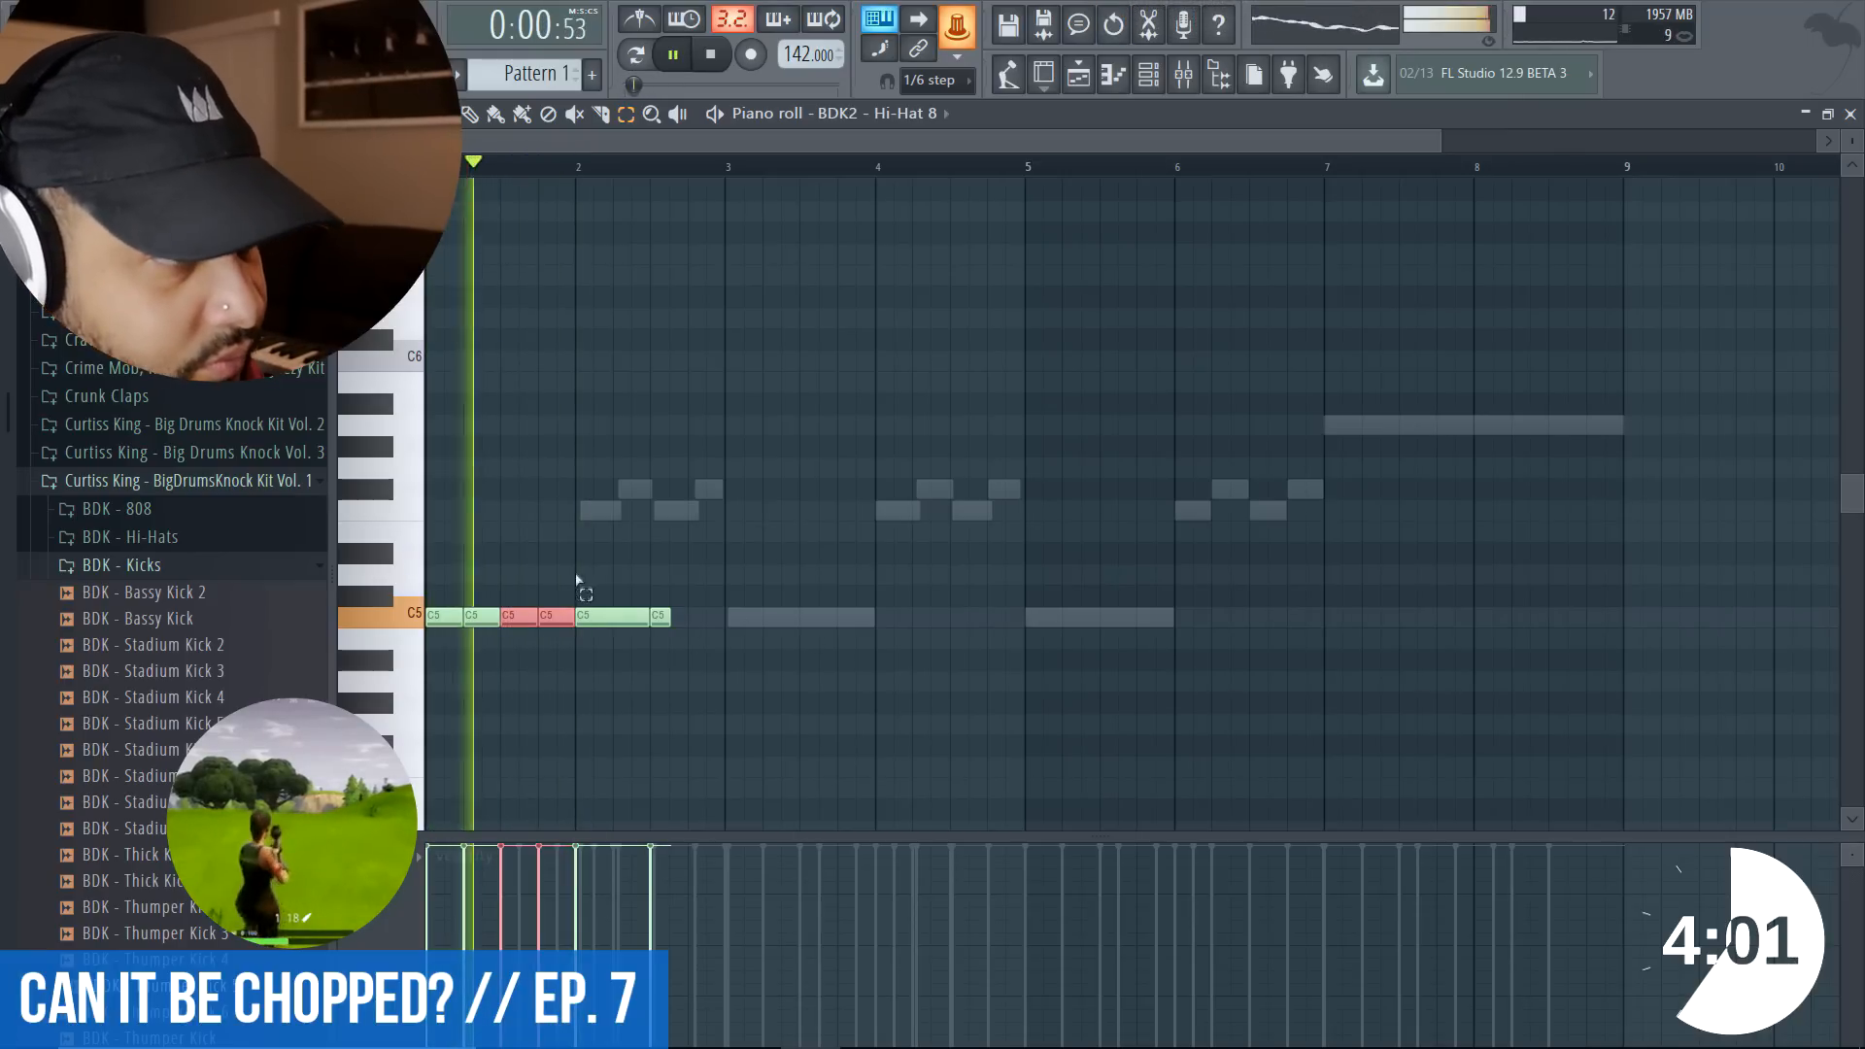
- Chop the hi-hat note on beat 4 of bar 1 at 1/3 step and slope the roll's velocities downward
left_click(964, 81)
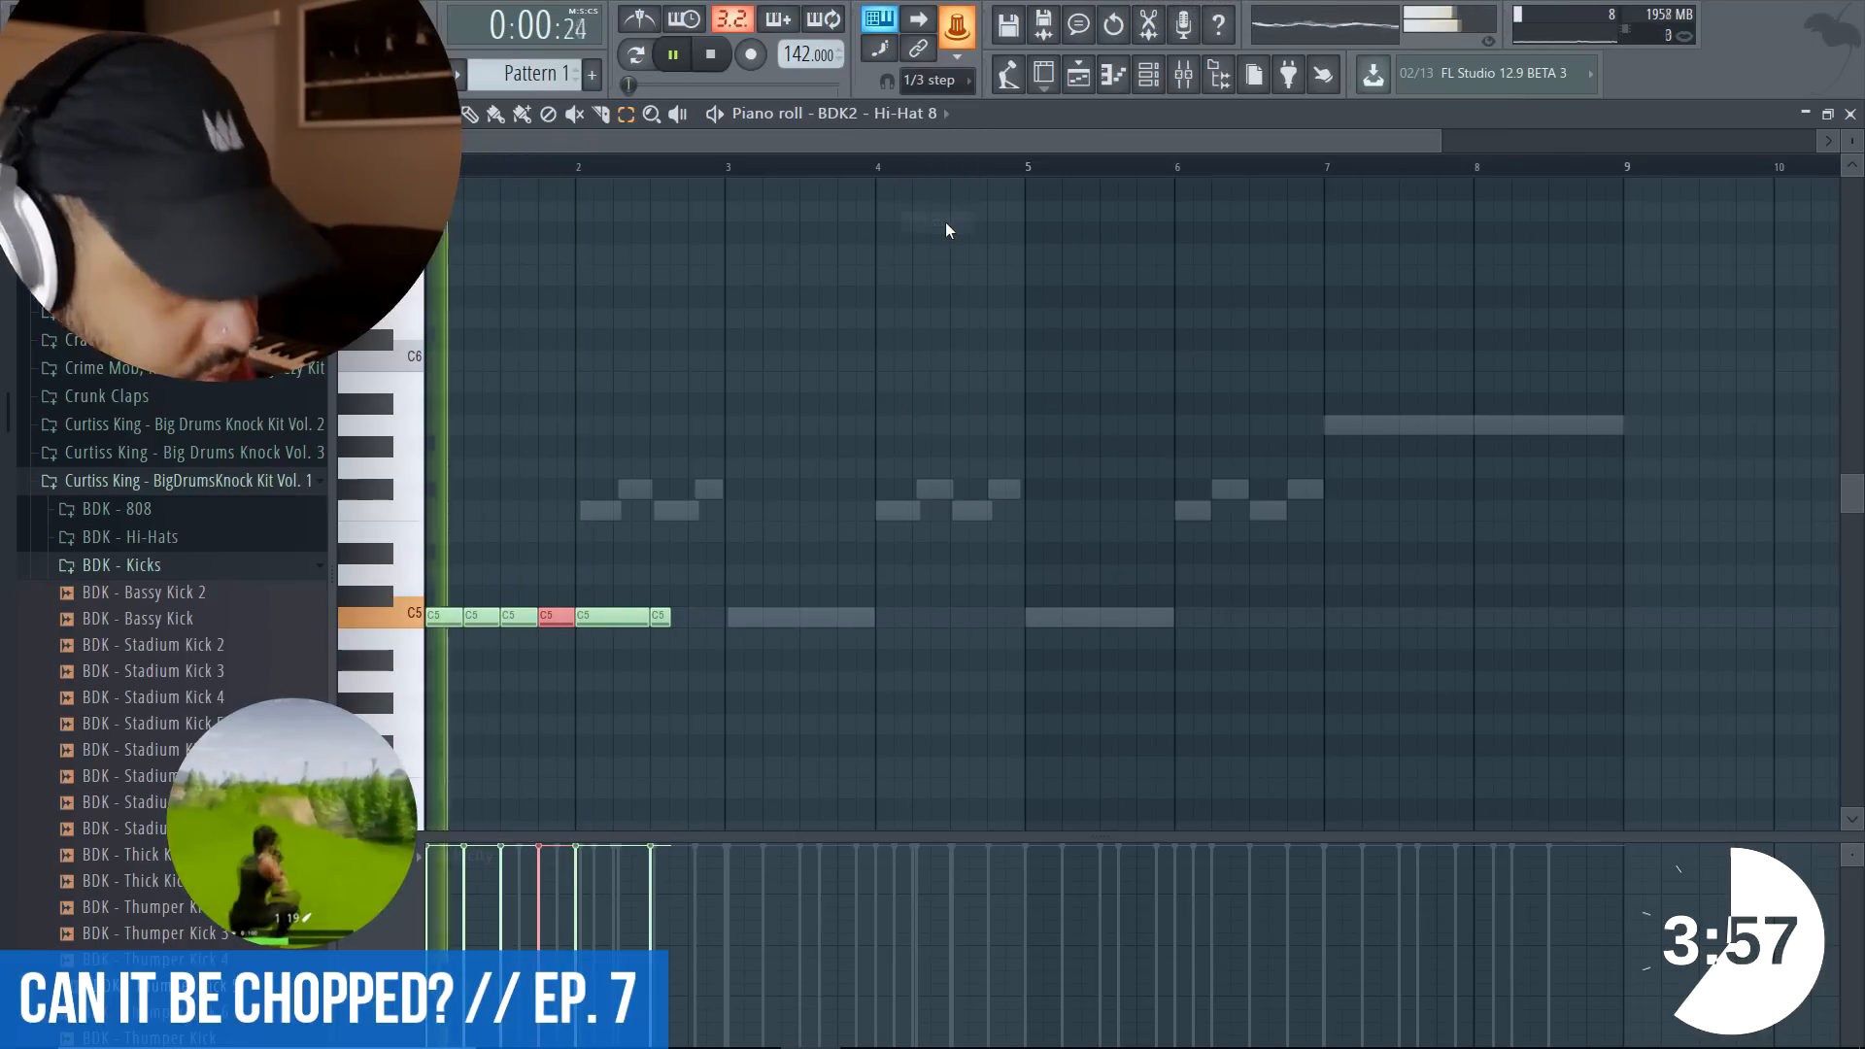
key("ctrl+u")
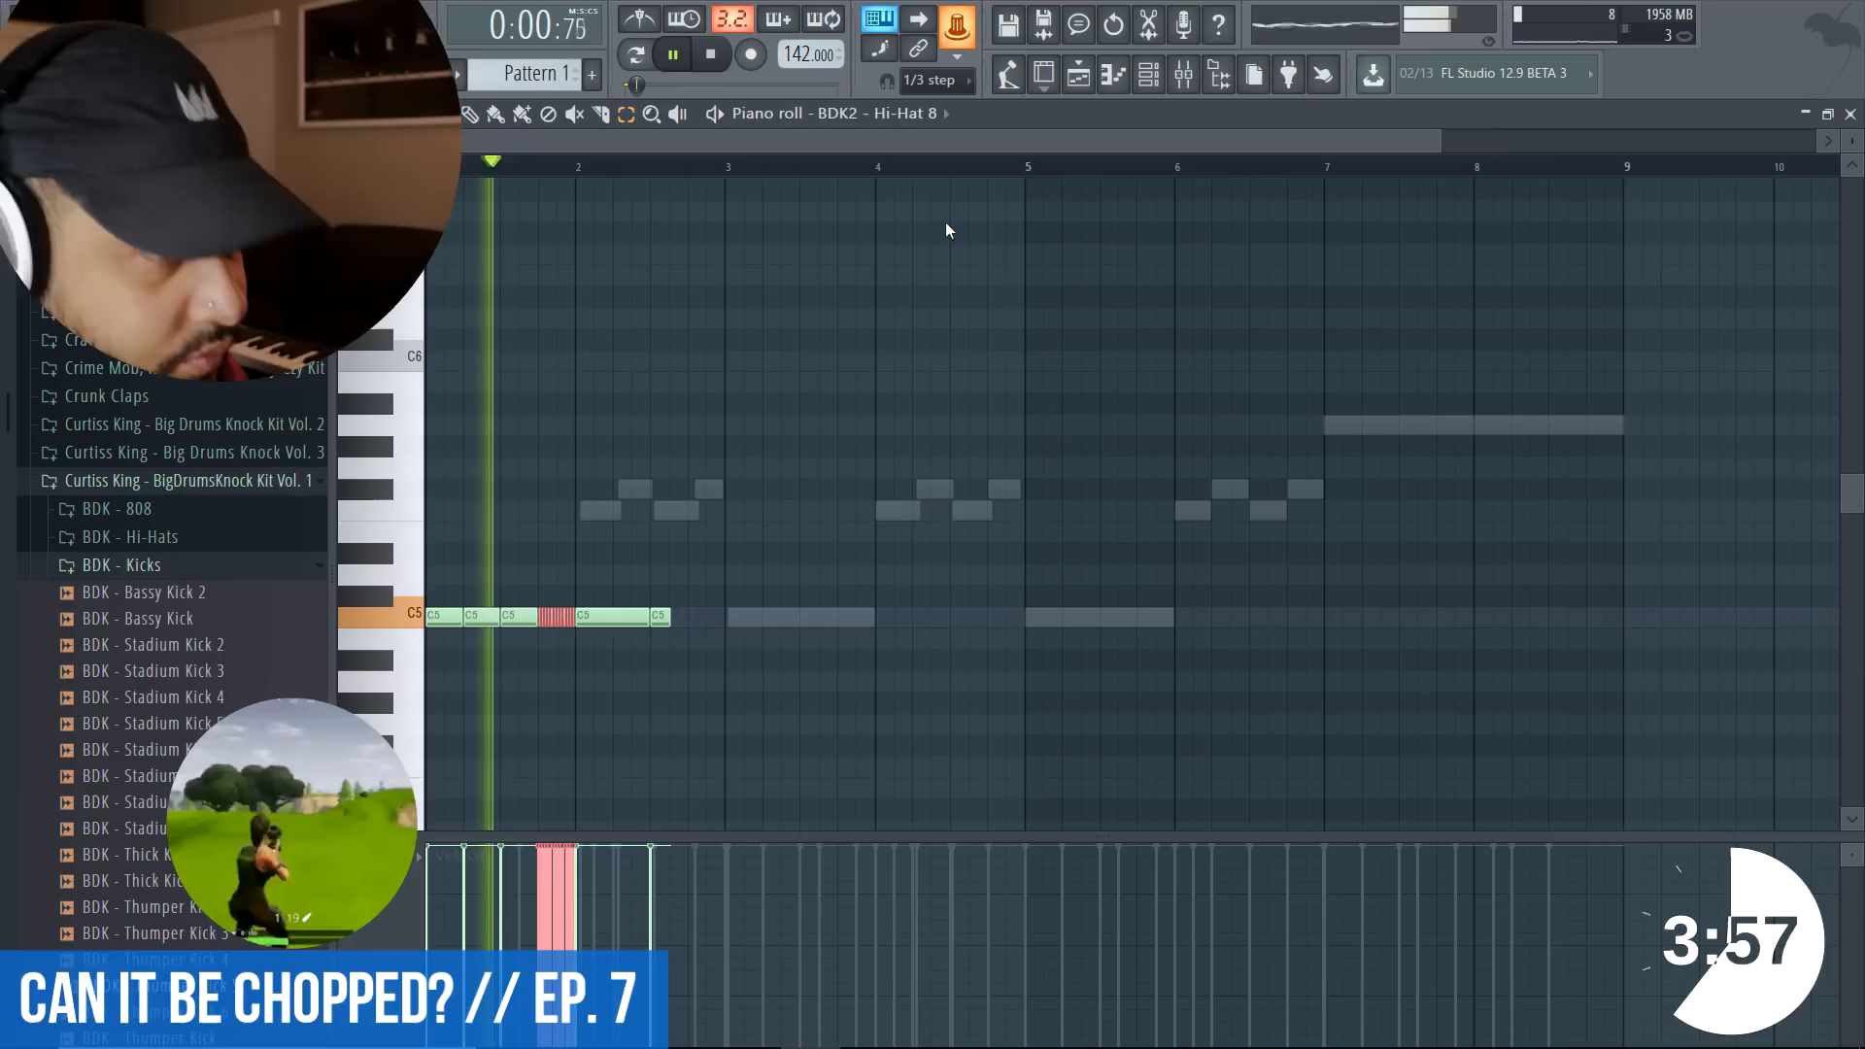
left_click(471, 116)
key("space")
key("space")
left_click_drag(540, 867, 591, 957)
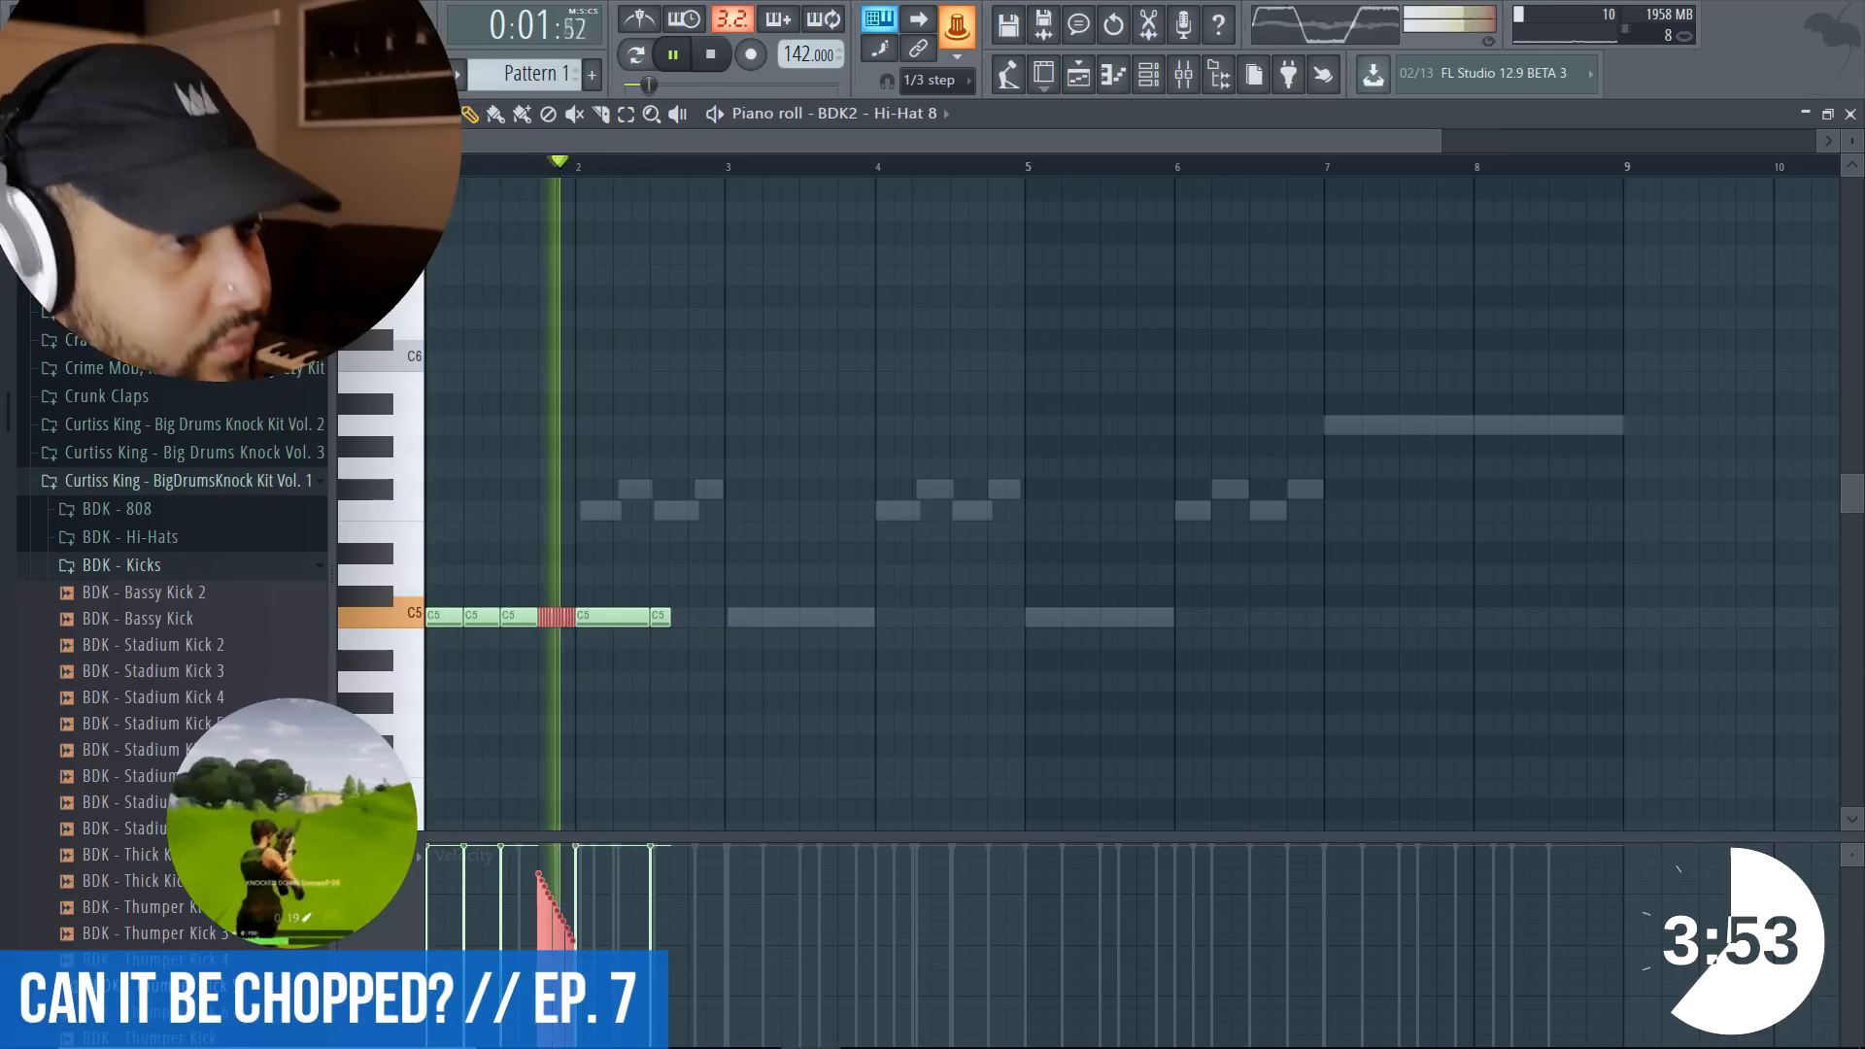
key("space")
key("space")
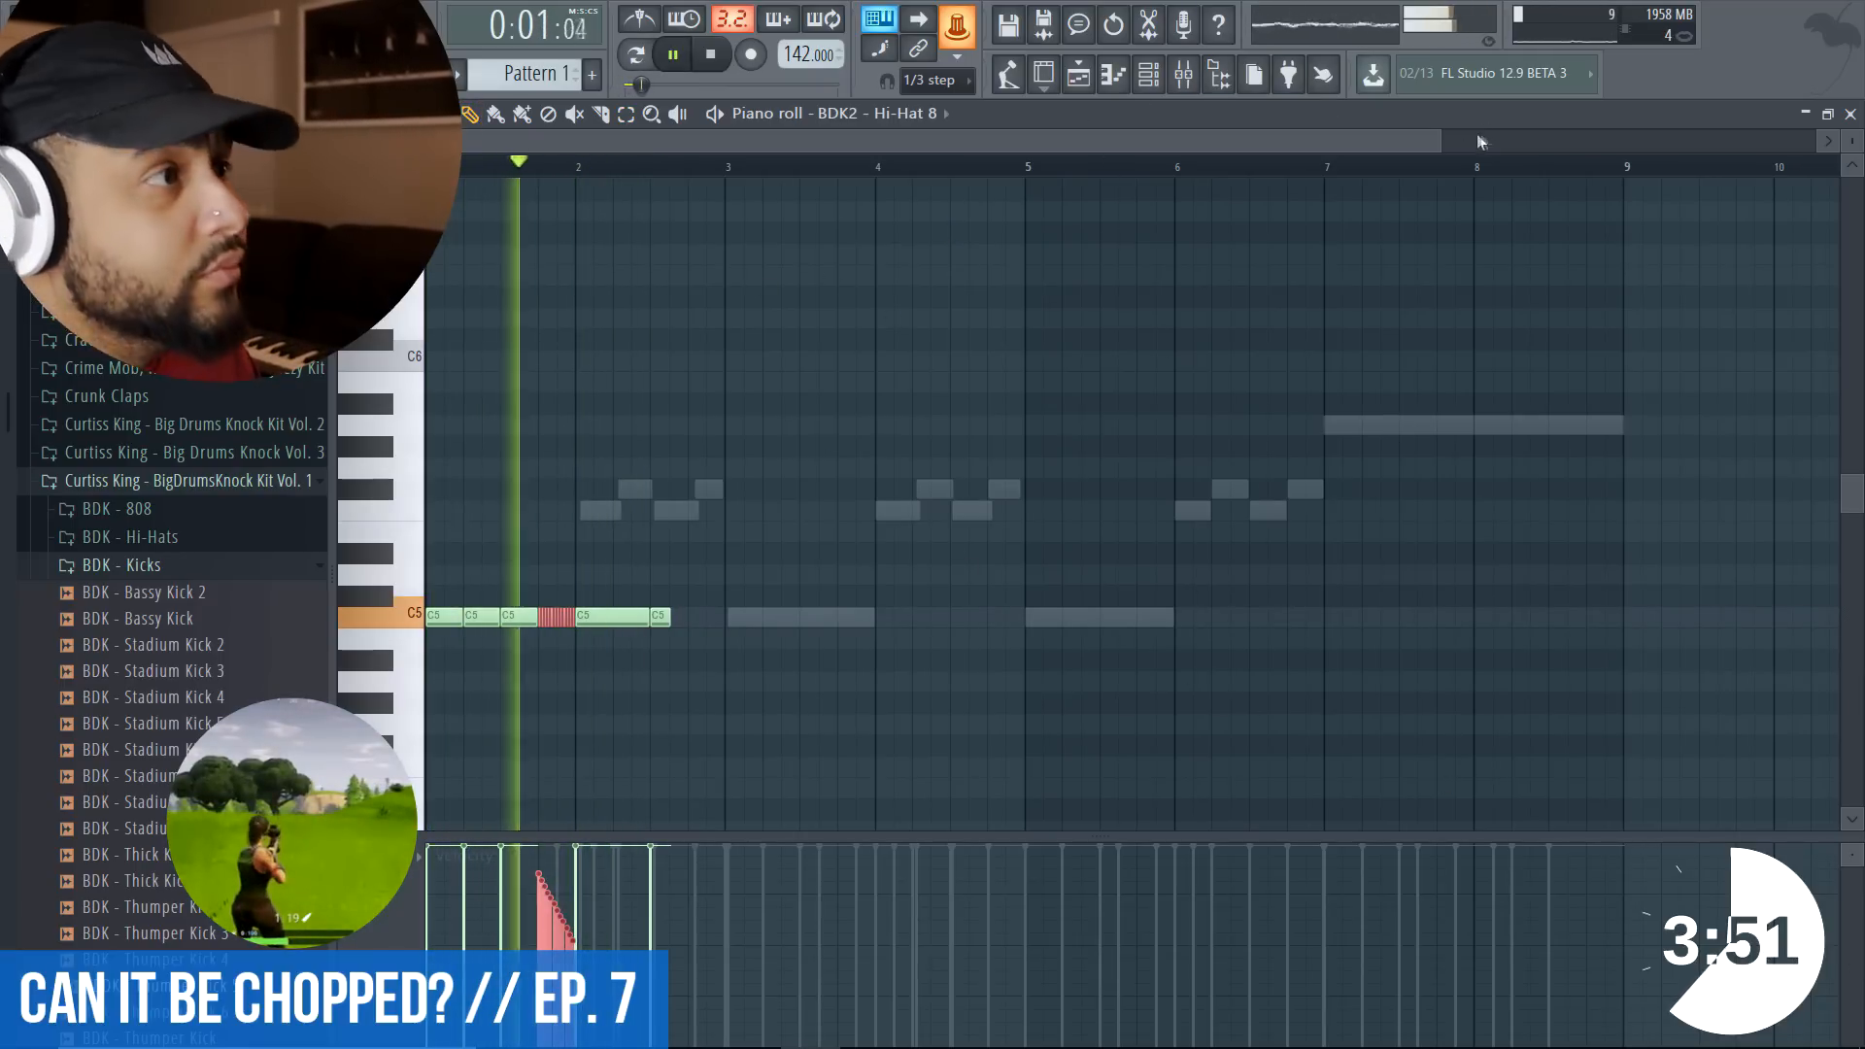
- Shorten the hi-hat note on beat 3 of bar 2 and check its note properties
scroll(1001, 349, "up", 3)
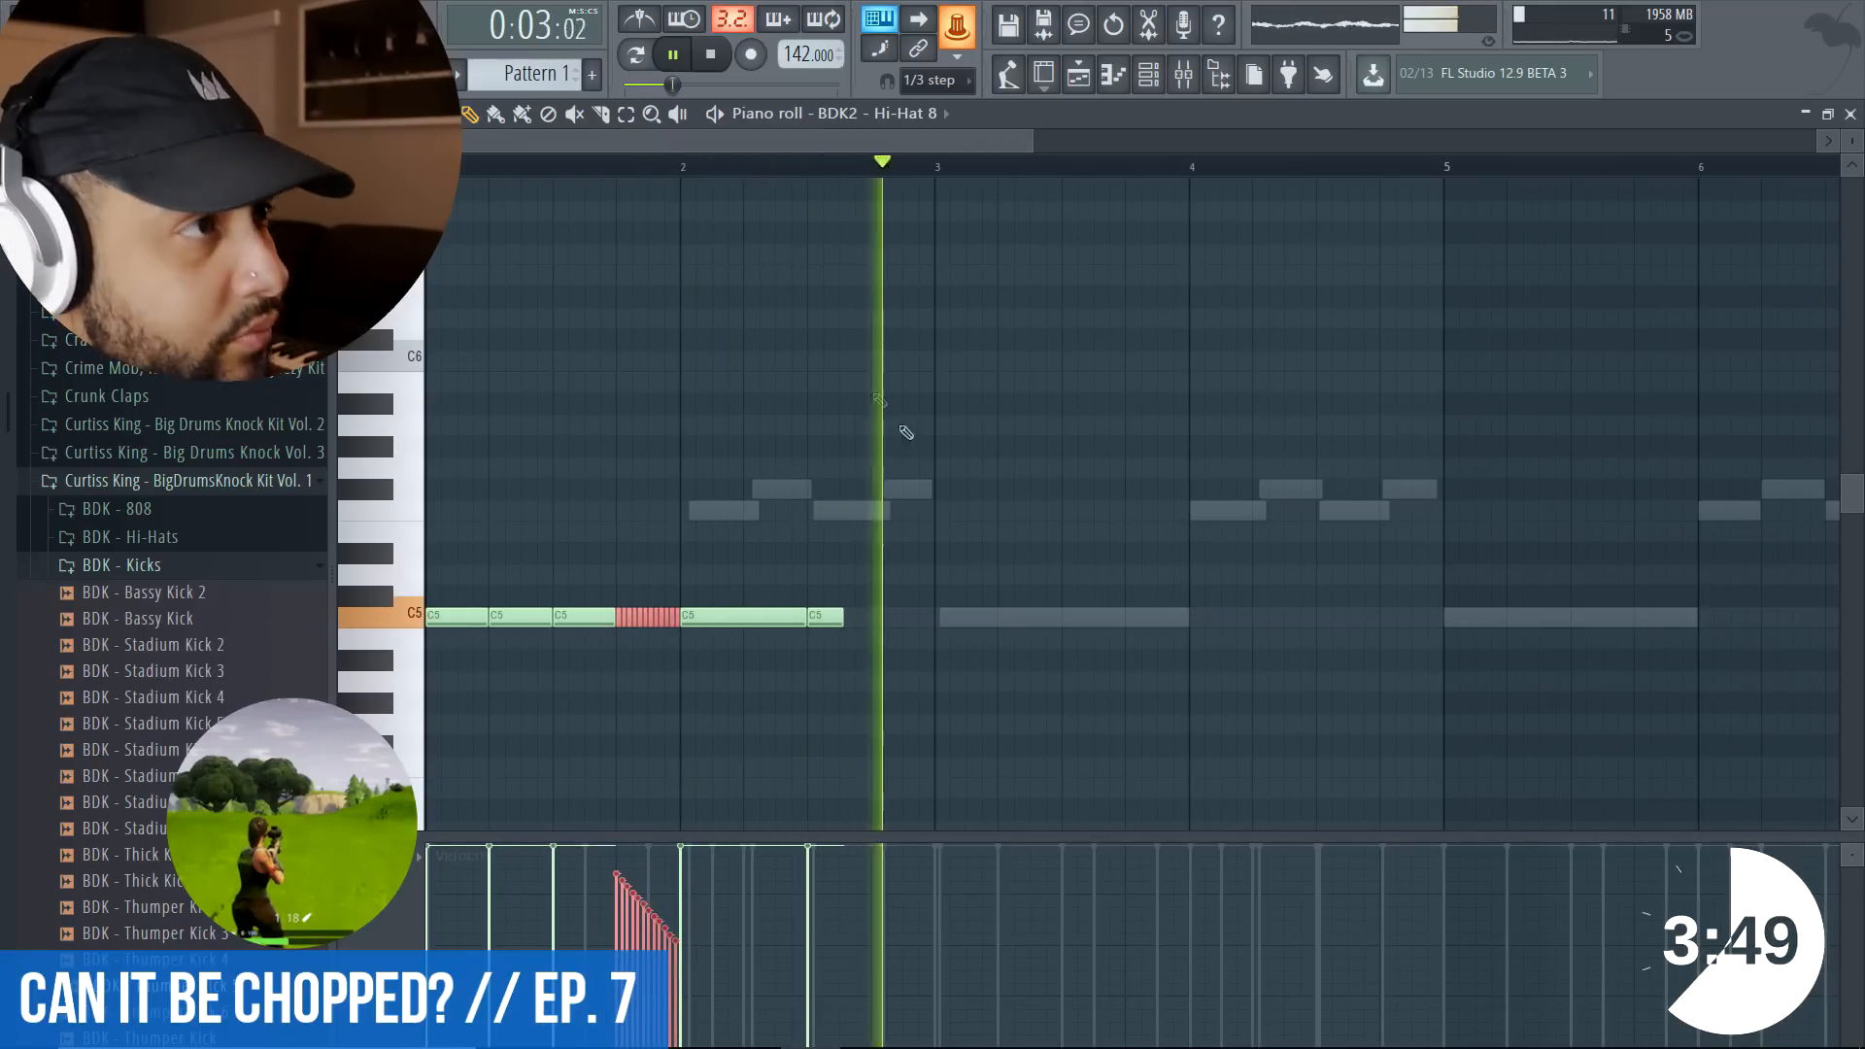
left_click(851, 618)
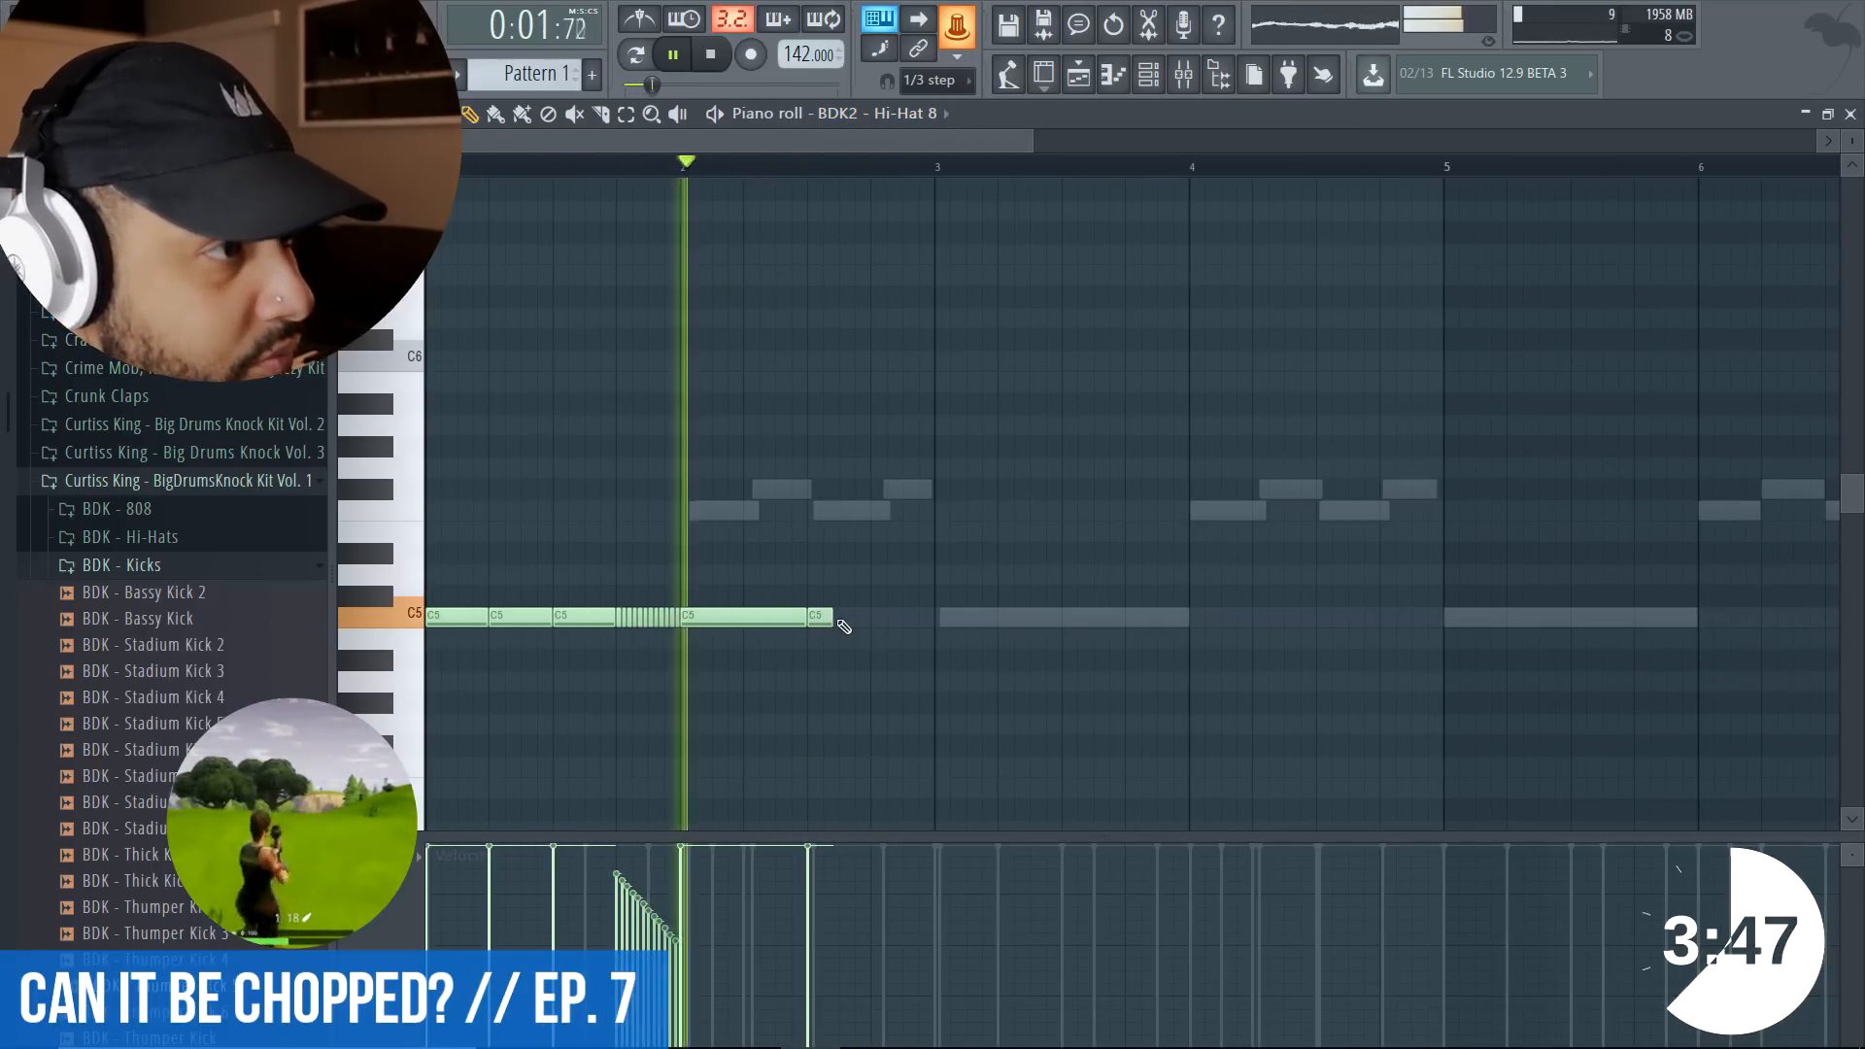
right_click(851, 618)
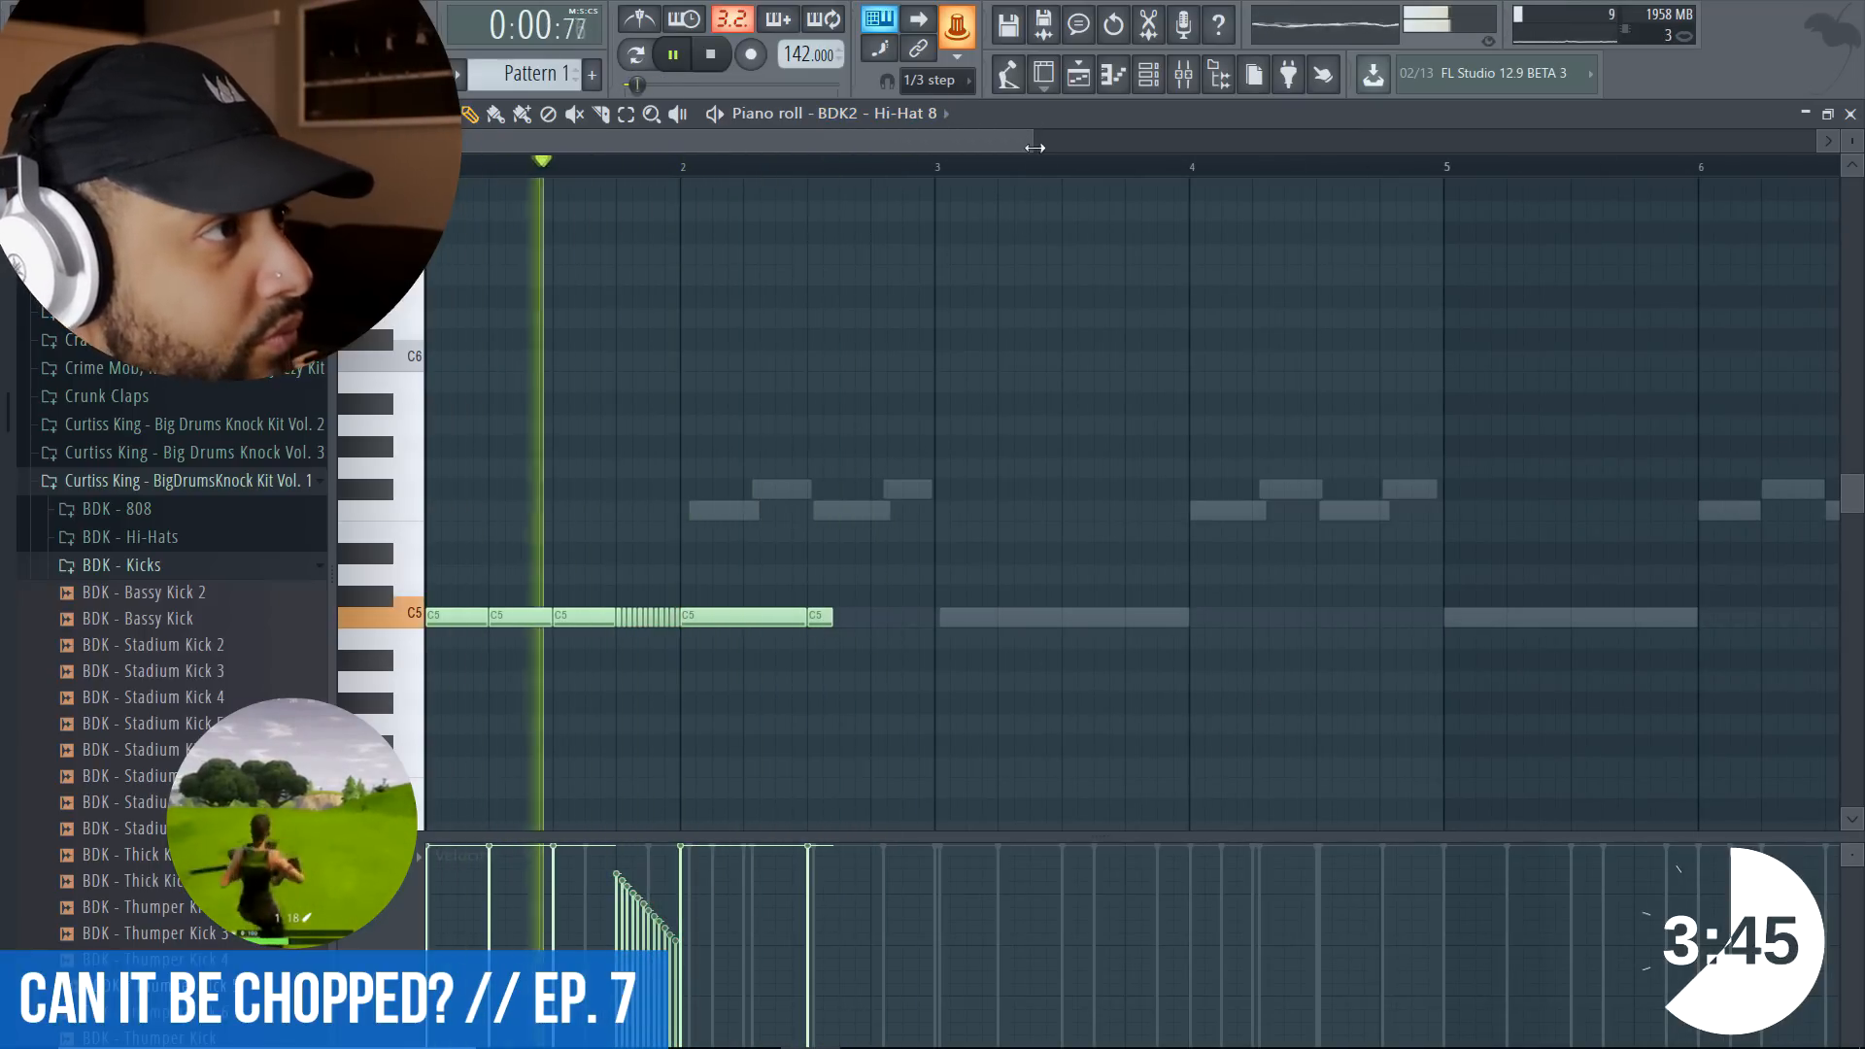
left_click_drag(1033, 141, 749, 146)
key("space")
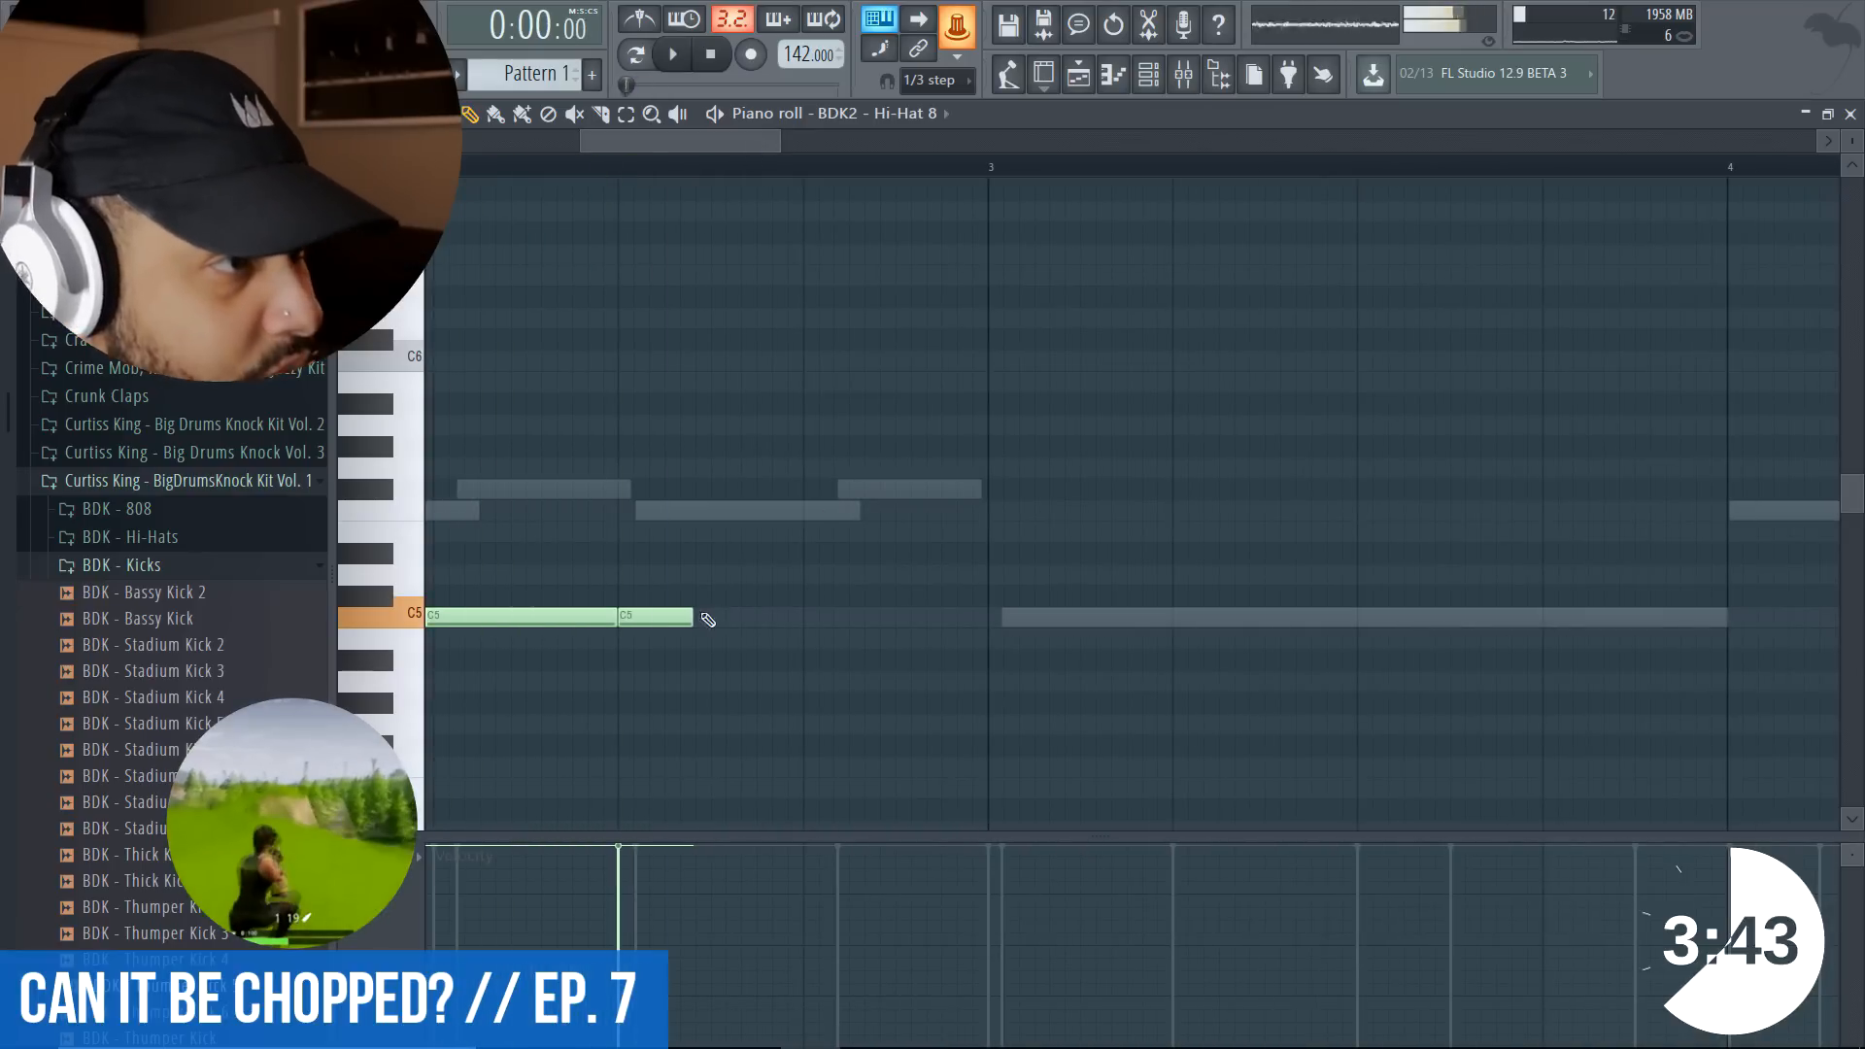
double_click(691, 617)
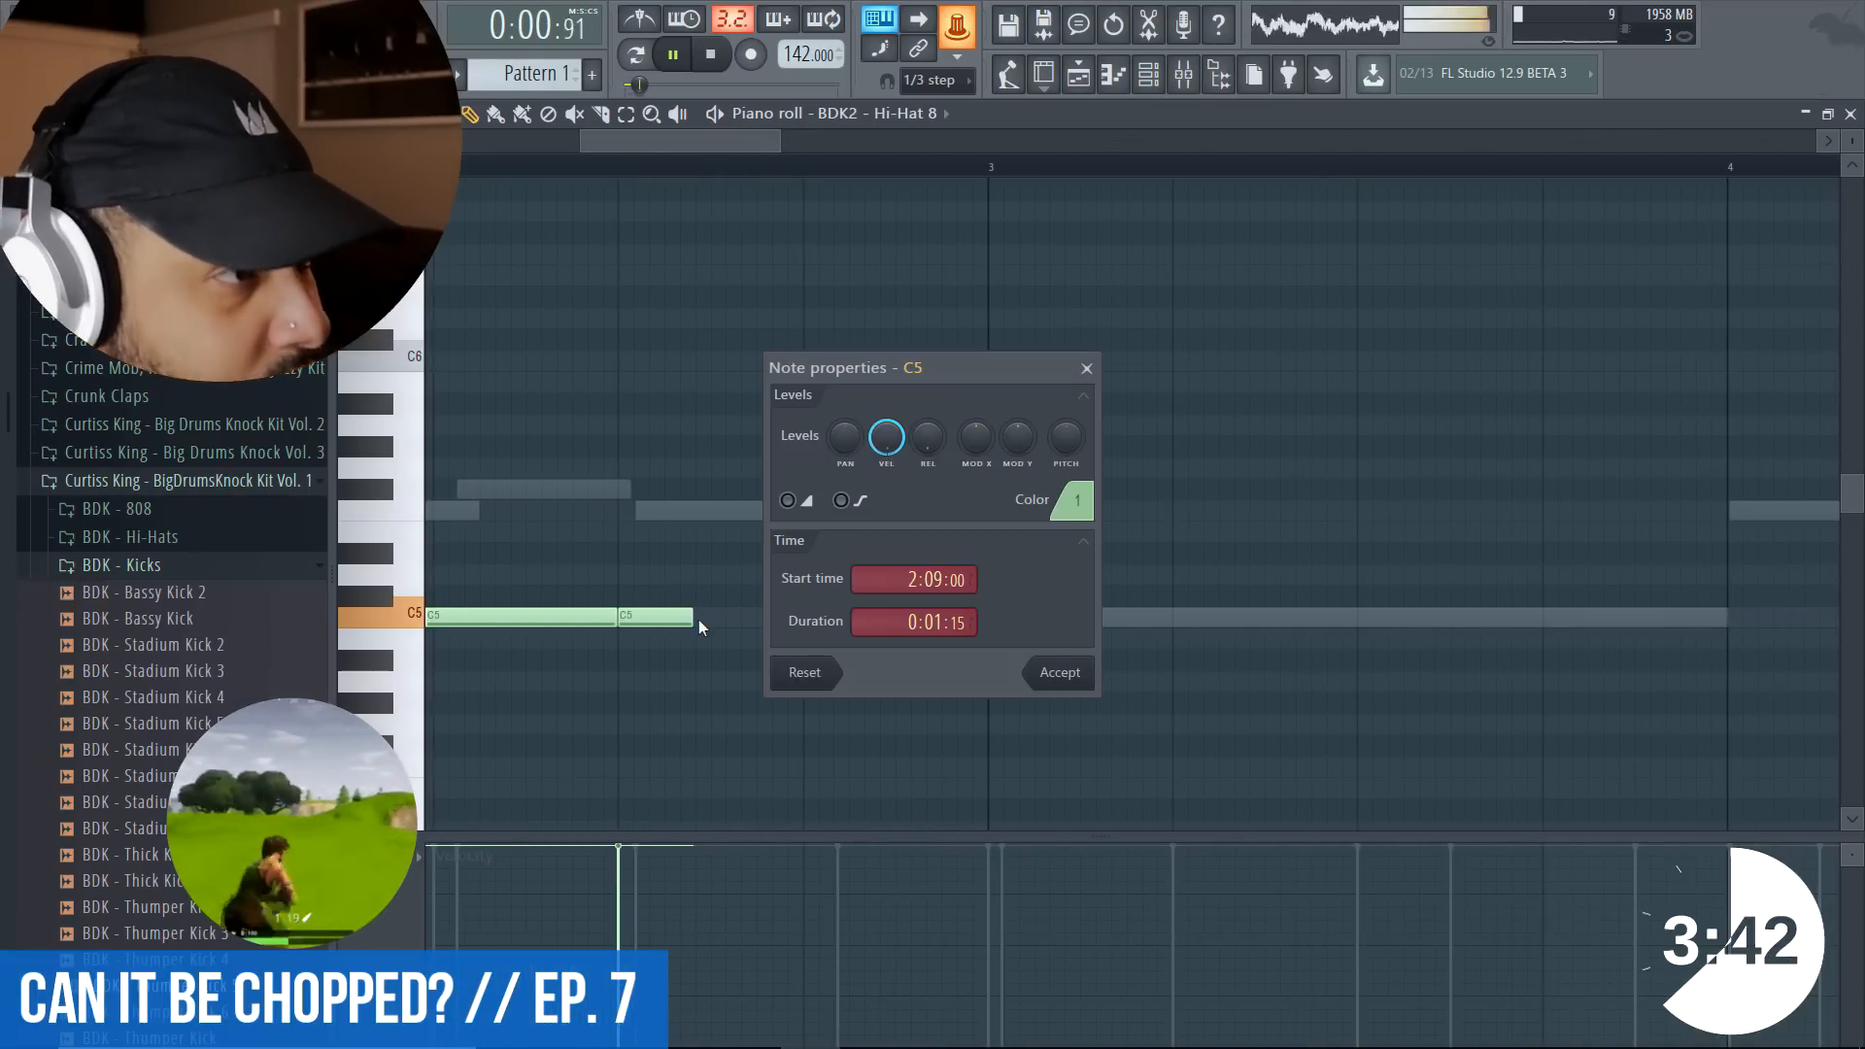
left_click(1086, 369)
- Fill beats 3 and 4 of bar 2 with back-to-back C5 hi-hat notes, each a sixth of a beat long
key("space")
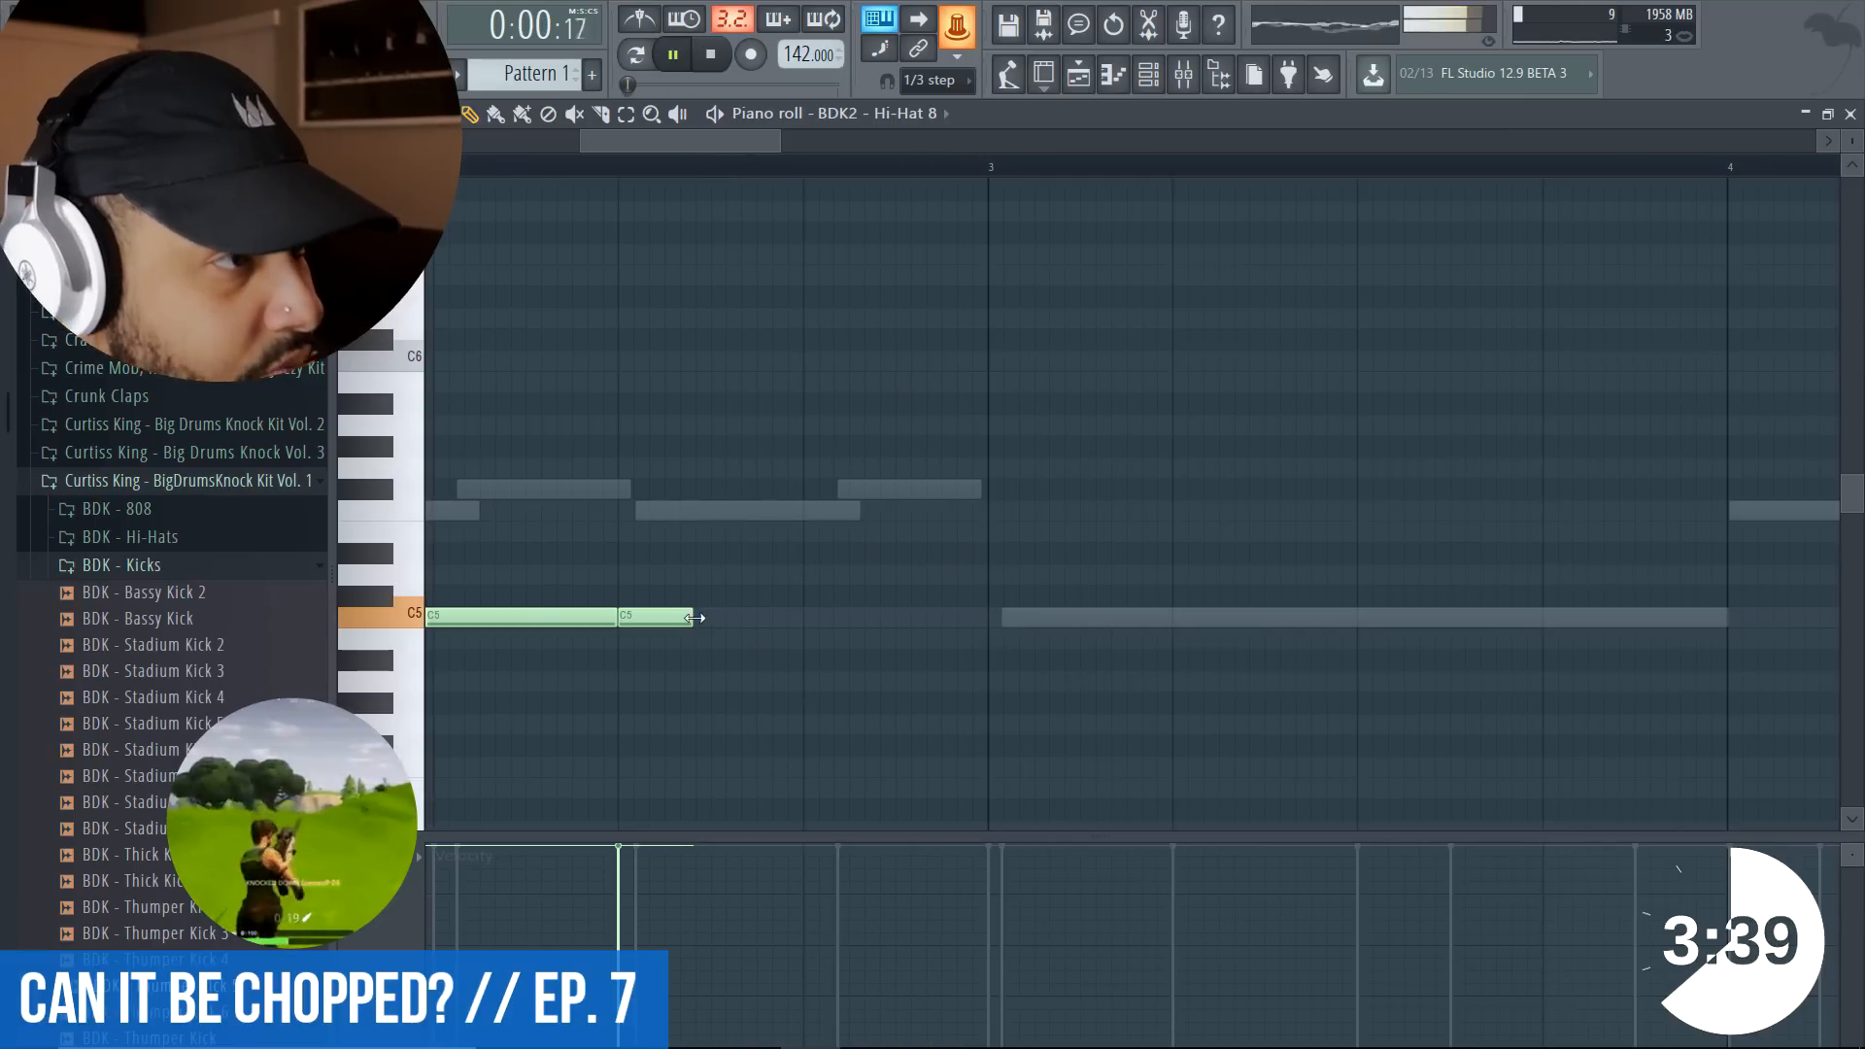
left_click(750, 619)
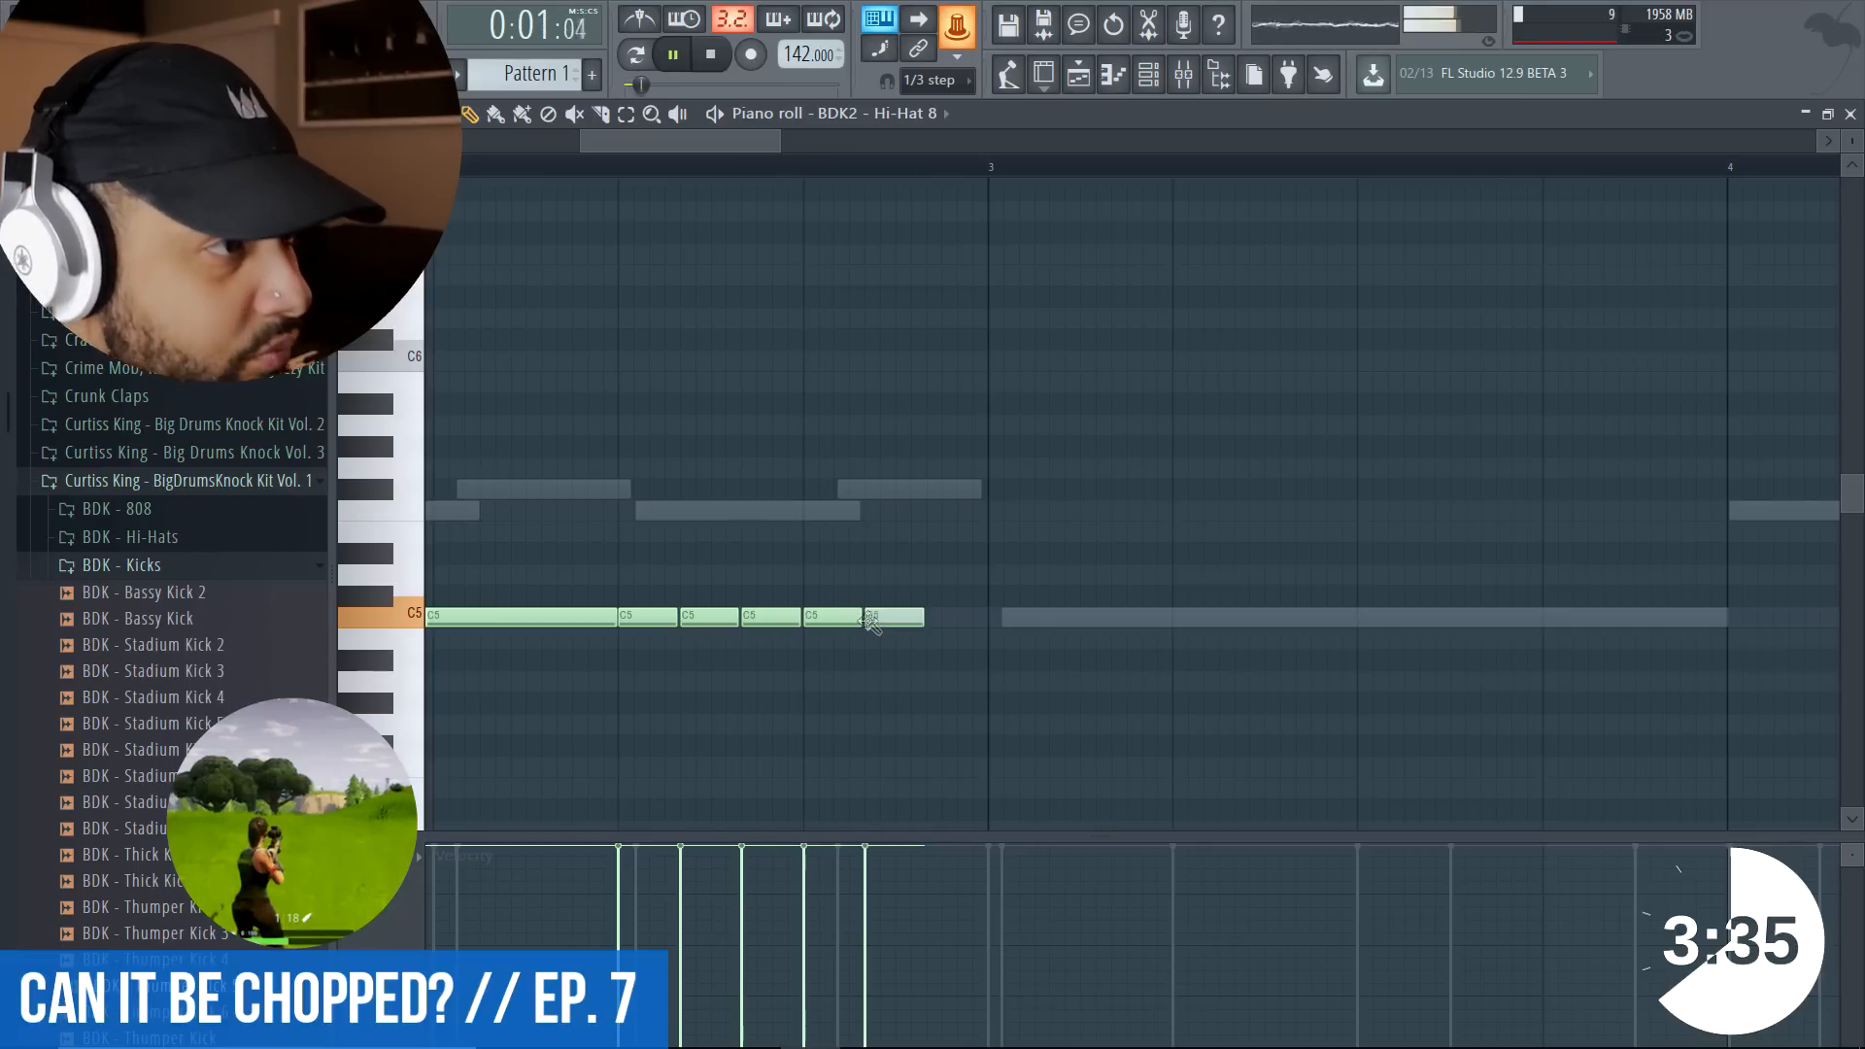
left_click_drag(676, 617, 646, 622)
left_click(657, 619)
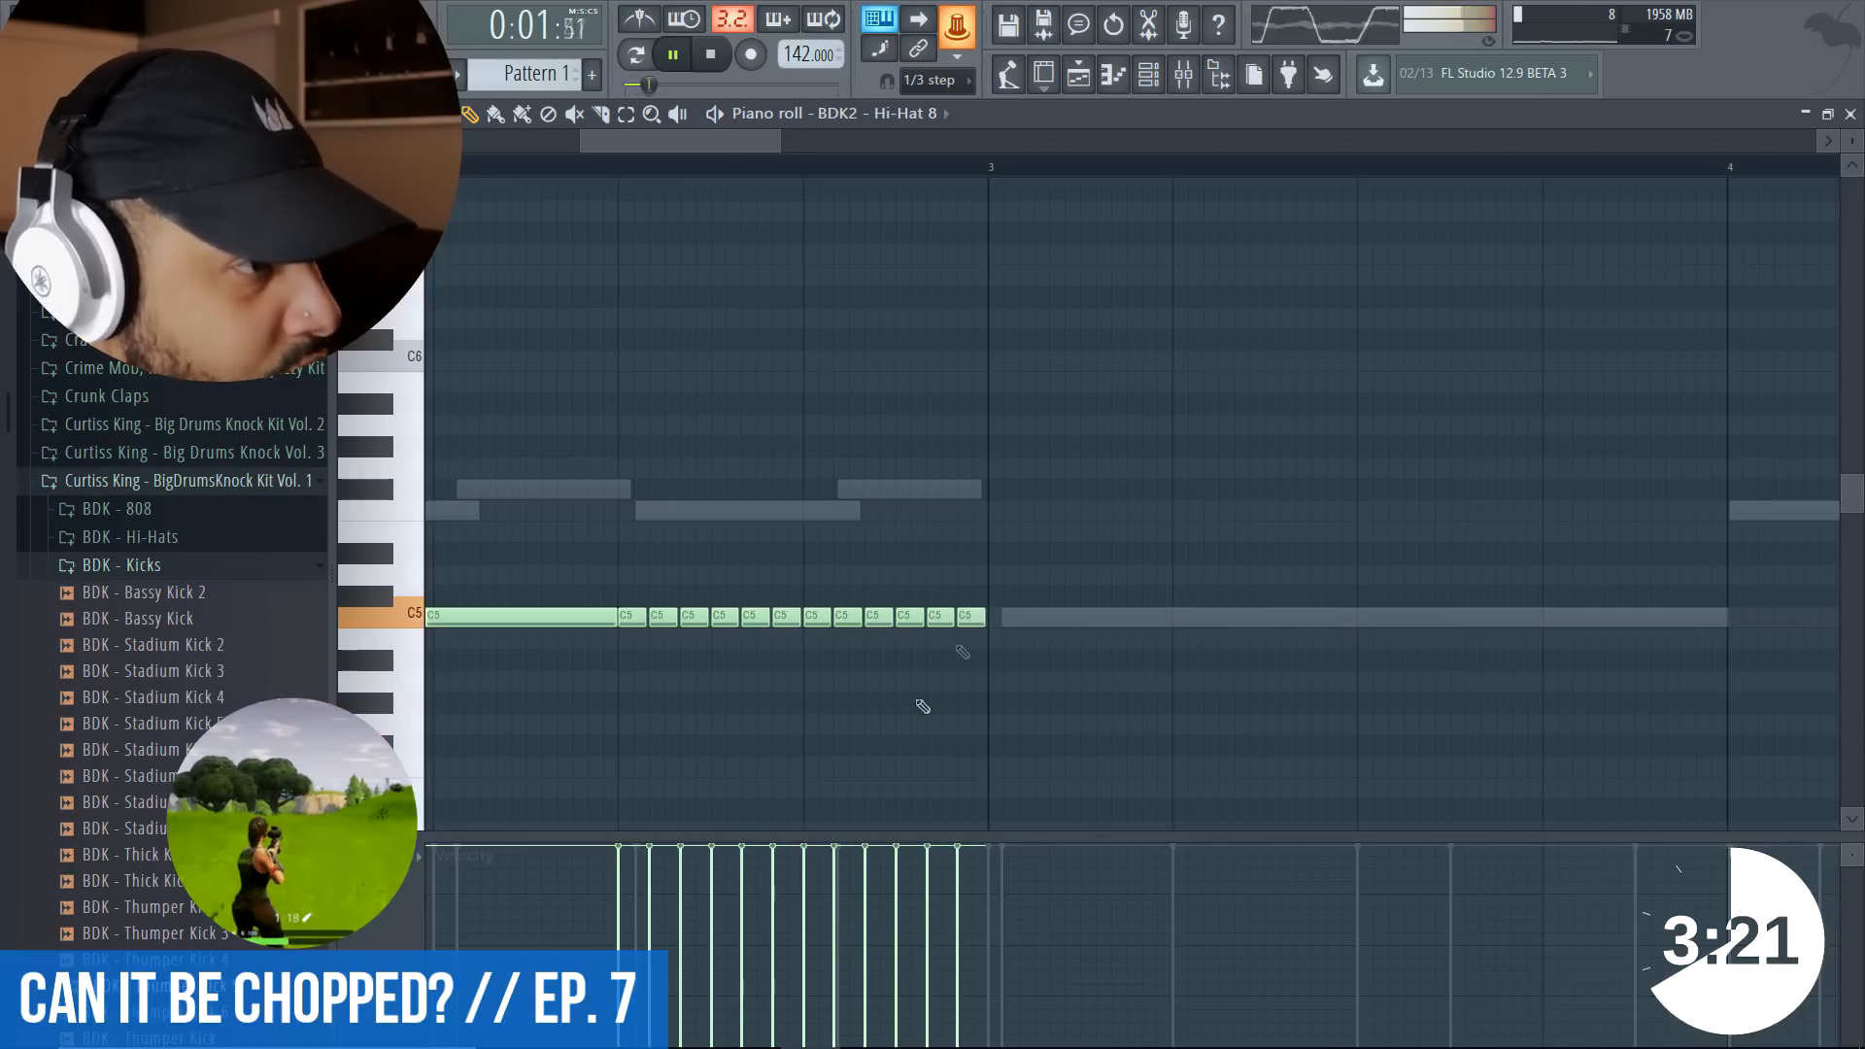
- Lower the velocity of every second note in the bar 2 hi-hat roll
left_click(655, 992)
left_click(716, 916)
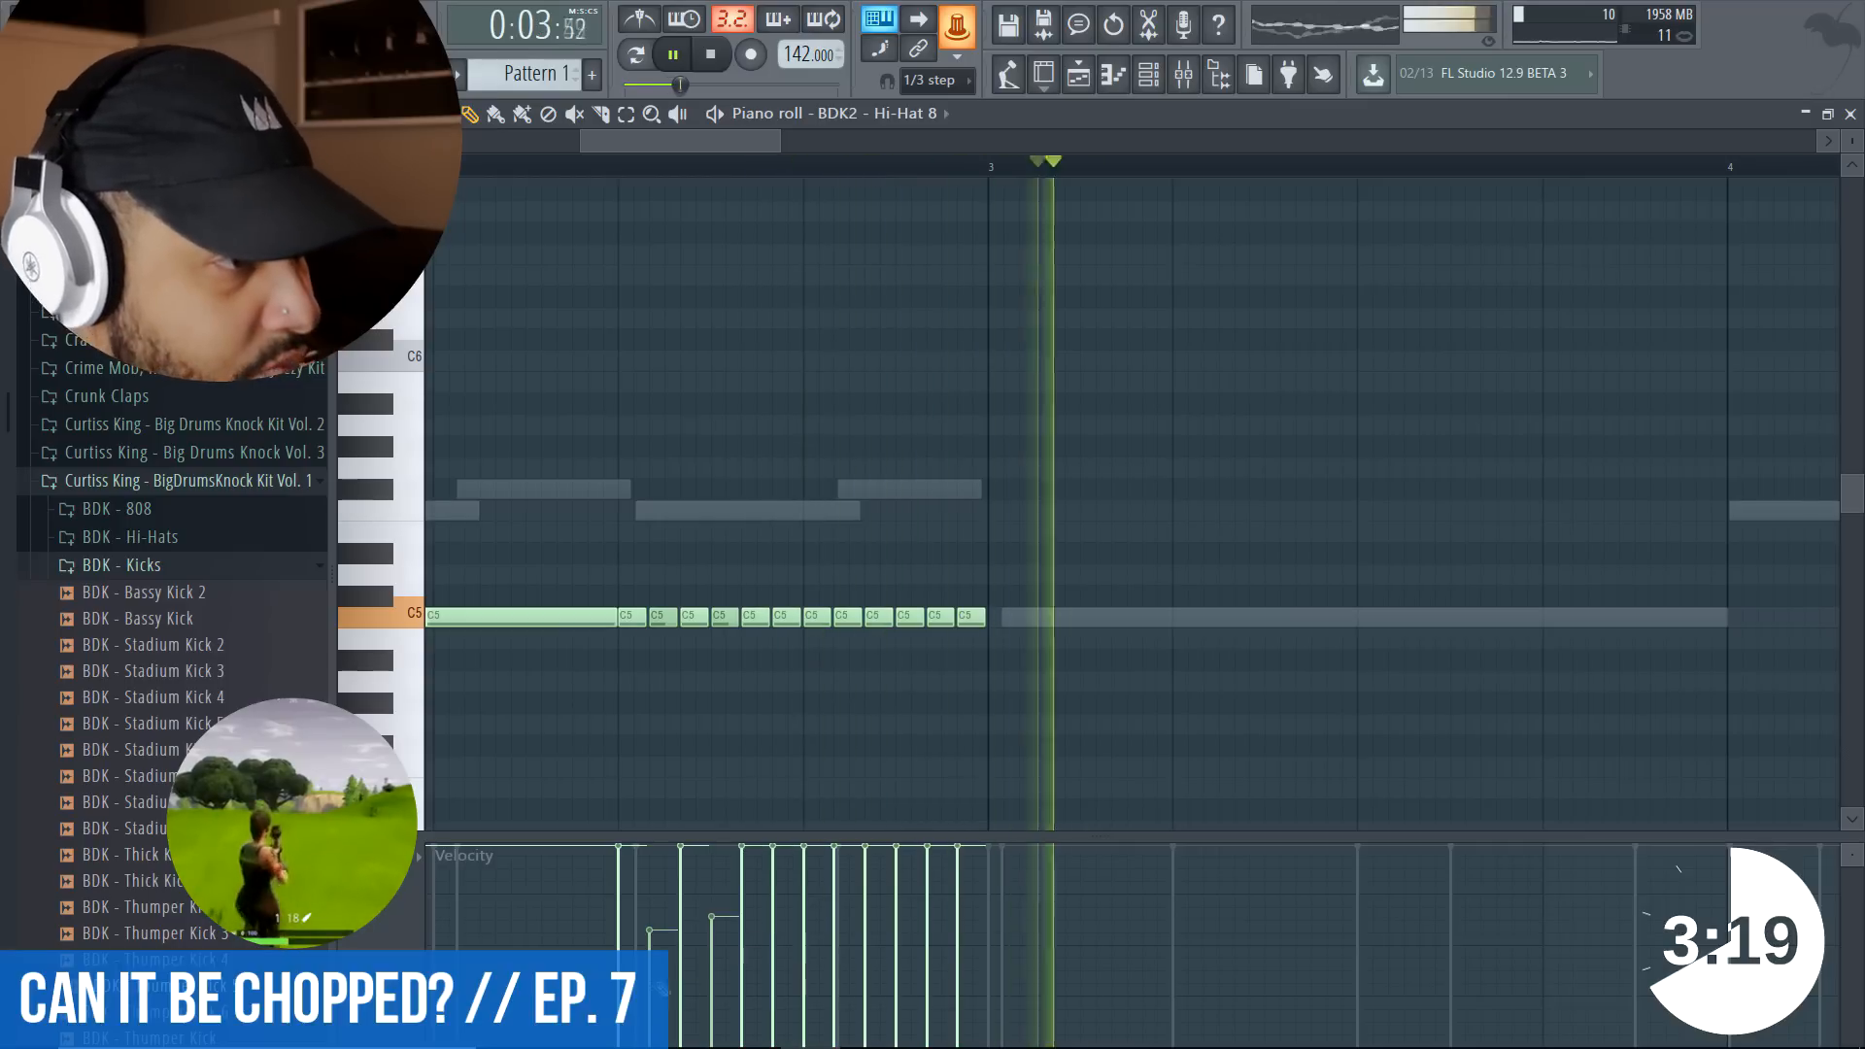
left_click(712, 1000)
left_click(773, 984)
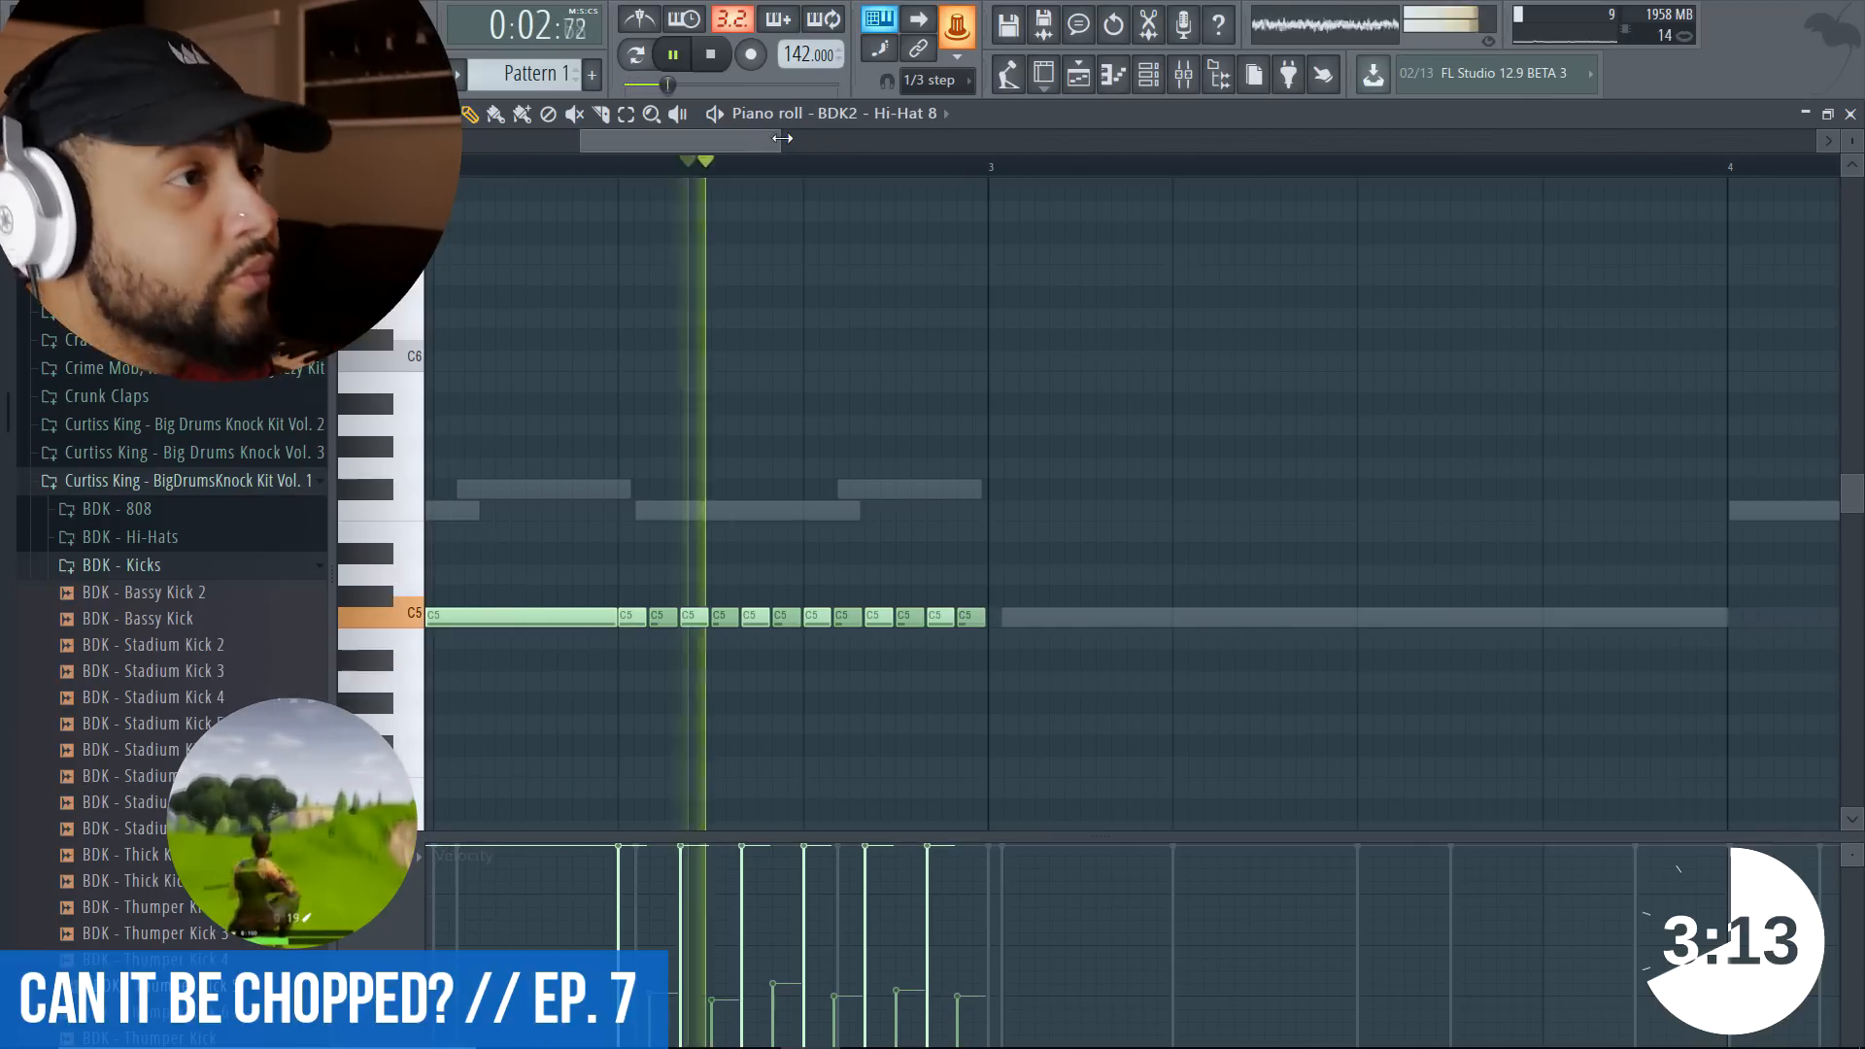
- Duplicate the whole two-bar hi-hat pattern from bar 3 onward and close the piano roll
left_click_drag(773, 130, 941, 130)
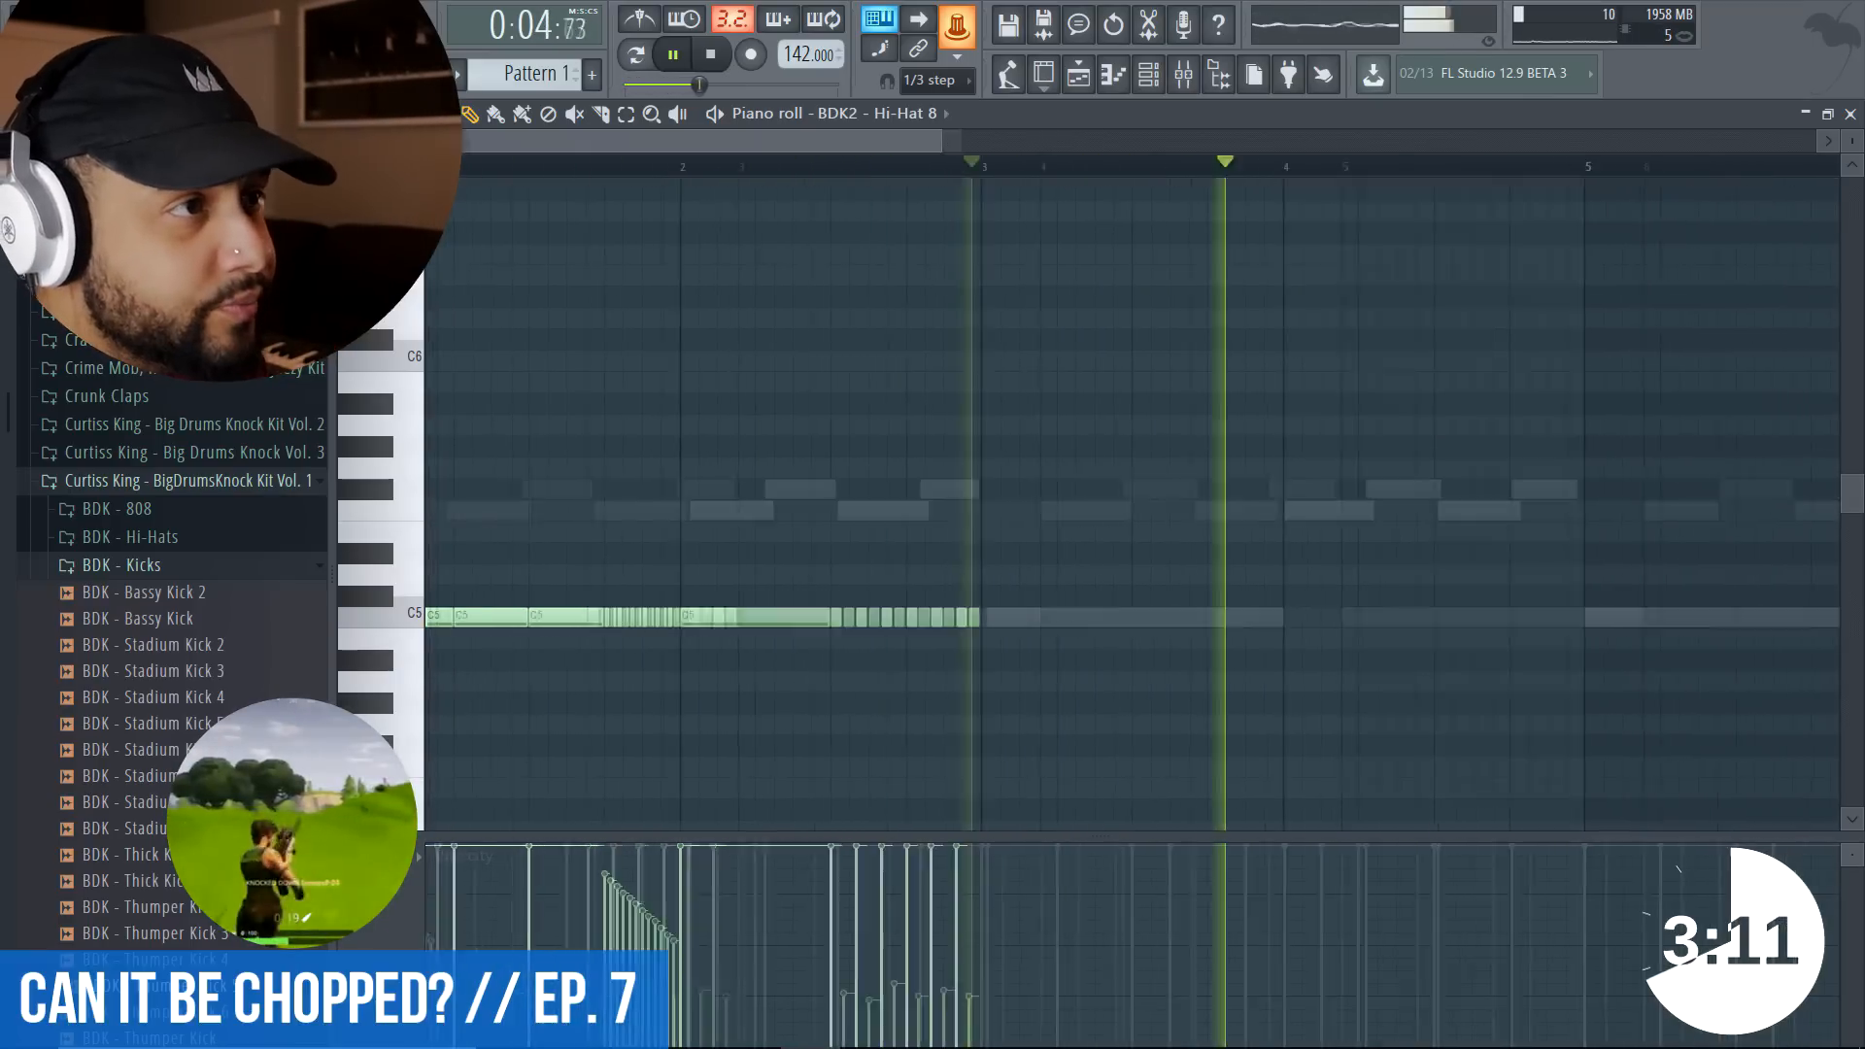
key("ctrl+a")
key("ctrl+b")
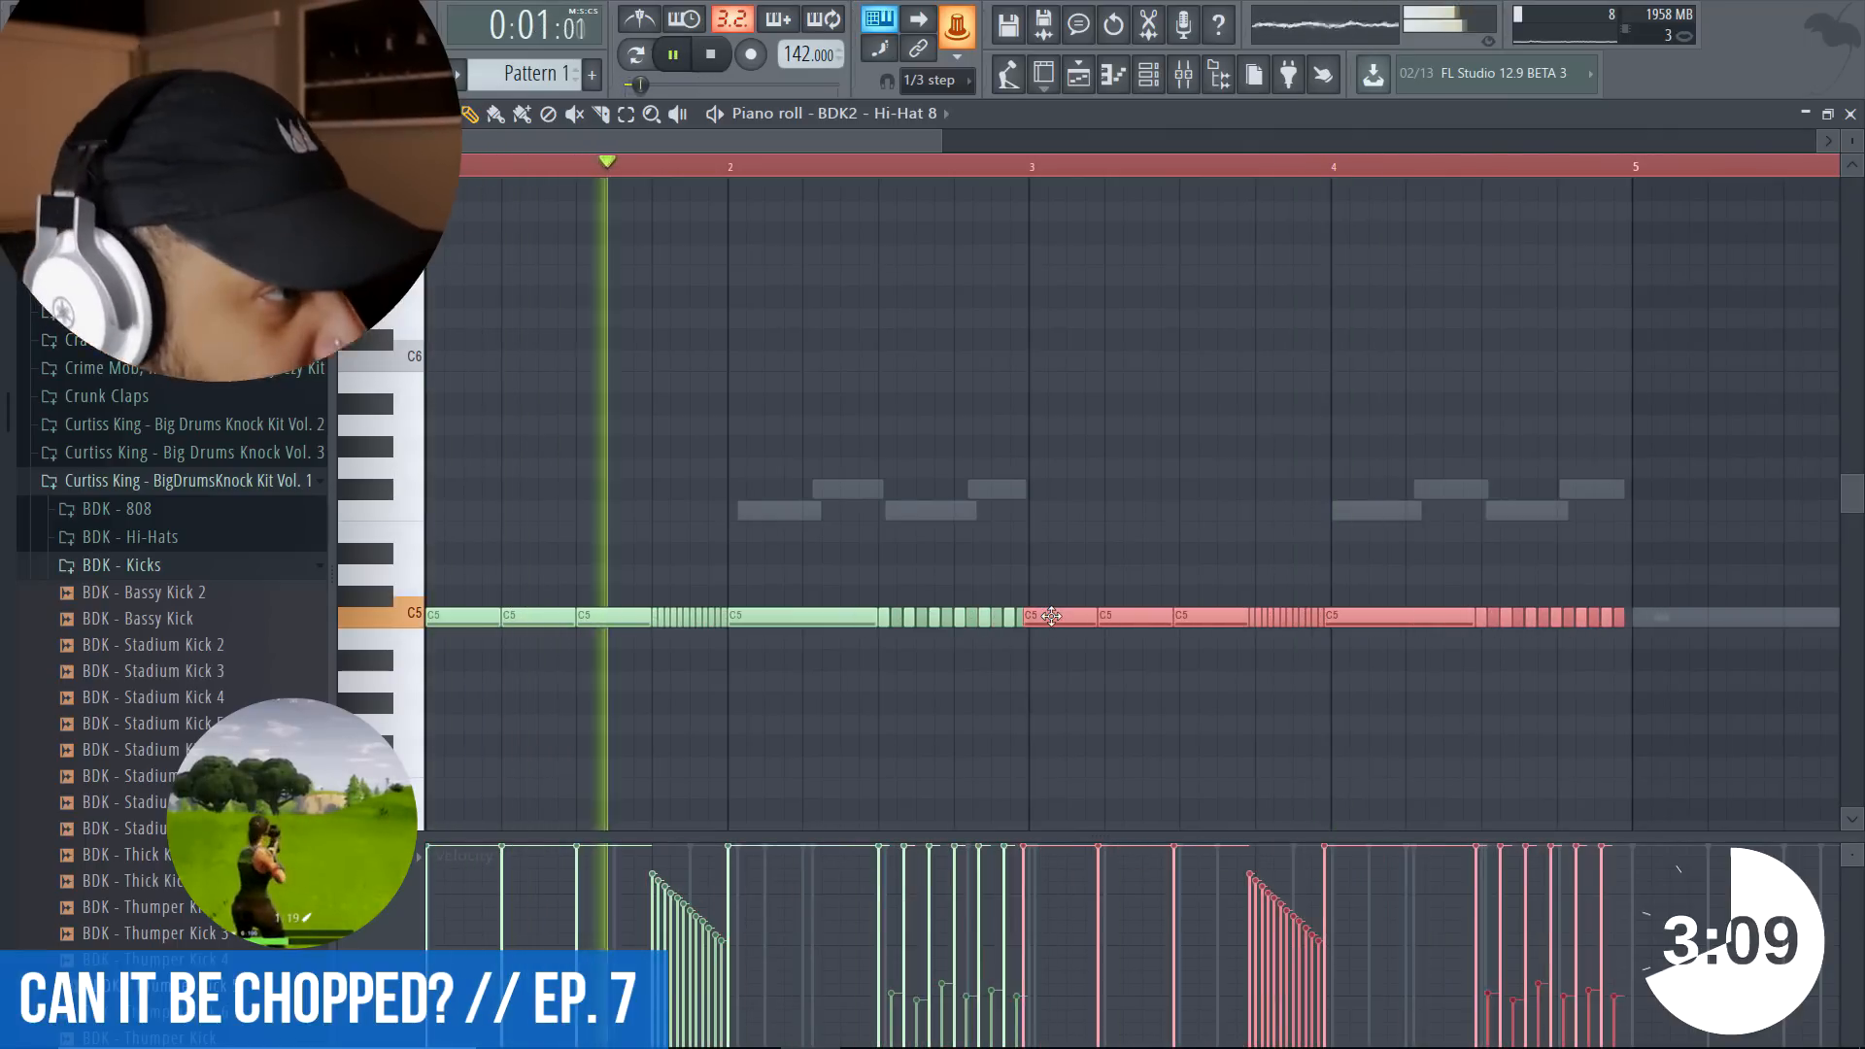
left_click(1851, 114)
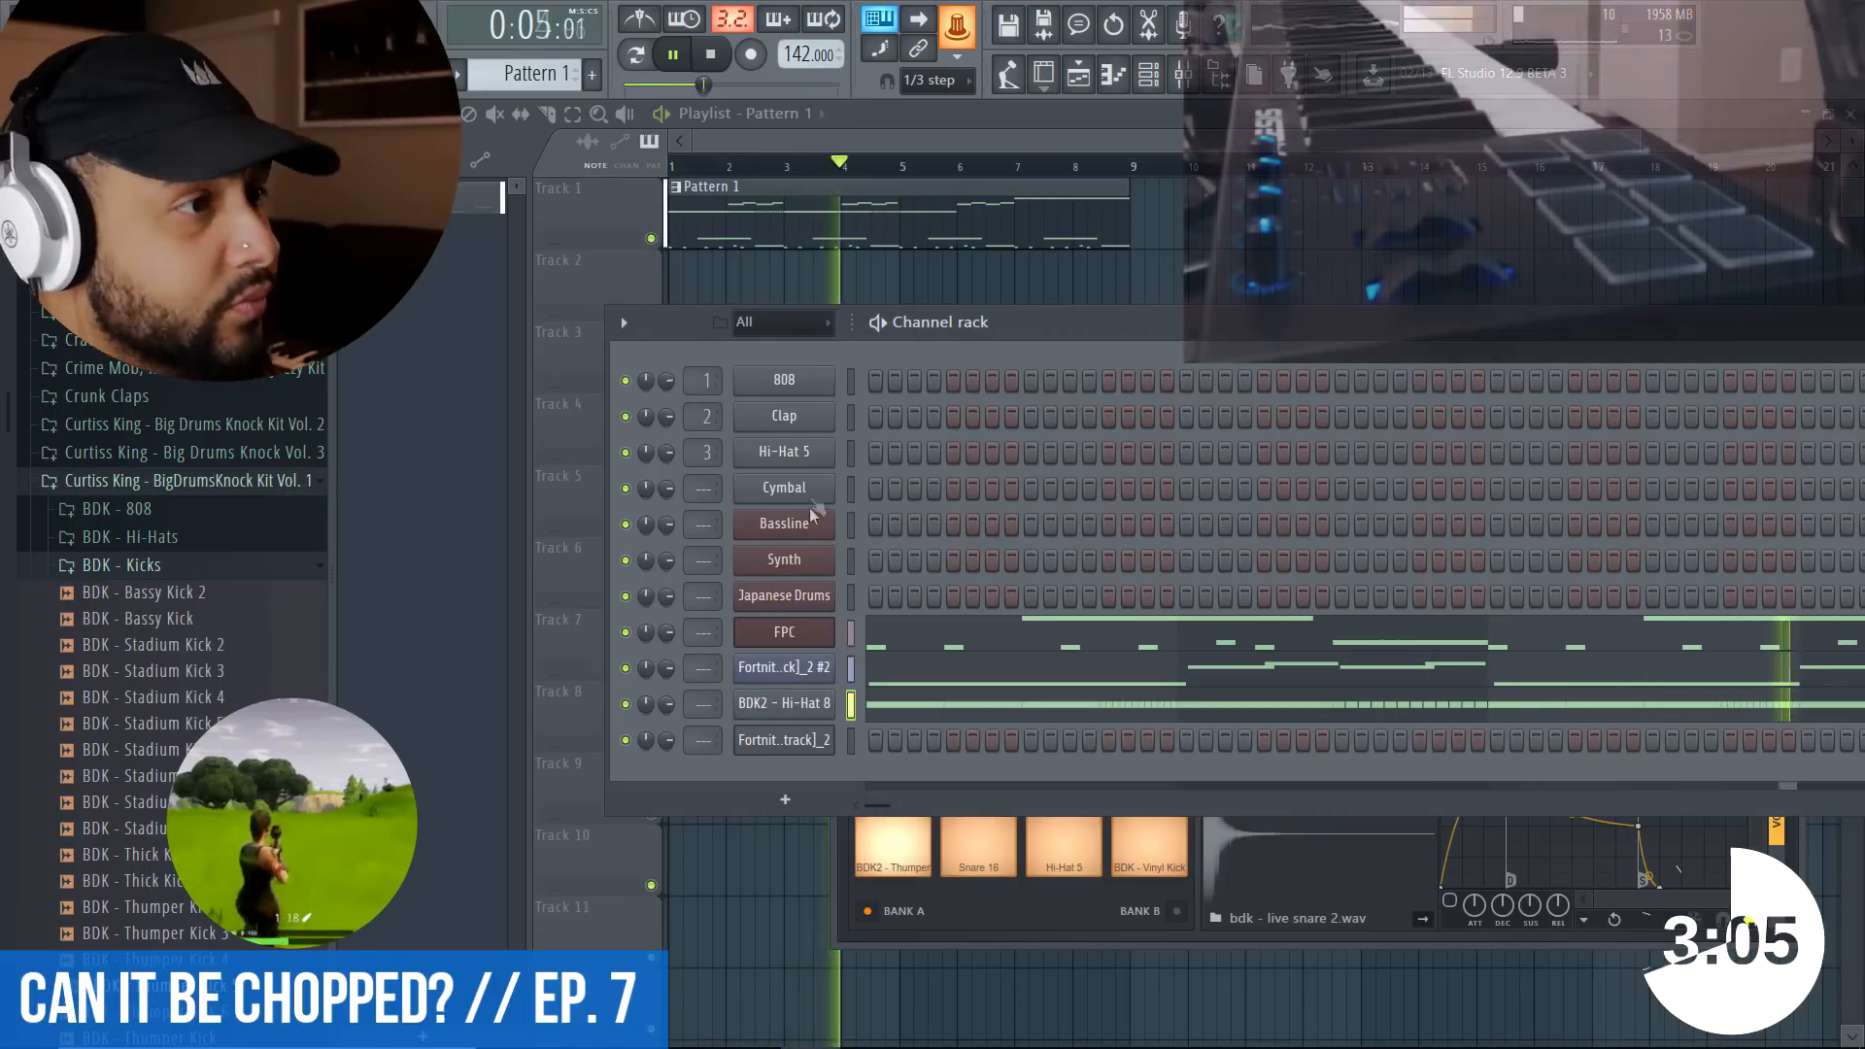
- Open the Japanese Drums instrument and record a drum take with everything captured
left_click(822, 597)
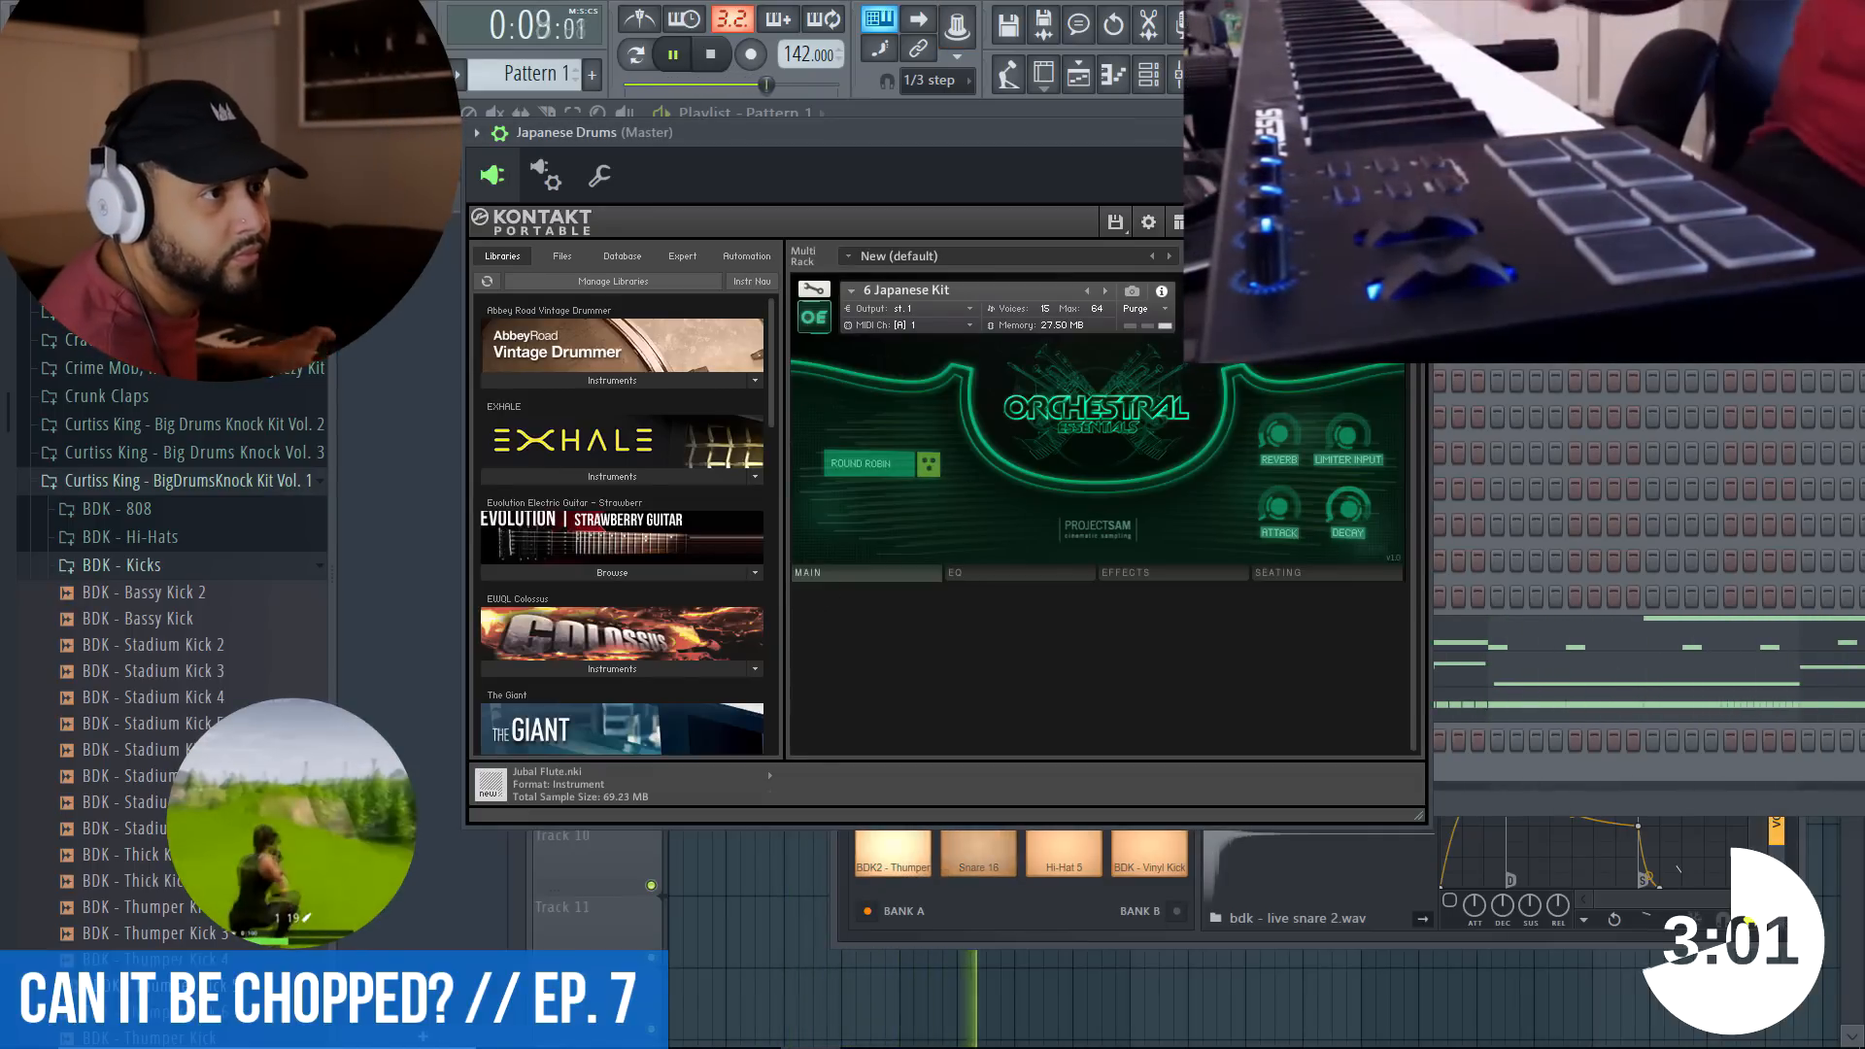
left_click(1414, 132)
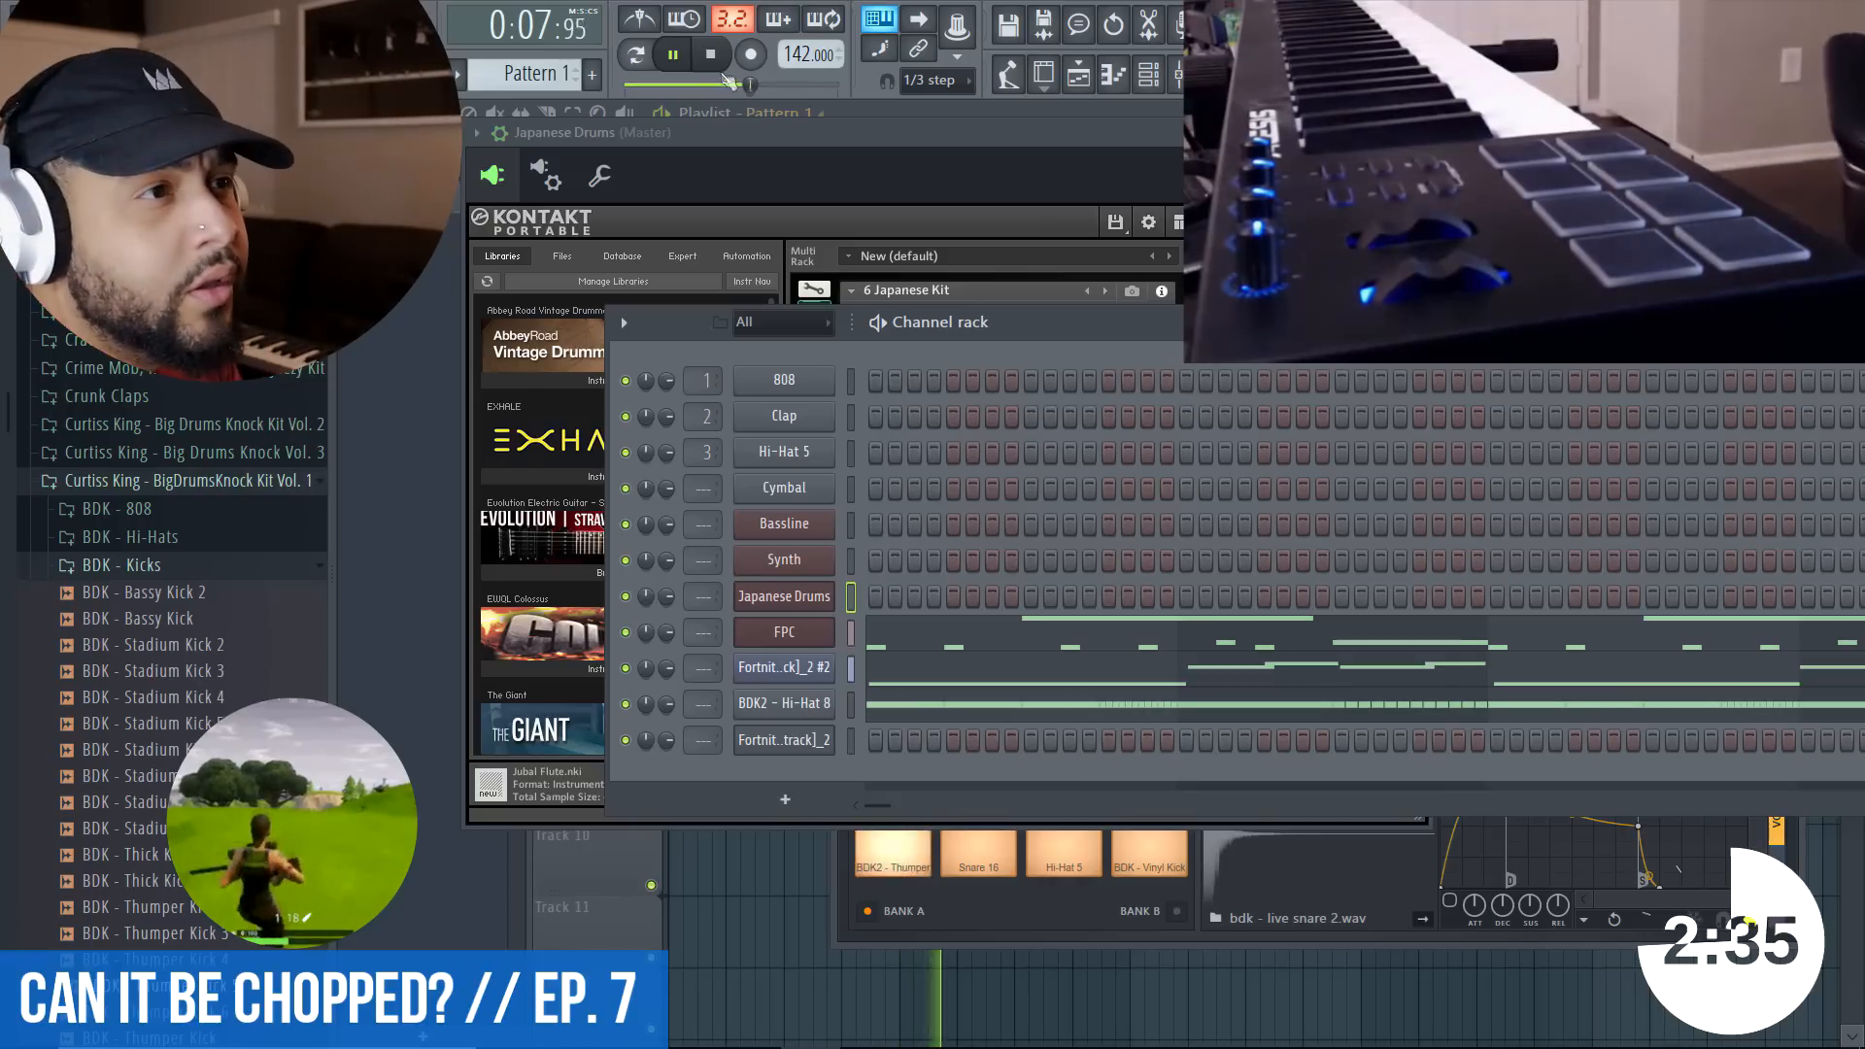
left_click(751, 58)
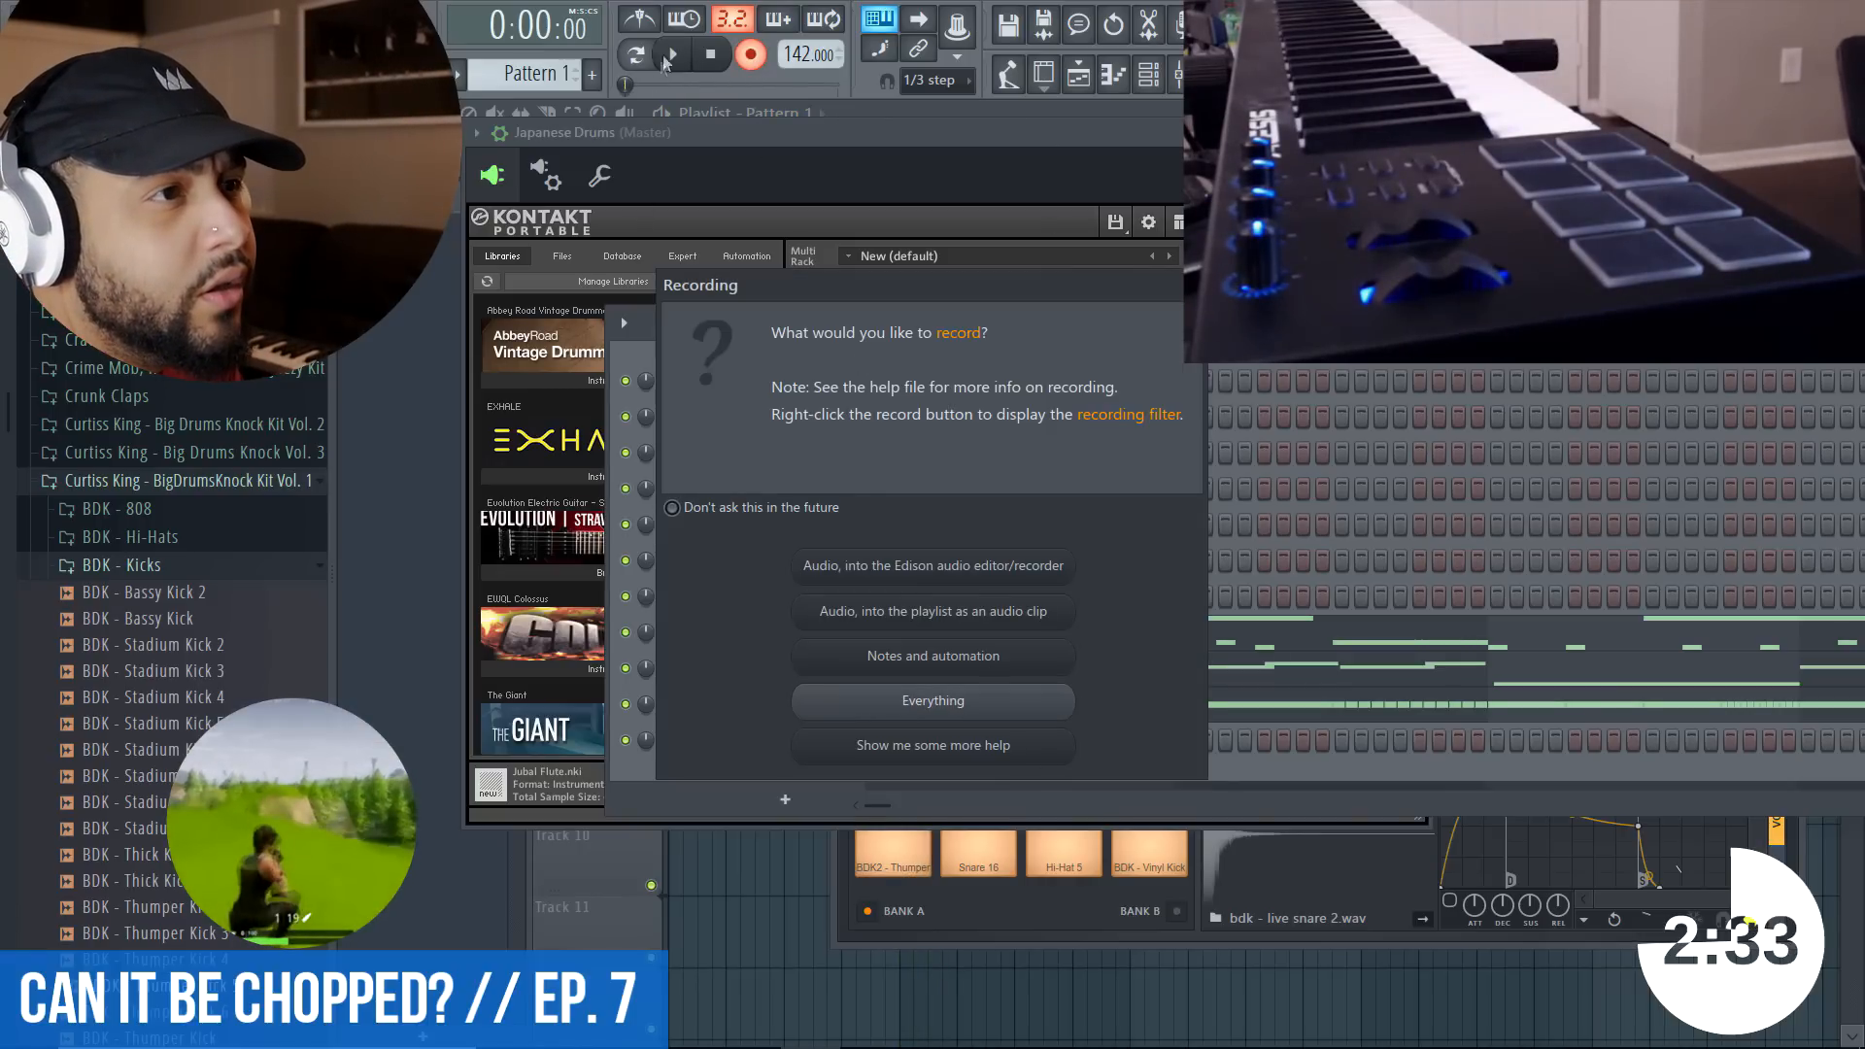
left_click(984, 684)
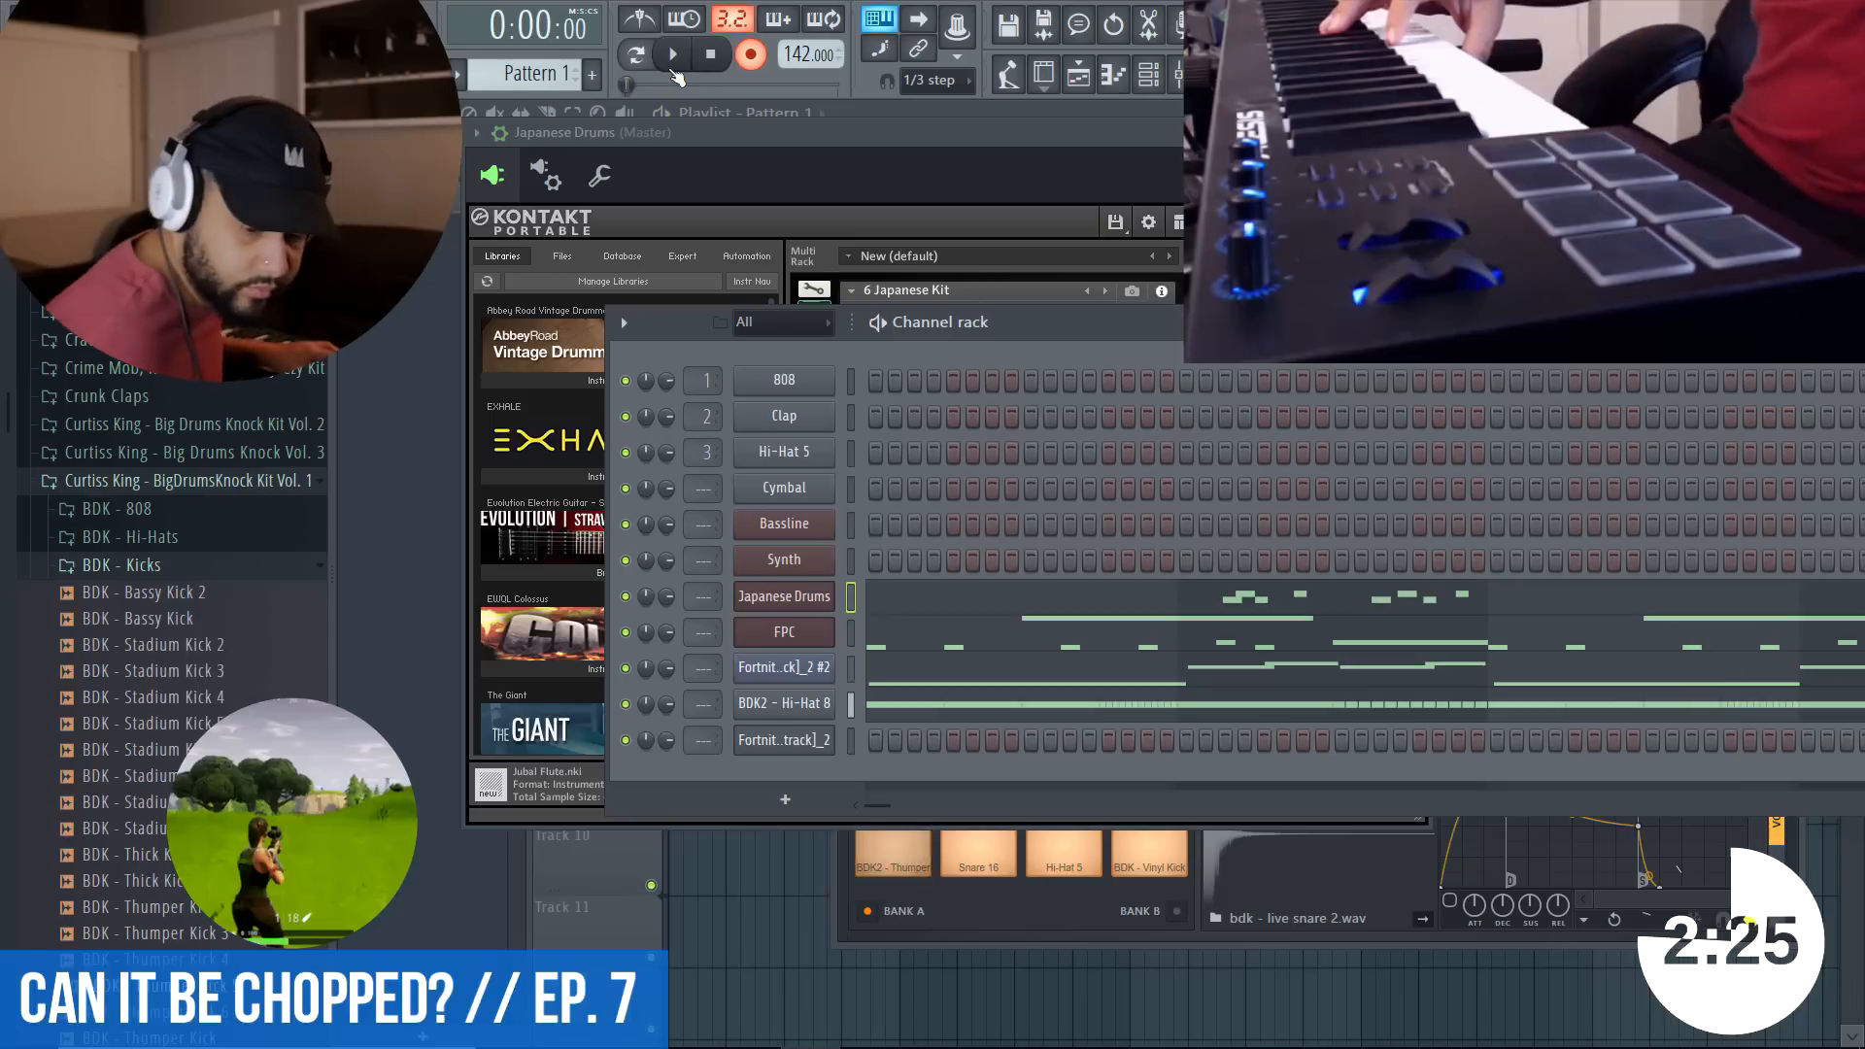
- Undo the first Japanese Drums take and record a new two-bar part over bars 1 and 2
key("space")
key("ctrl+z")
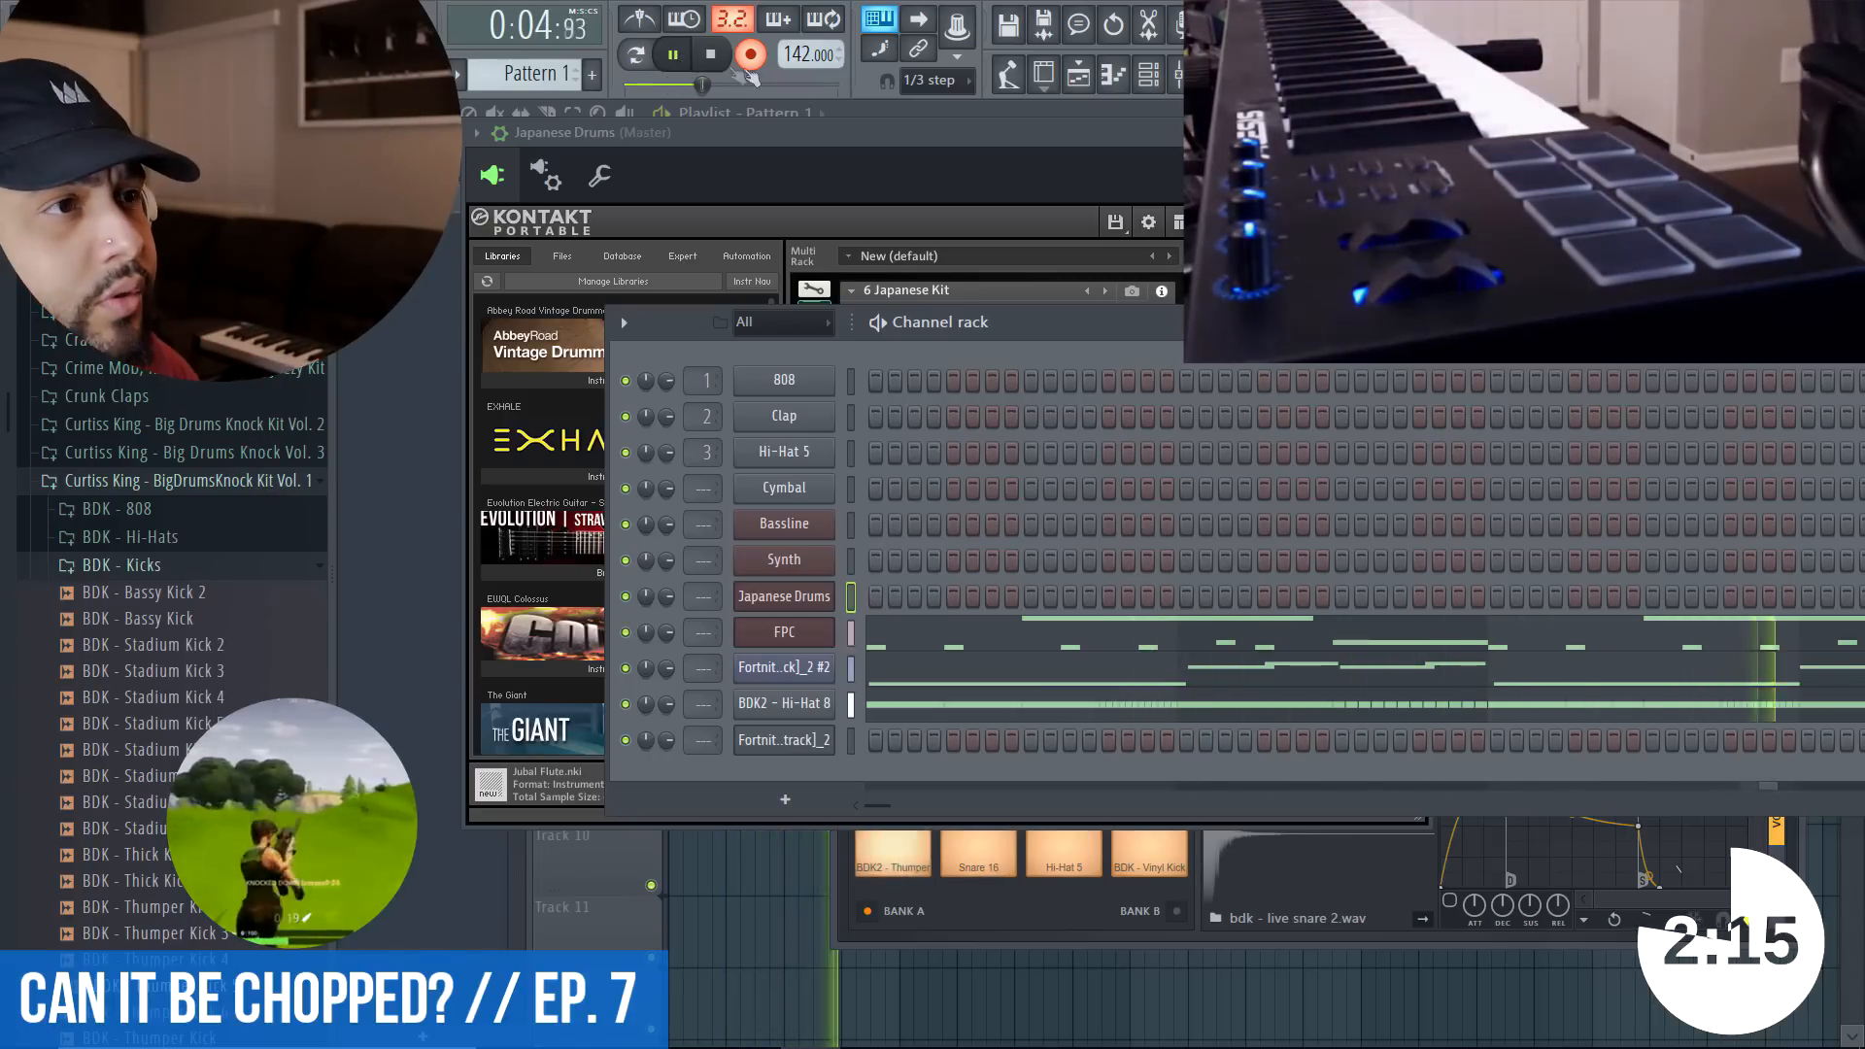
key("space")
- Open the Japanese Drums piano roll and delete the stray low notes beneath the recorded hits
left_click(999, 604)
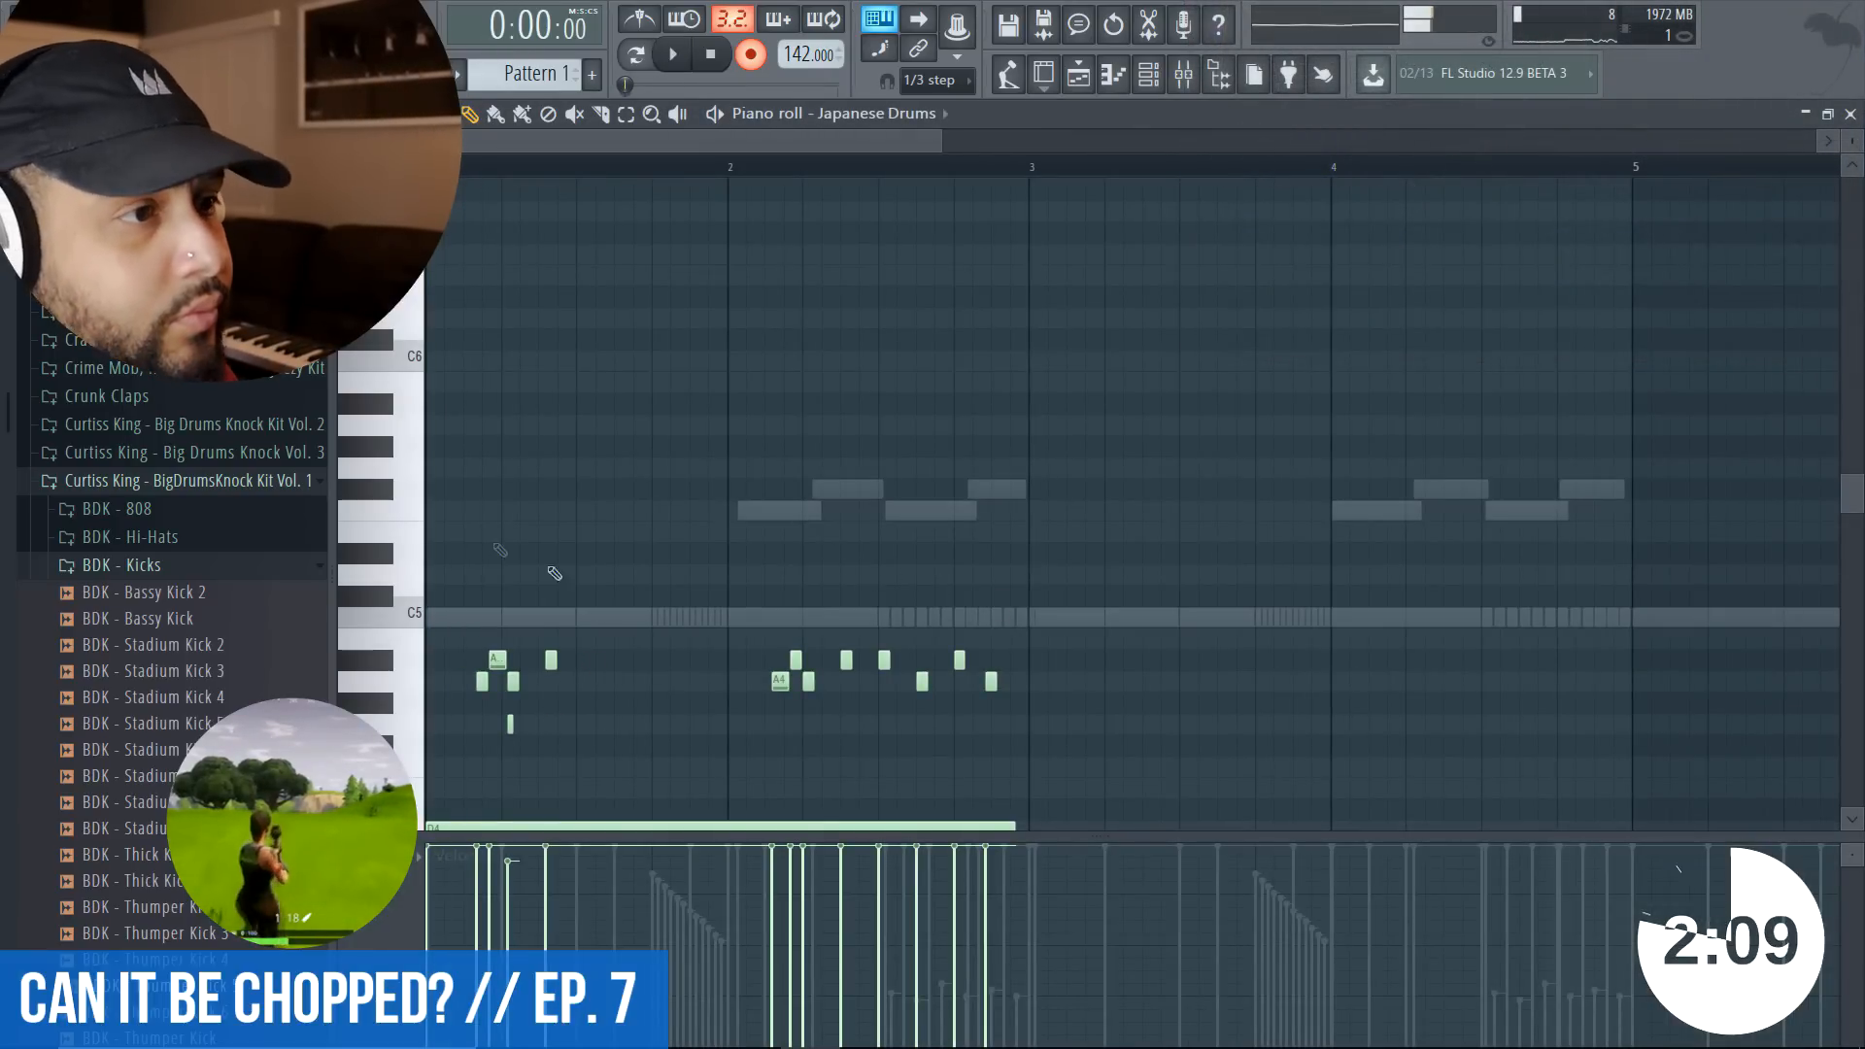
scroll(552, 657, "down", 3)
right_click(547, 649)
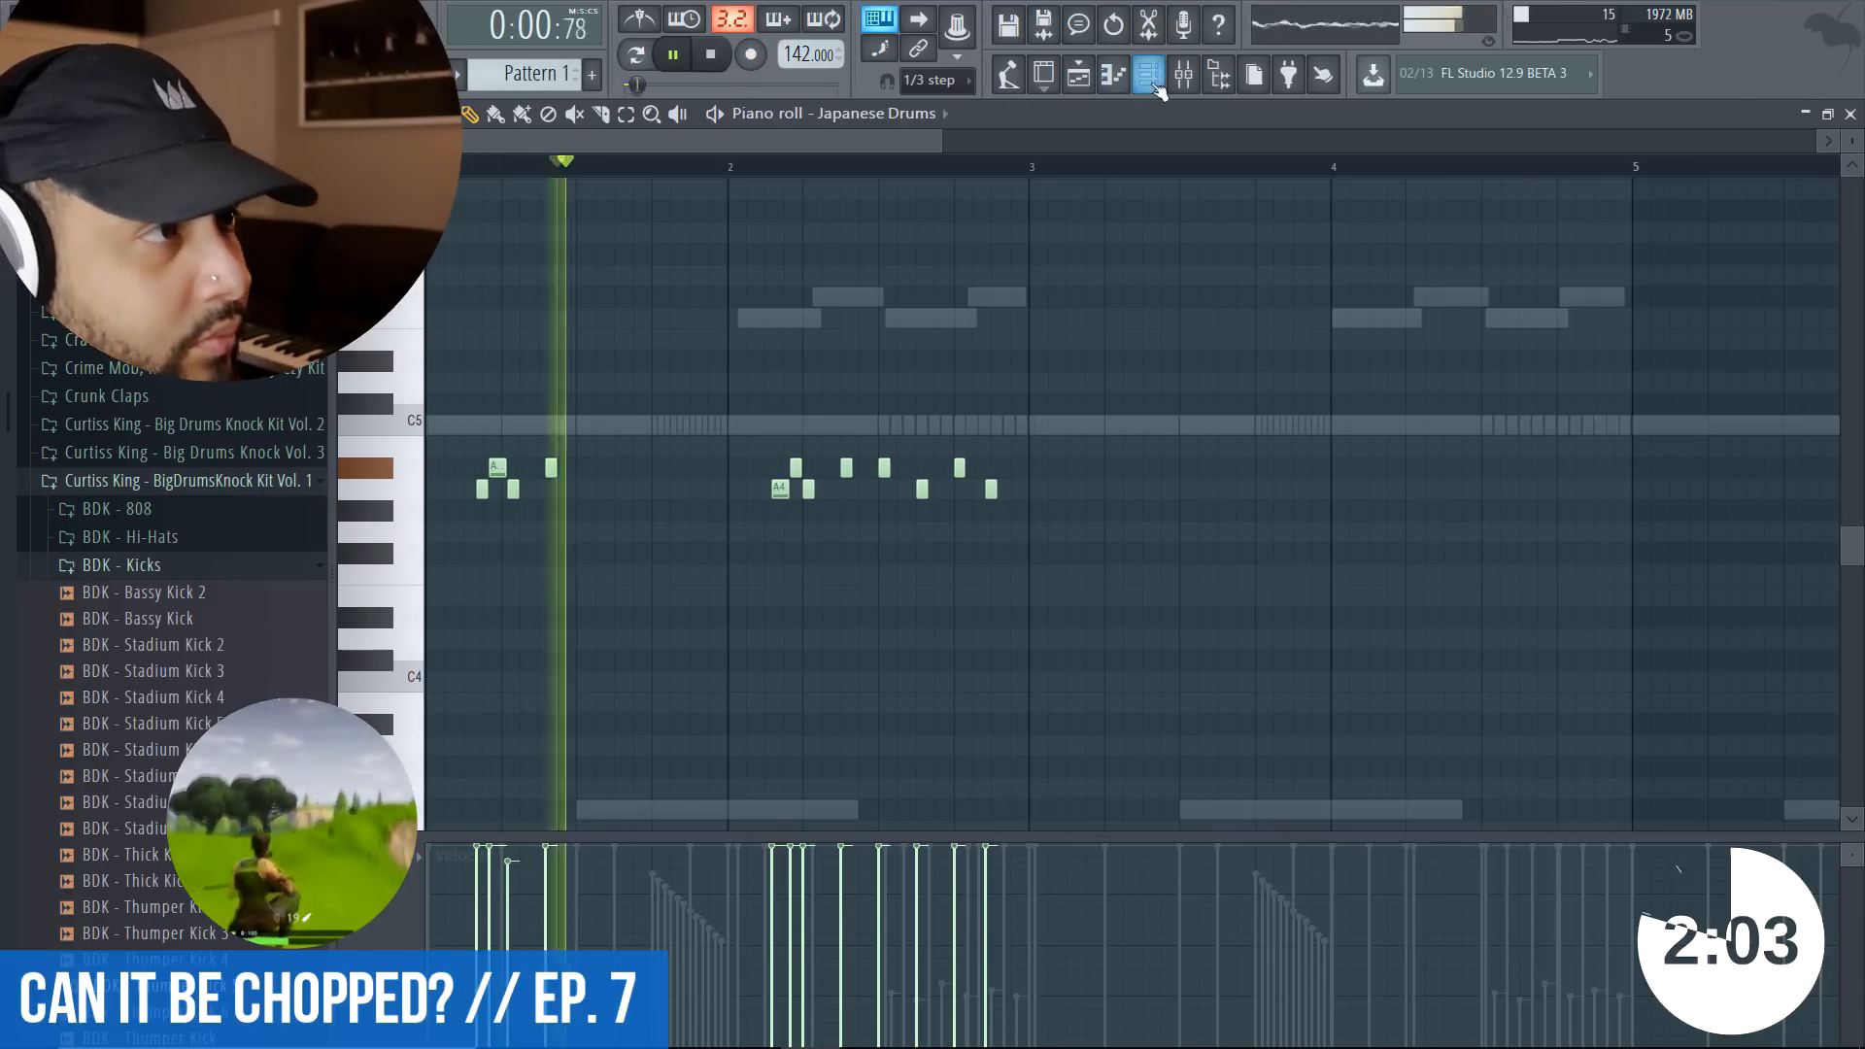
- Try moving the last A#4 hit of bar 1 slightly later in the Japanese Drums part and audition it
left_click_drag(942, 141, 528, 142)
key("space")
key("space")
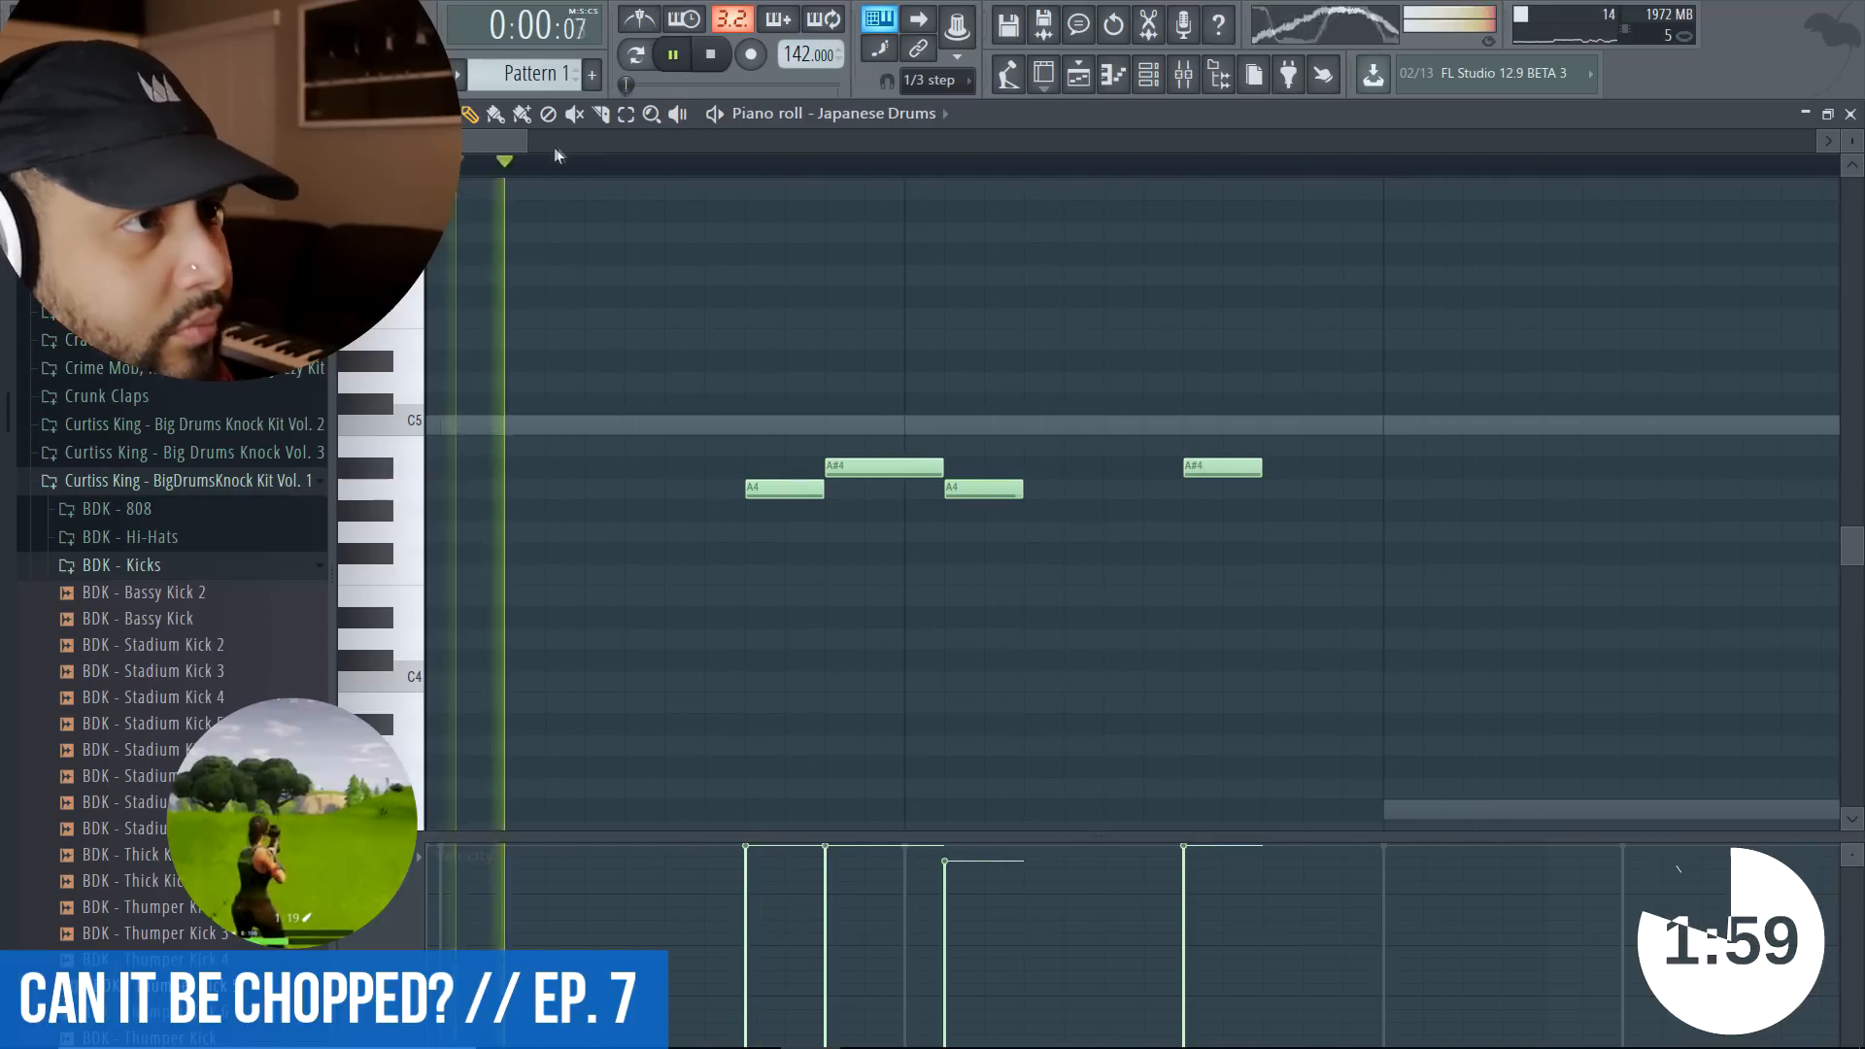
left_click_drag(1193, 465, 1234, 465)
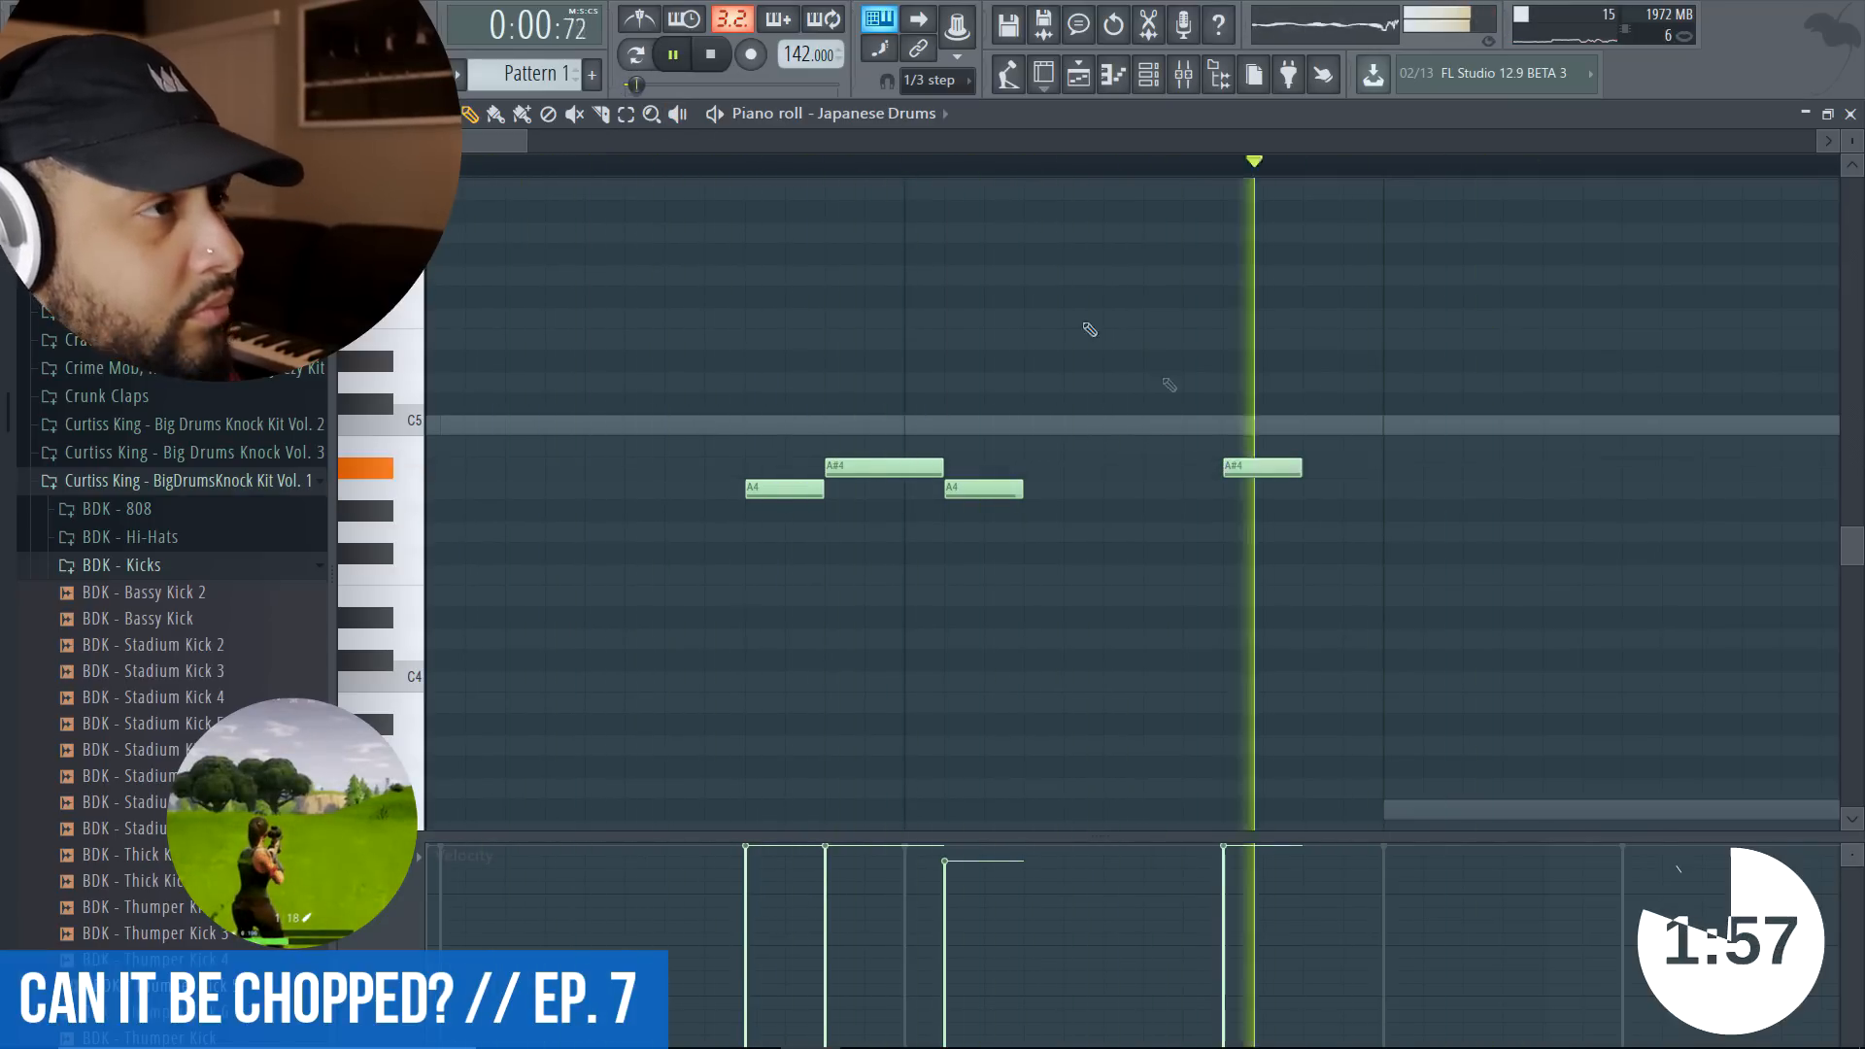
key("space")
key("space")
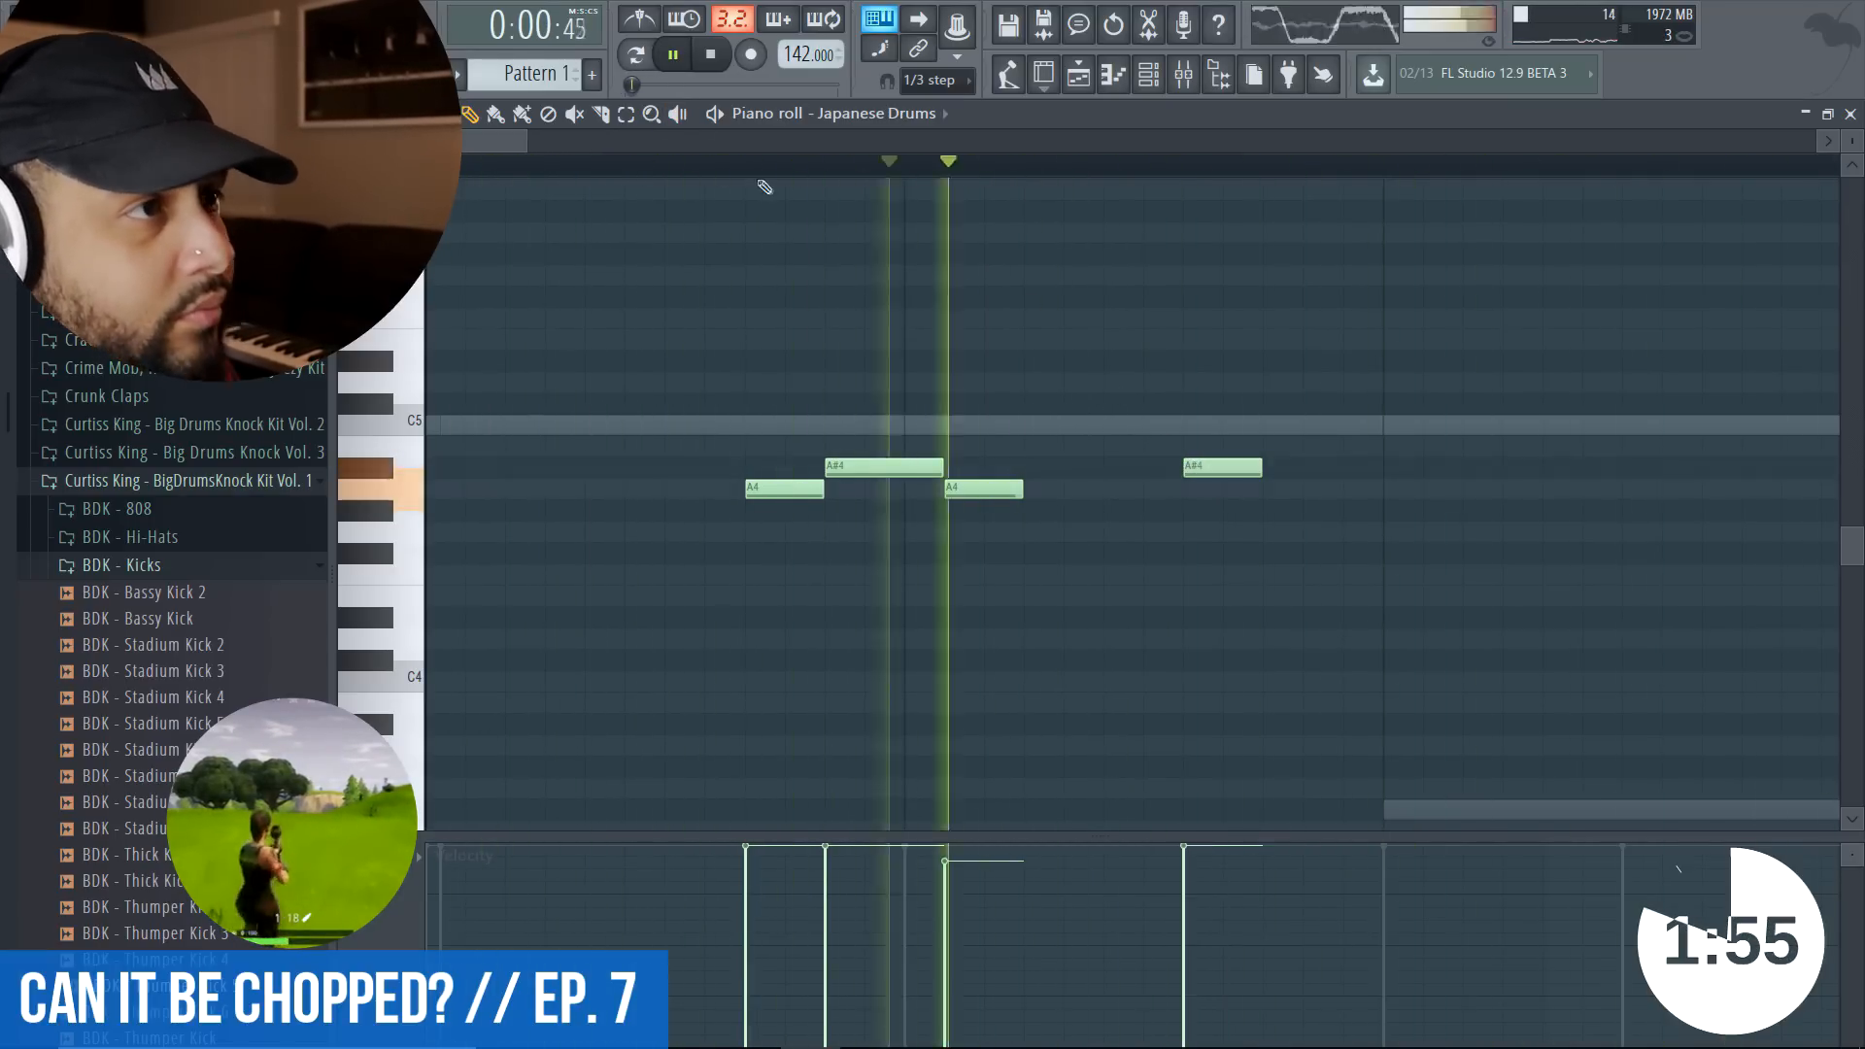
left_click_drag(528, 142, 1015, 172)
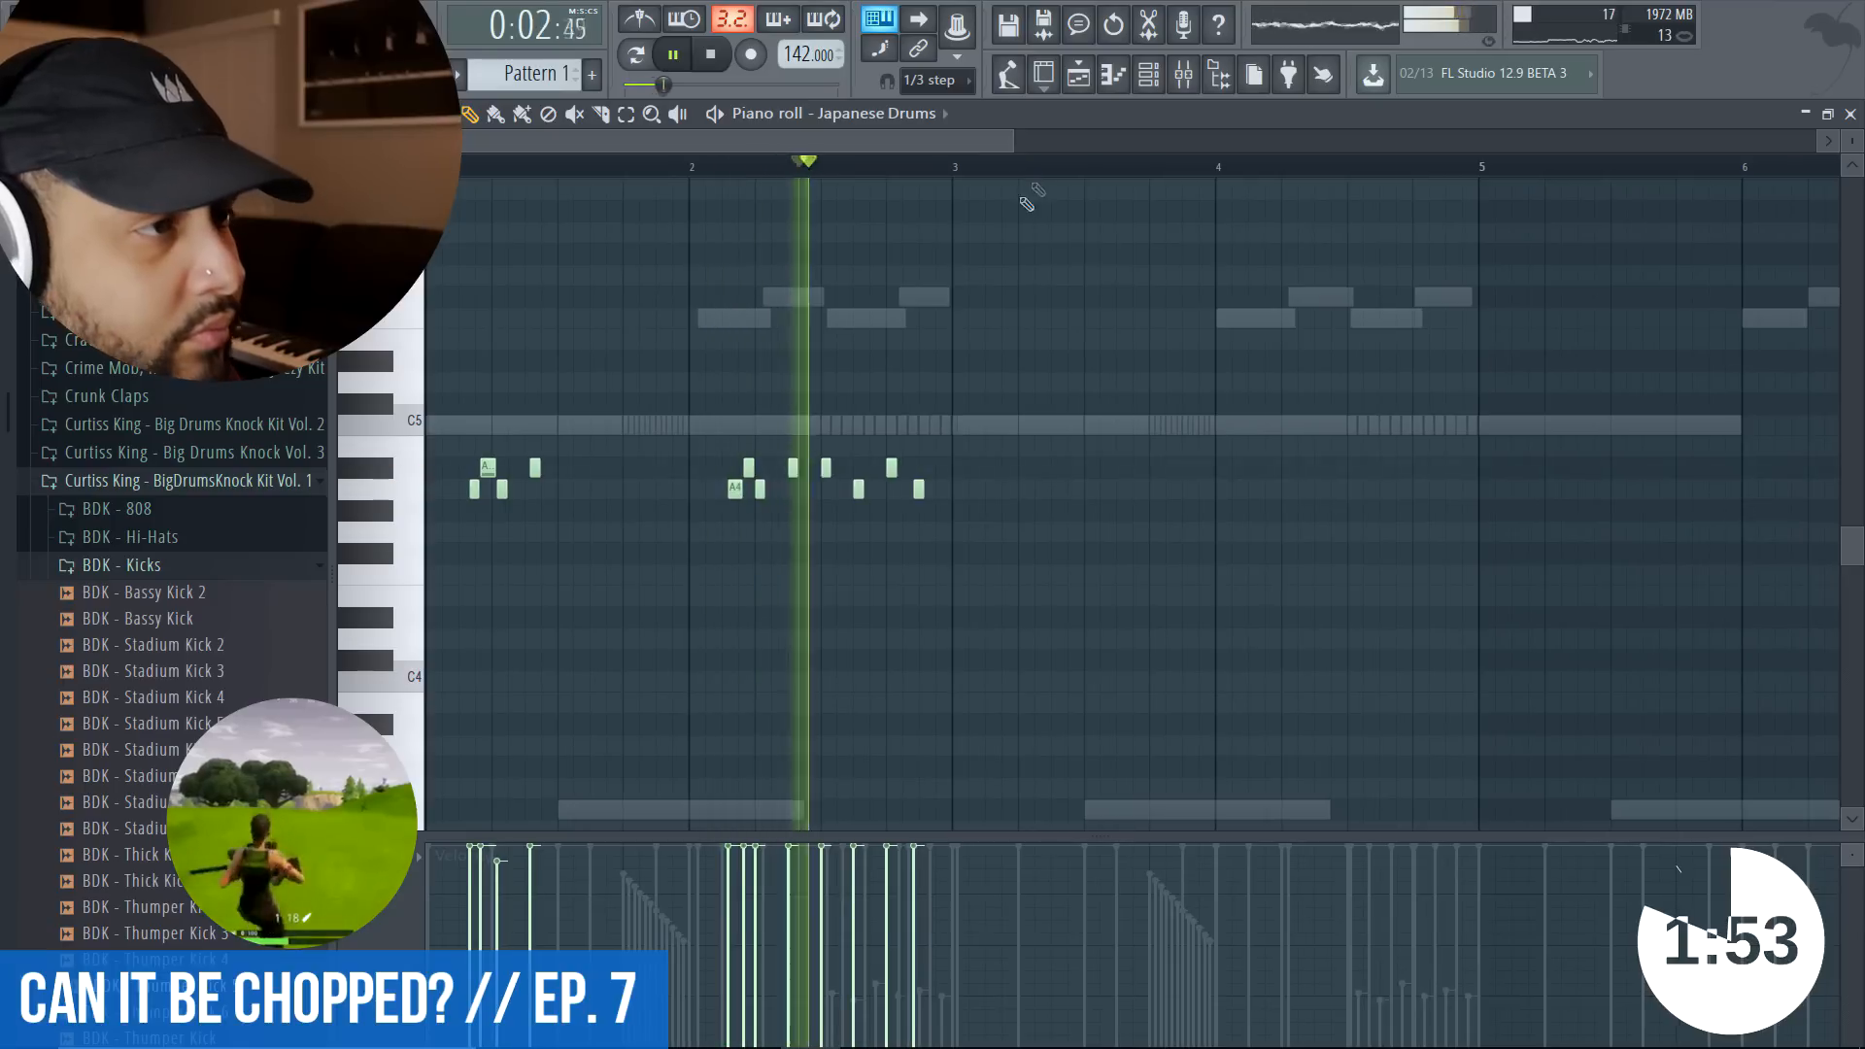
- Try chopping all the Japanese Drums notes at once, and undo the chop
left_click(935, 85)
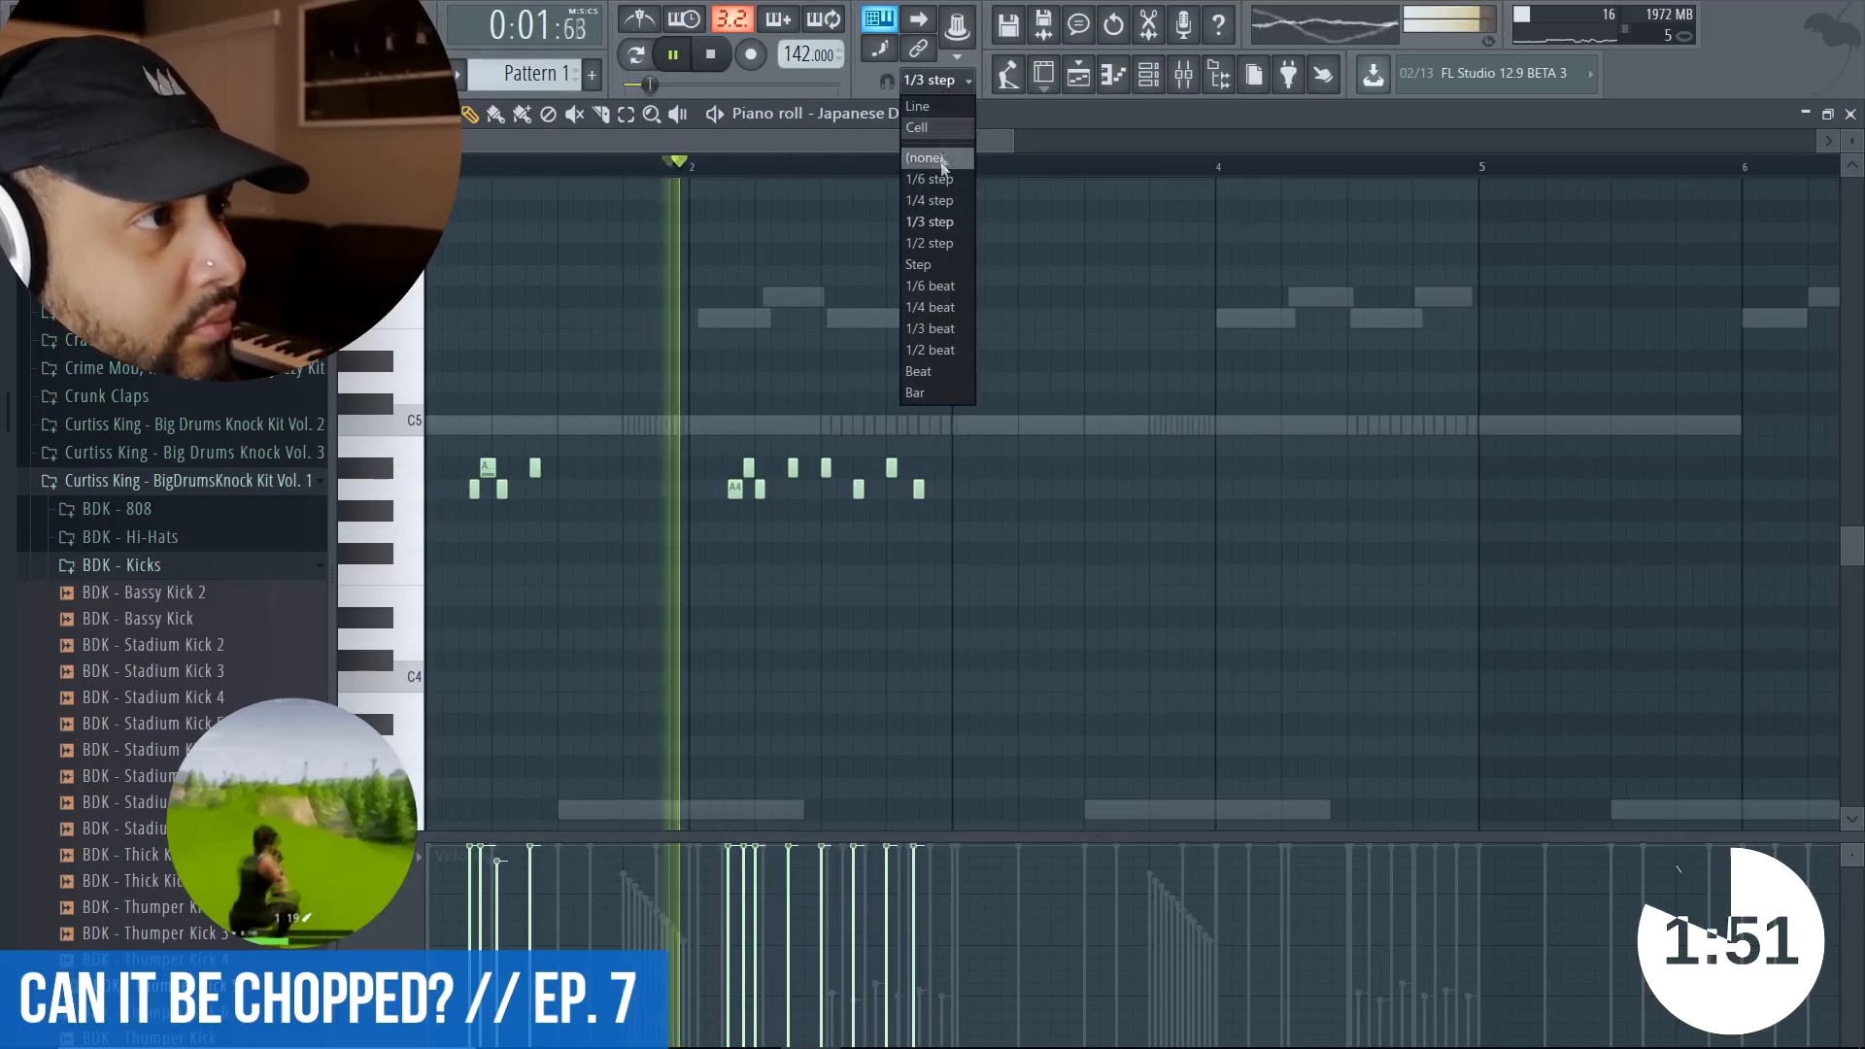
left_click(873, 143)
key("ctrl+u")
key("ctrl+z")
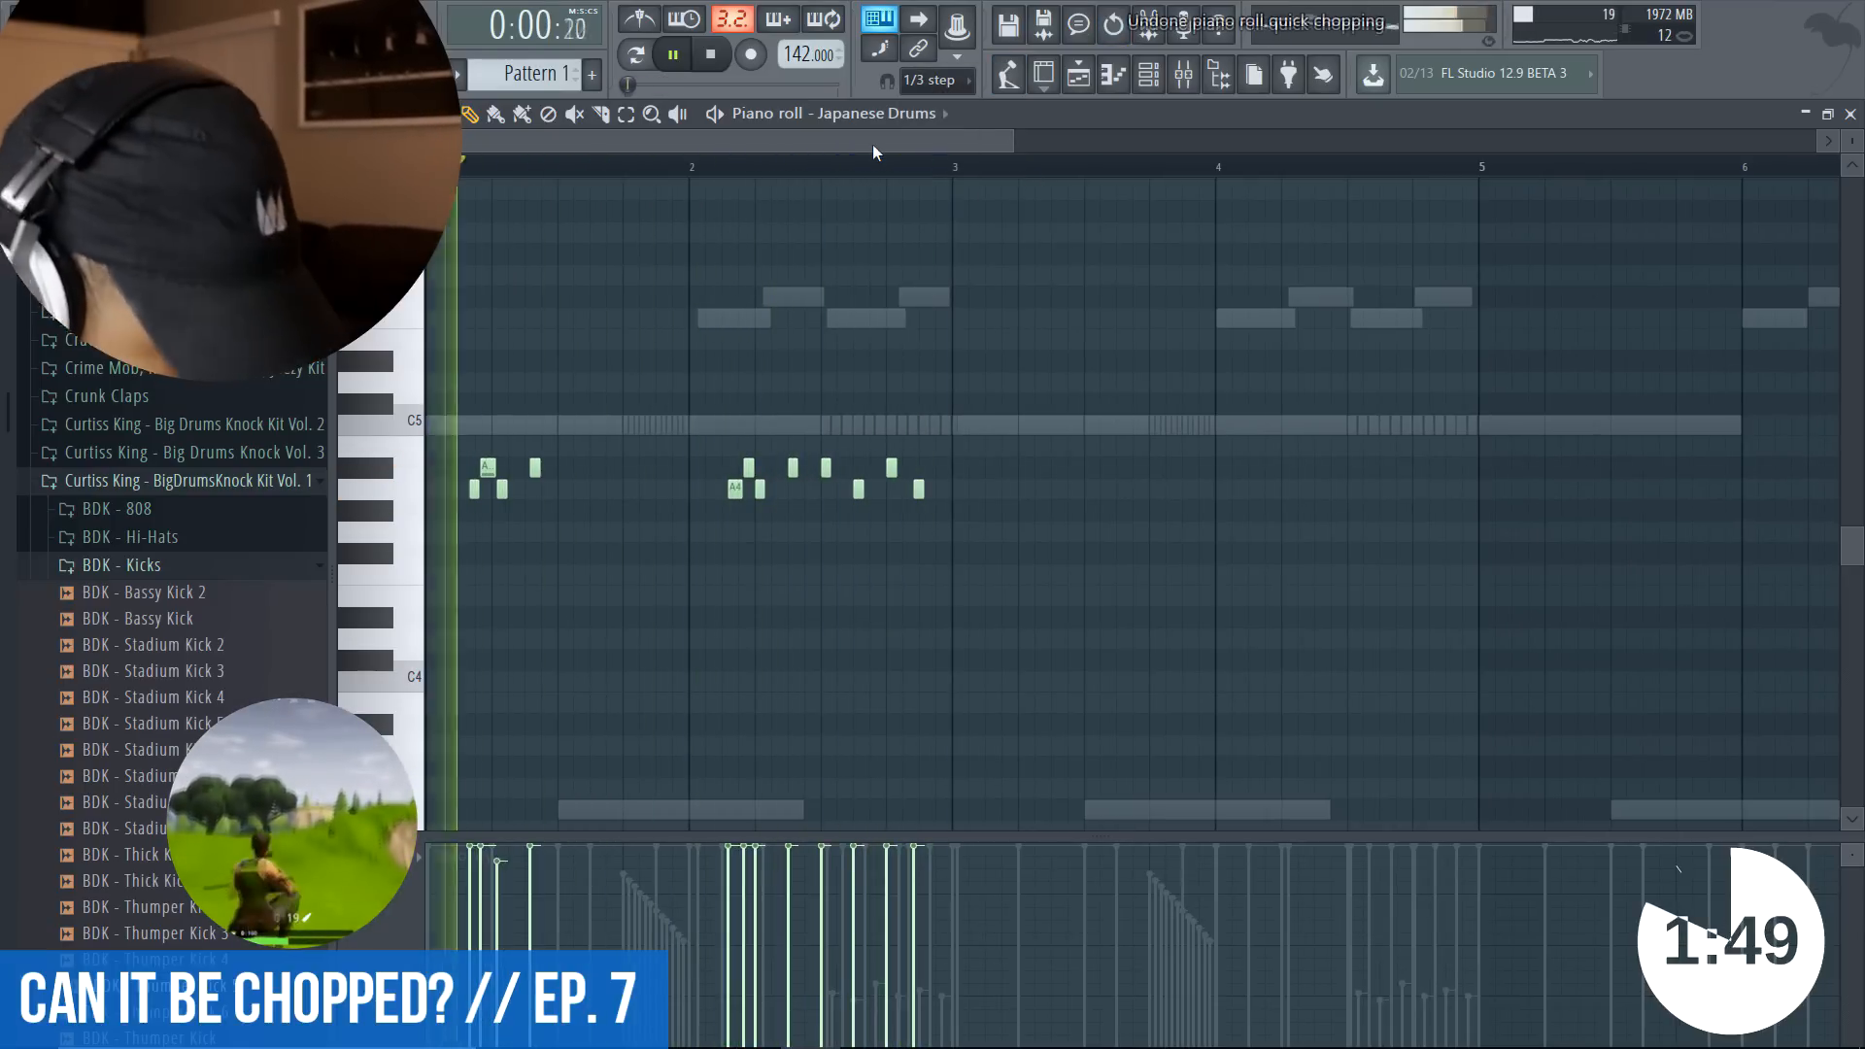
- Chop the Japanese Drums hits in bar 2 and quantize them with the snap set to Line
left_click(627, 115)
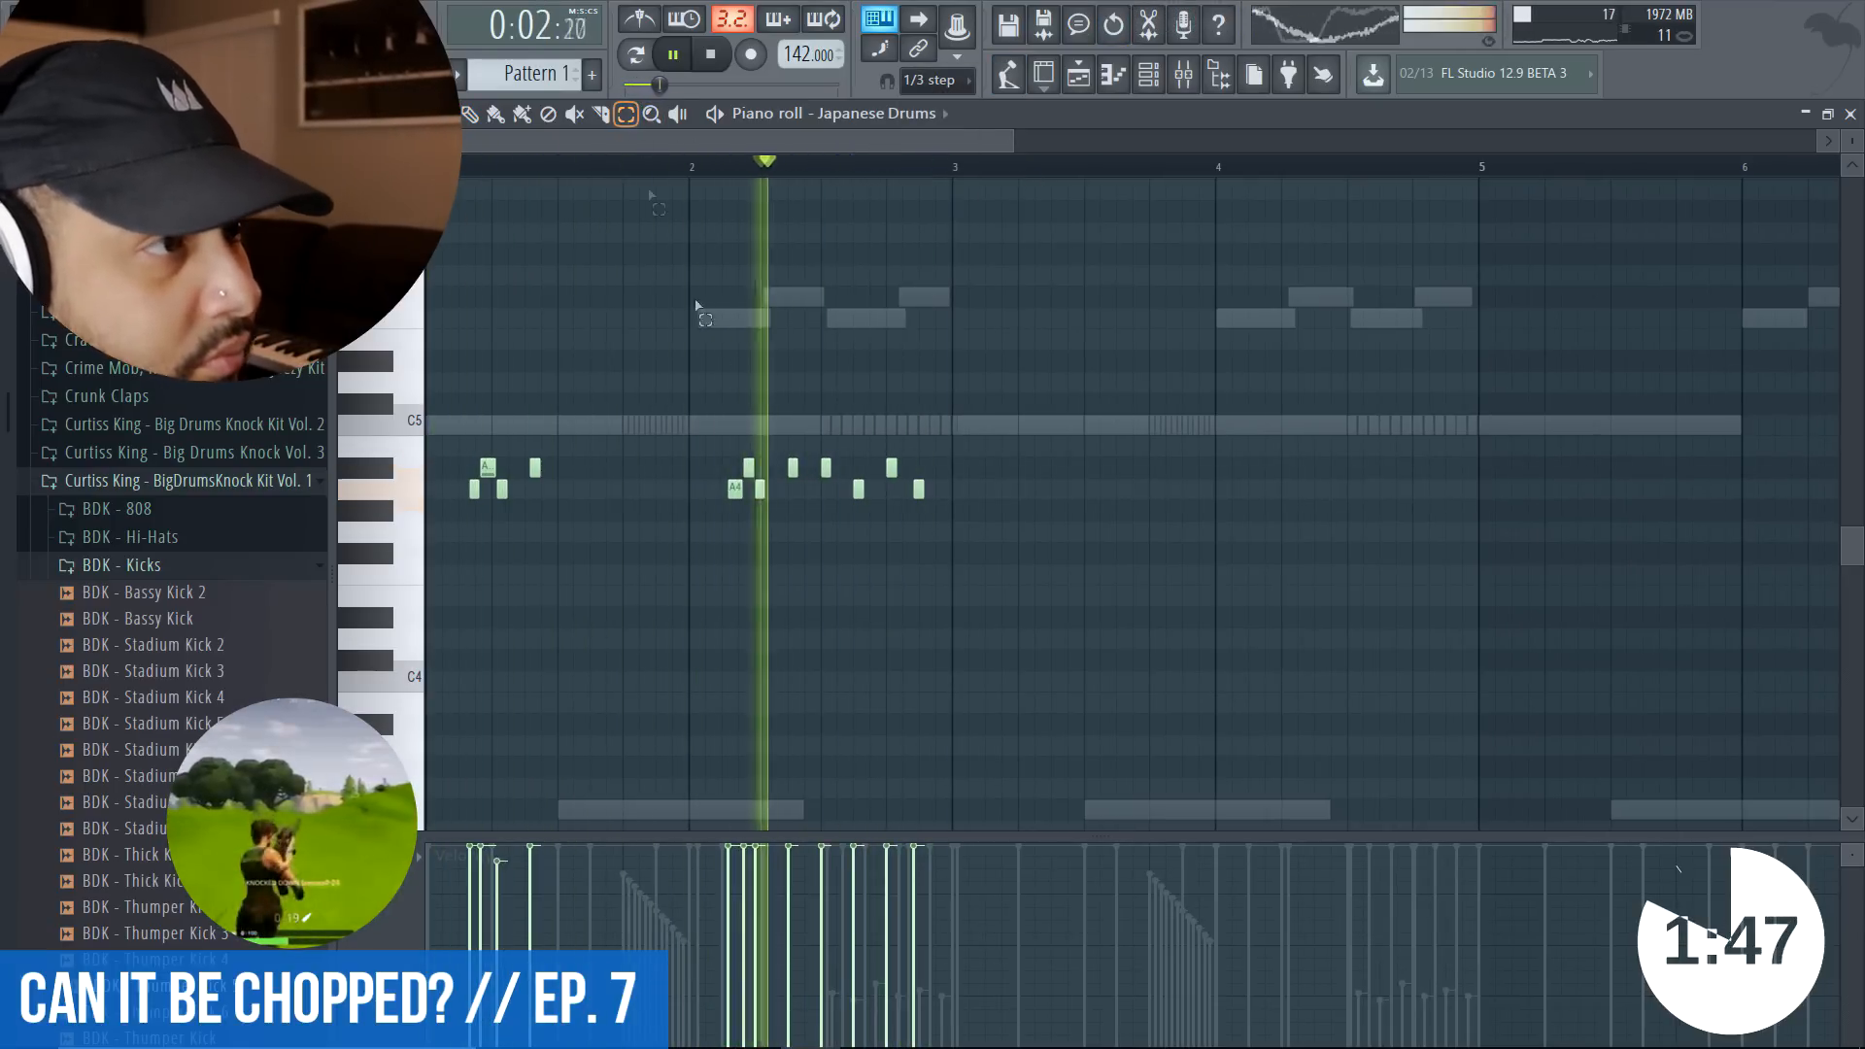
left_click_drag(689, 376, 1055, 645)
key("ctrl+u")
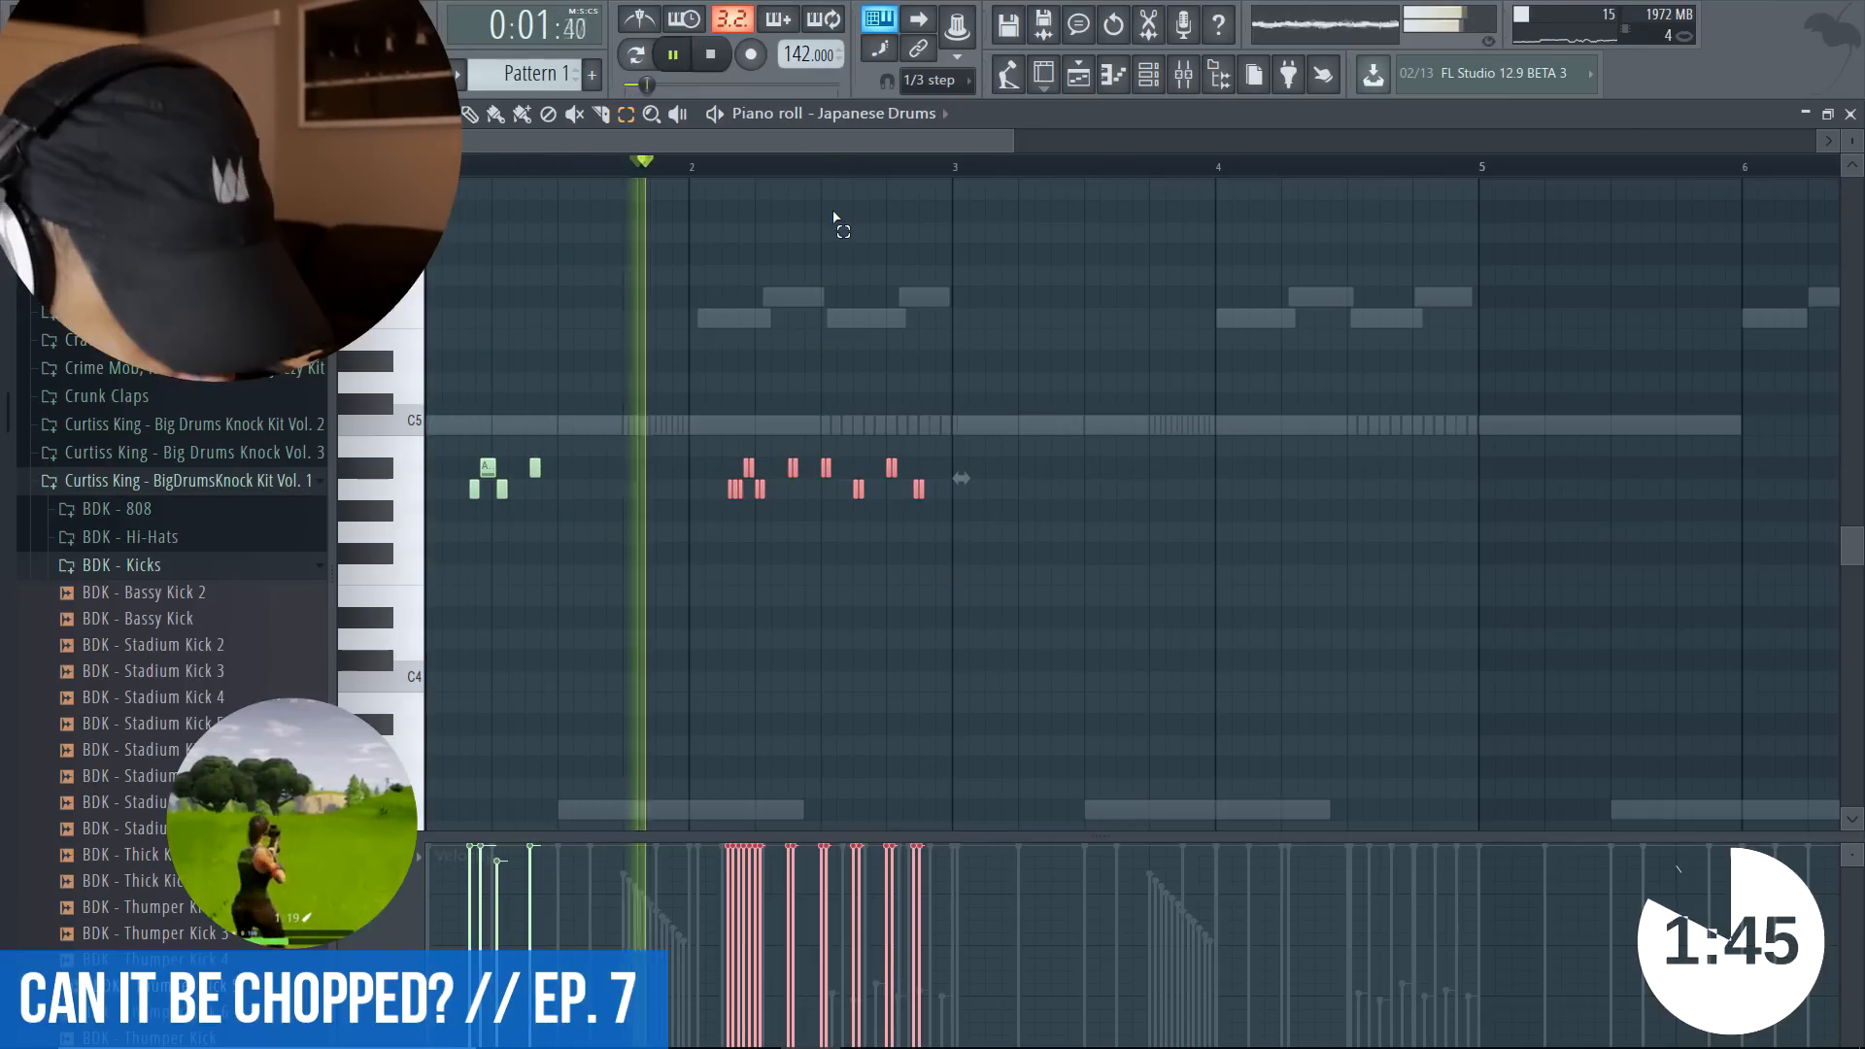
left_click(949, 84)
left_click(952, 114)
key("ctrl+q")
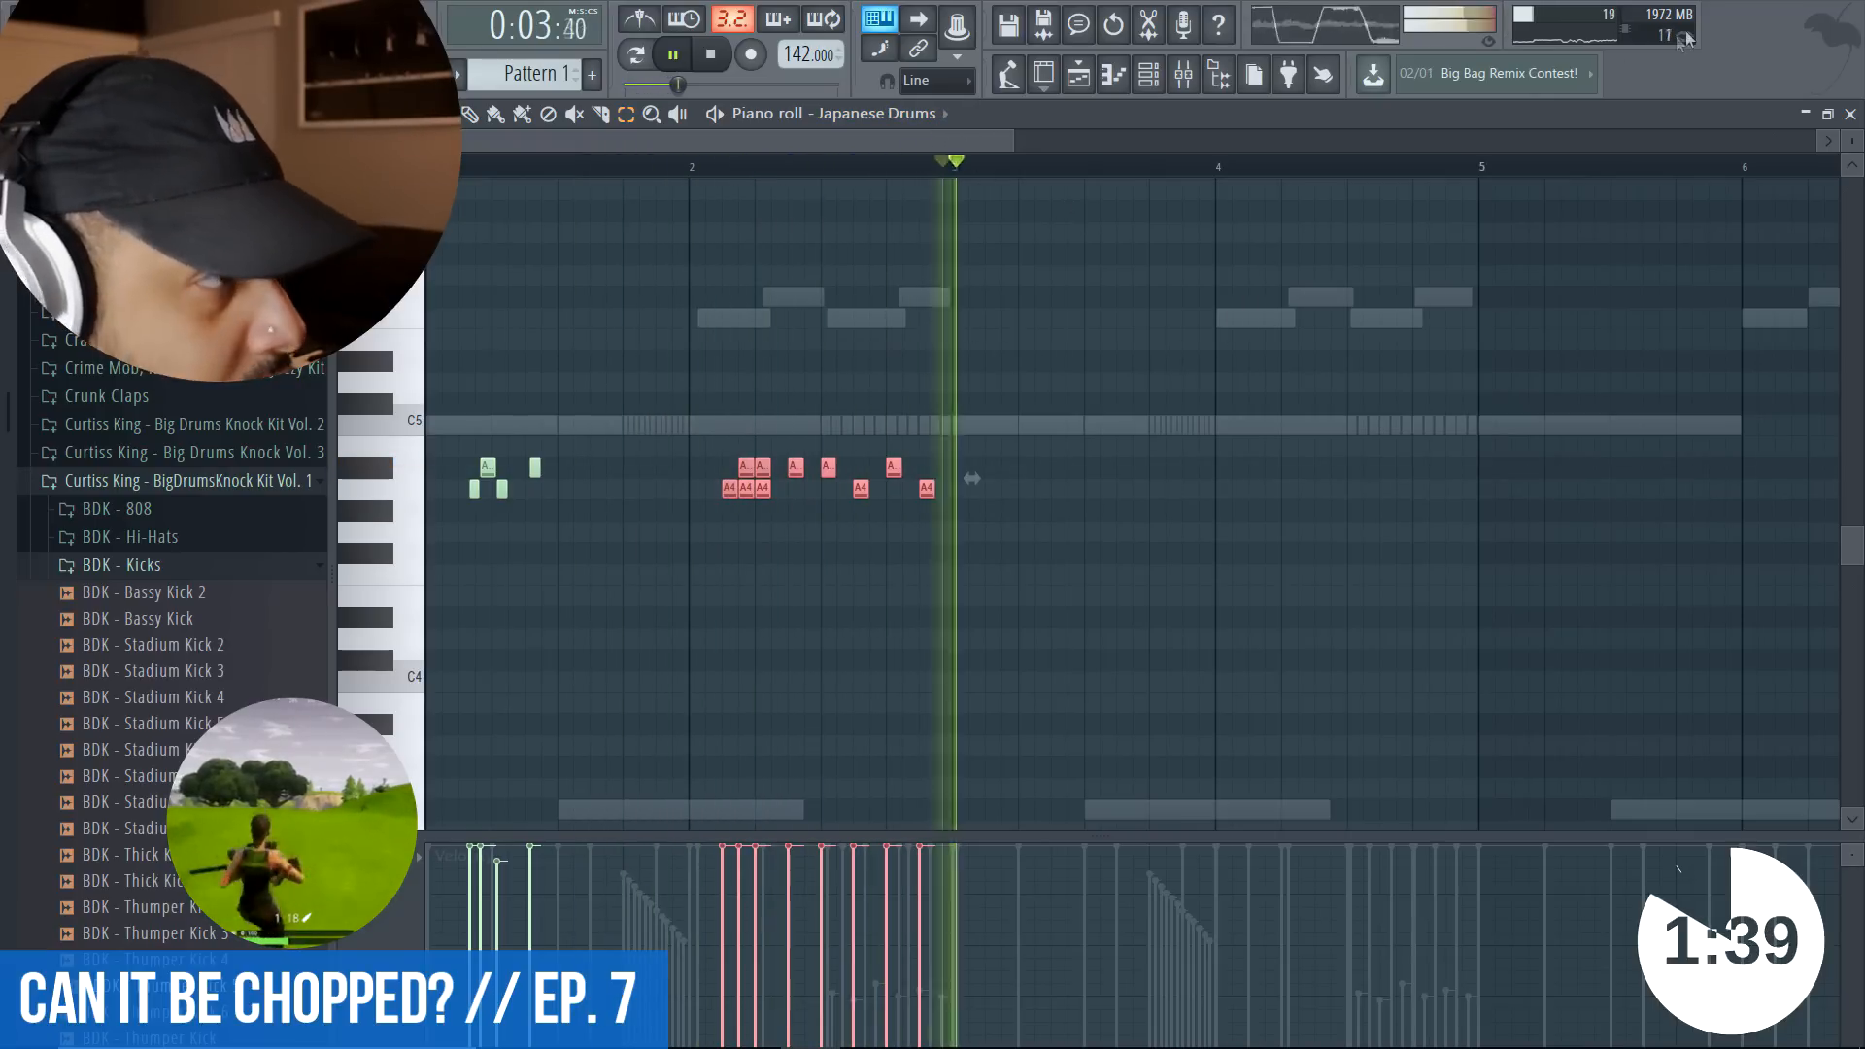
- Select the whole two-bar Japanese Drums pattern and copy it into bars 3 and 4
key("ctrl+a")
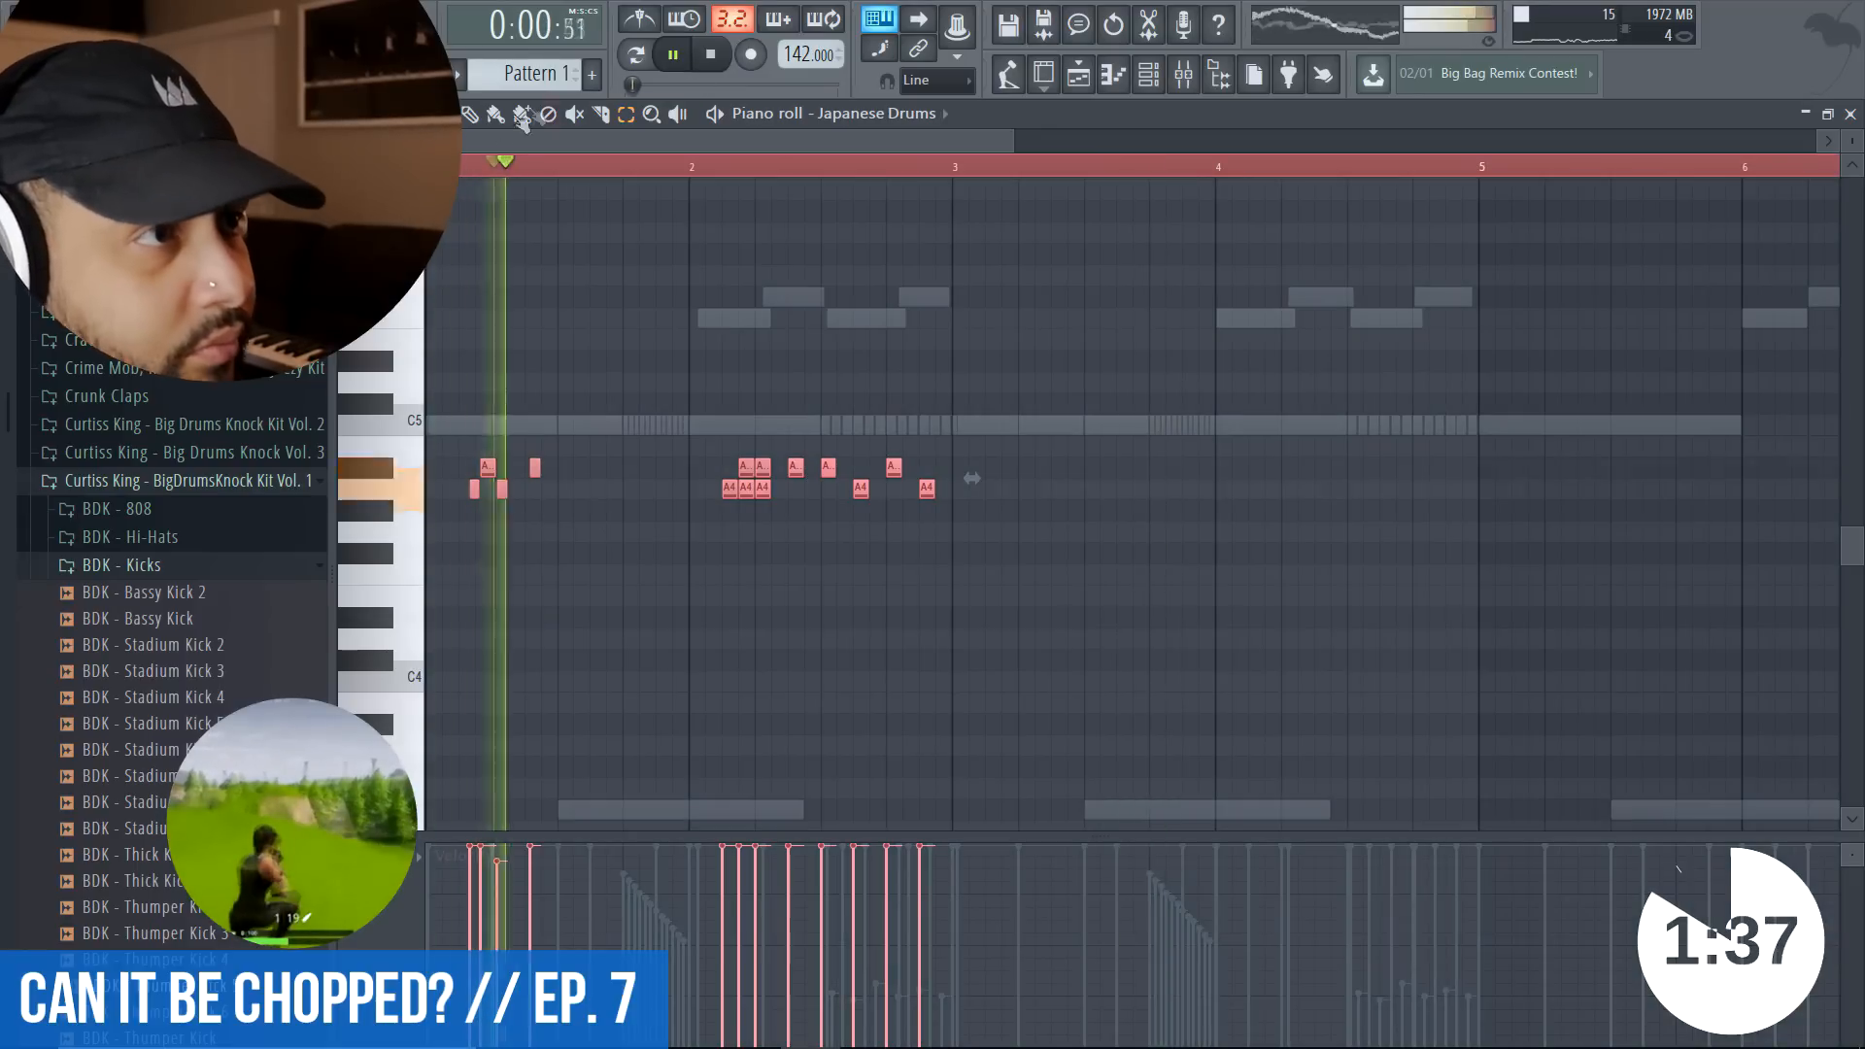
left_click_drag(729, 488, 1005, 500)
key("space")
key("space")
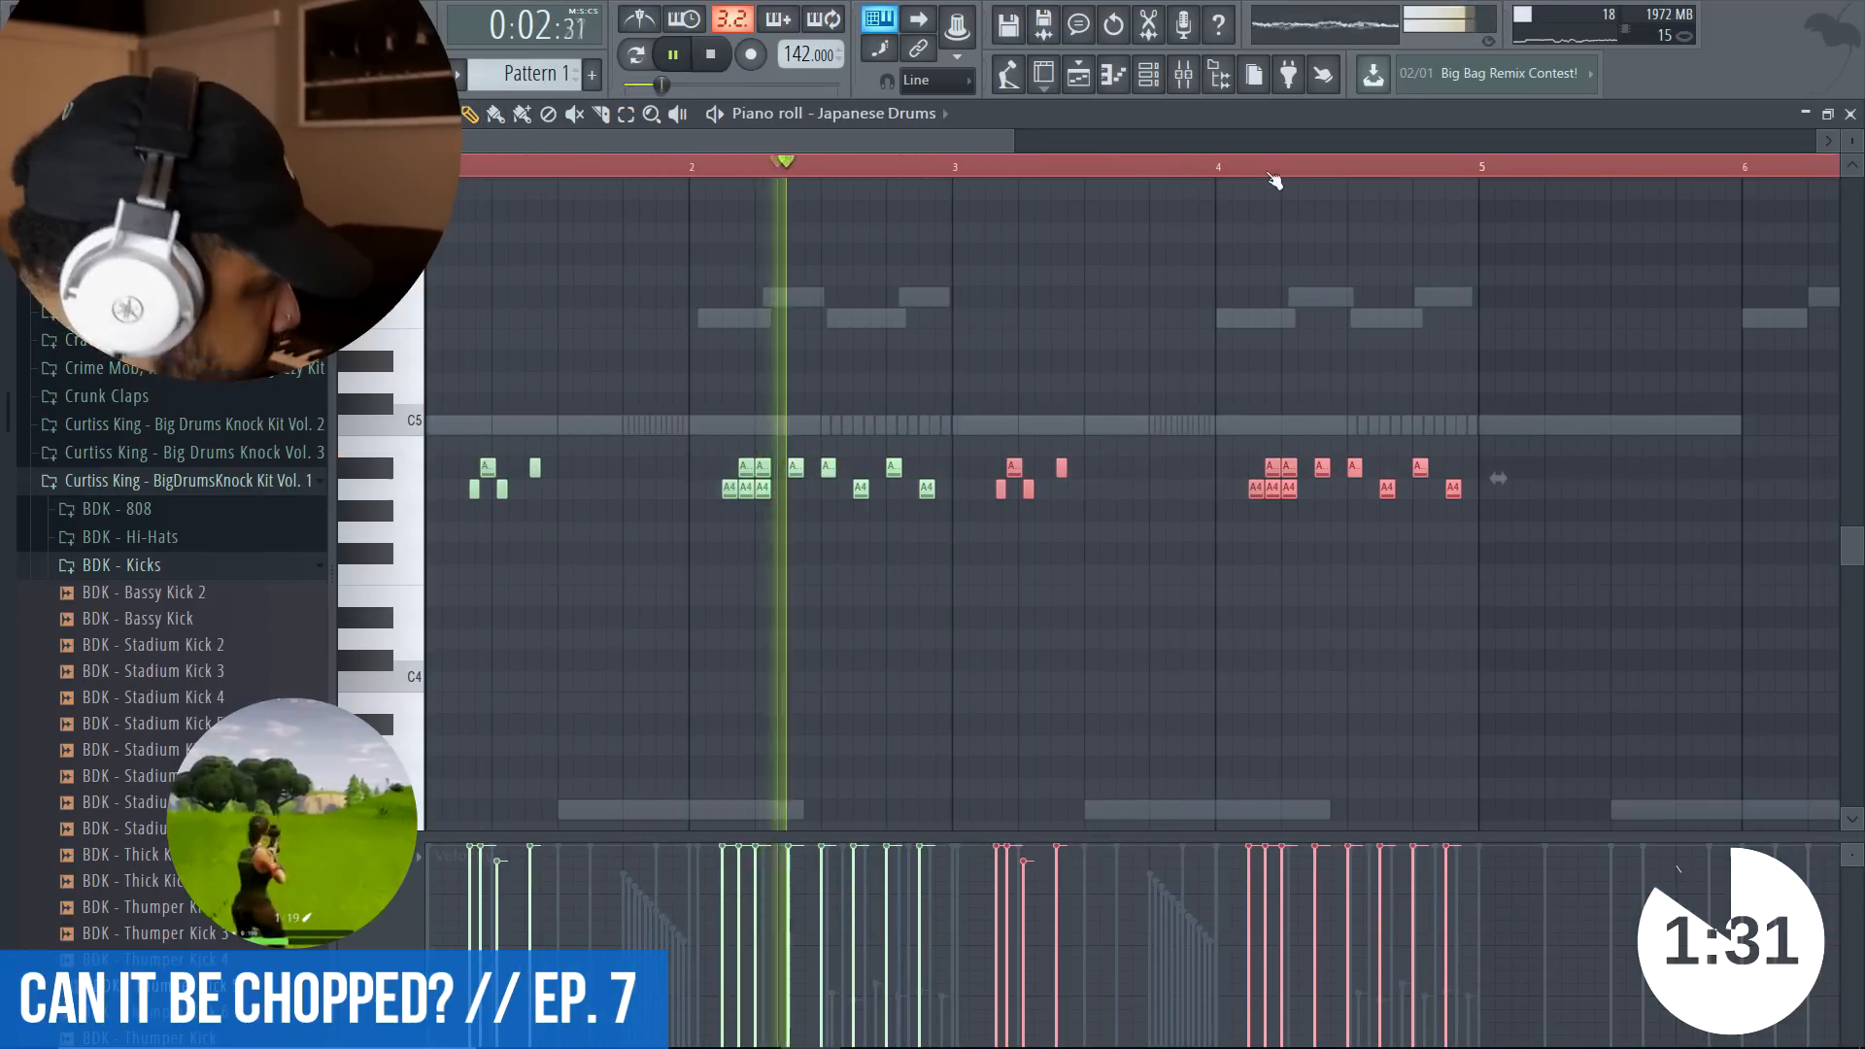
- Try copying the four-bar Japanese Drums pattern further along the timeline, and undo the copy
key("ctrl+a")
left_click_drag(476, 496, 1443, 498)
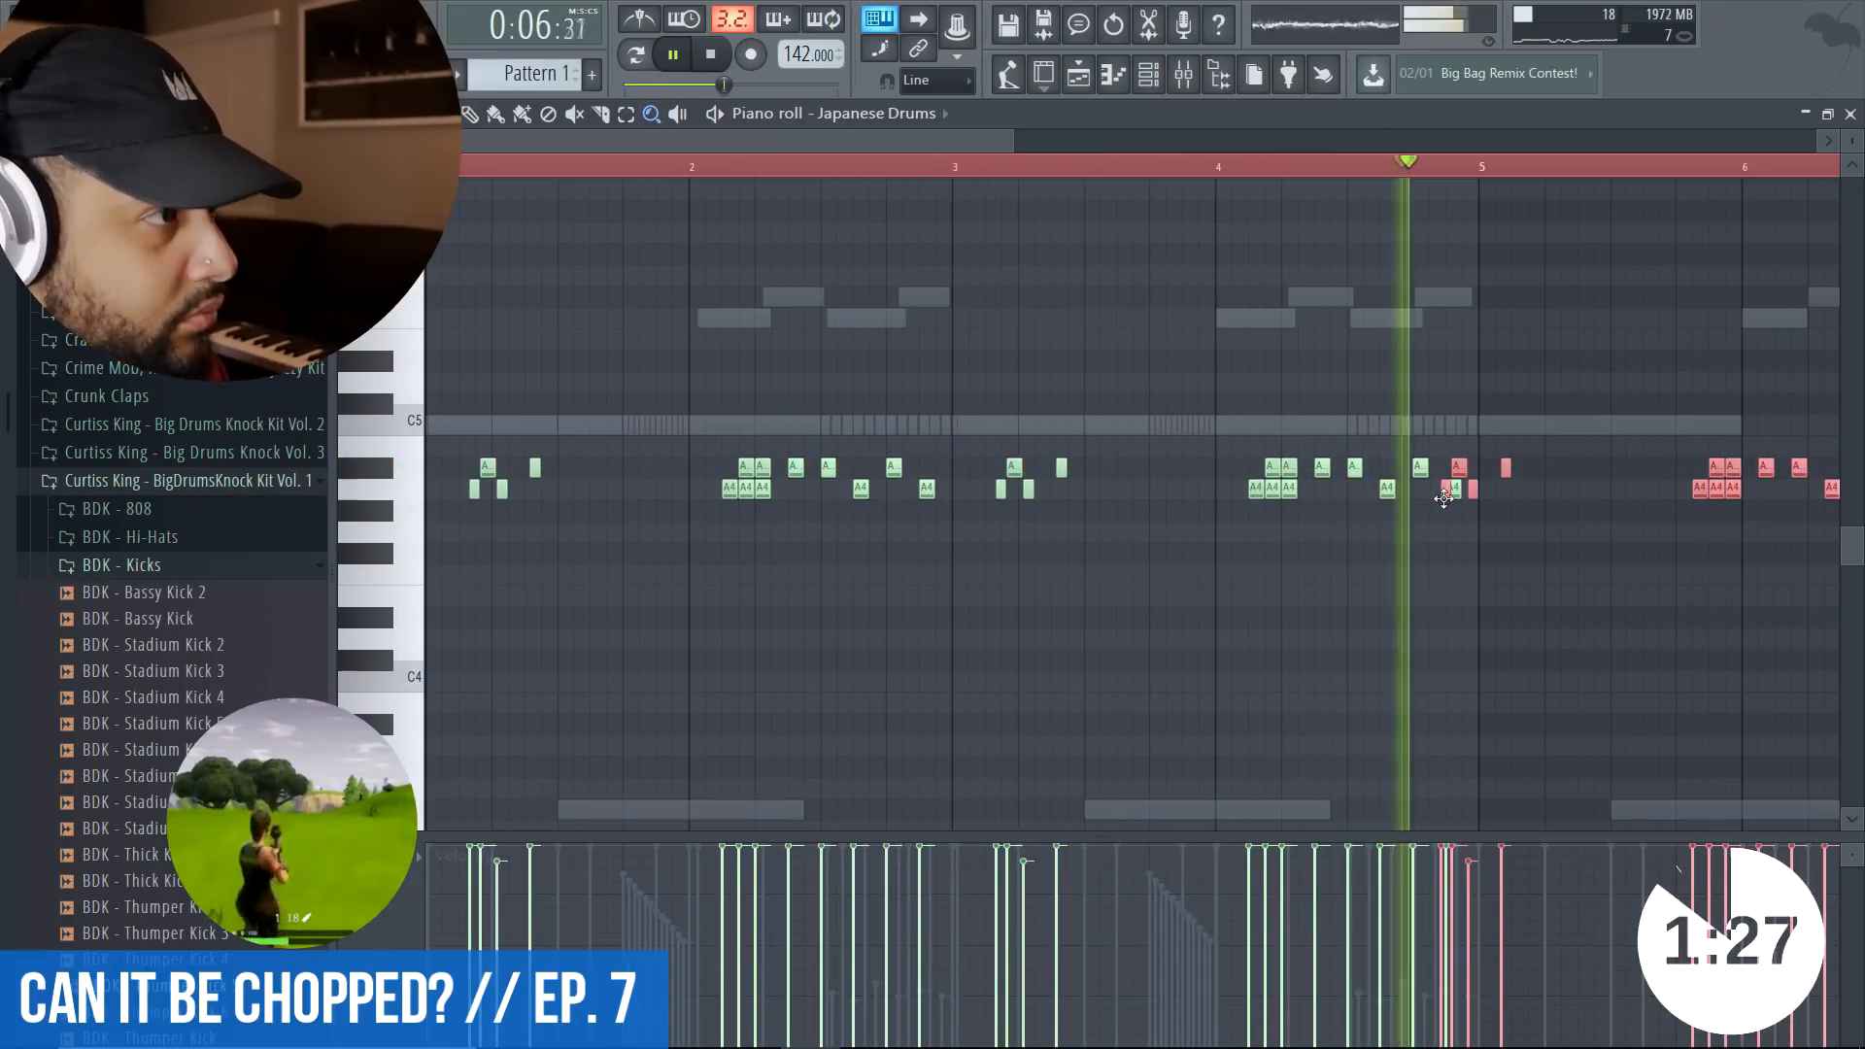
key("ctrl+z")
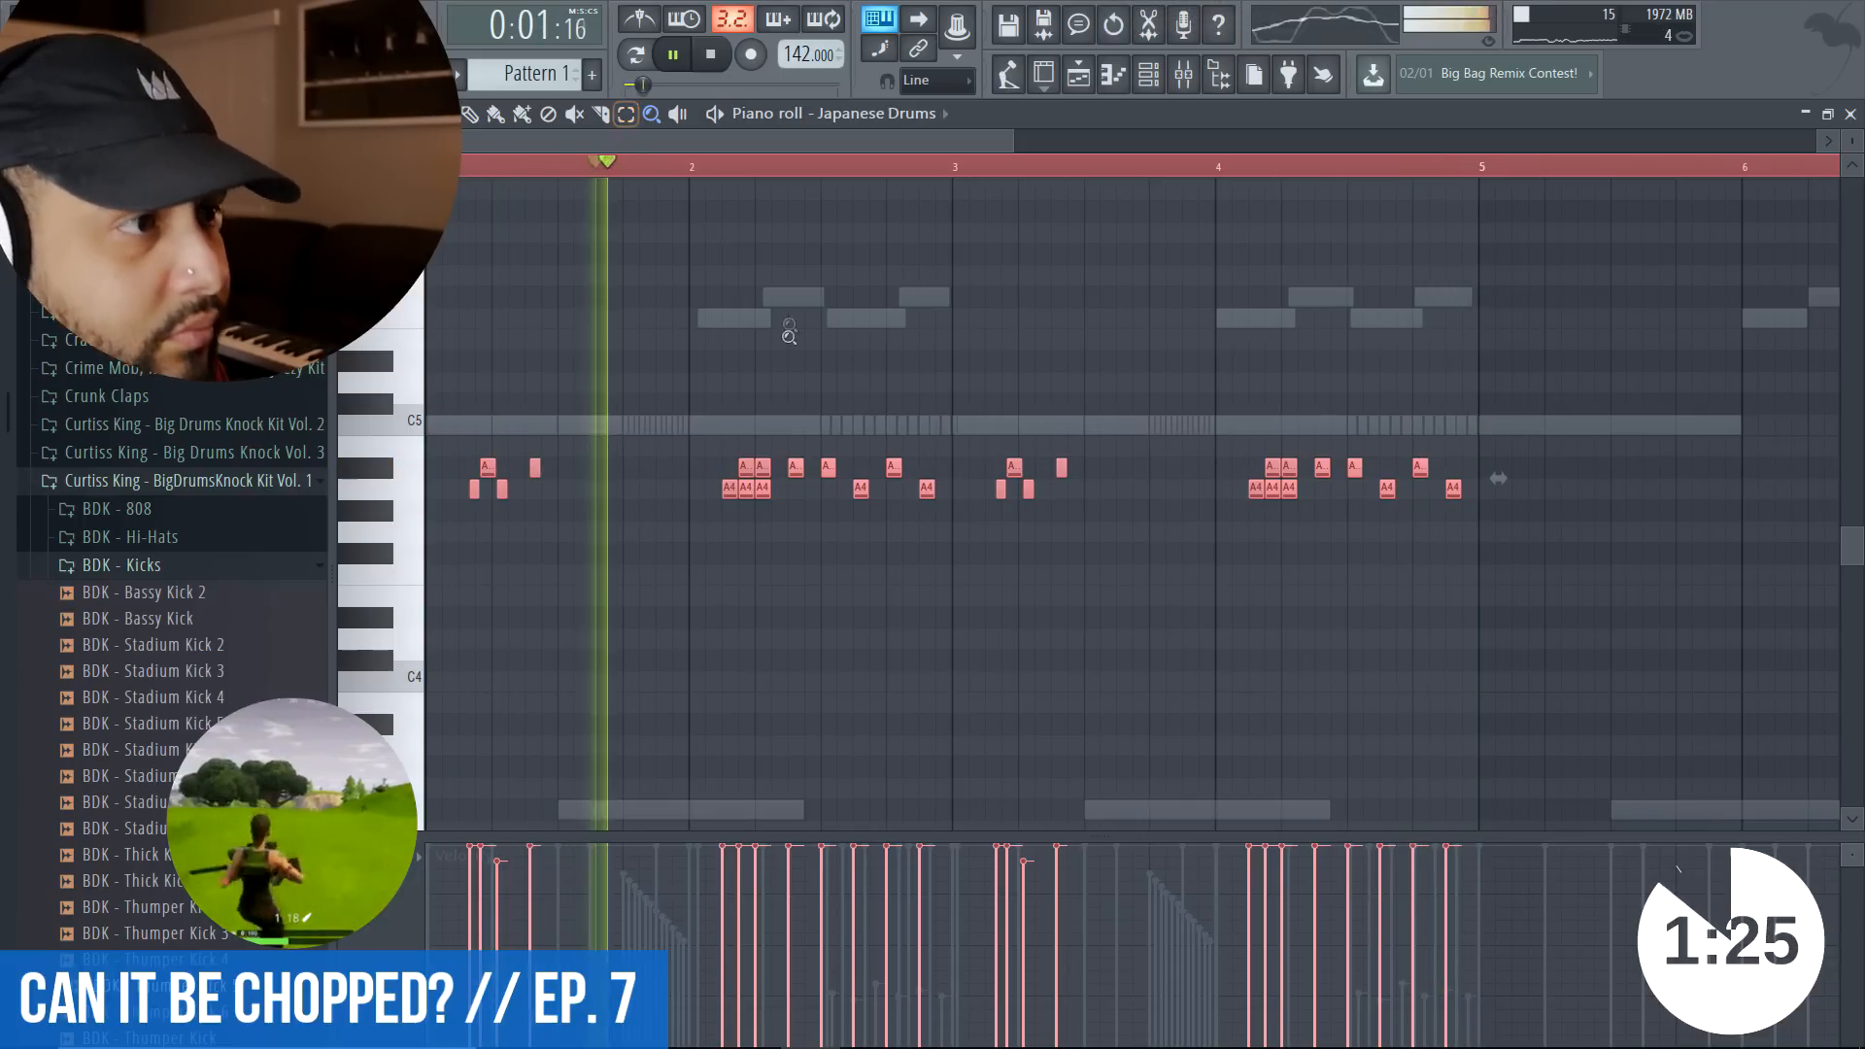
- Copy the four-bar Japanese Drums pattern into bars 5 to 8 and close the piano roll
left_click_drag(1072, 144, 1208, 145)
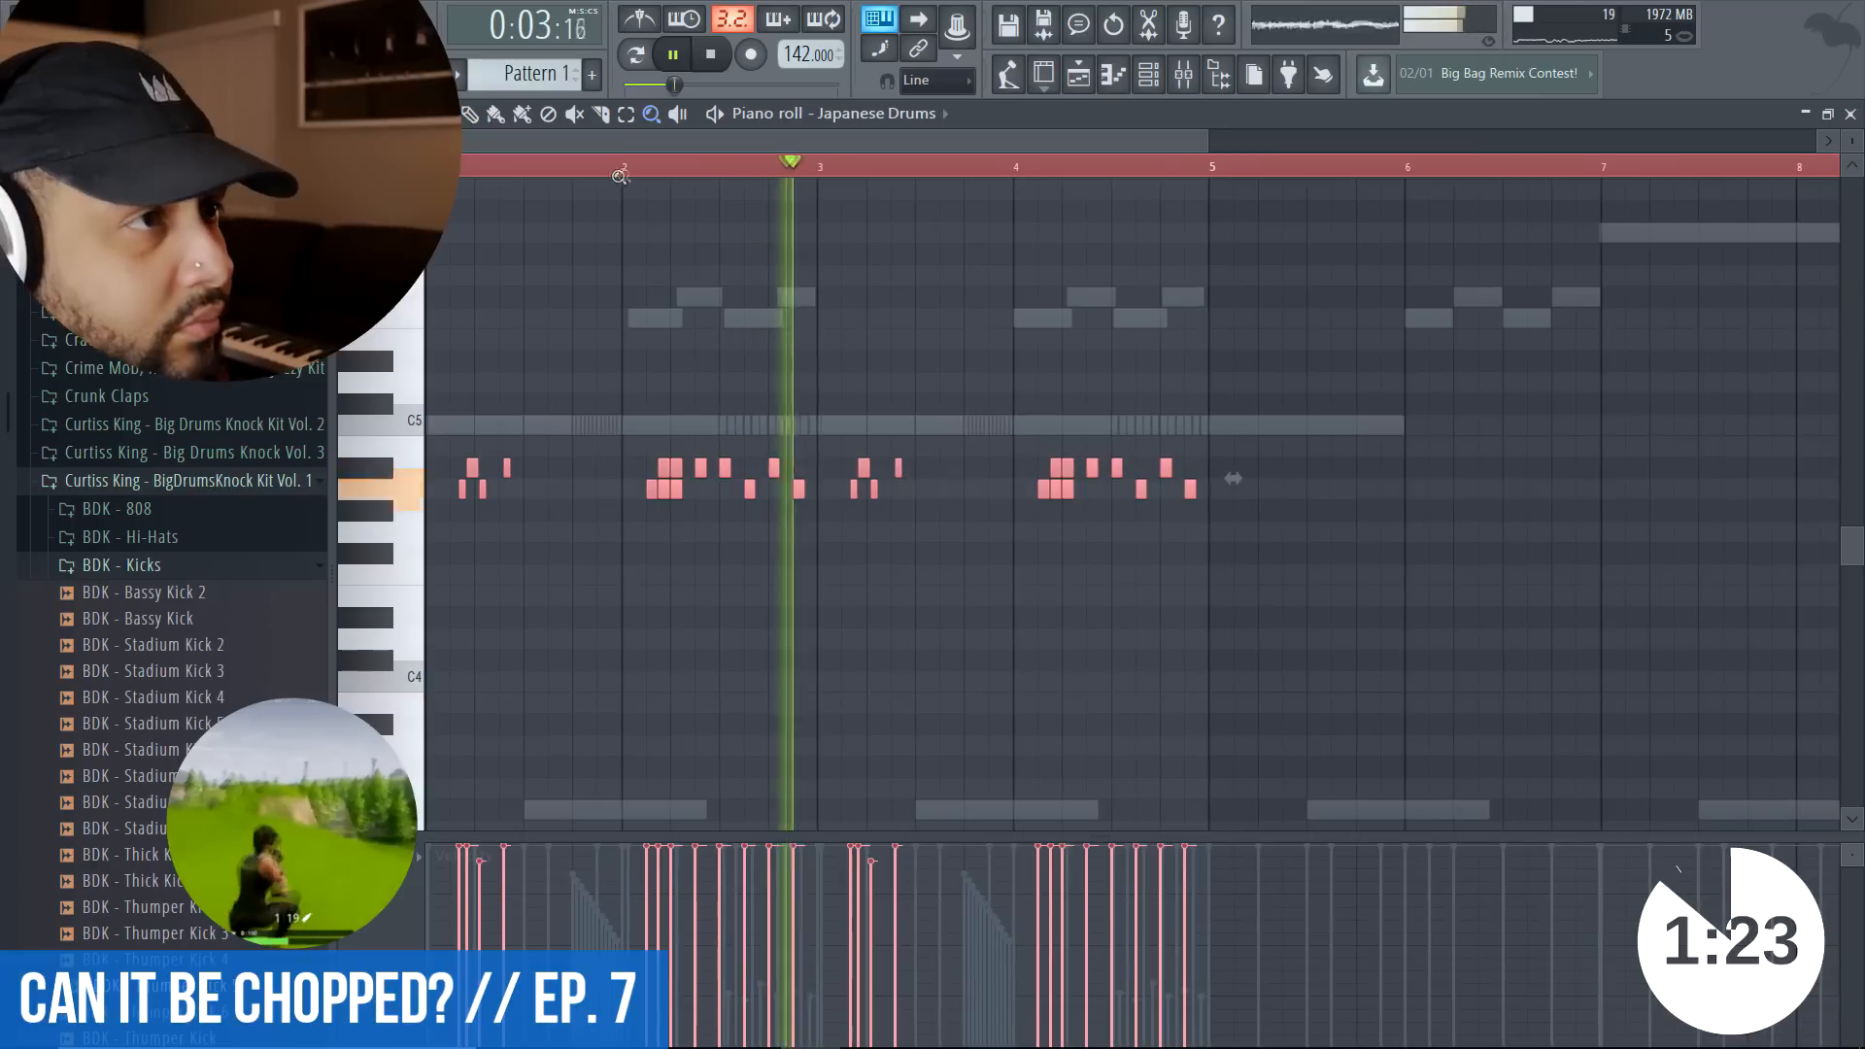
left_click(626, 116)
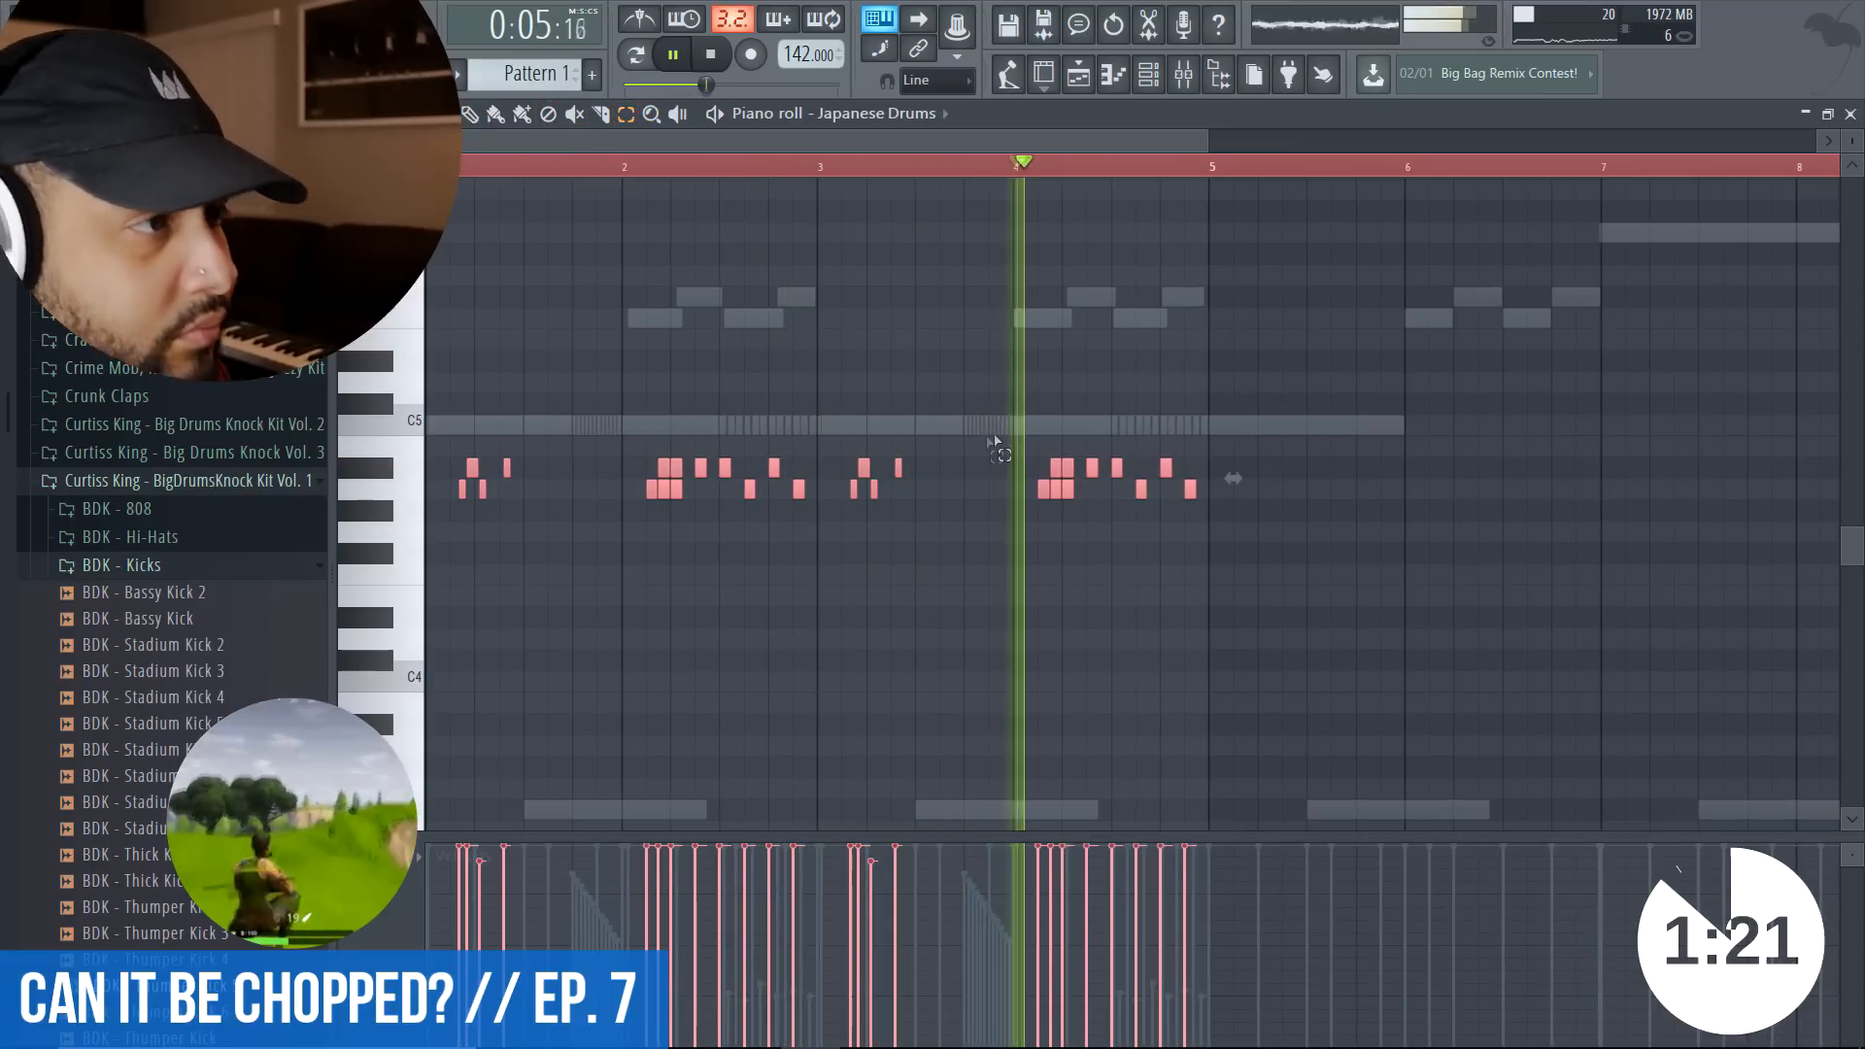
left_click_drag(843, 394, 1209, 583)
left_click_drag(1217, 330, 398, 701)
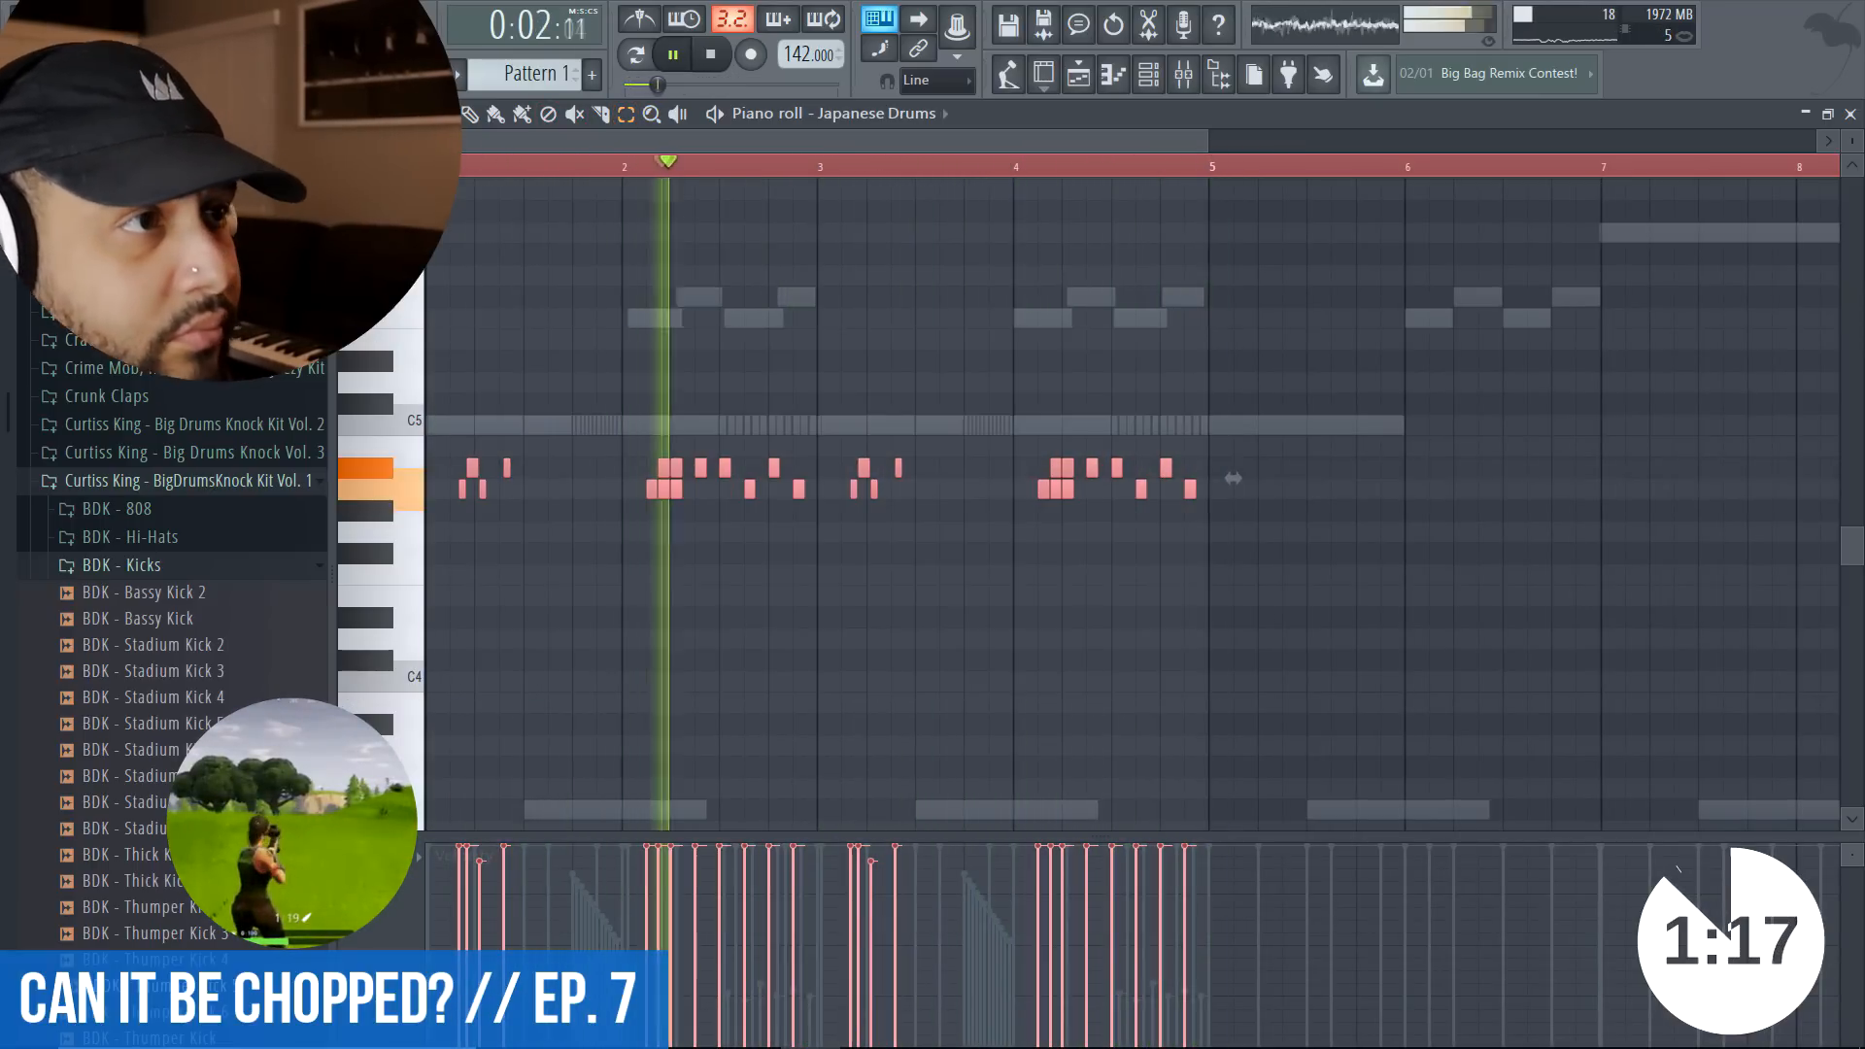
left_click(470, 115)
mouse_move(472, 467)
left_mouse_down()
mouse_move(1273, 473)
mouse_move(1249, 473)
left_mouse_up()
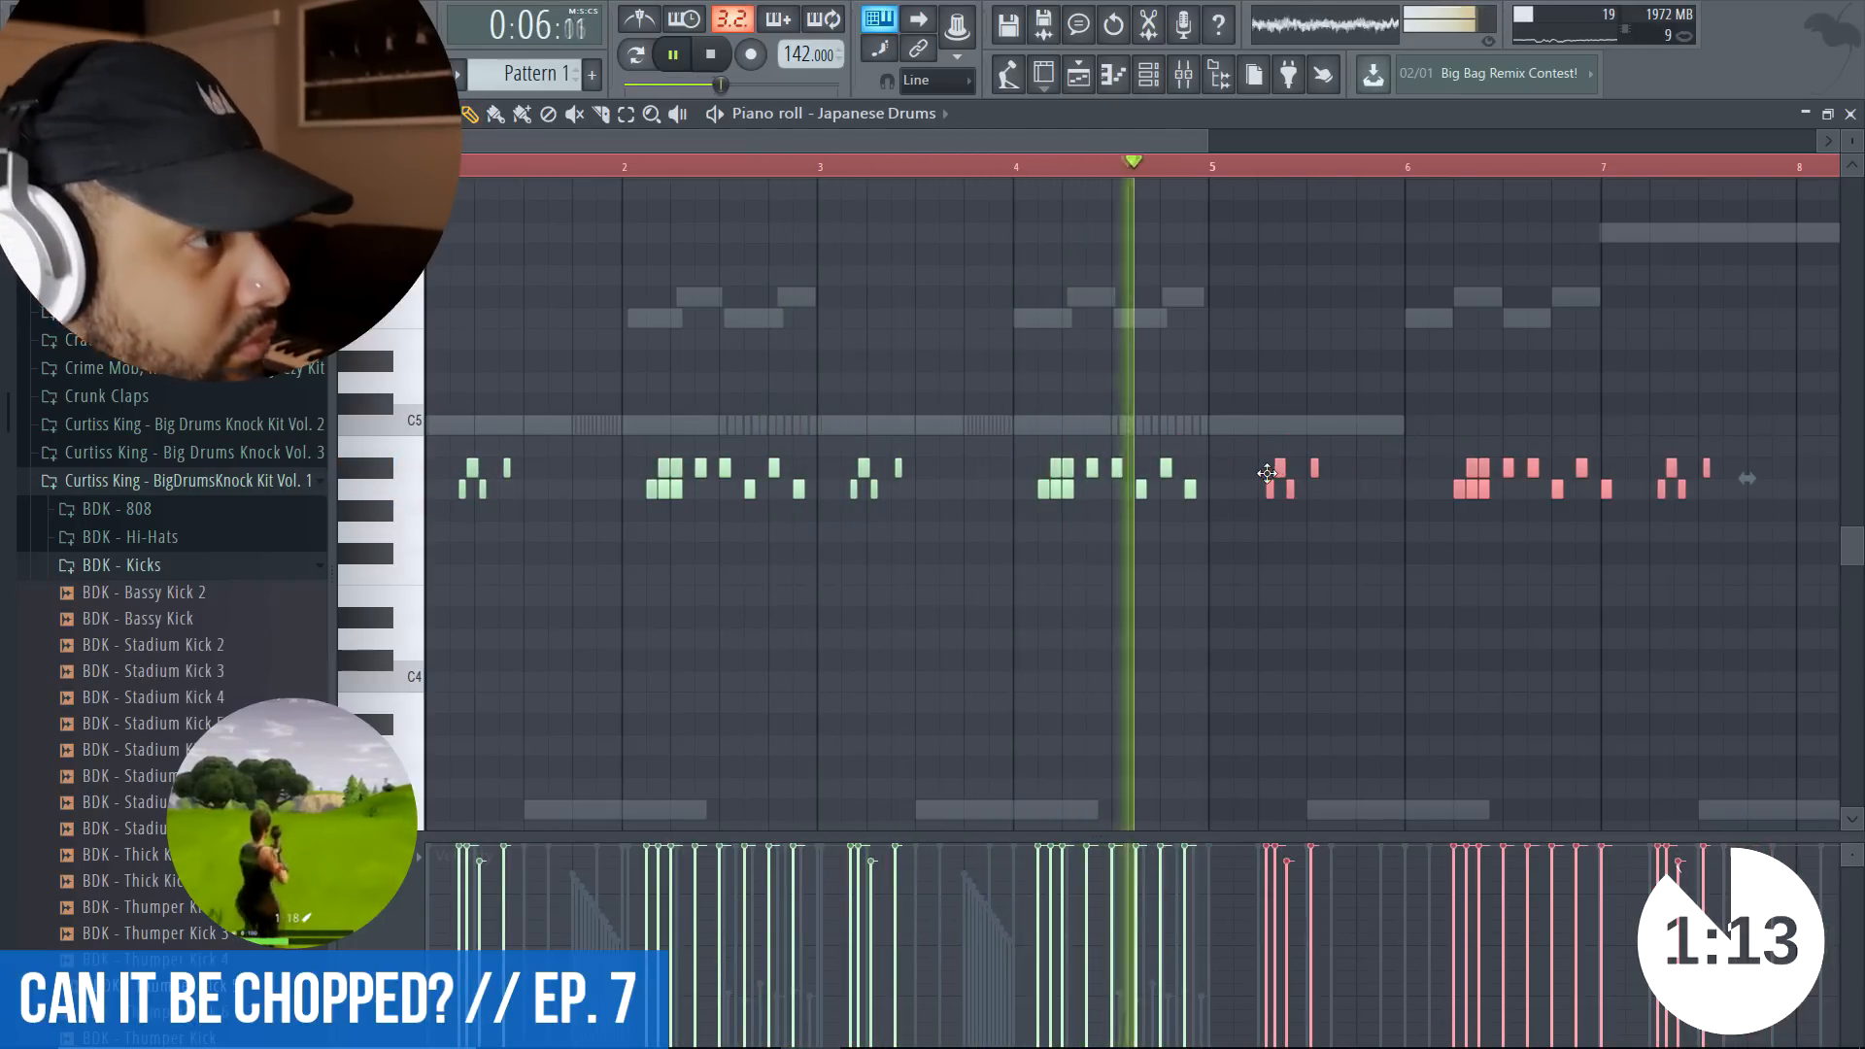
left_click(1850, 115)
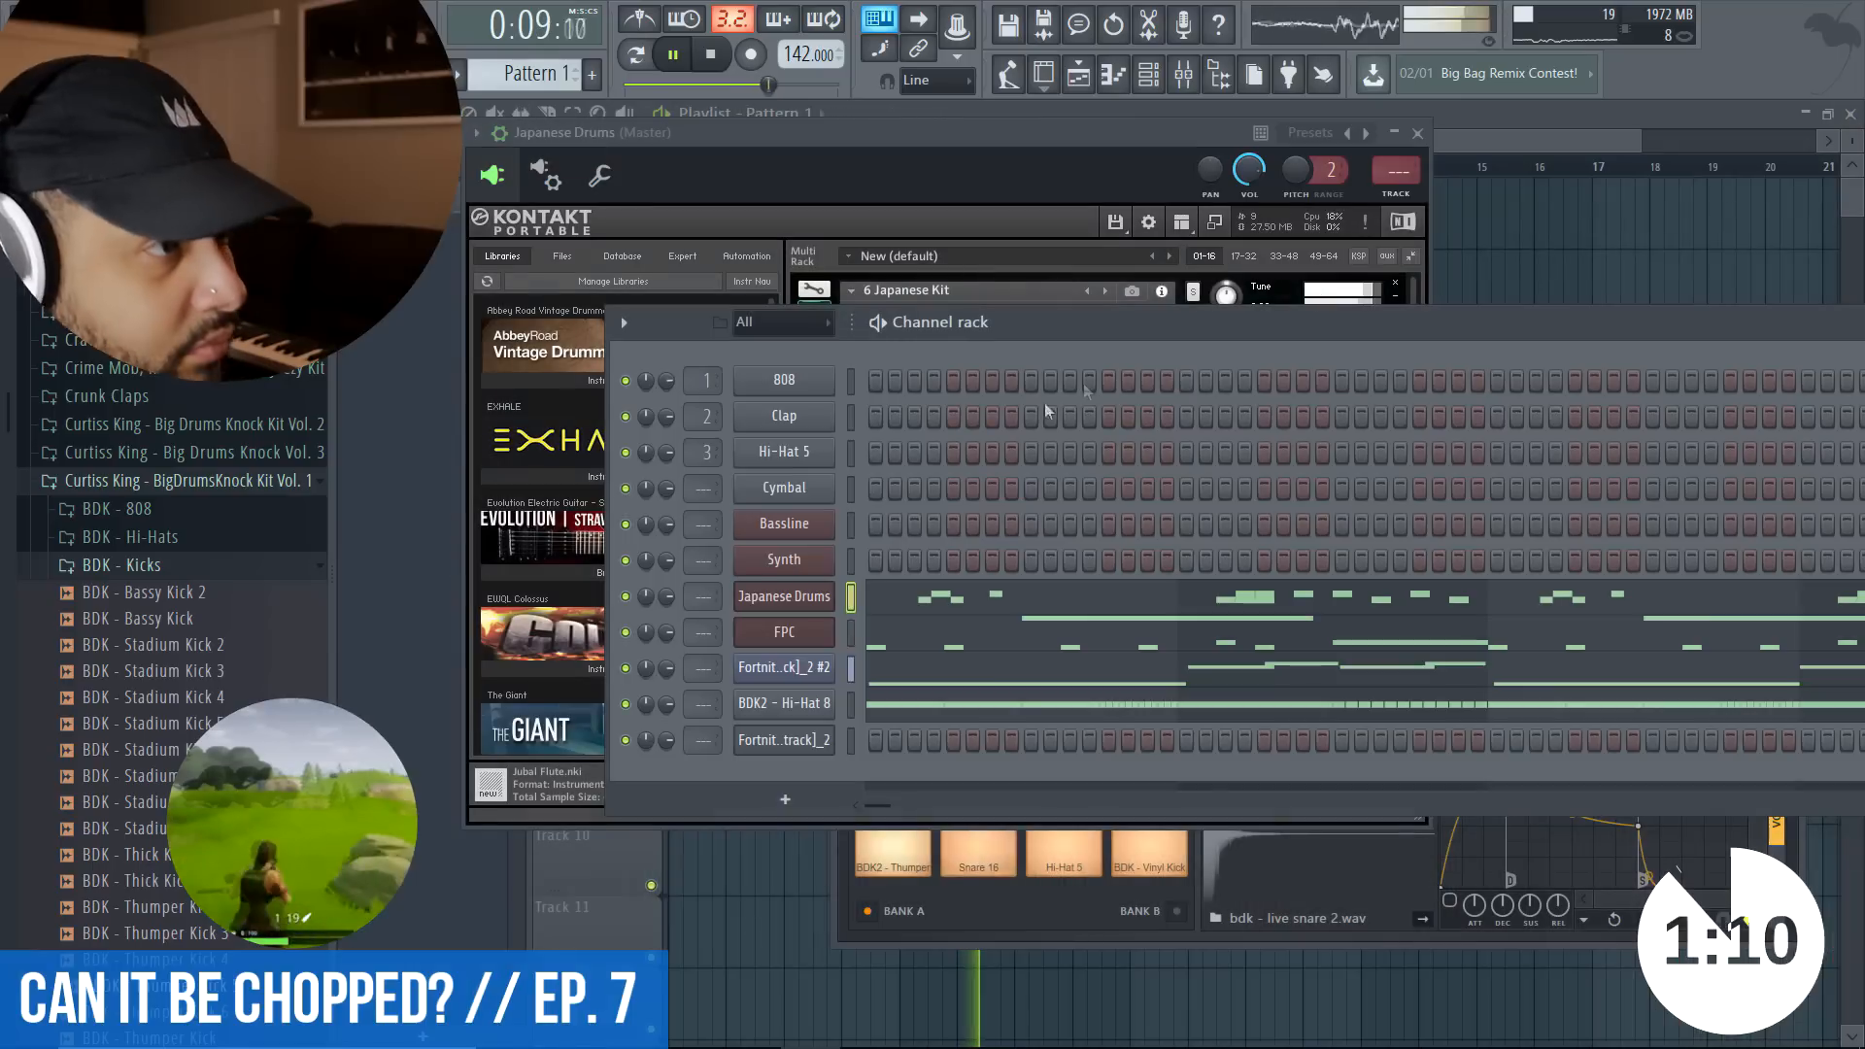
- Check the FPC notes, and duplicate the four-bar BDK2 - Hi-Hat 8 pattern into bars 5 to 8
left_click(955, 641)
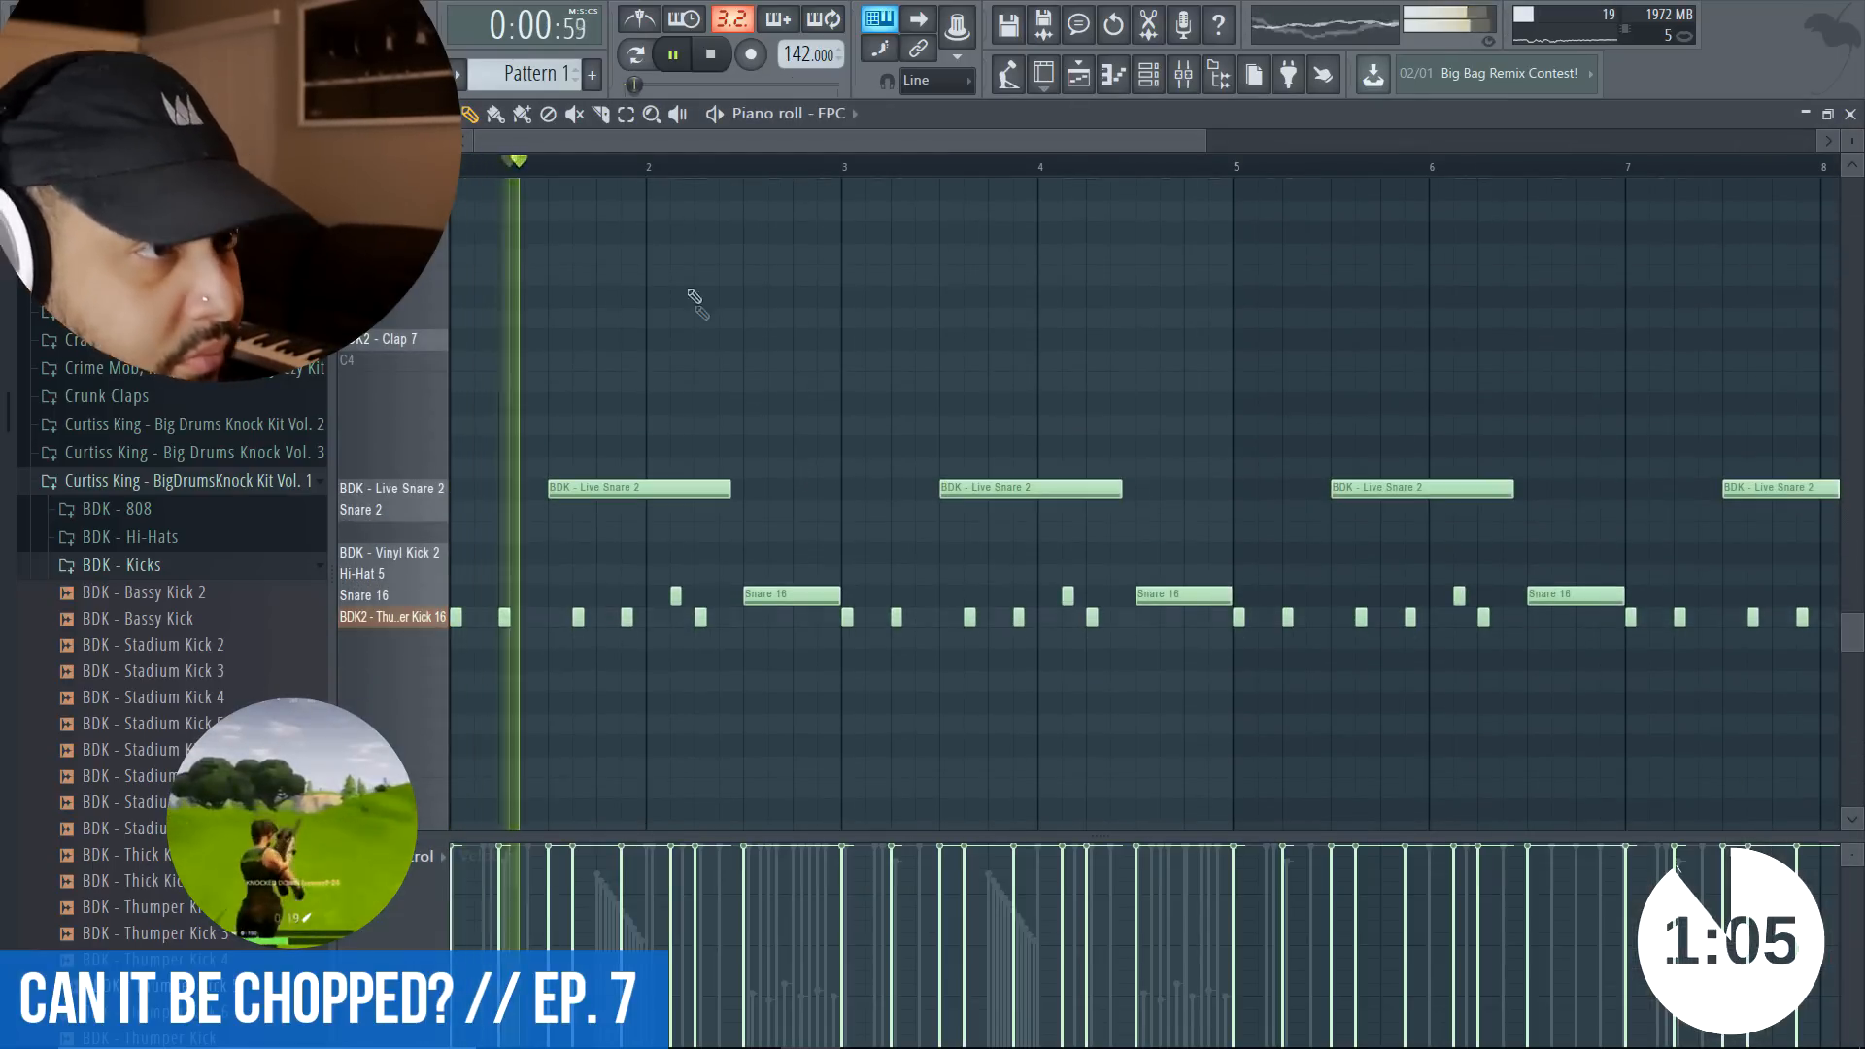
left_click(1850, 114)
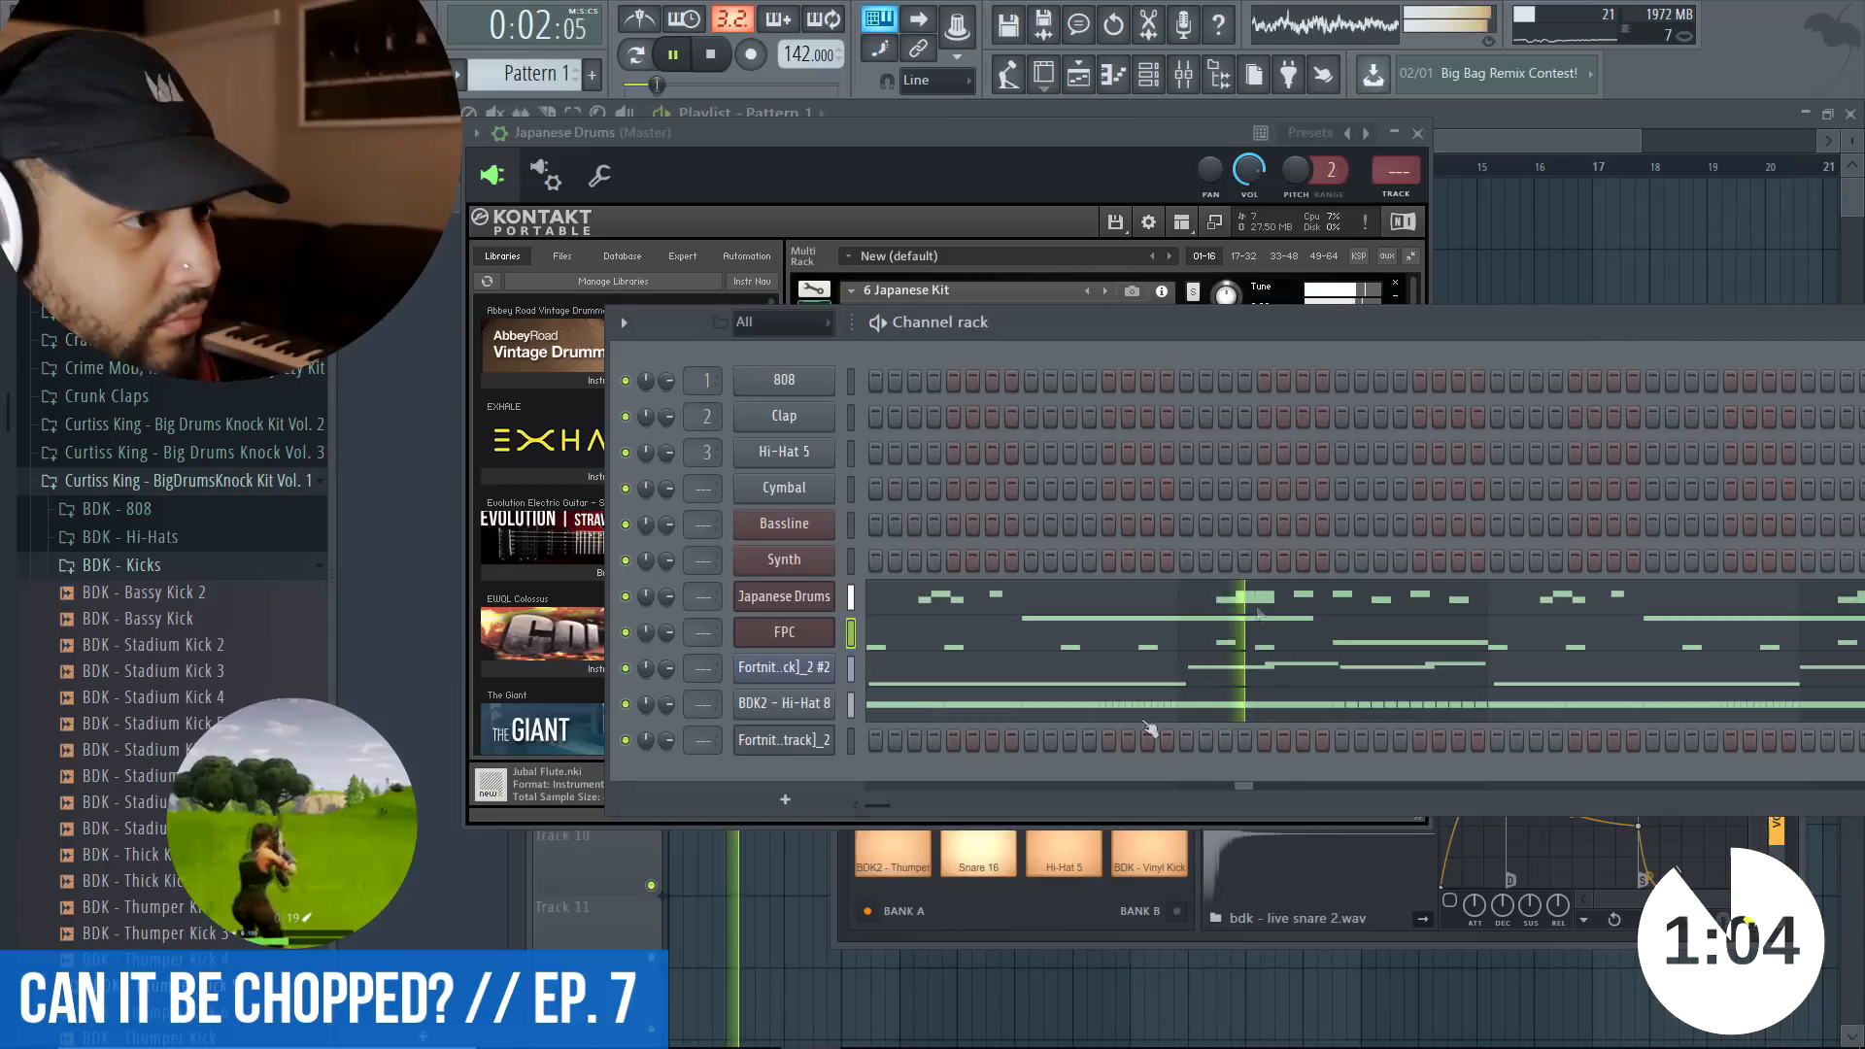
left_click(891, 708)
left_click_drag(1209, 143, 1334, 143)
scroll(993, 494, "down", 6)
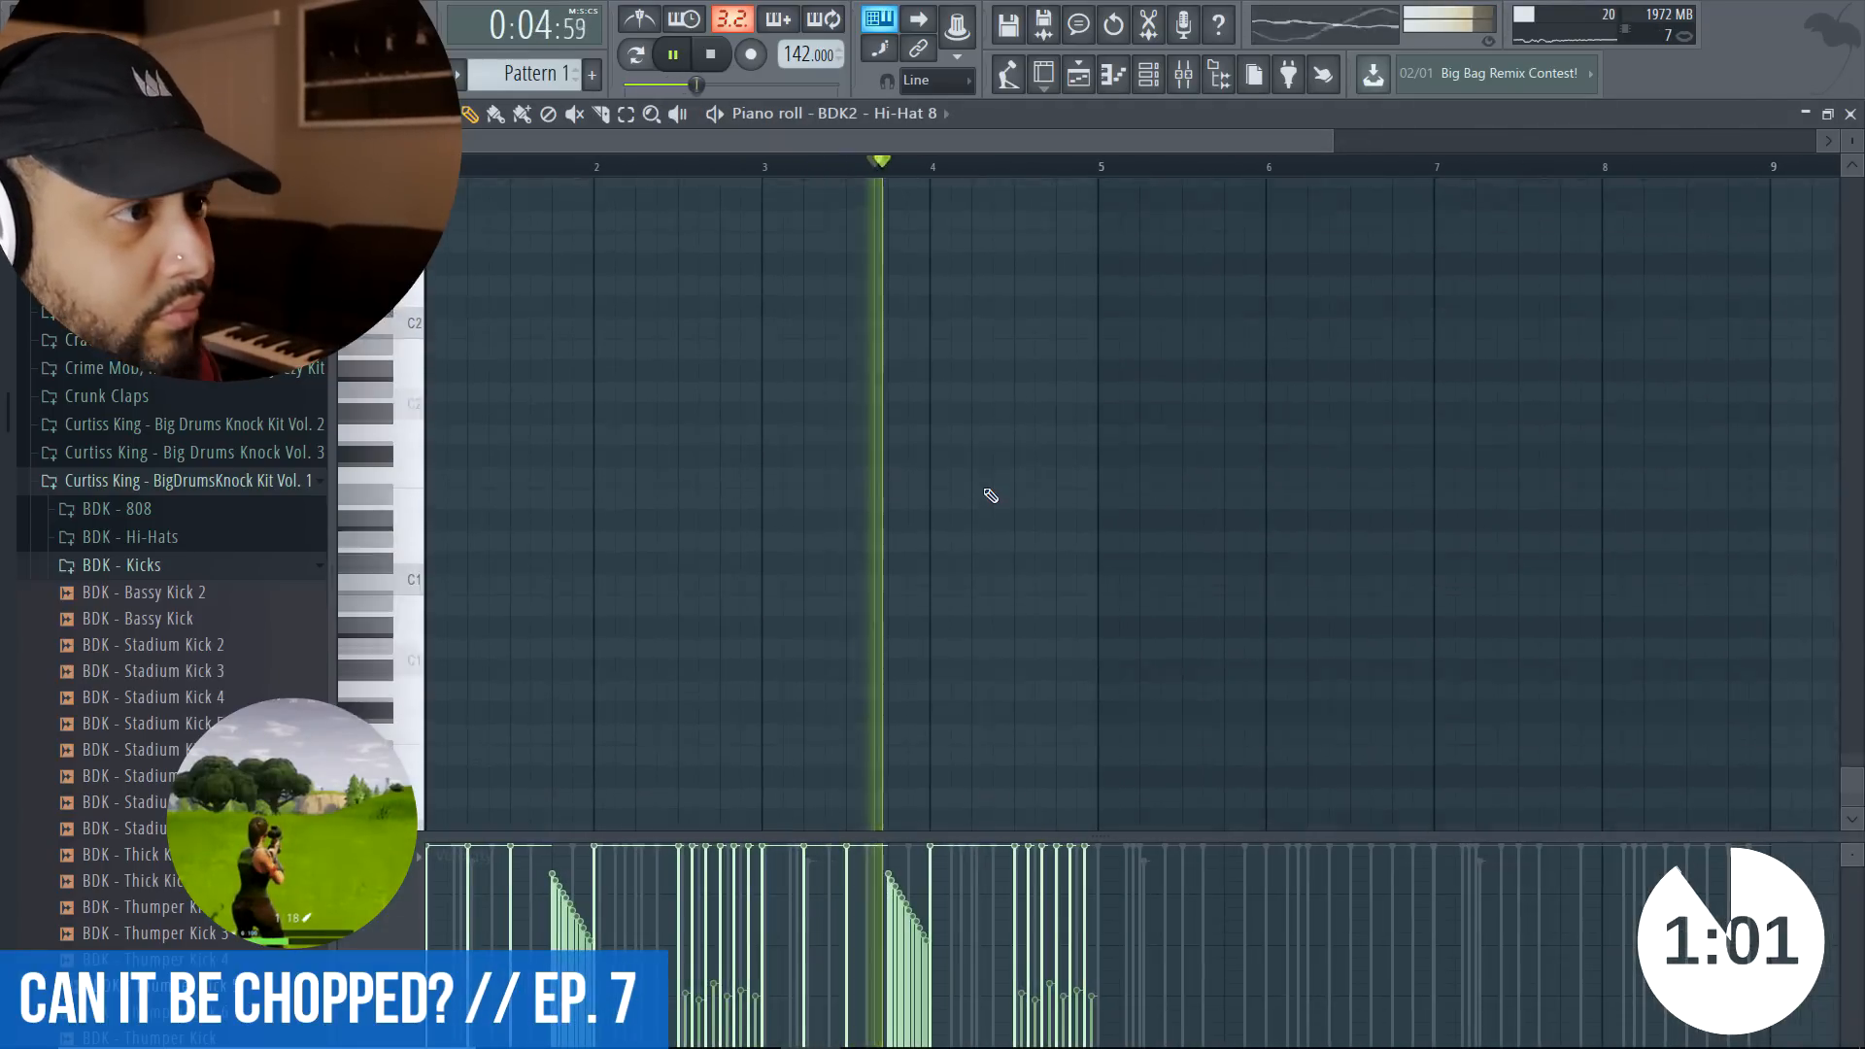
scroll(991, 496, "up", 10)
scroll(991, 495, "up", 1)
key("ctrl+a")
key("ctrl+b")
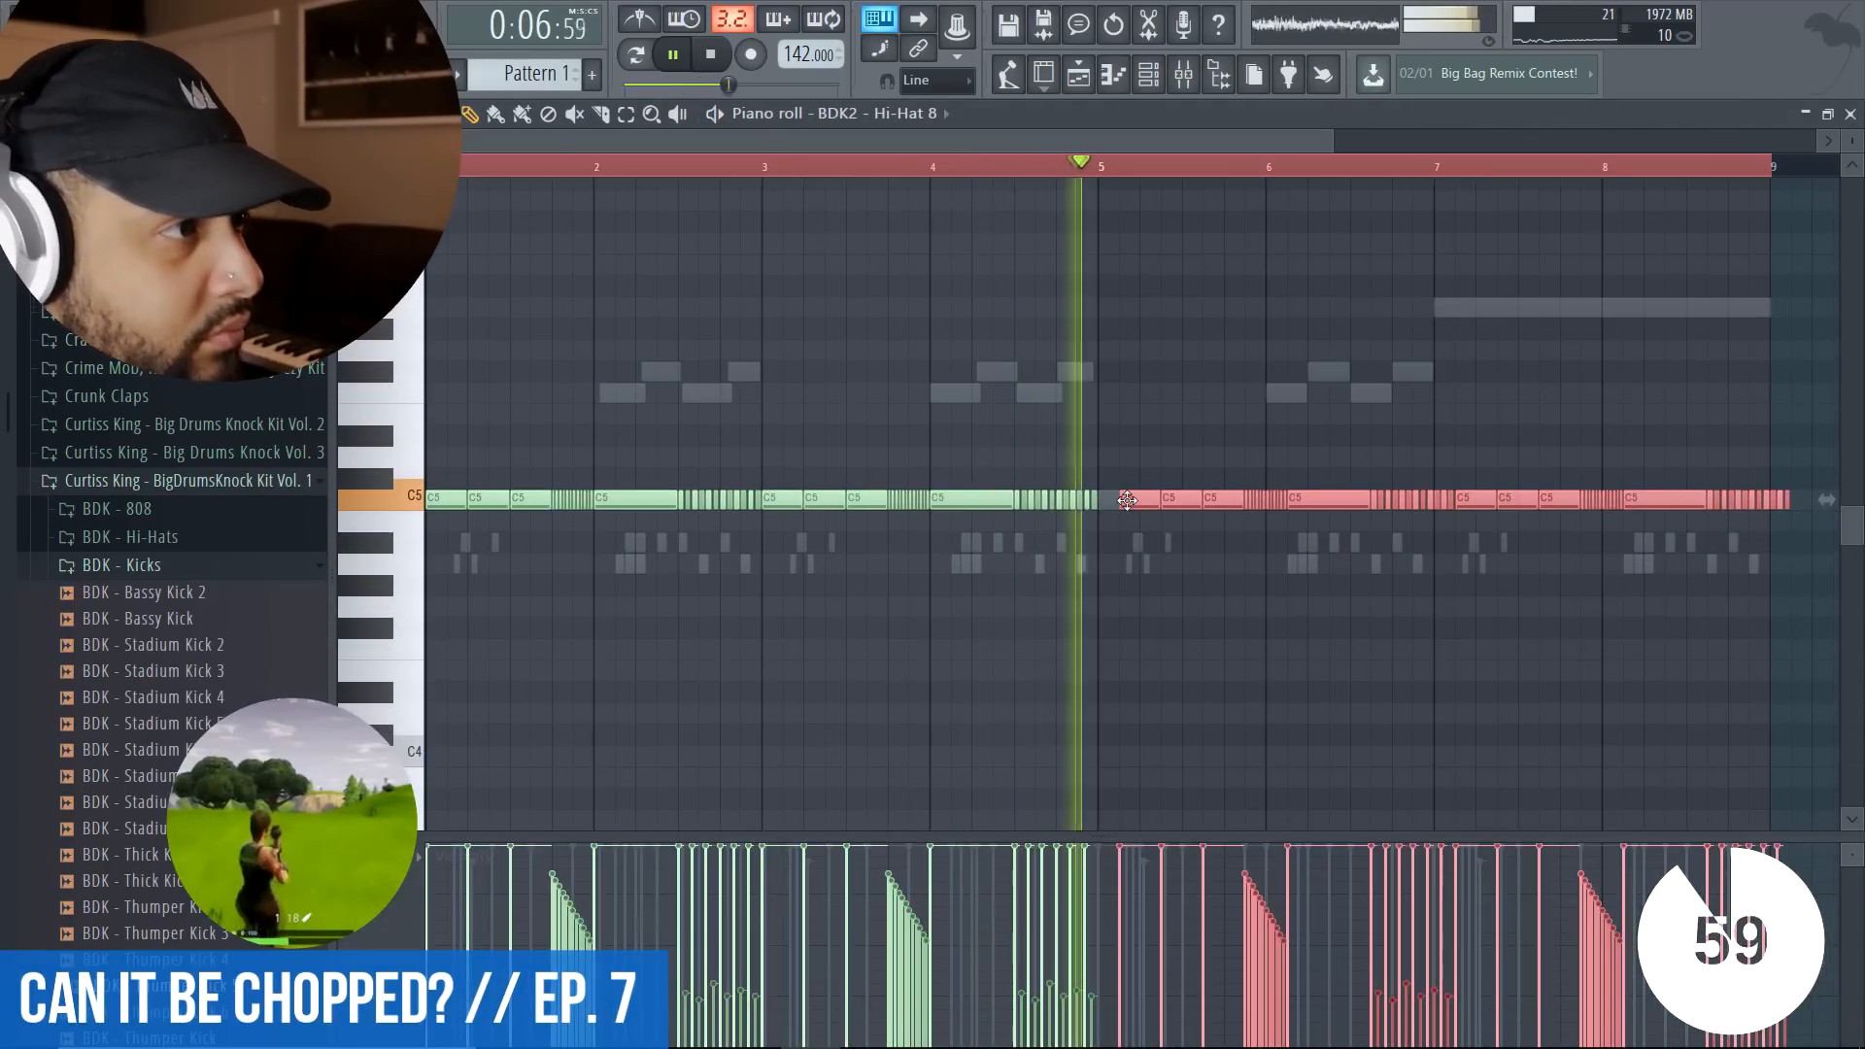
left_click(1850, 115)
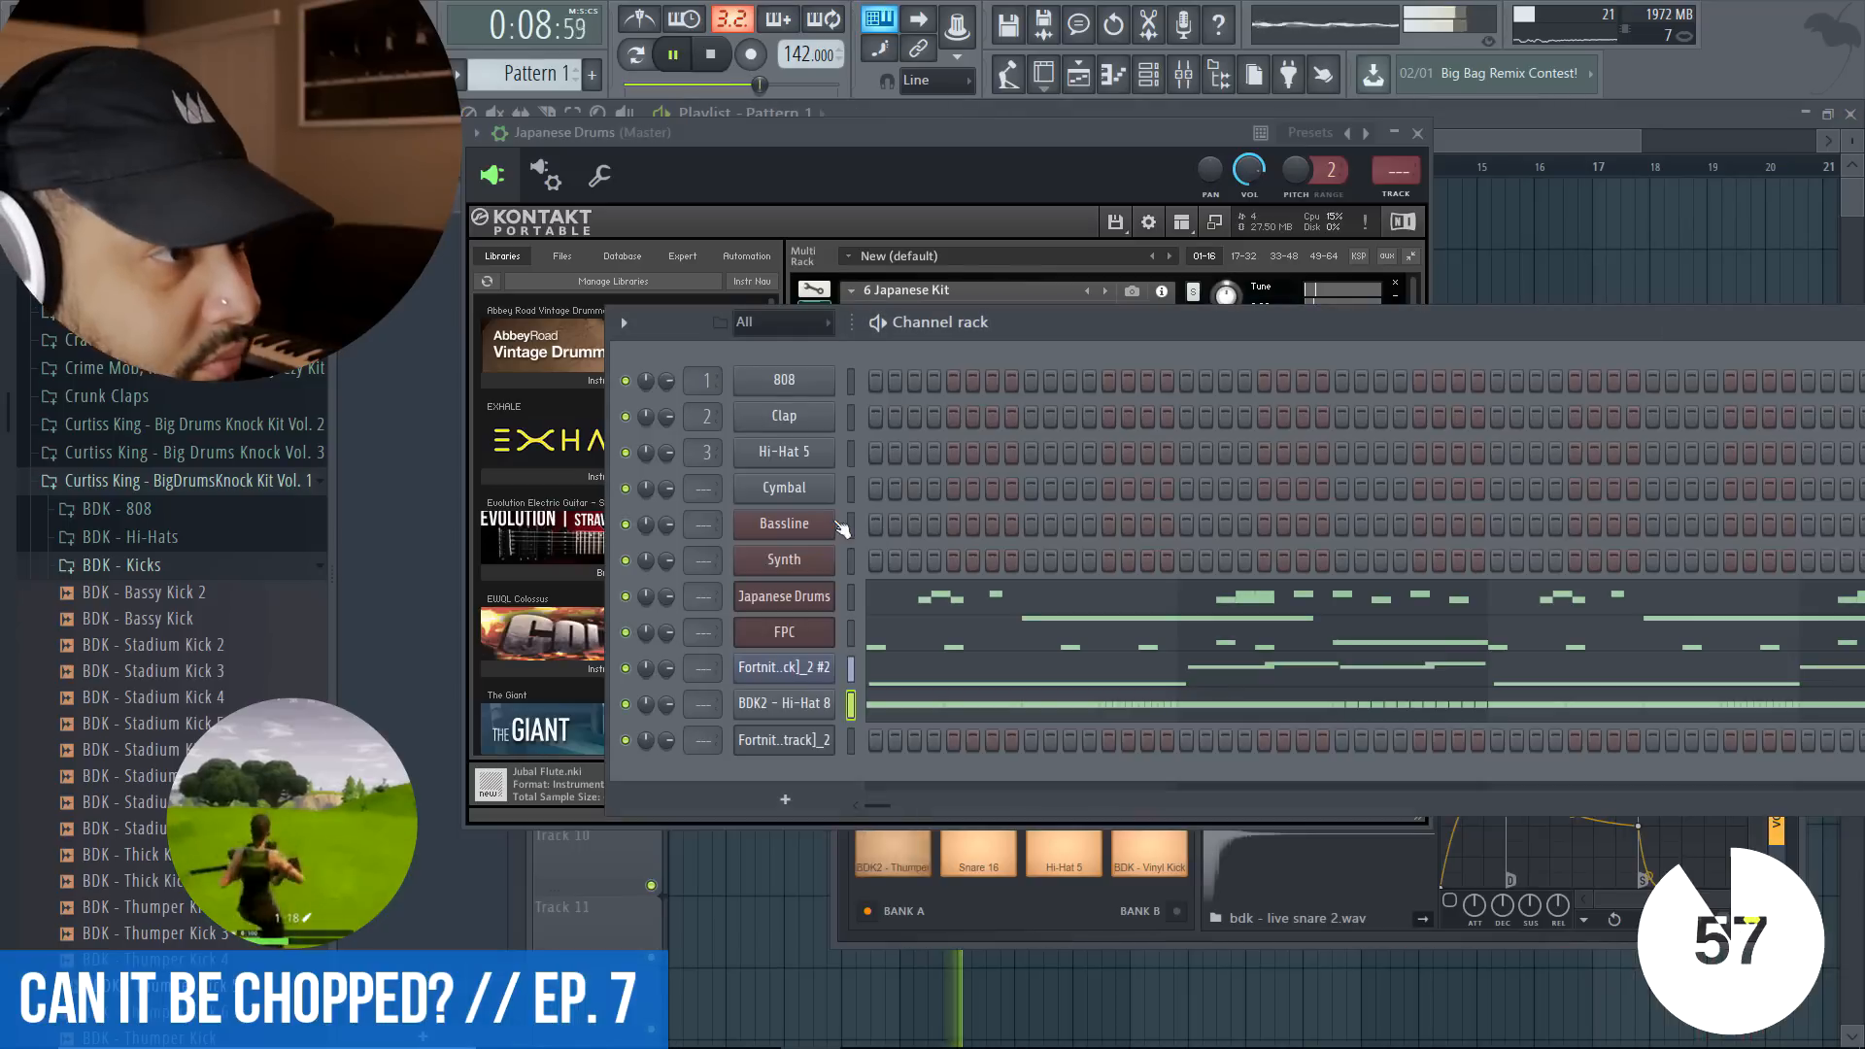
- Open the Japanese Drums channel's miscellaneous settings and raise its time shift
left_click(784, 595)
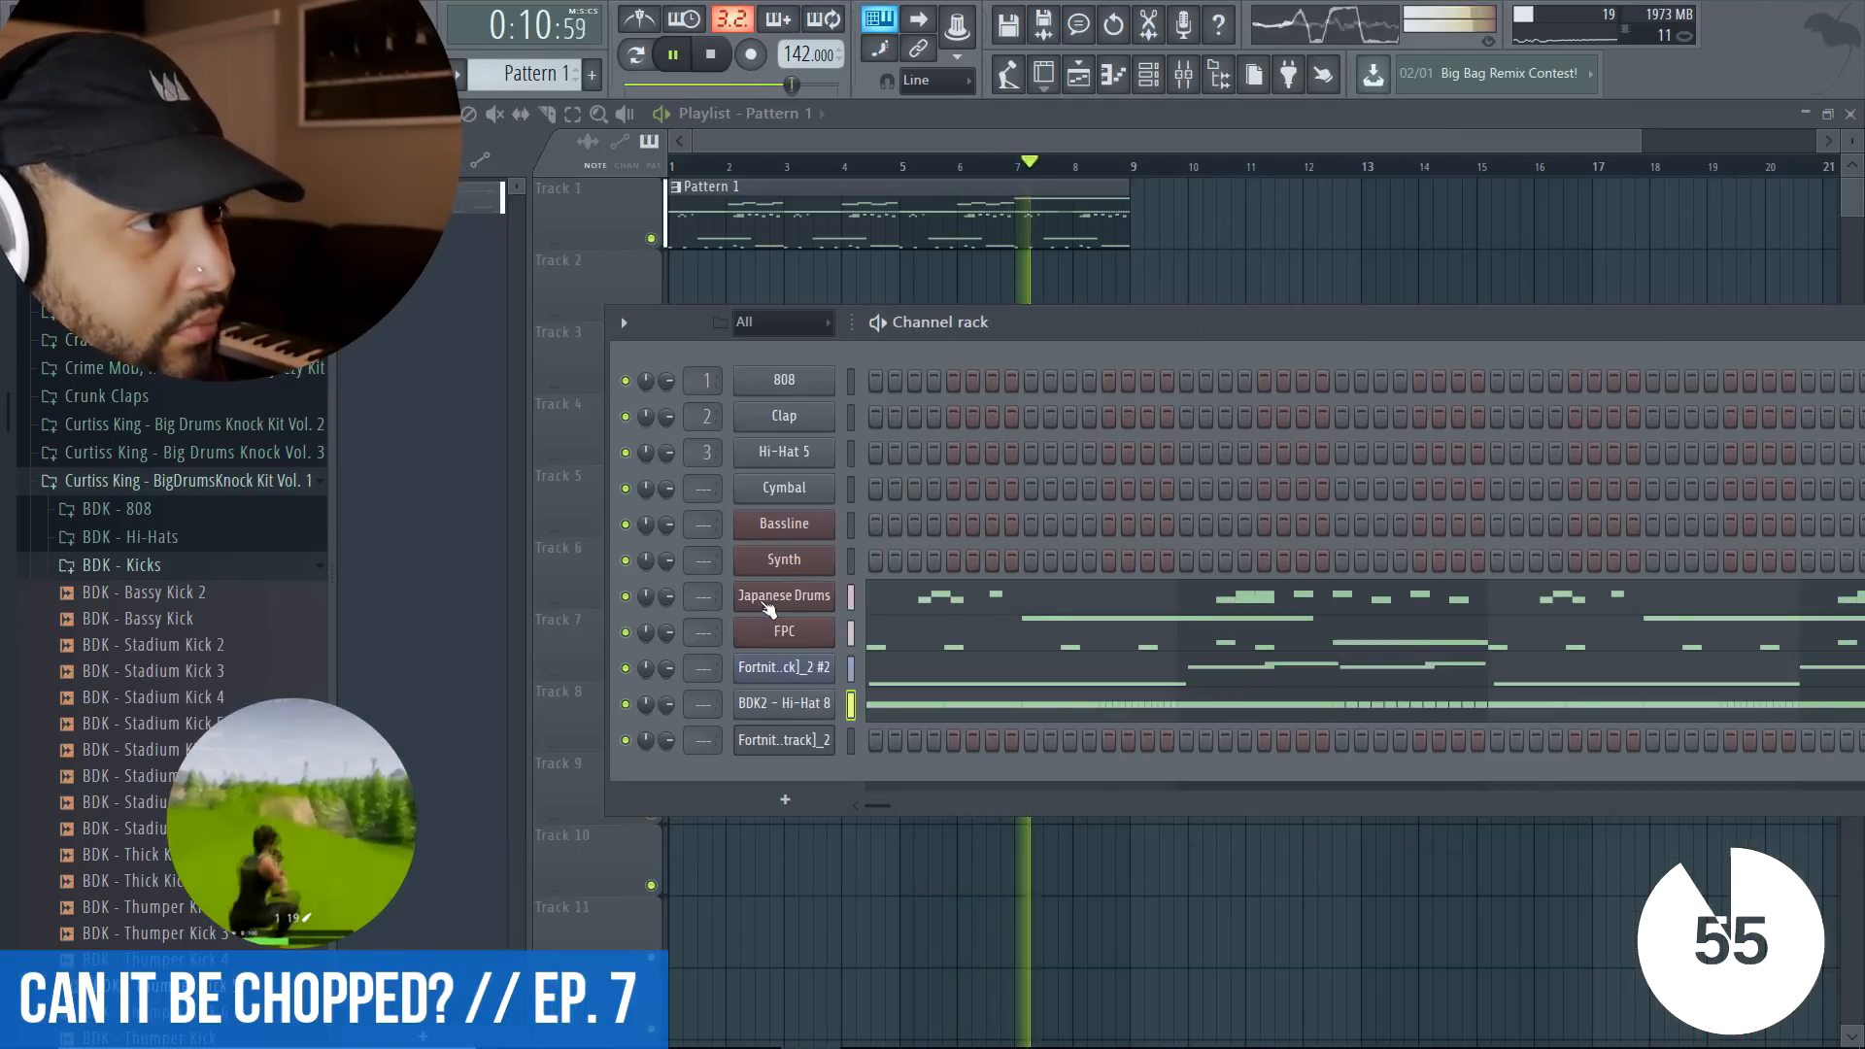
left_click(784, 595)
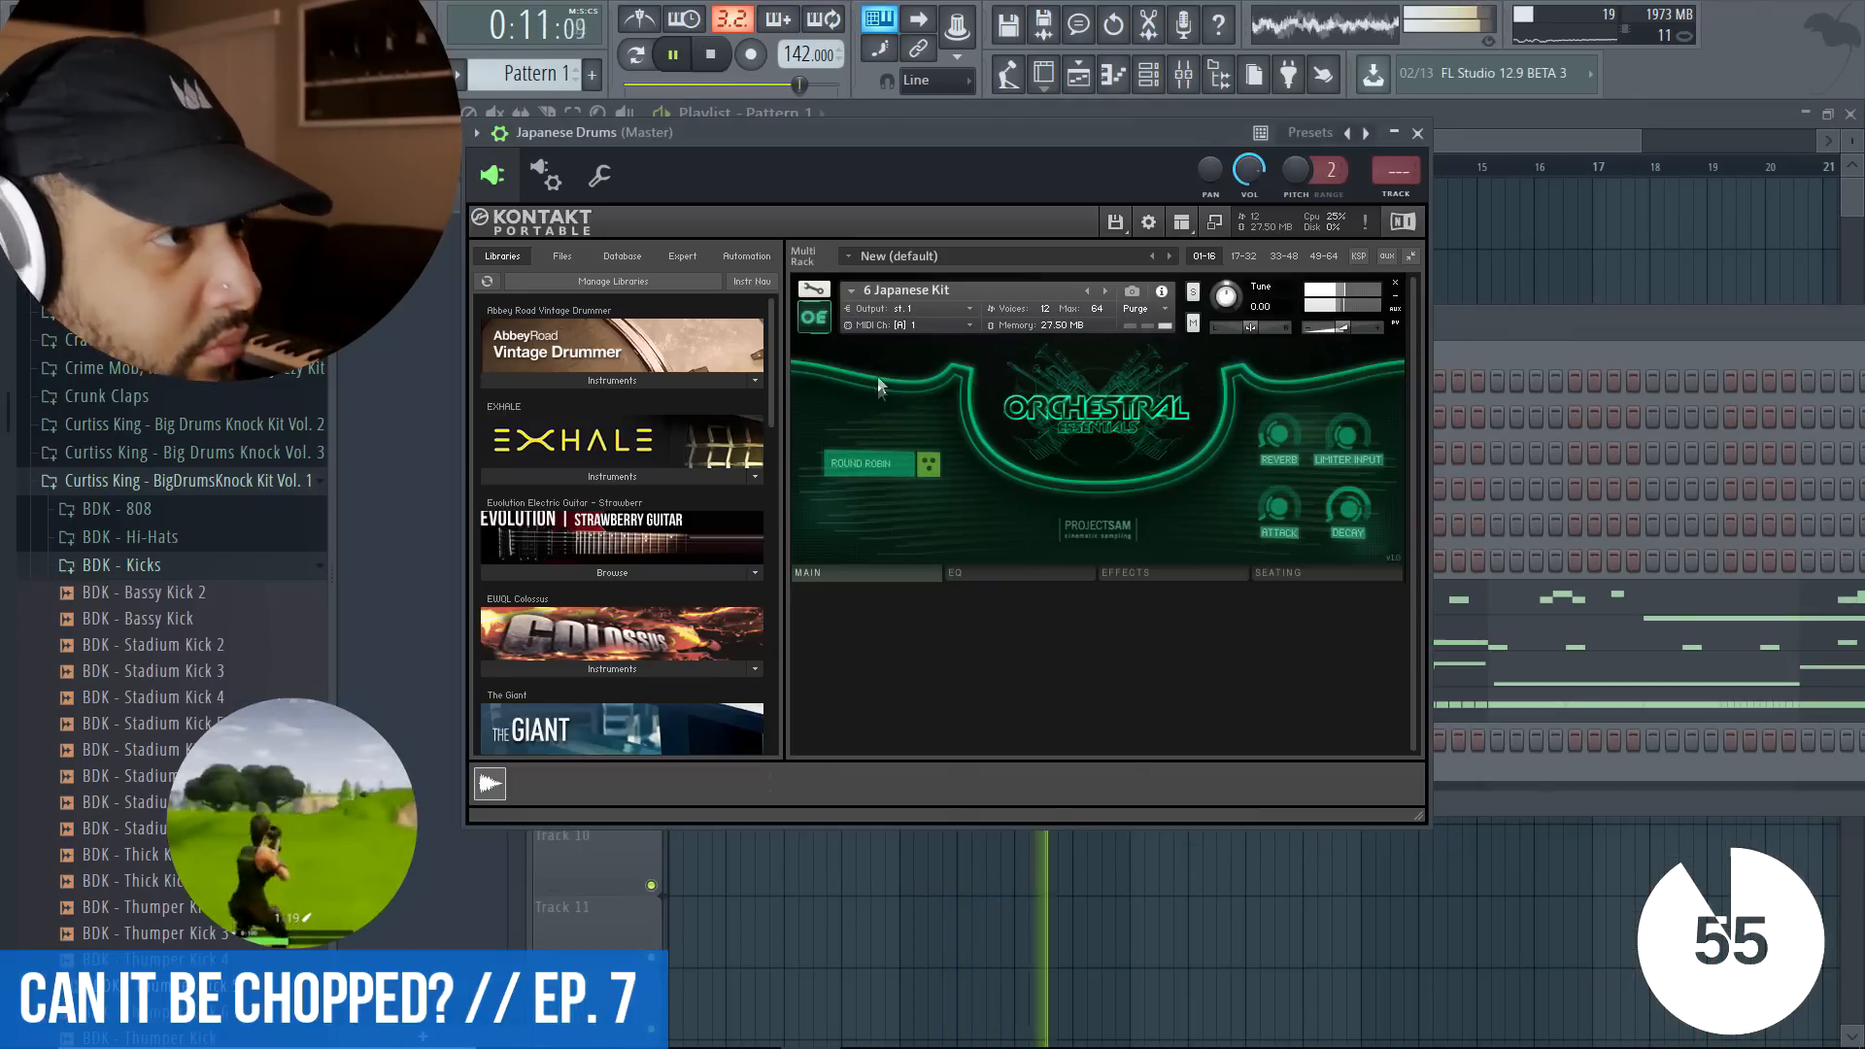
left_click(562, 186)
left_click(602, 179)
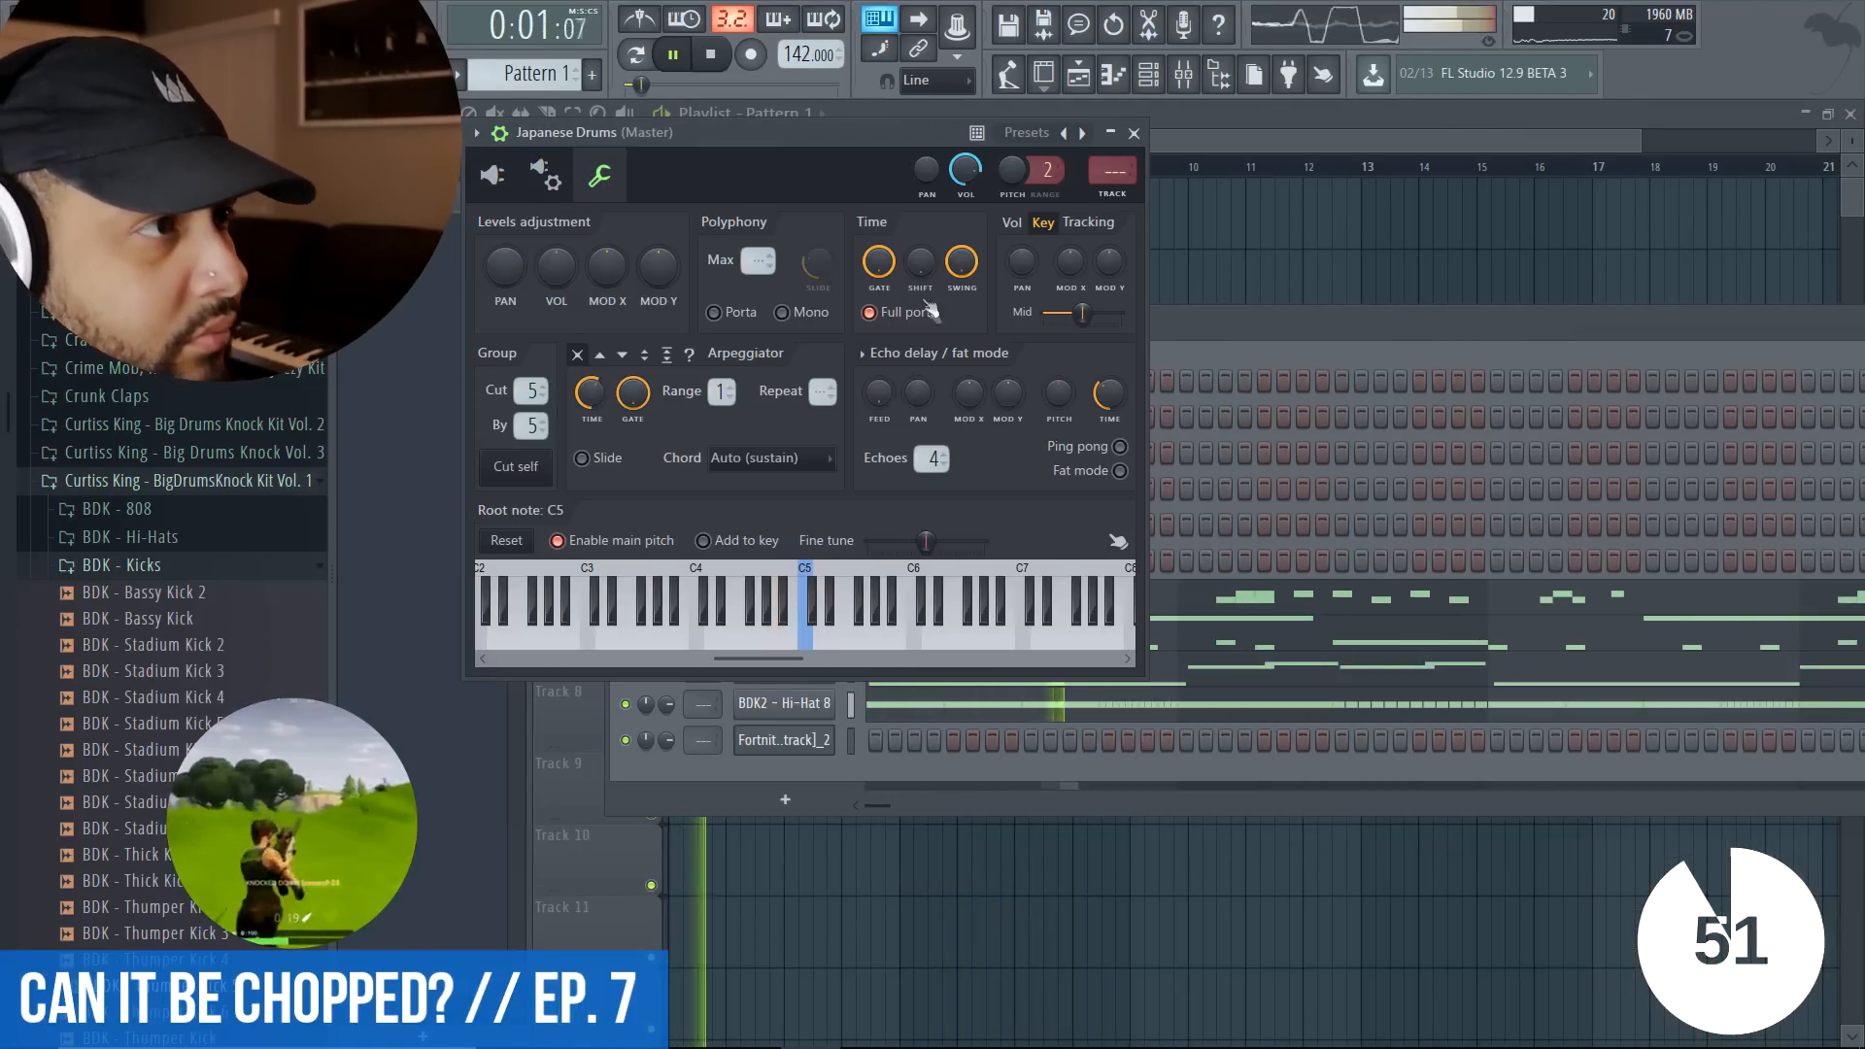
left_click(1203, 328)
left_click(753, 600)
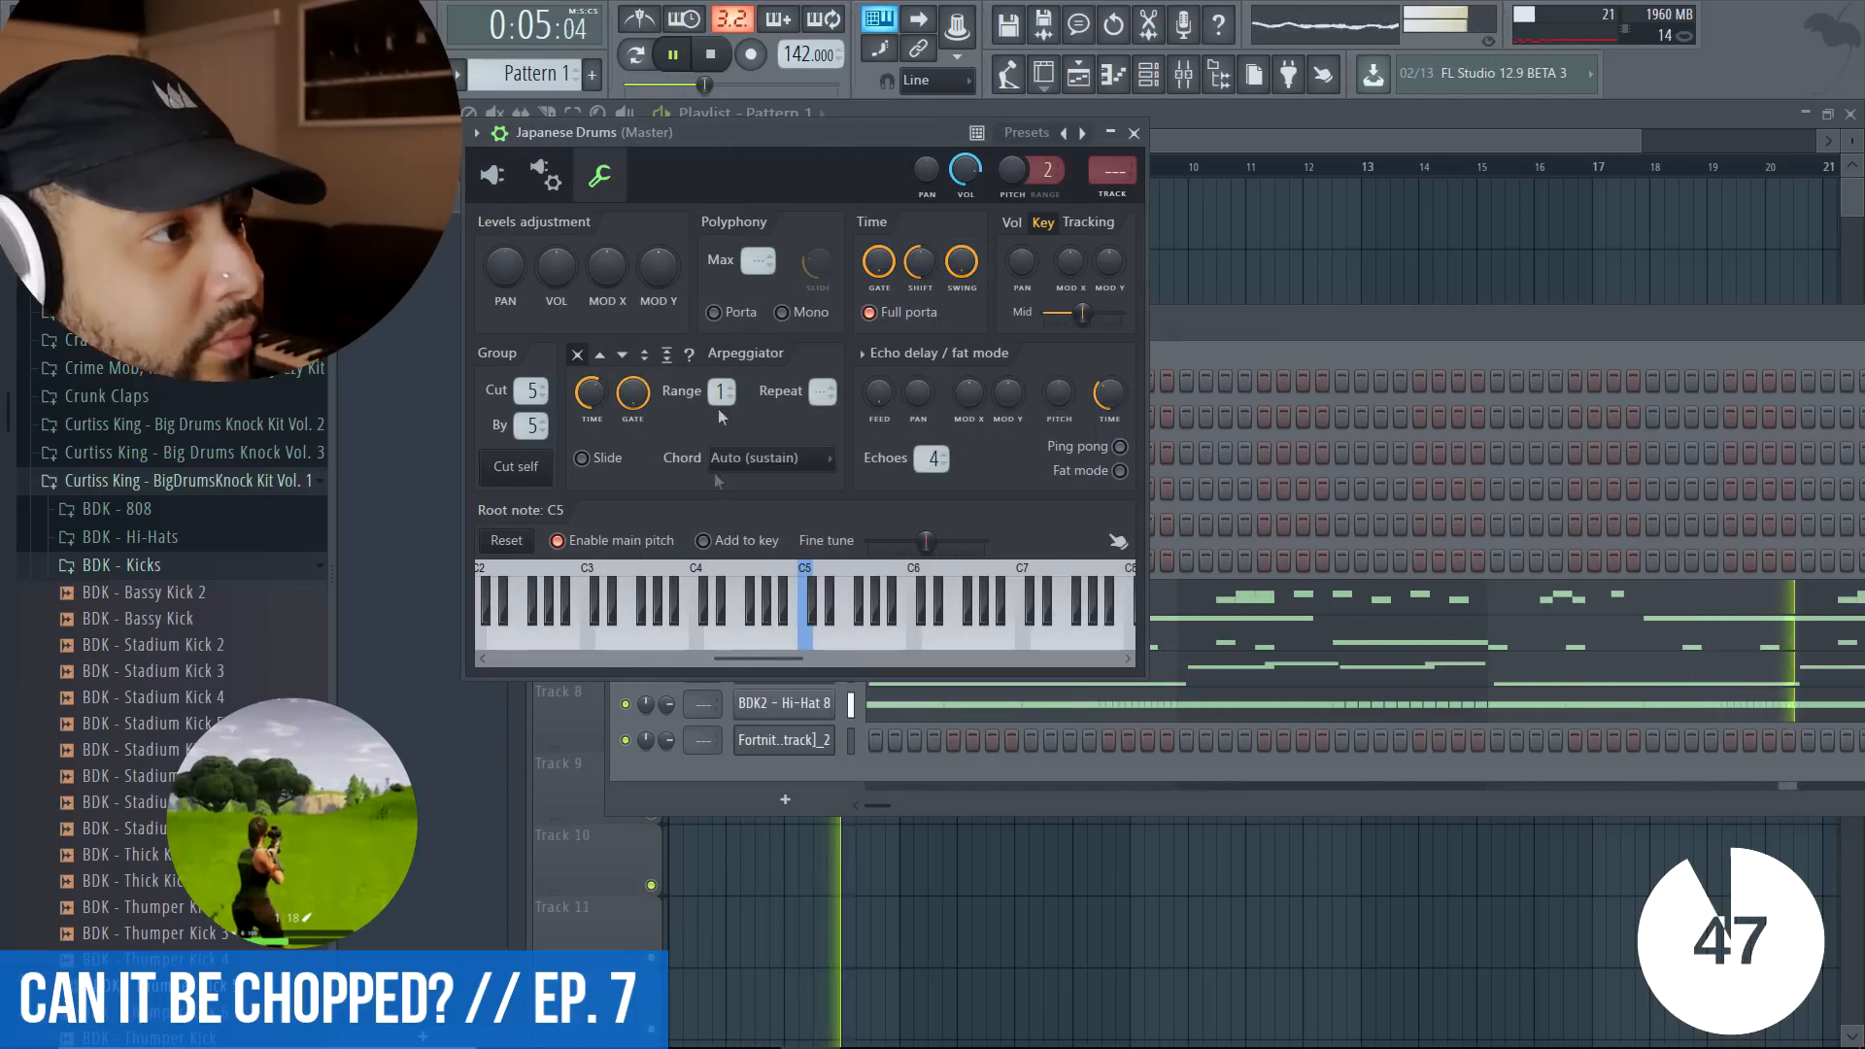
- Check the Cymbal channel's sample and place a cymbal hit on the pattern's first step
left_click(1226, 335)
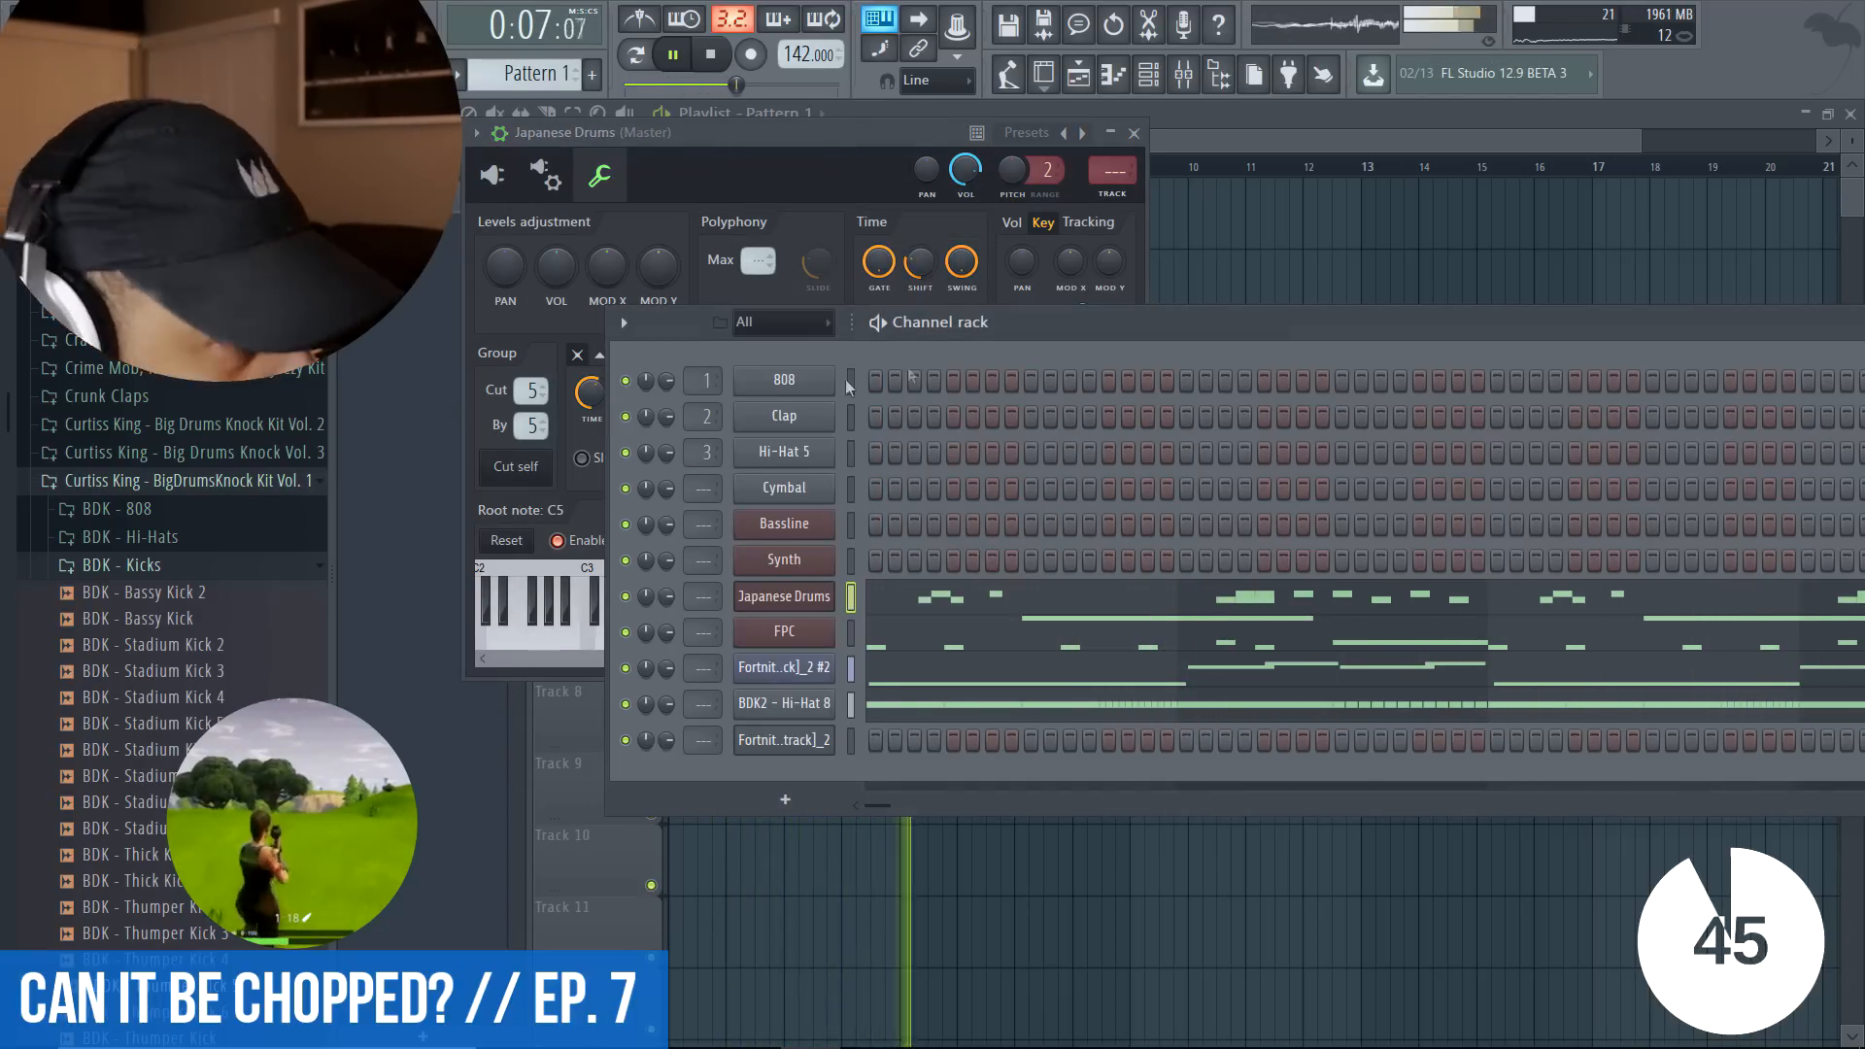
left_click(791, 487)
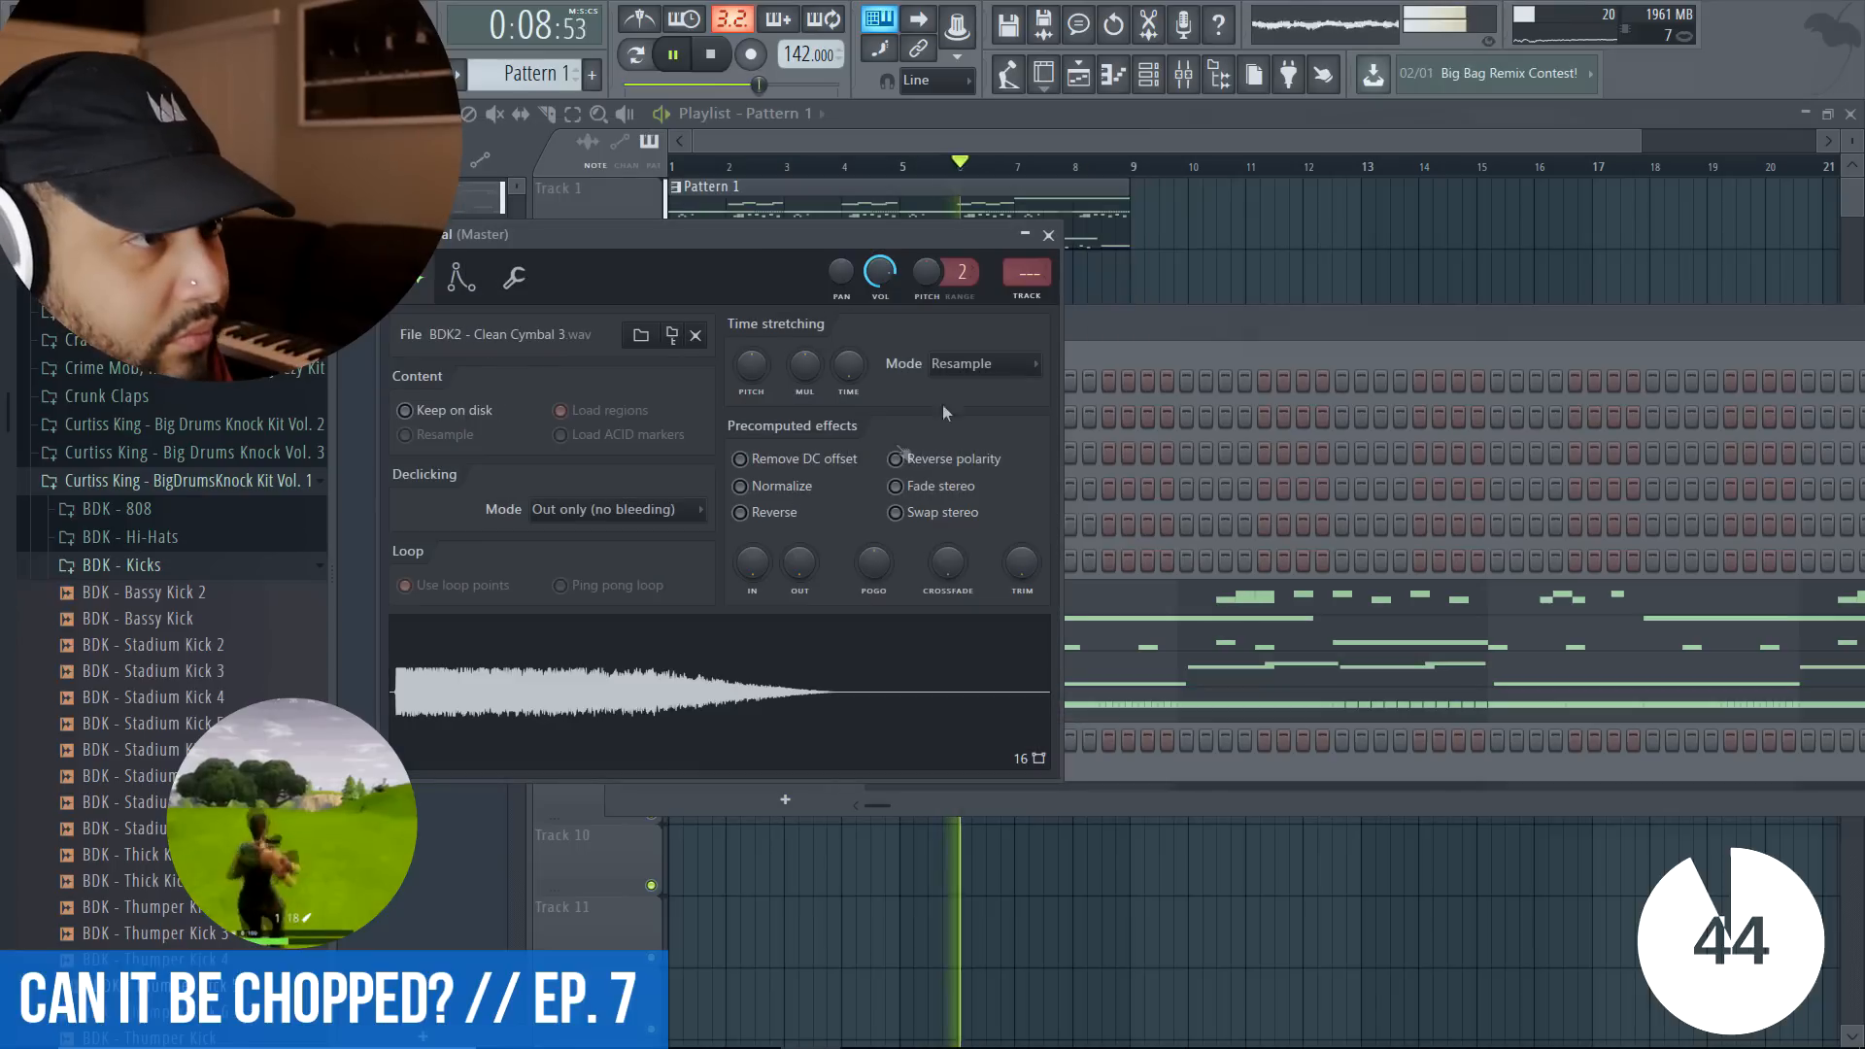
left_click(1142, 358)
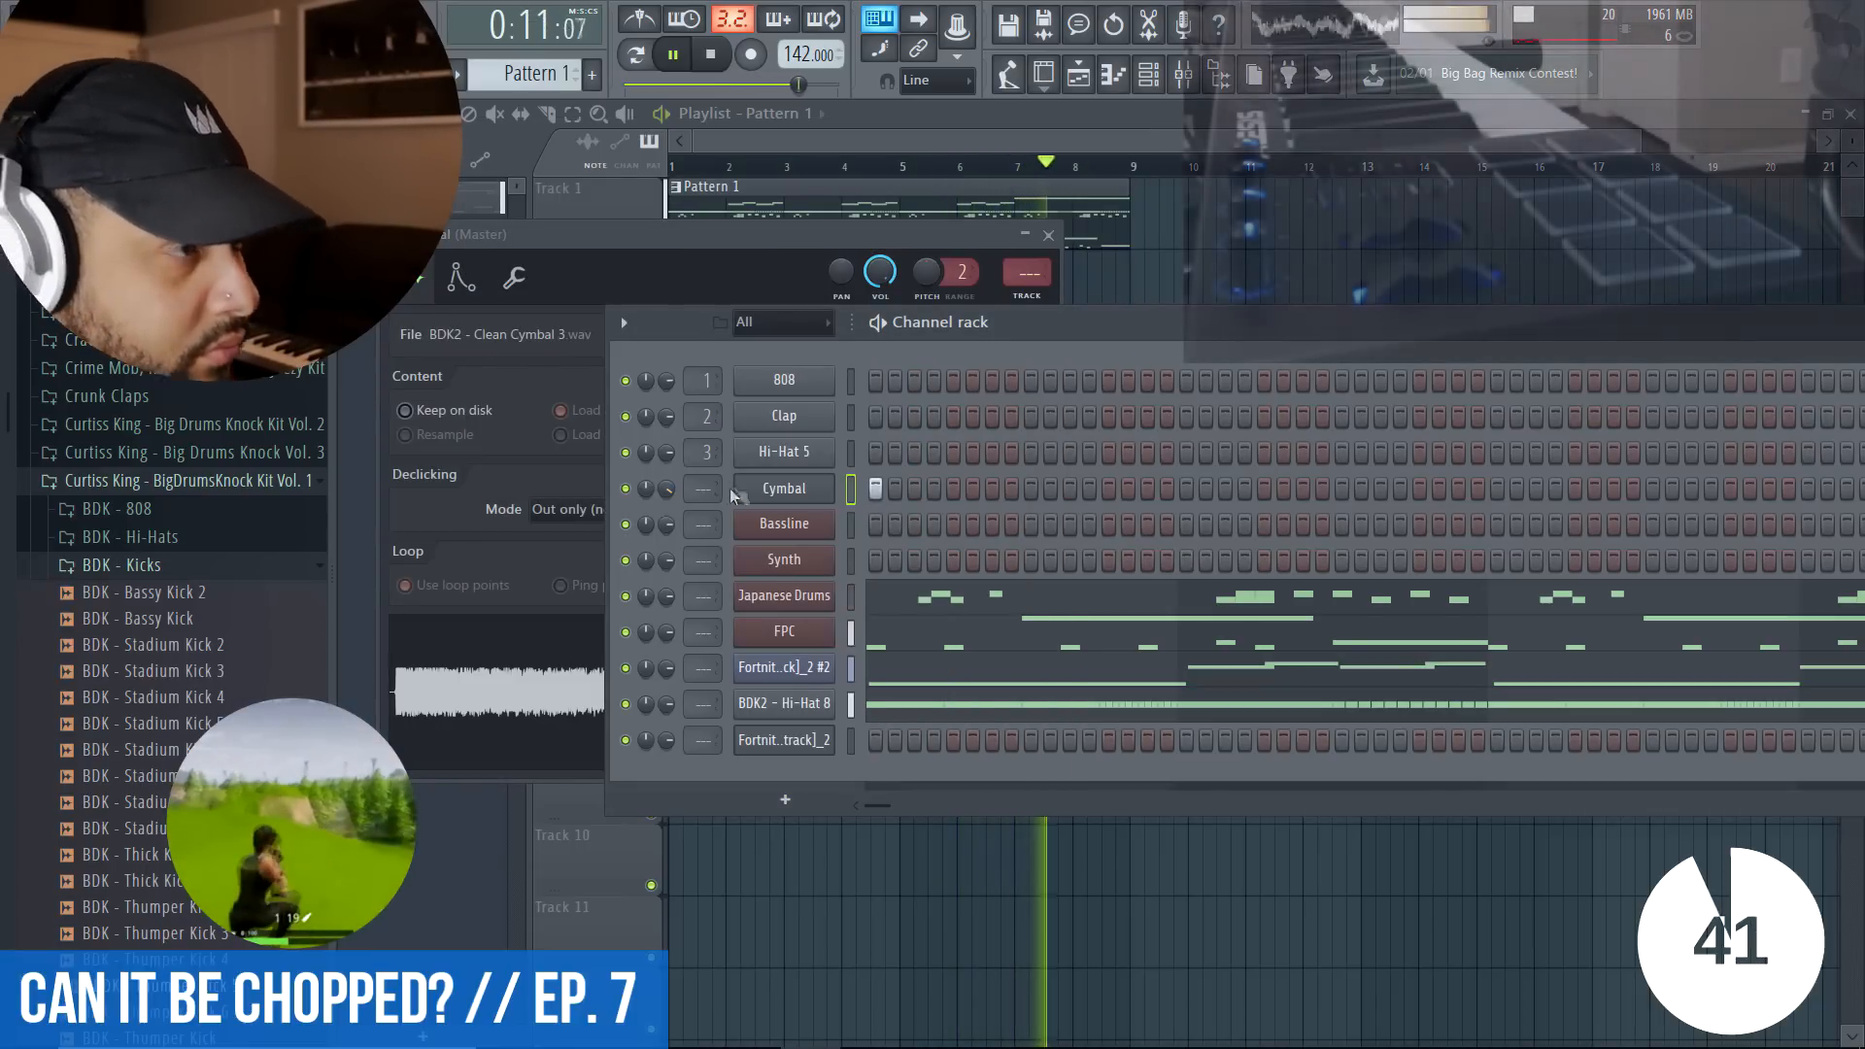
- Open the 808 channel, record a short bass line into Pattern 1 and end the recording
left_click(785, 382)
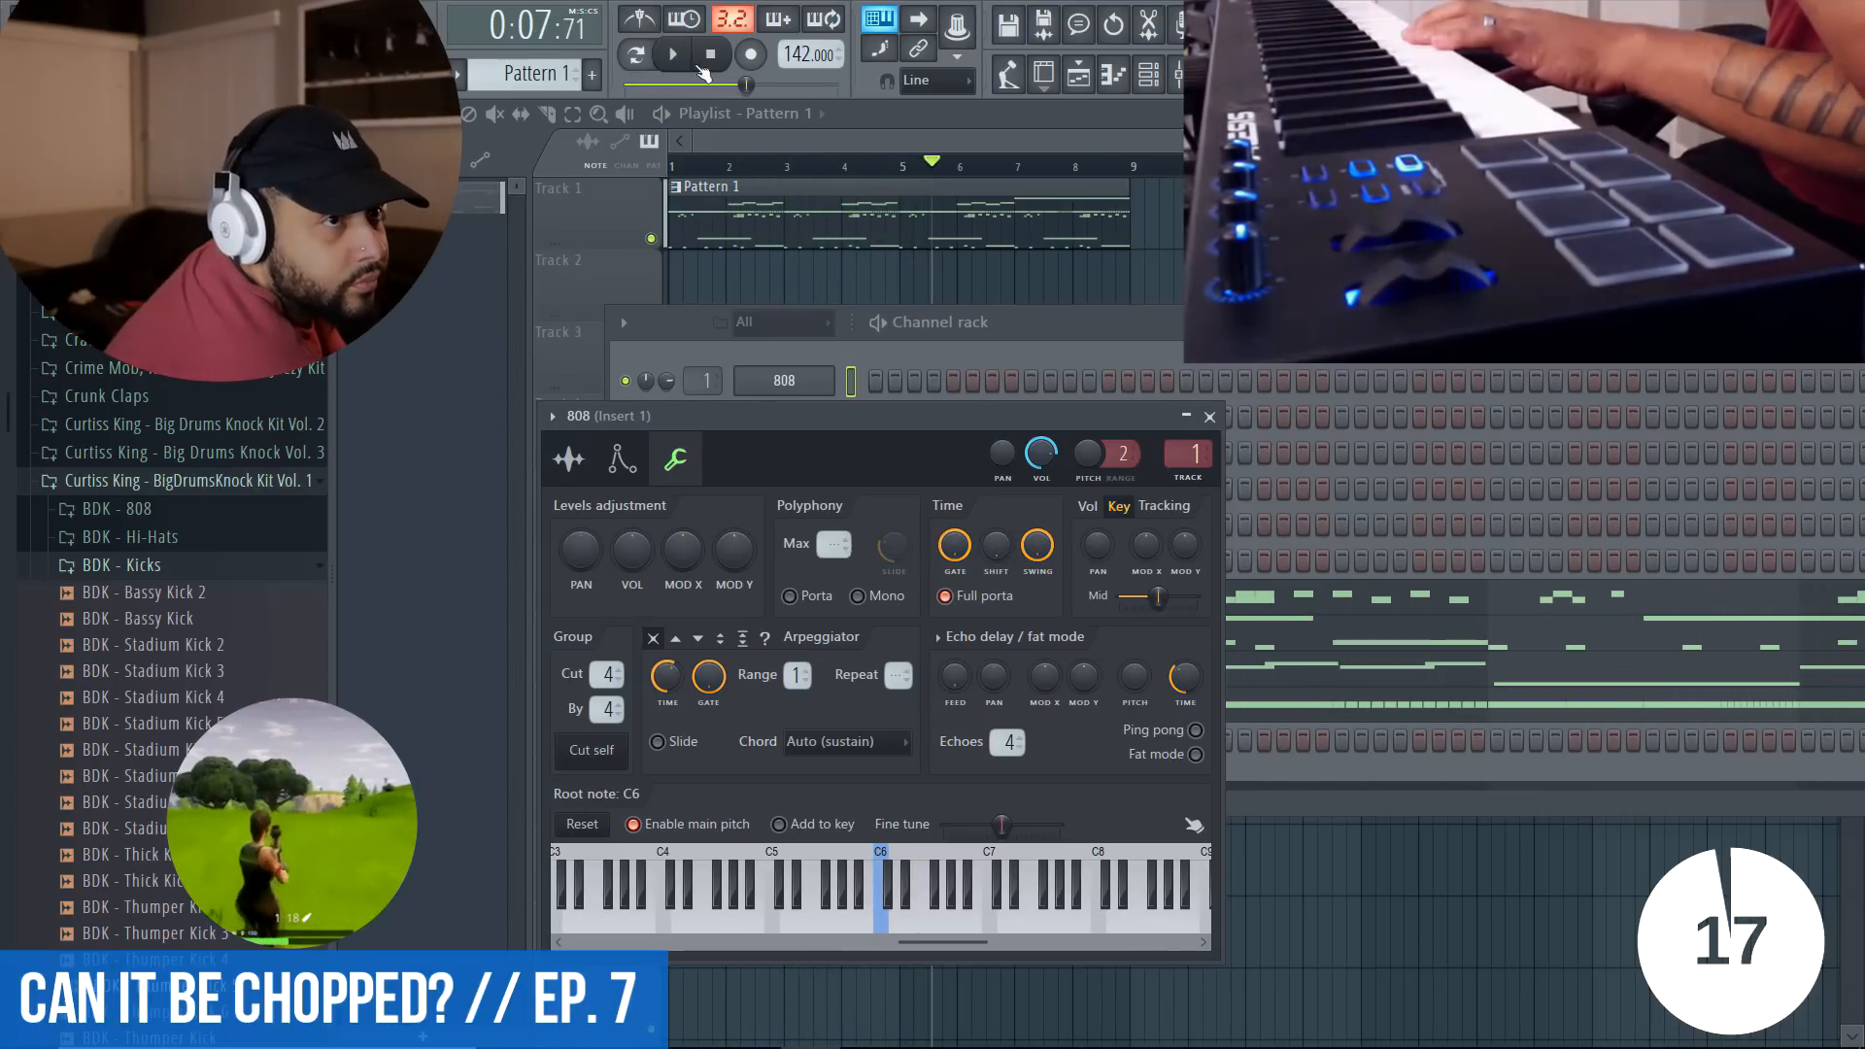
left_click(750, 55)
left_click(920, 705)
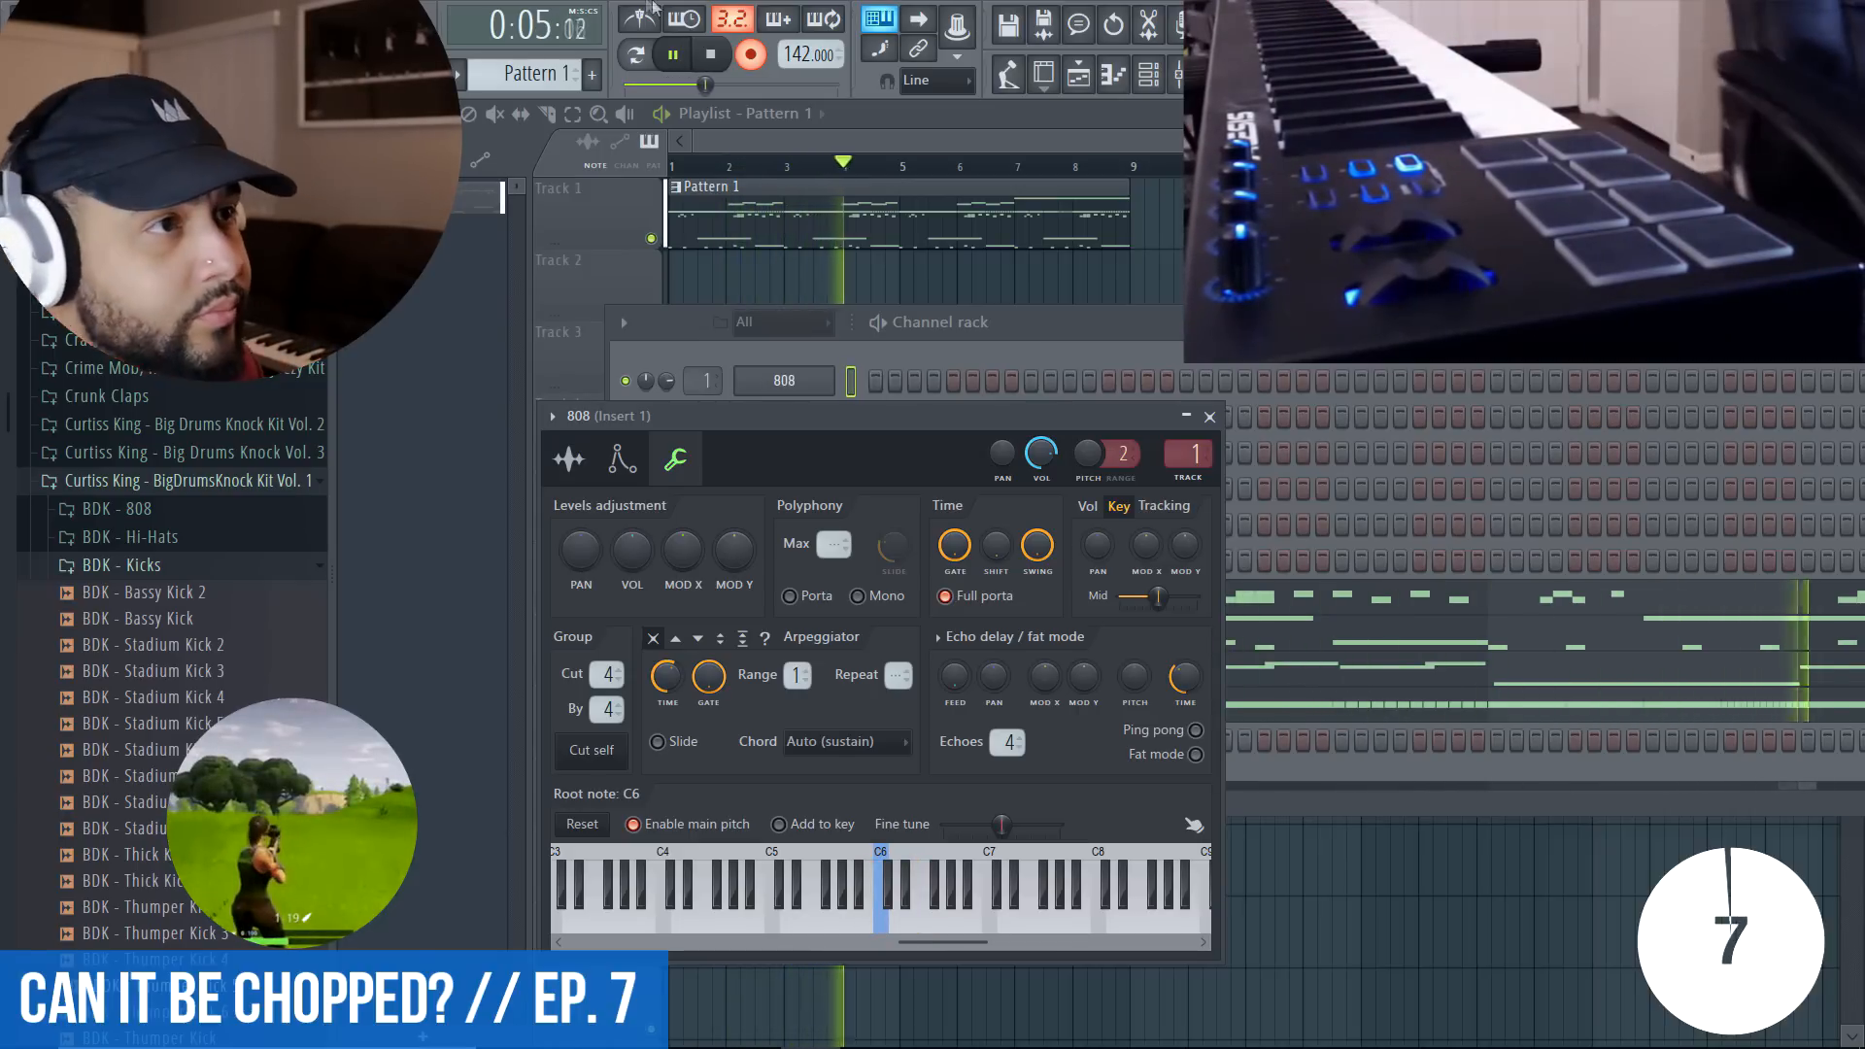
left_click(750, 55)
- Open the 808 piano roll, play back the recorded bass line and quantize its notes
left_click(1015, 380)
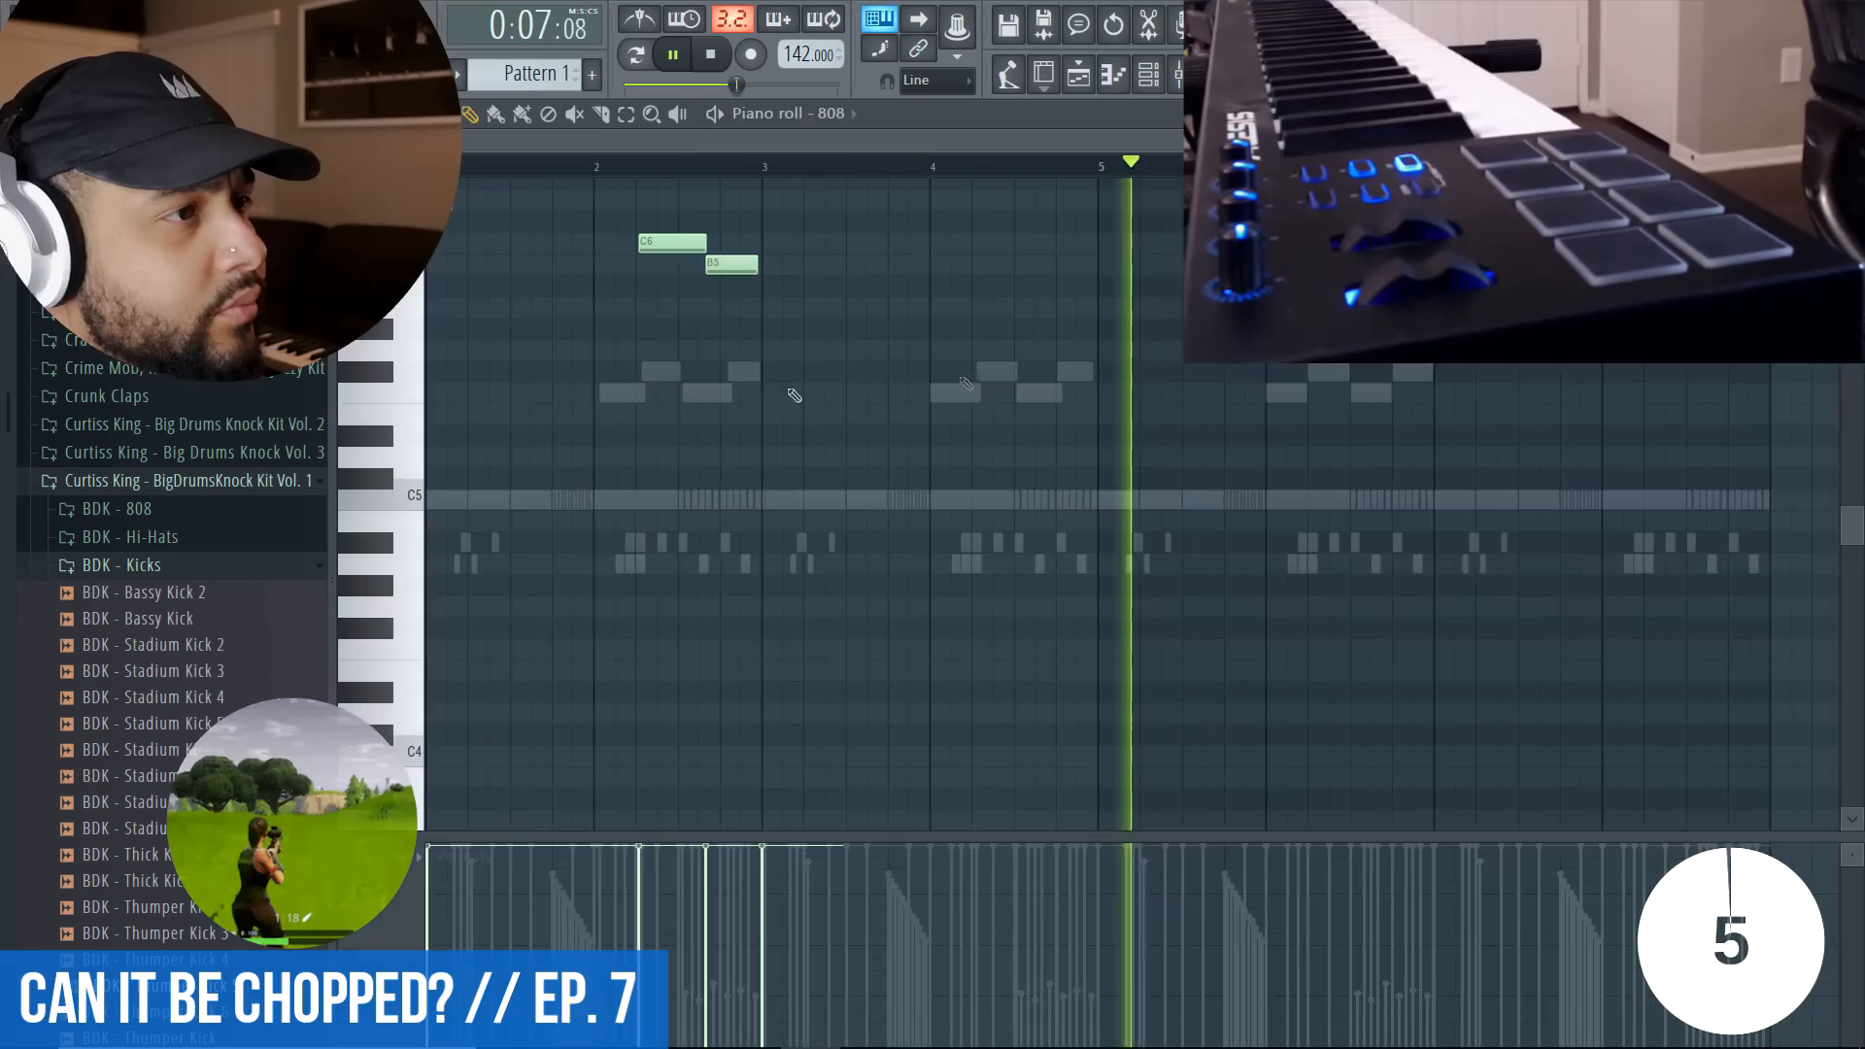
scroll(557, 325, "up", 3)
key("space")
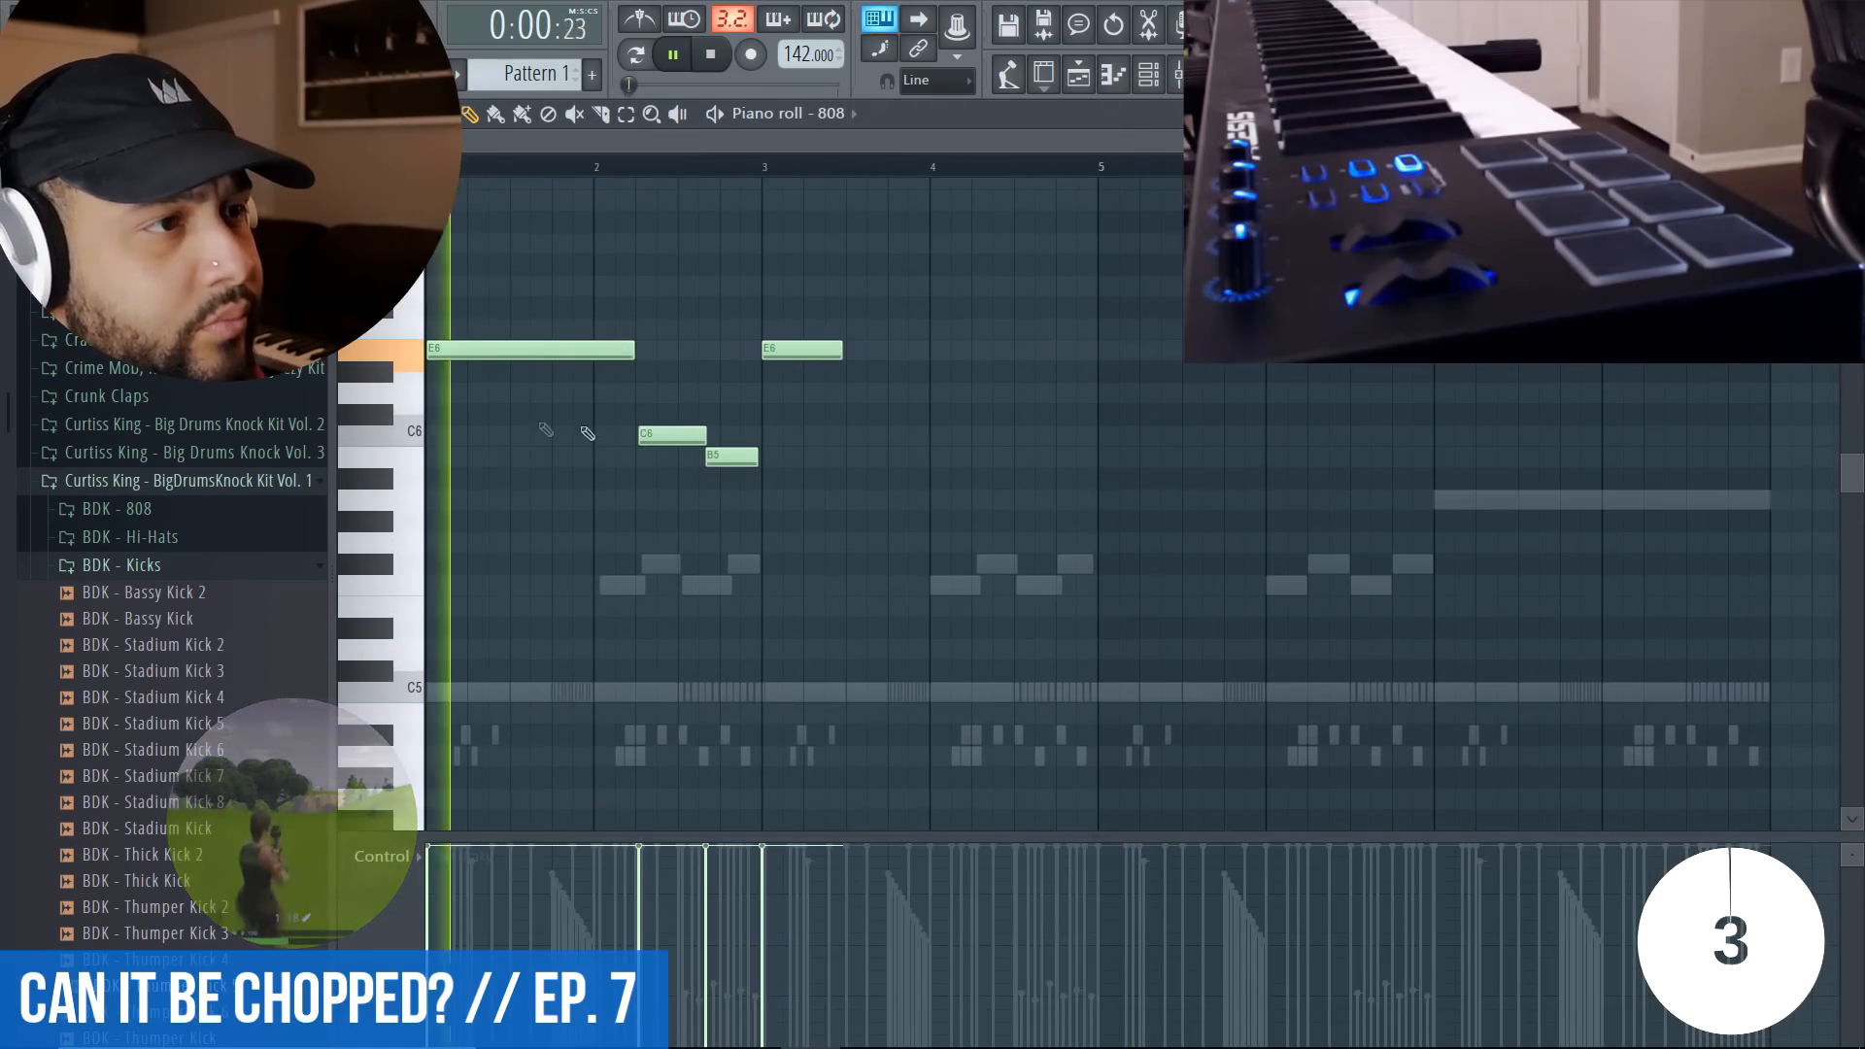
key("ctrl+q")
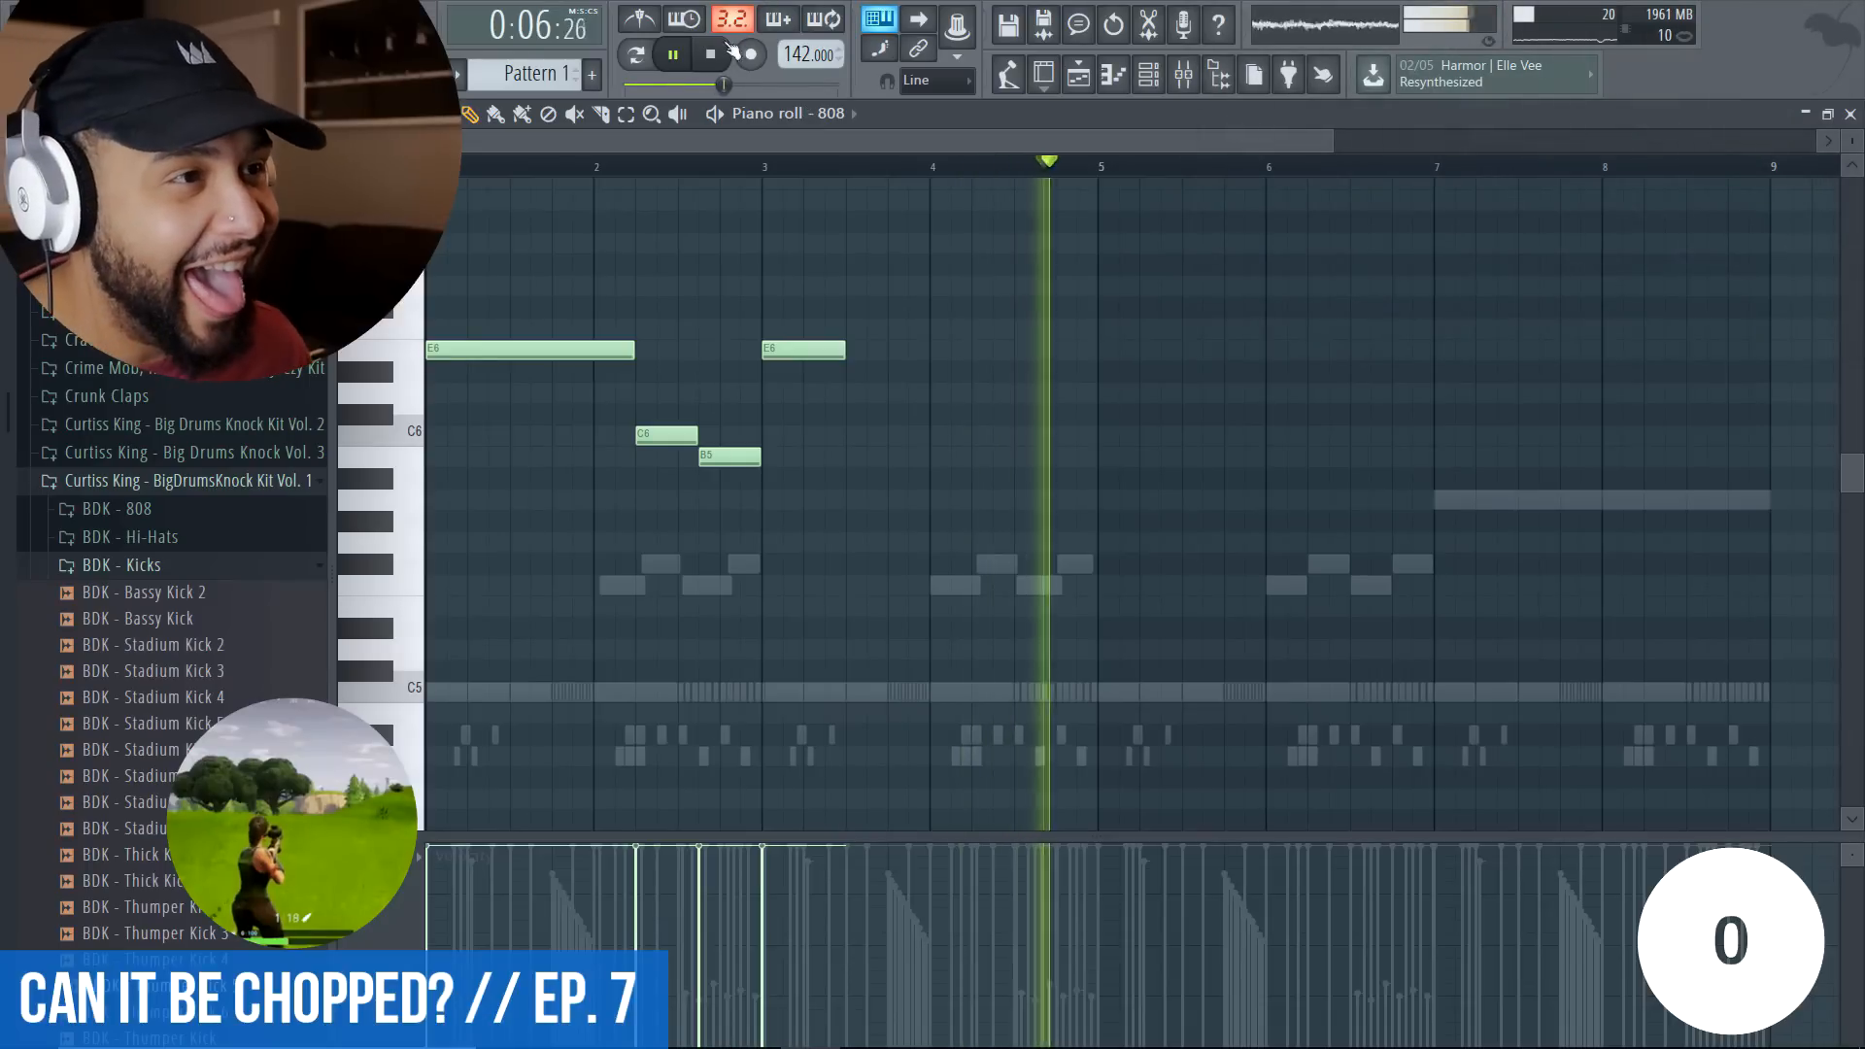
left_click(721, 62)
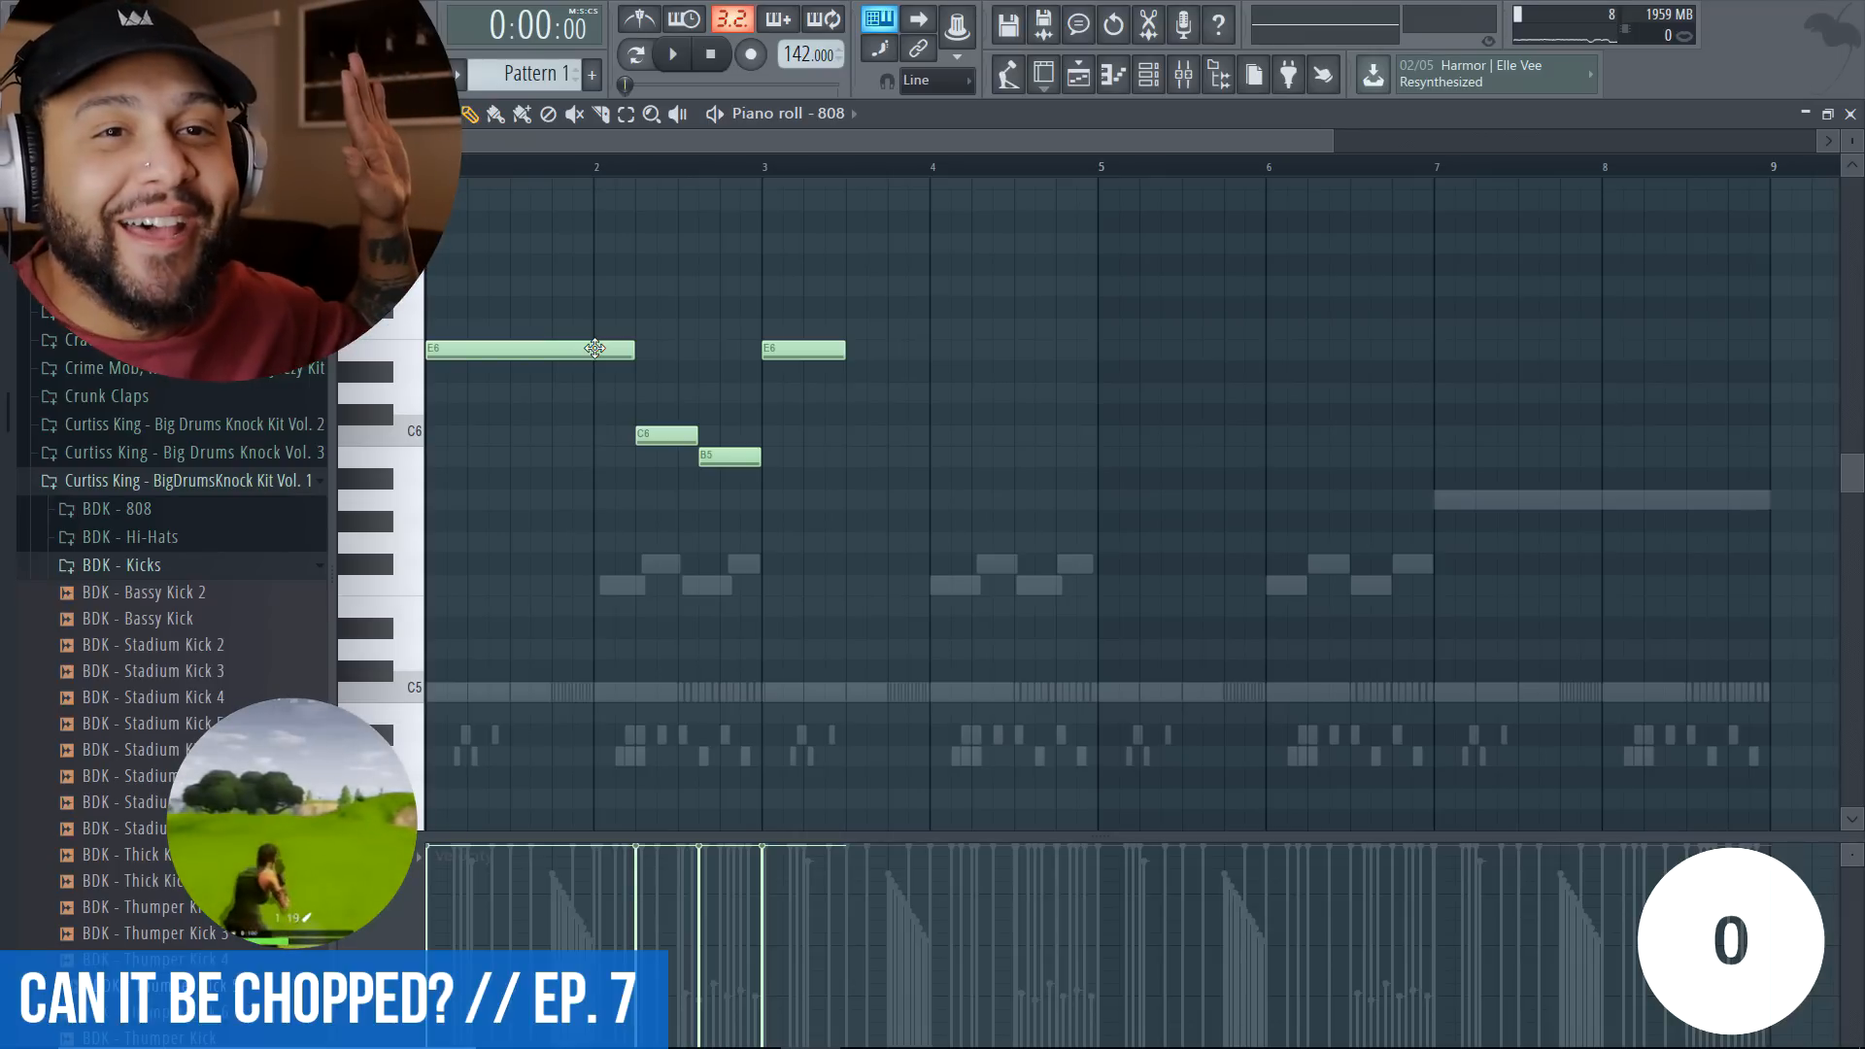
- Select all the recorded 808 notes
key("ctrl+a")
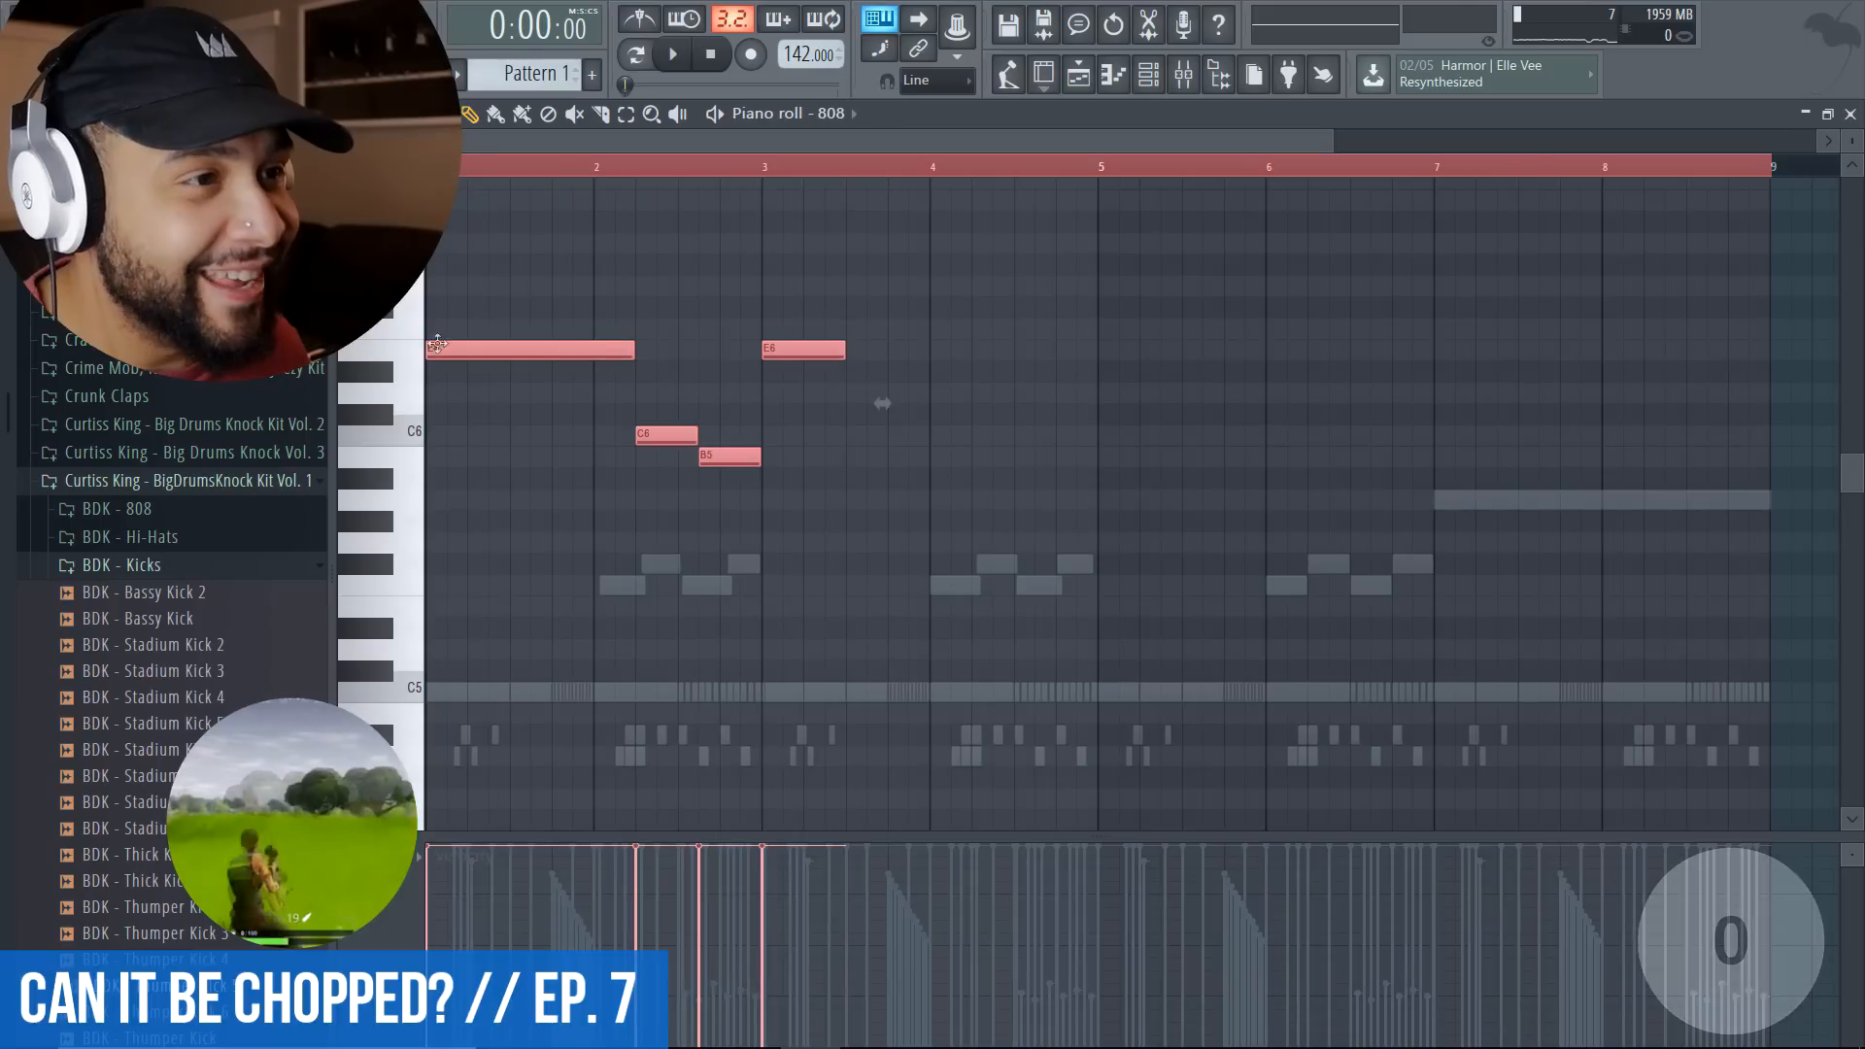